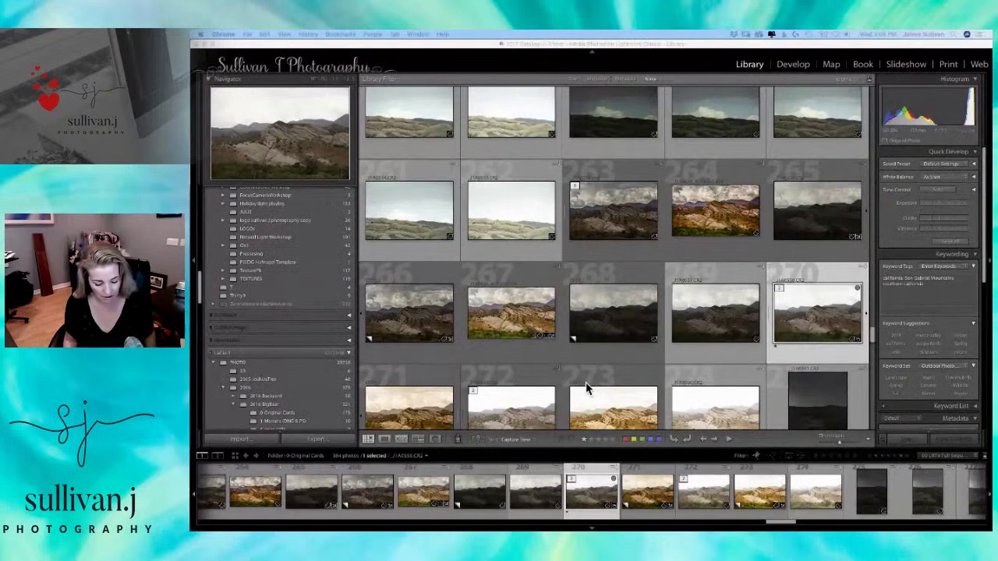
Compare the finished rocky hills composites with their darker virtual copy at full view, and return to the thumbnail grid.
double_click(719, 217)
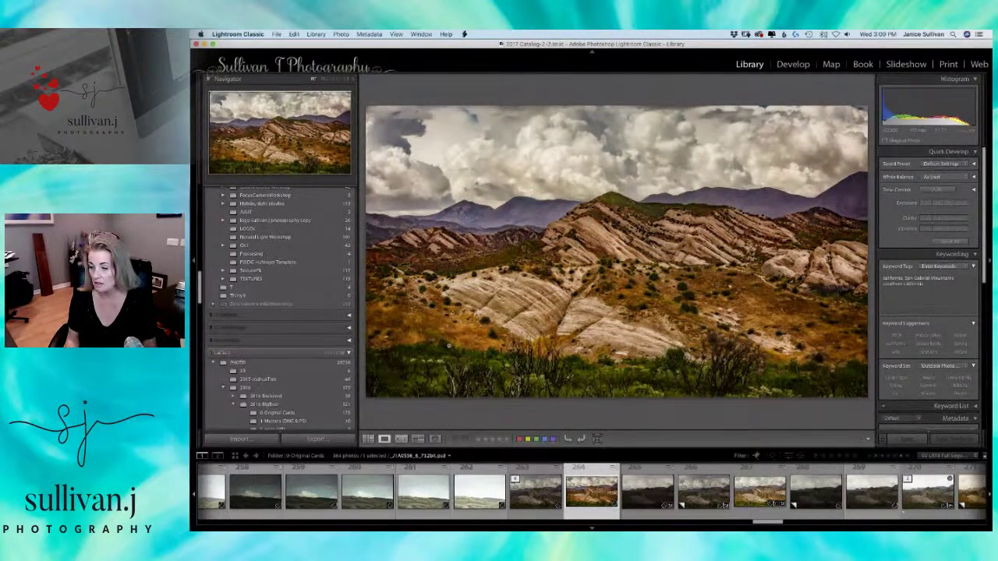
click(756, 492)
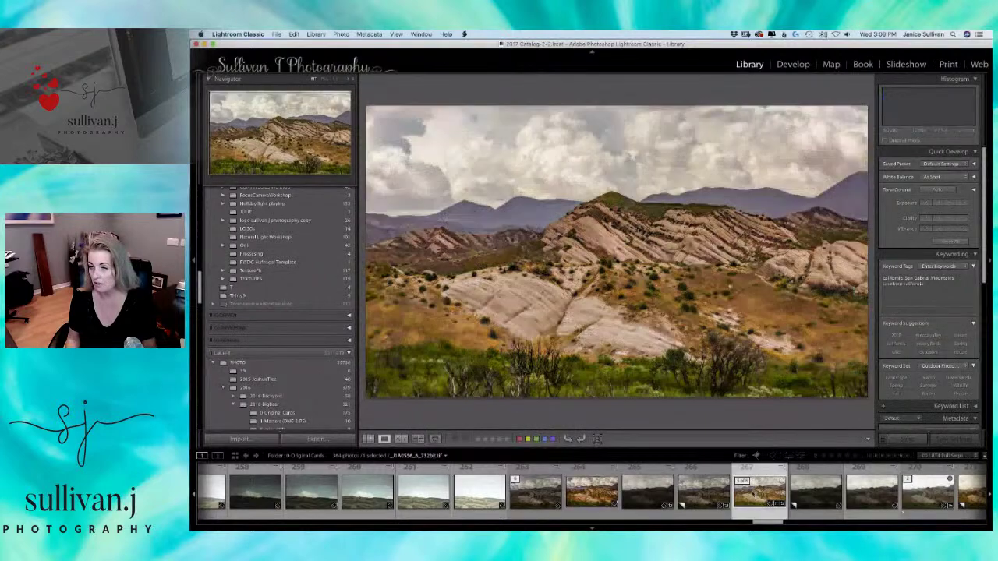
click(705, 496)
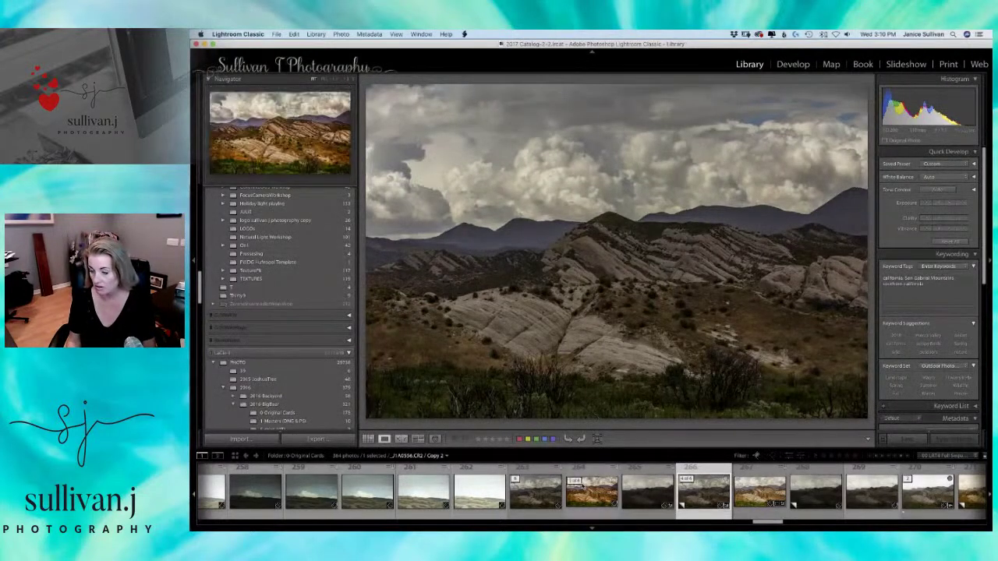
key(g)
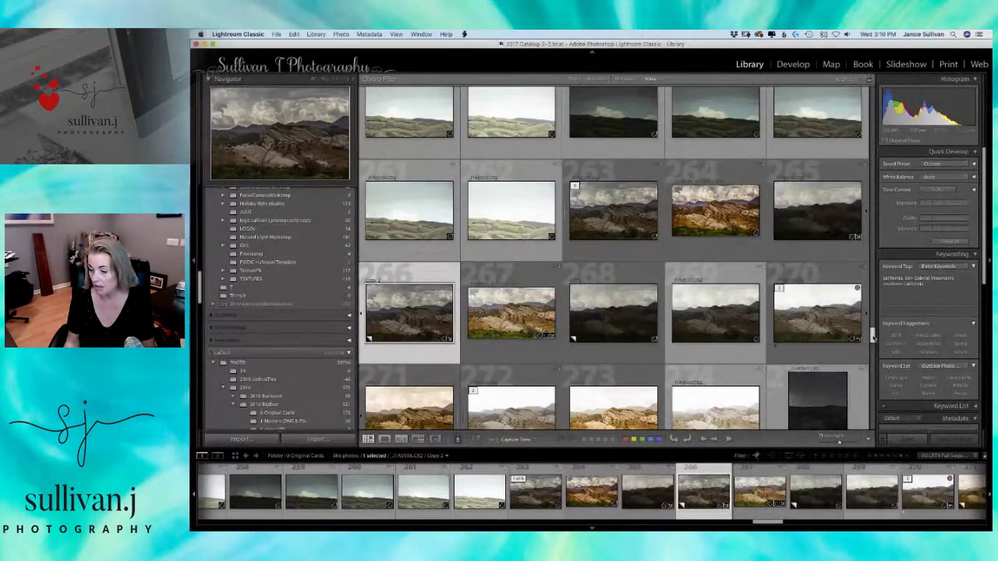
View the warm-toned and brighter versions of the rocky hills photo, photos 271 to 273, at full size.
drag(873, 337, 873, 347)
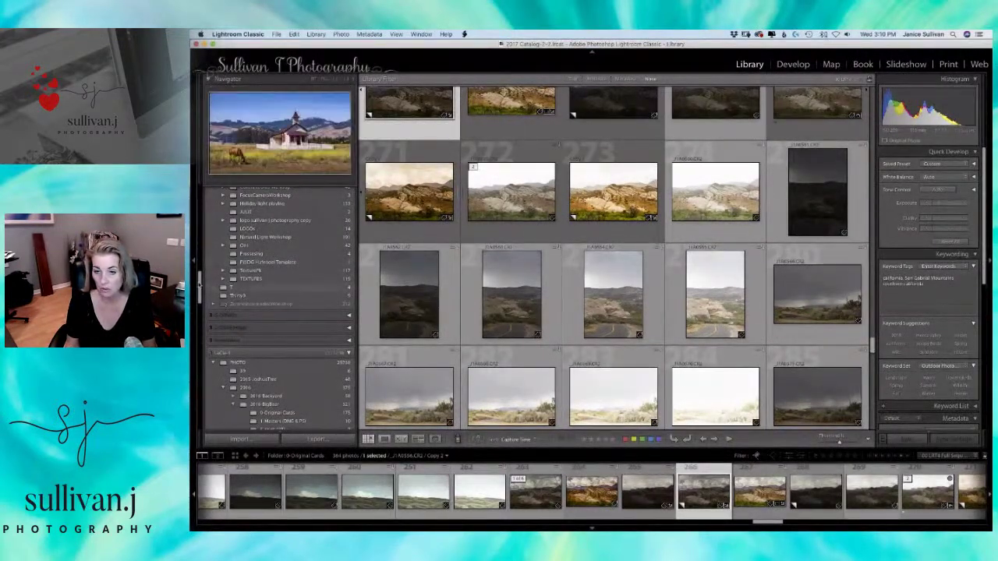
click(414, 184)
double_click(409, 185)
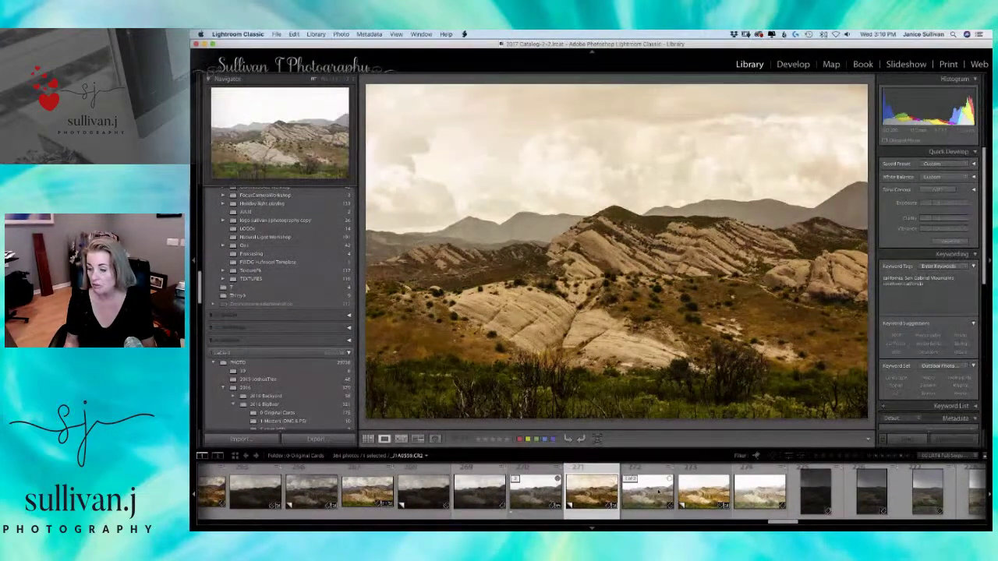
click(659, 494)
click(699, 500)
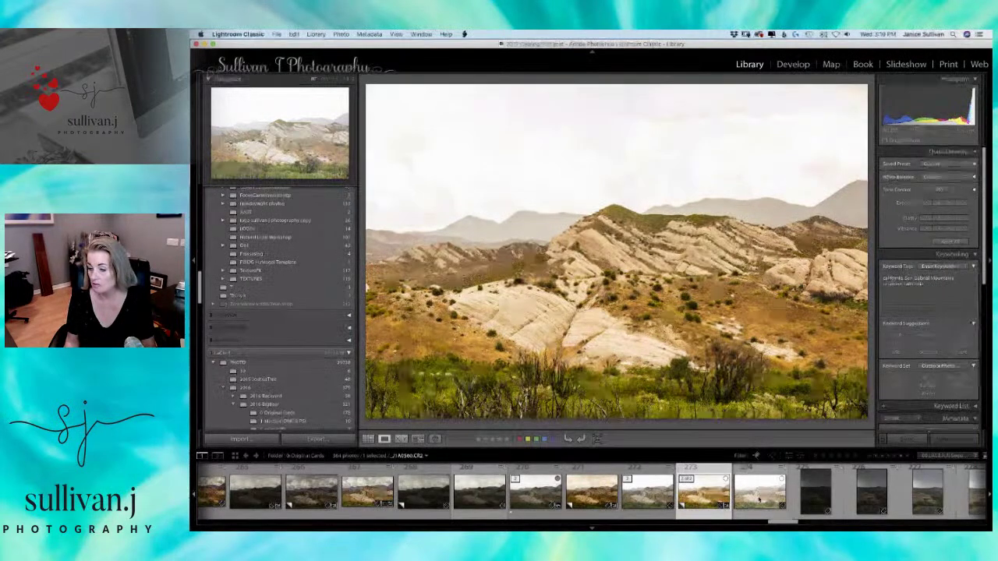
click(648, 496)
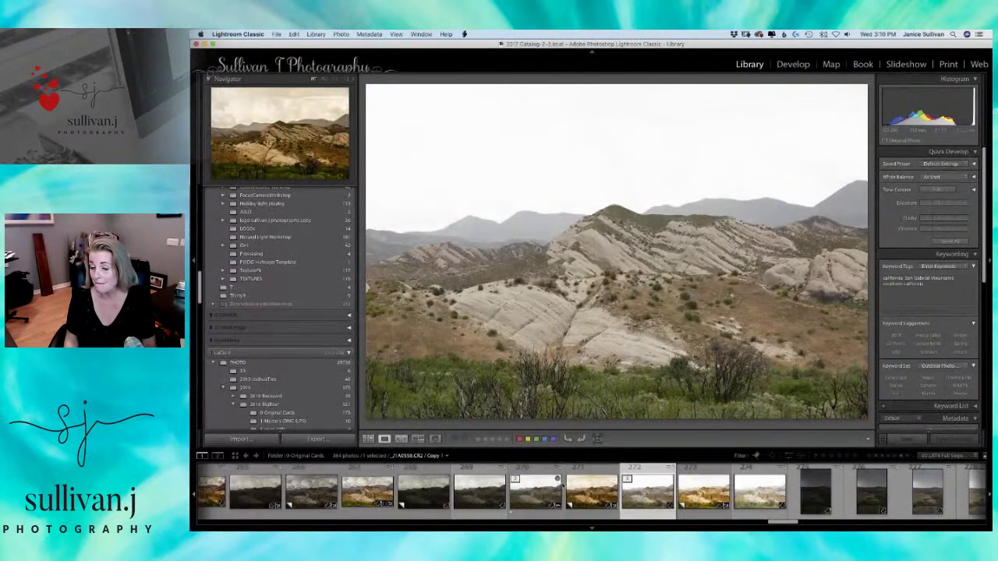
Review the darker exposures and edits of the rocky hills scene, from photo 270 back to 265, and return to the grid.
click(540, 491)
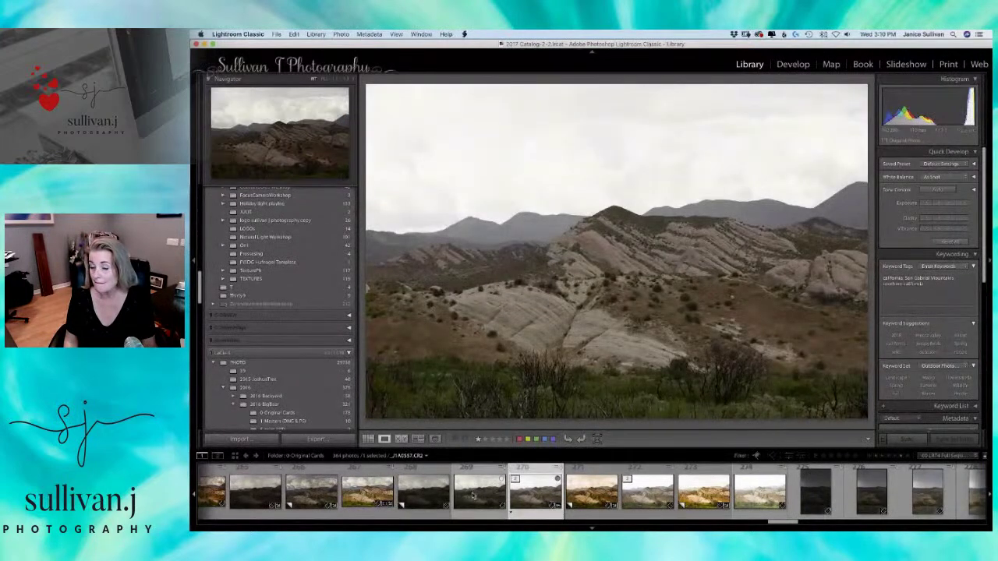
click(473, 495)
click(432, 492)
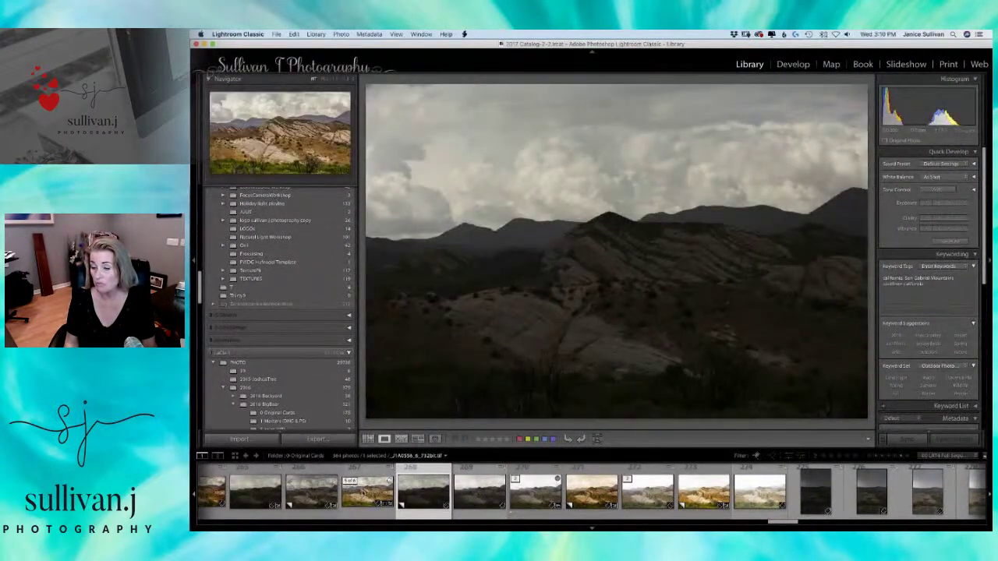
click(363, 494)
click(317, 489)
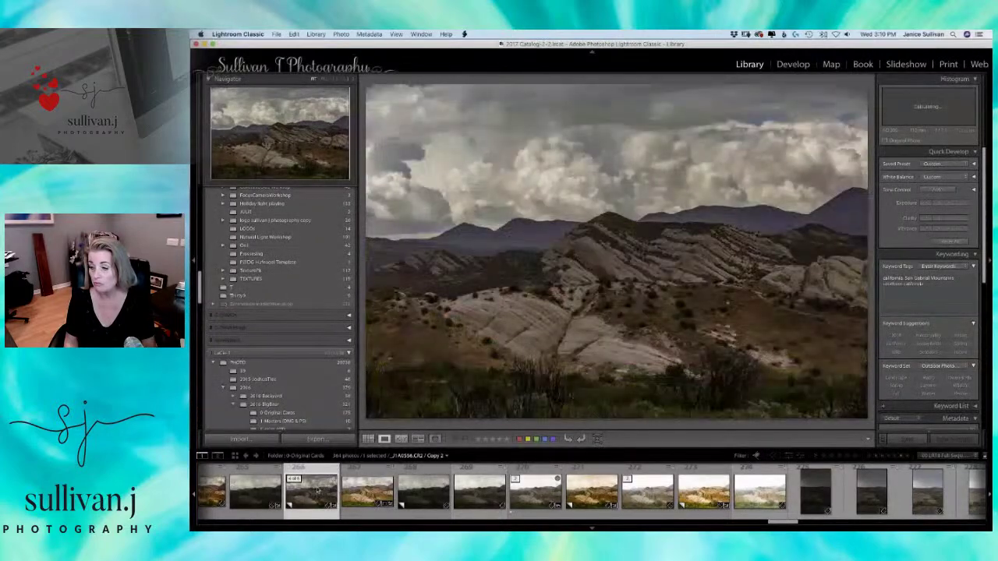
click(261, 491)
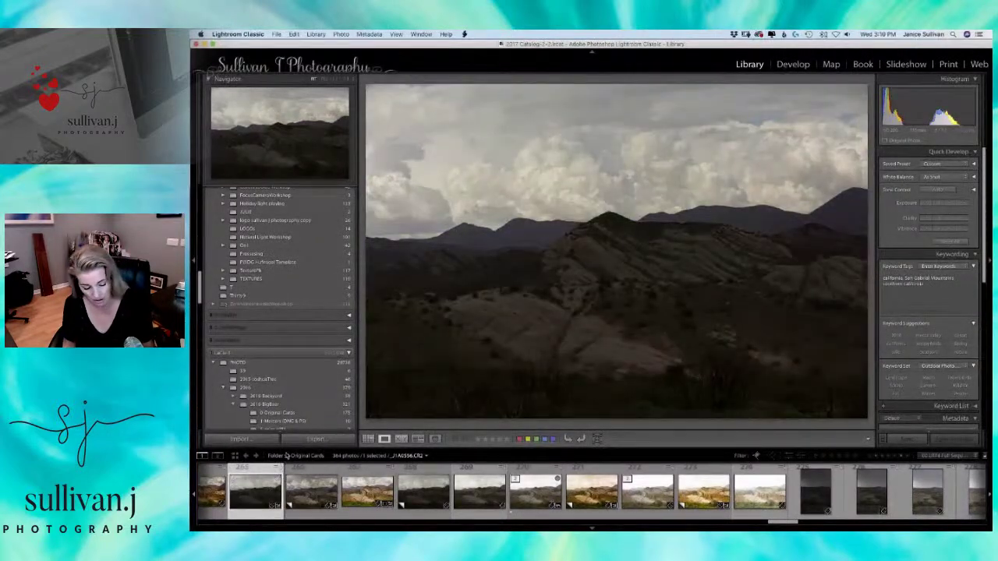
key(g)
Open the Quick Collection and inspect the orange wildflower photo at close zoom, returning to the grid.
drag(200, 282, 202, 175)
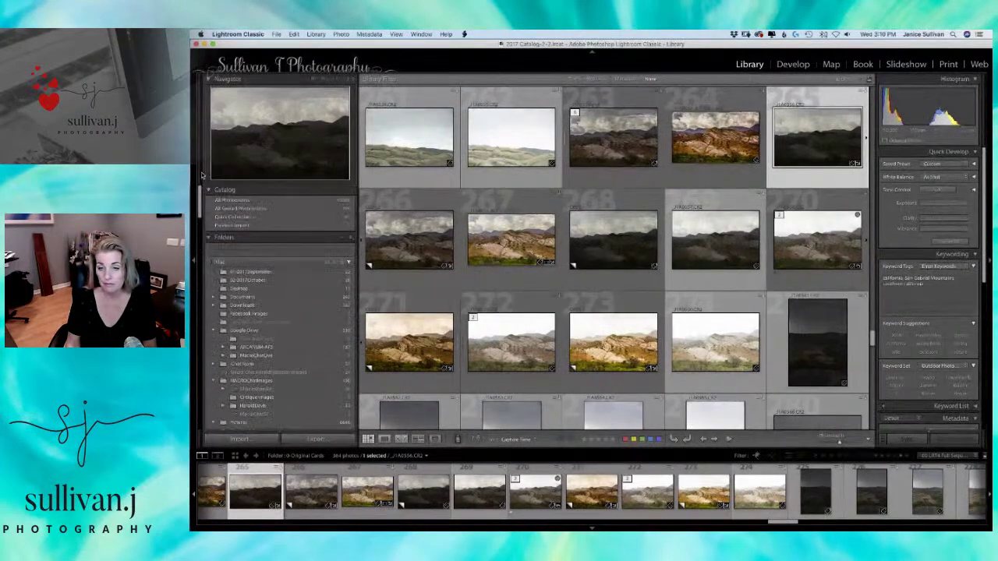
click(257, 218)
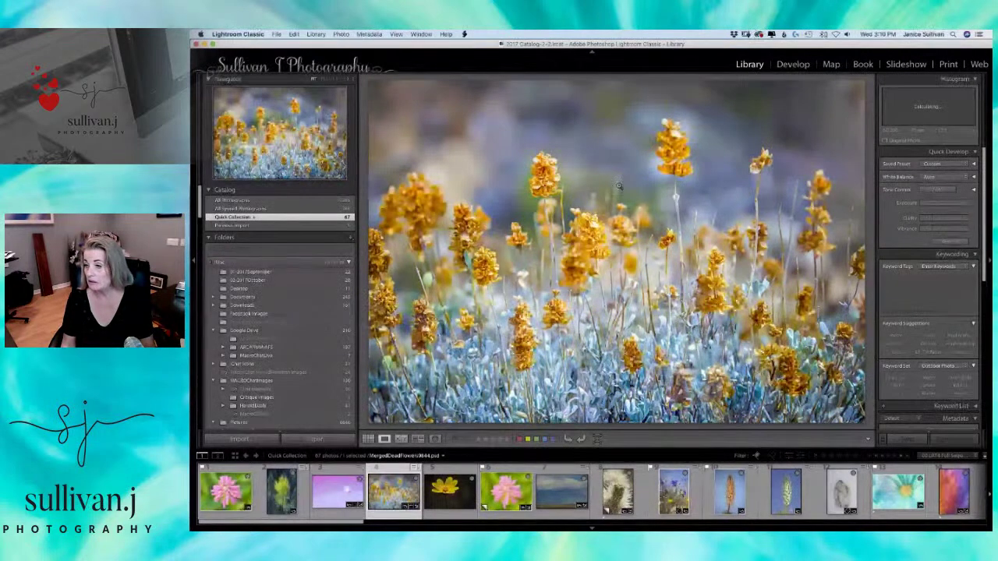
click(672, 131)
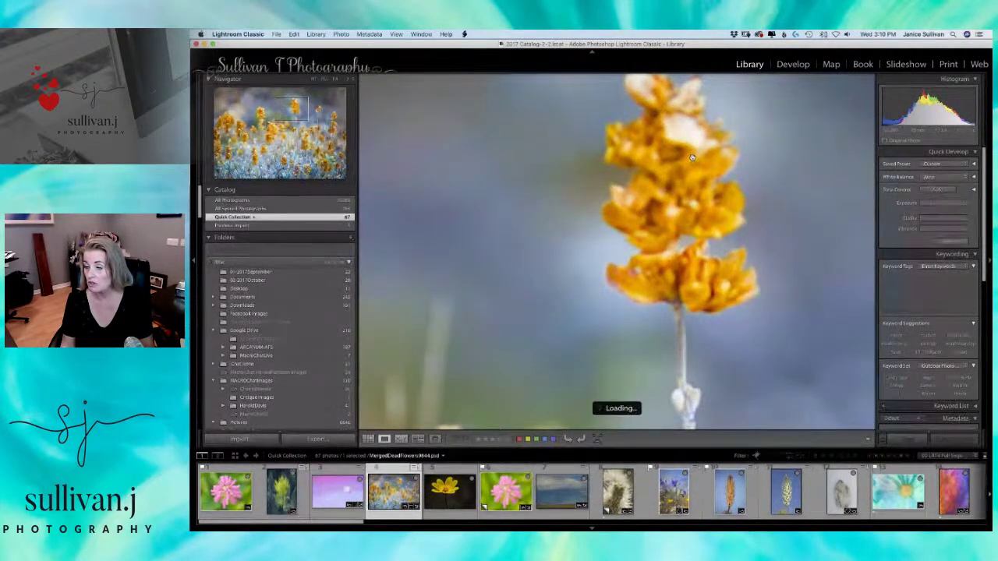
click(690, 154)
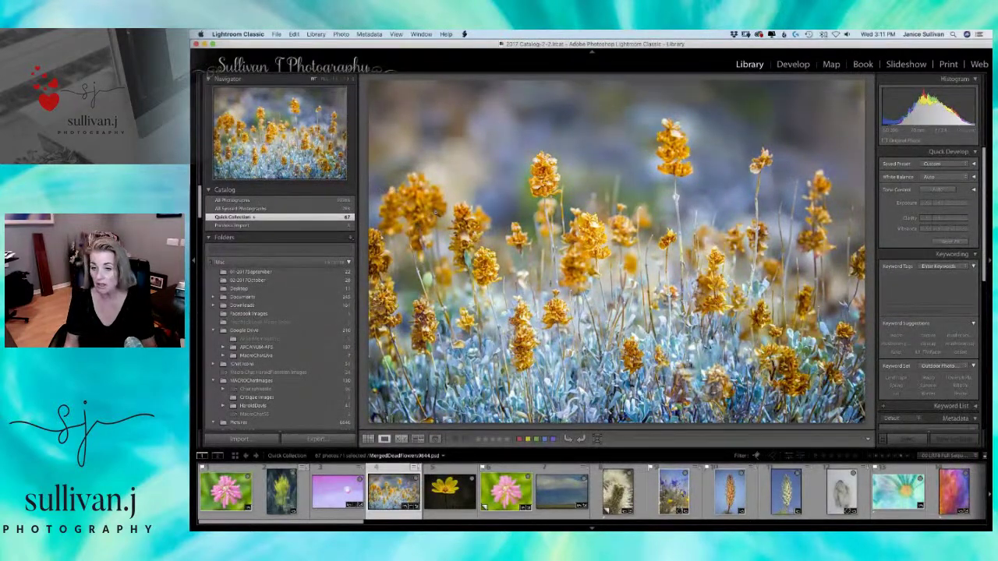
key(g)
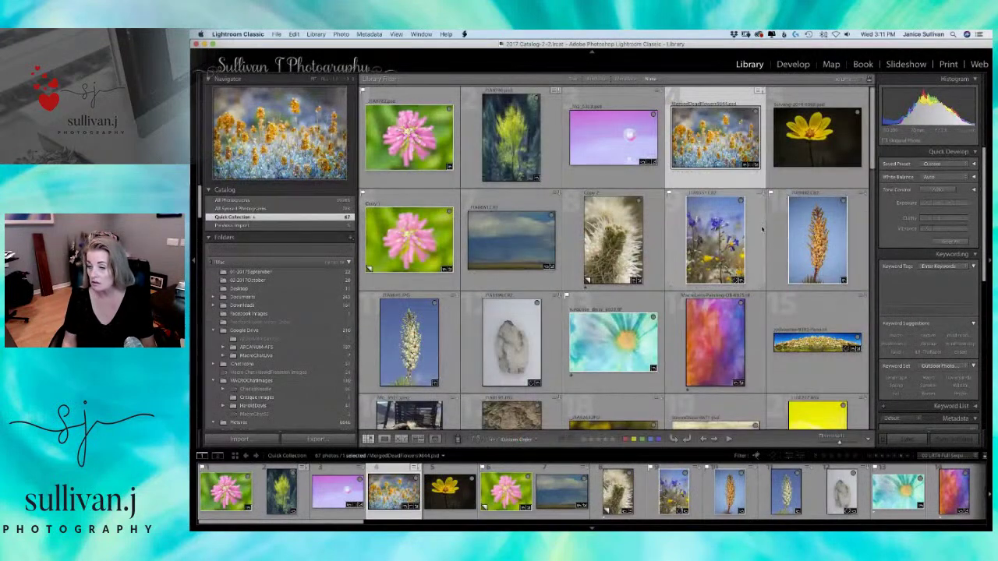
View the three desert mountain photos near the end of the Quick Collection at full size.
scroll(875, 148, down, 2)
drag(875, 150, 874, 328)
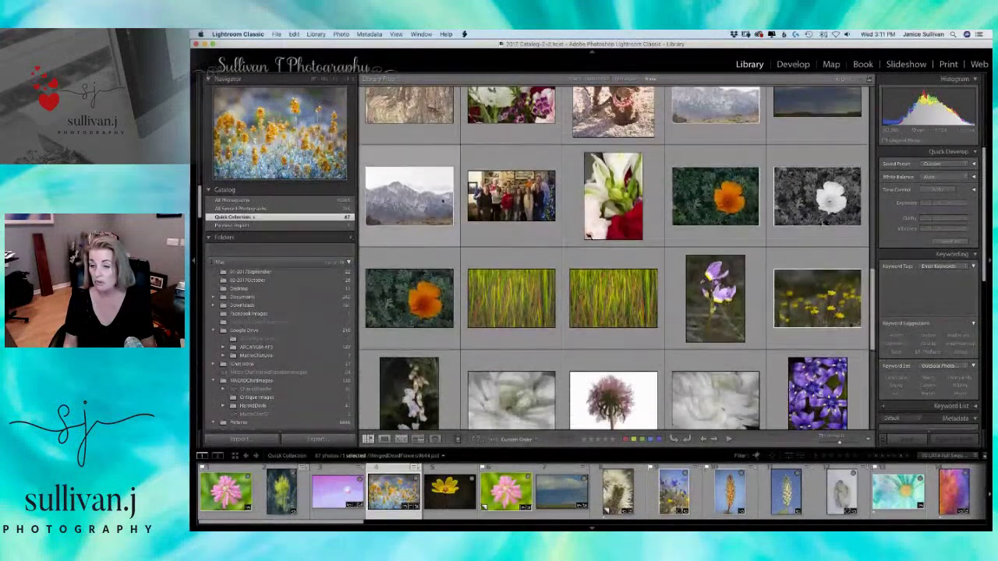
scroll(873, 314, down, 1)
drag(873, 314, 868, 393)
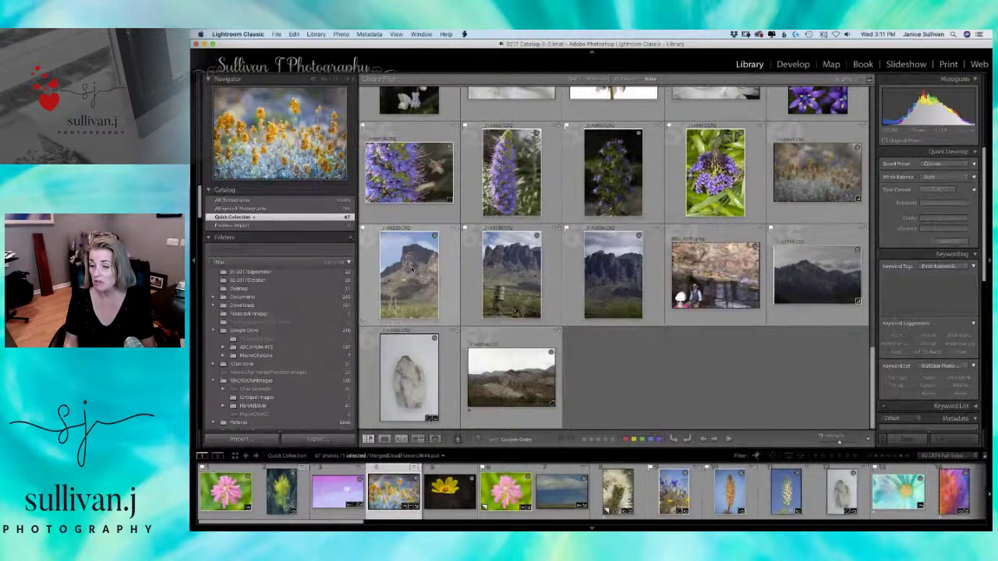
click(414, 265)
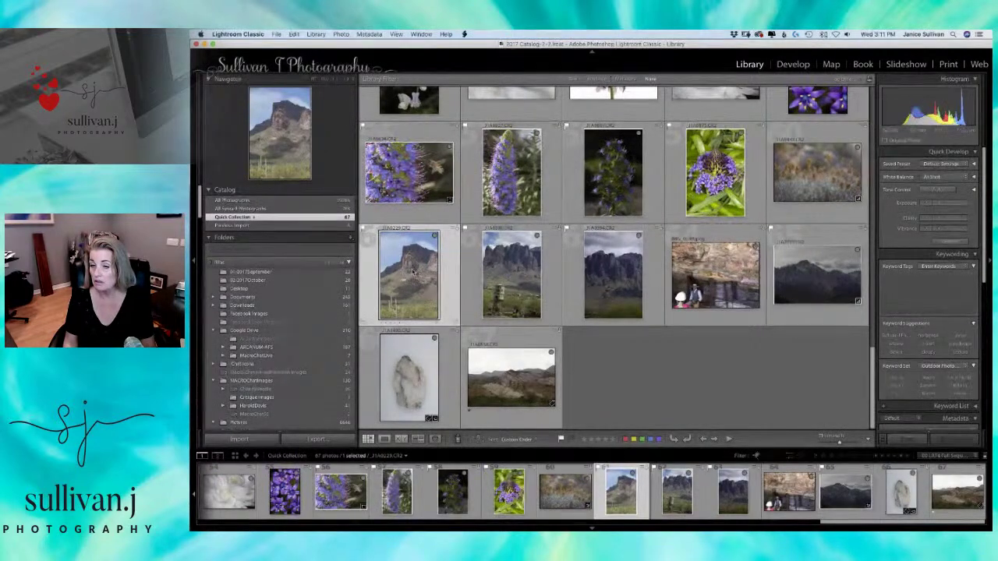
double_click(413, 269)
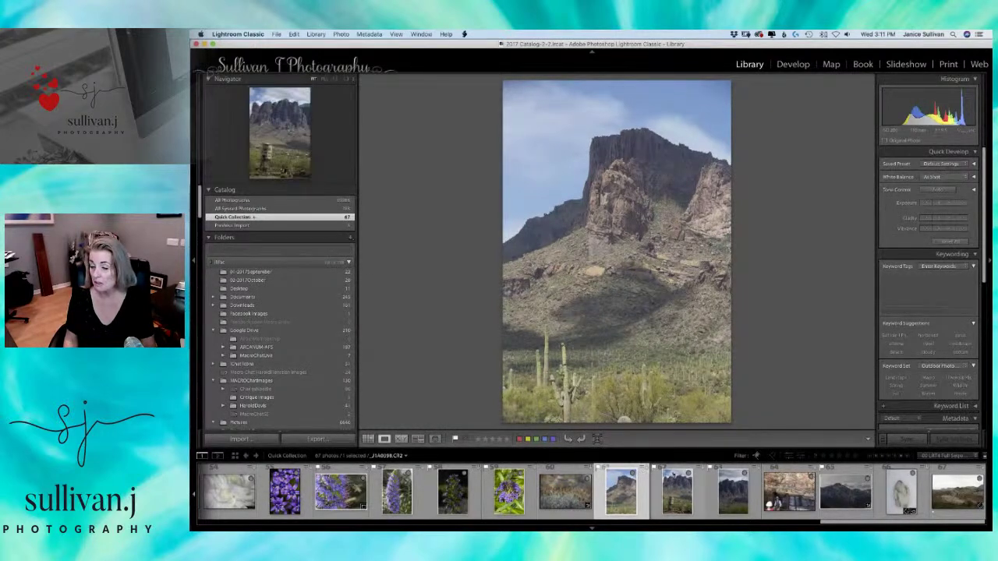
click(677, 488)
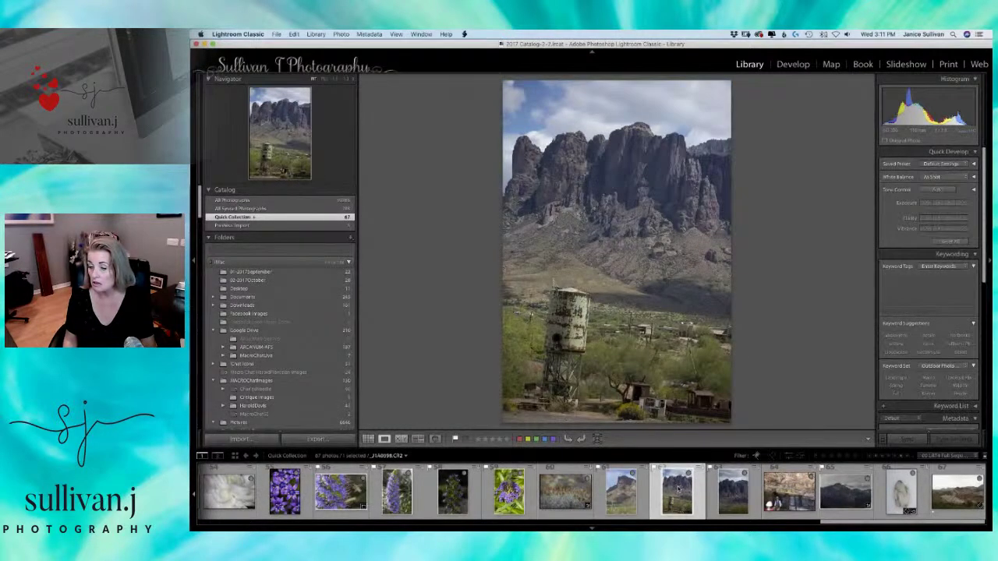
click(729, 495)
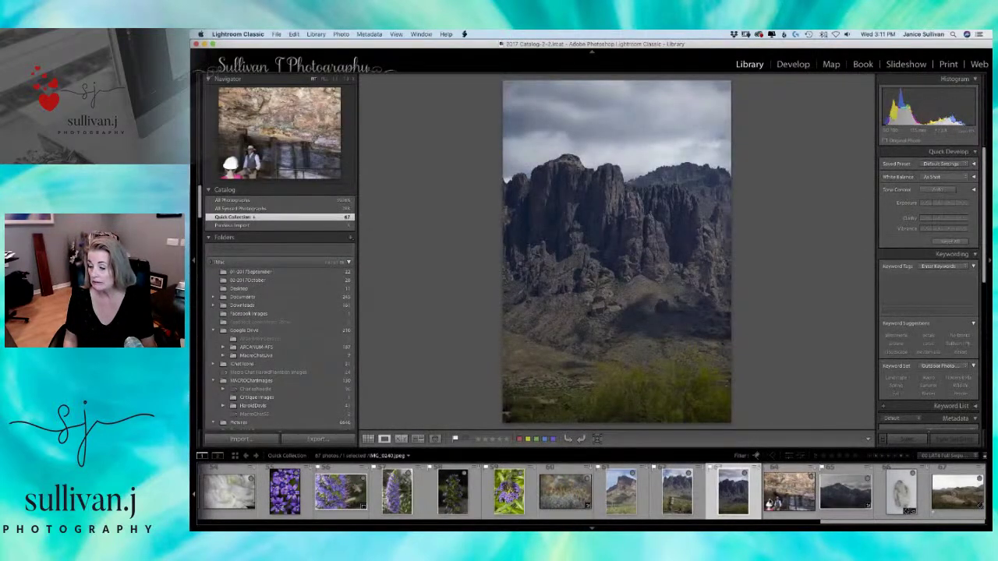
Inspect the mine tour photo up close and preview the dark snowy mountain photo, returning to the grid.
click(785, 489)
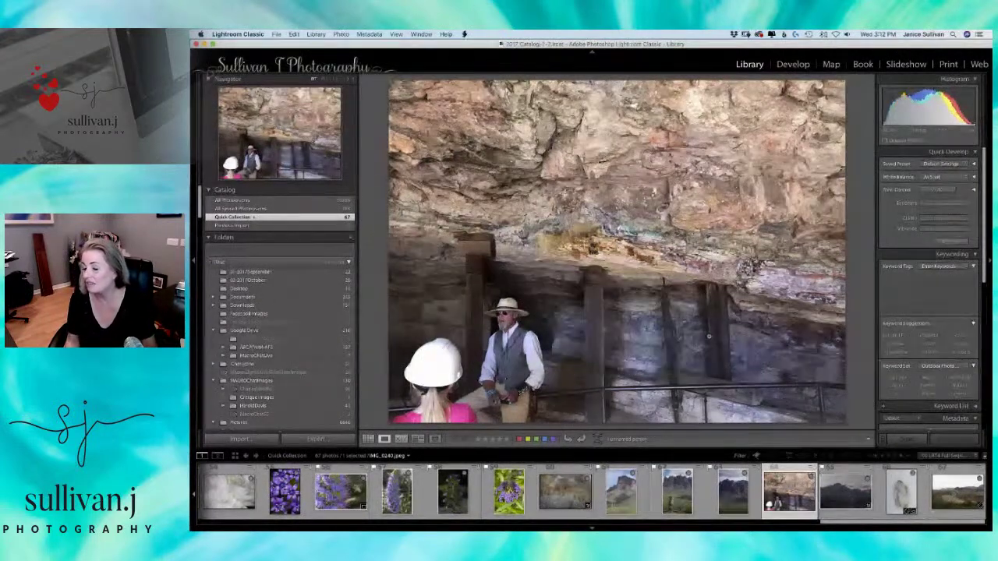
click(539, 317)
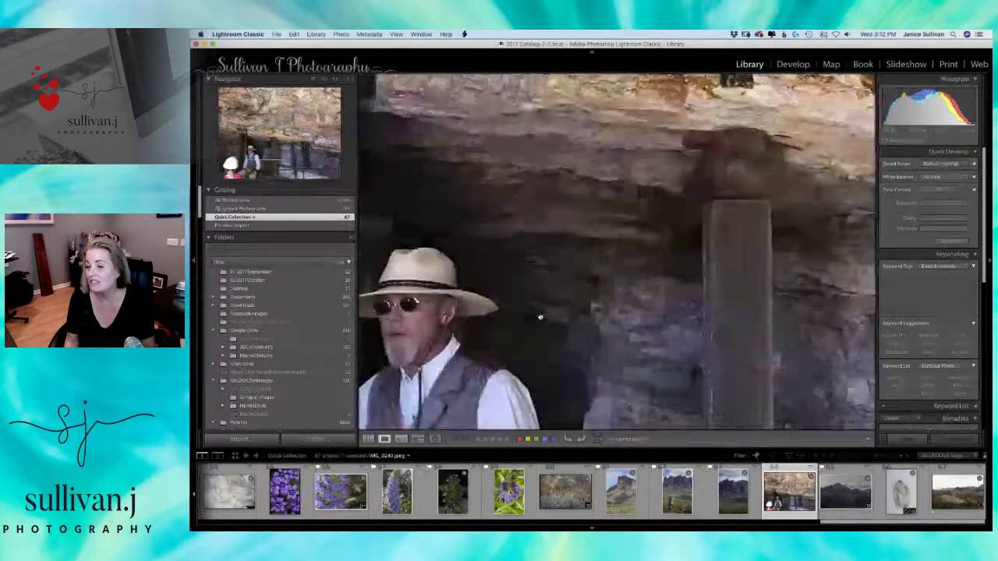
key(g)
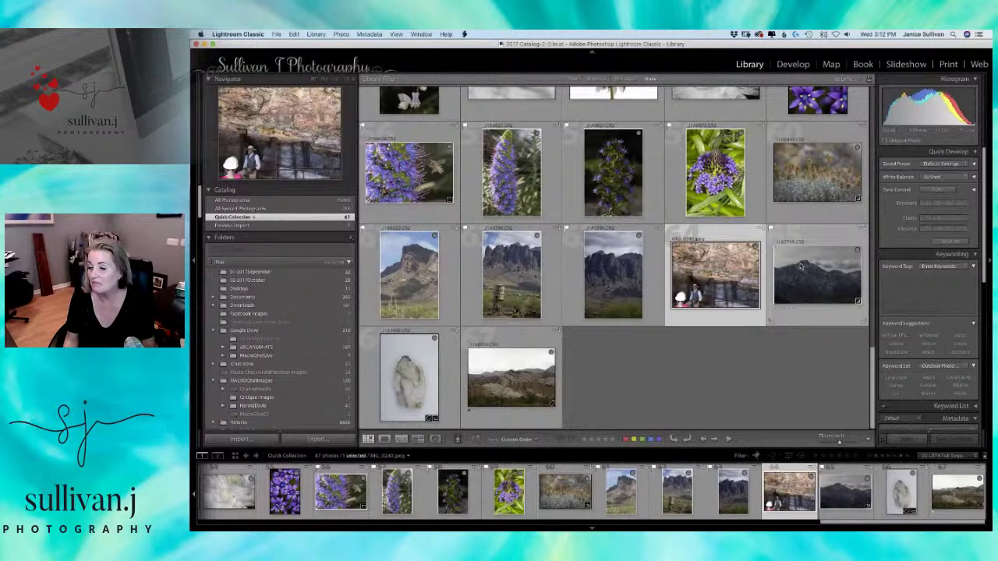
double_click(798, 273)
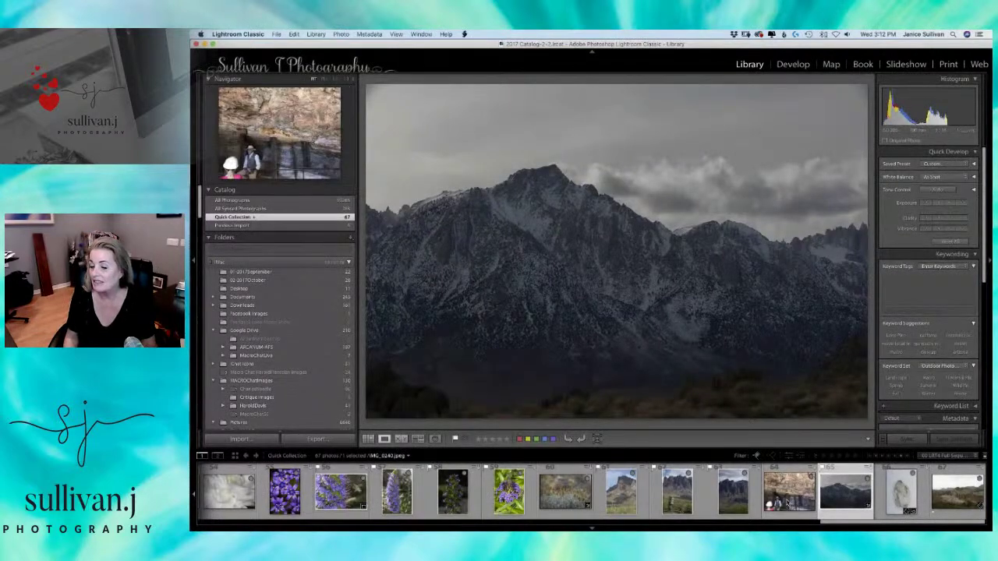
key(g)
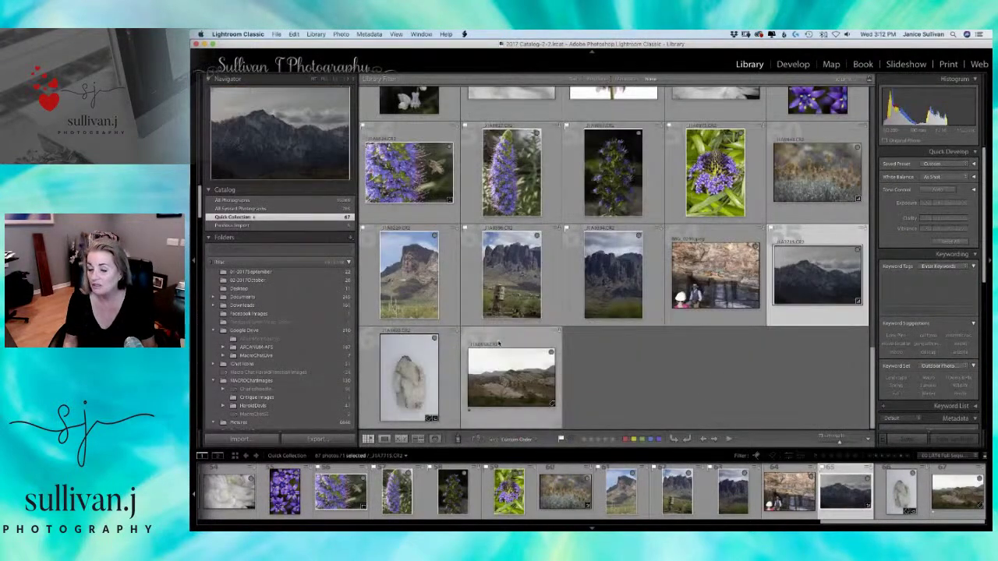
Examine the last rocky hills photo in Loupe view and the Develop module, and return to the Library grid.
double_click(500, 382)
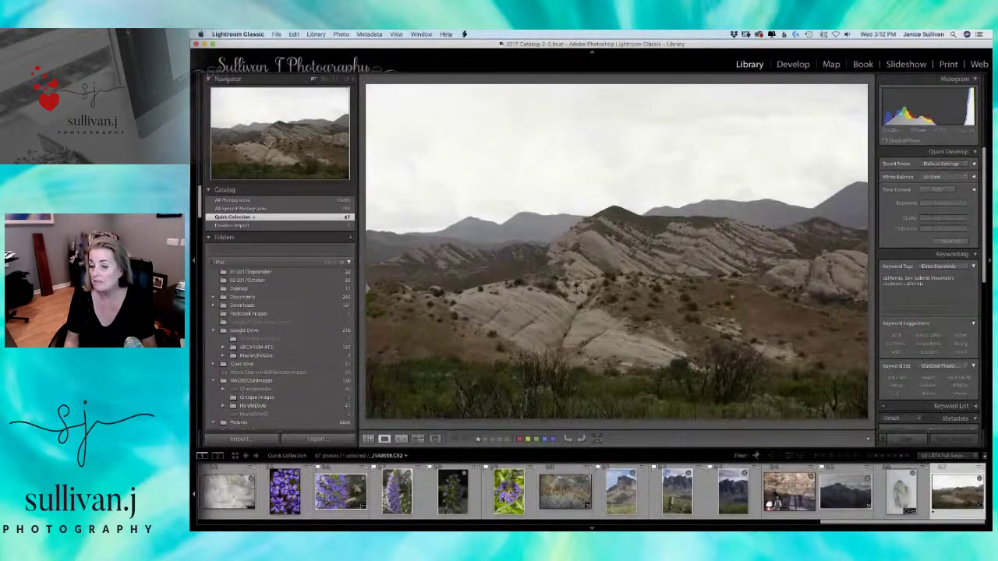
click(794, 66)
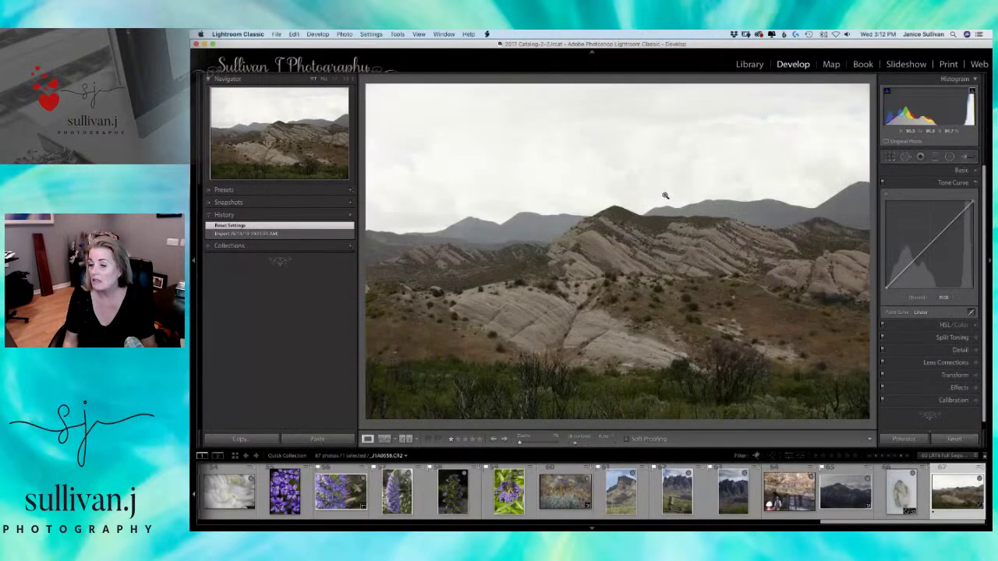
click(755, 79)
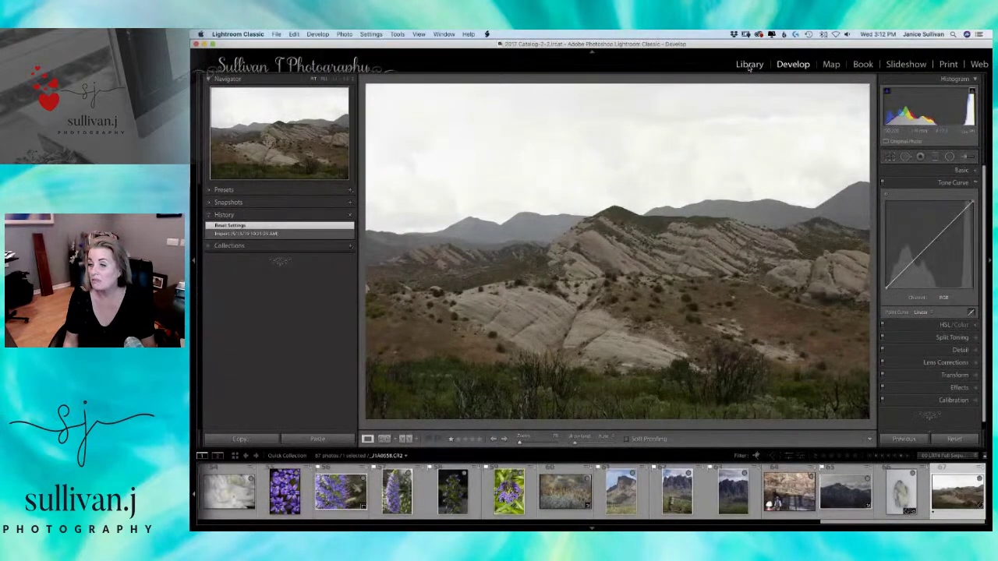
click(748, 65)
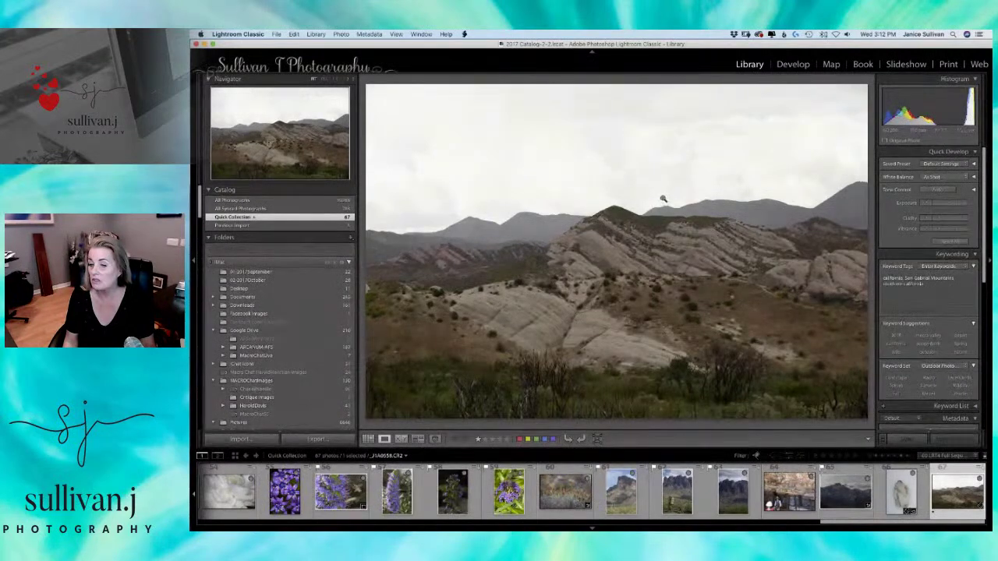
key(g)
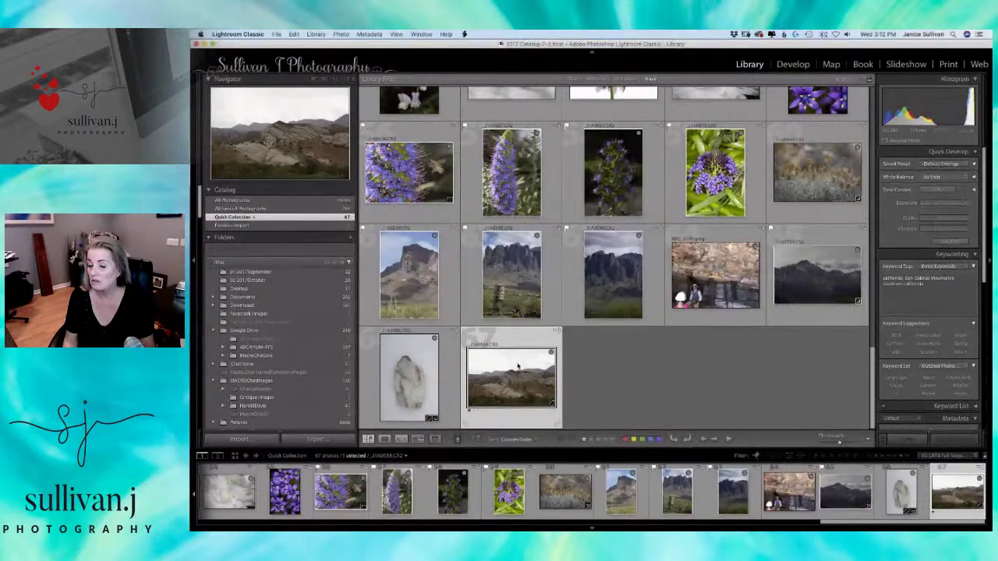
right_click(516, 365)
click(527, 365)
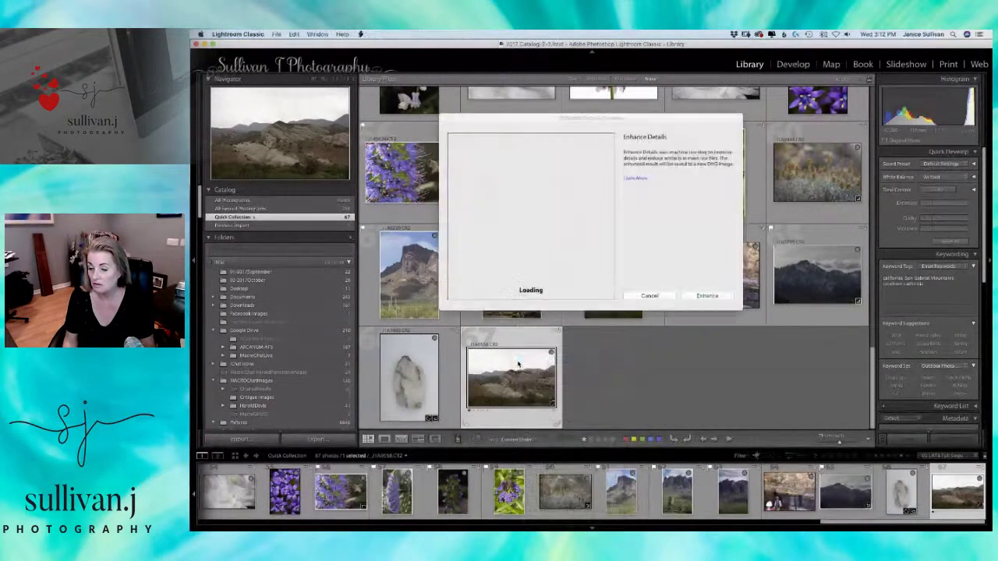
click(649, 296)
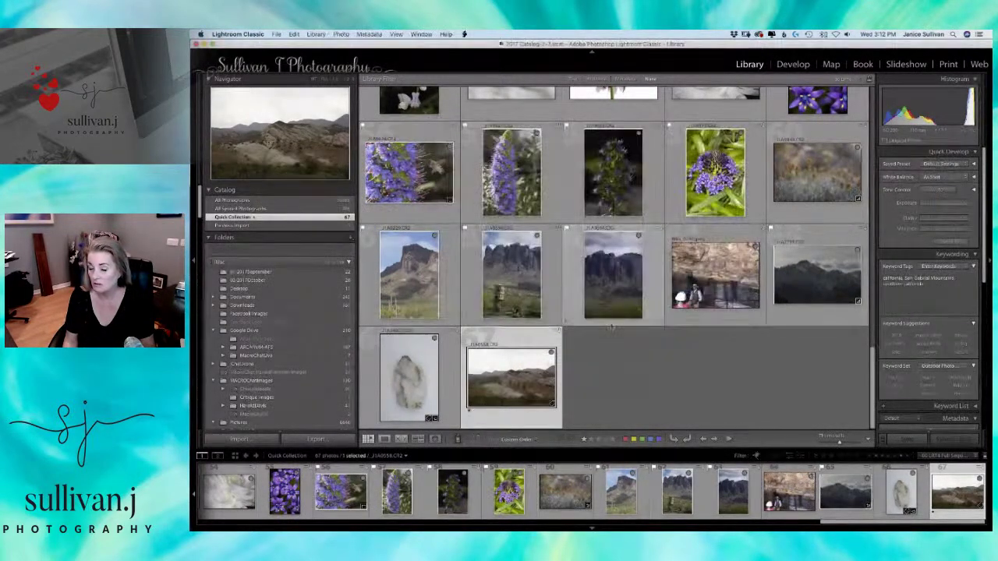
Create a virtual copy of the last rocky hills photo in the Quick Collection and open the copy in the Develop module.
right_click(532, 367)
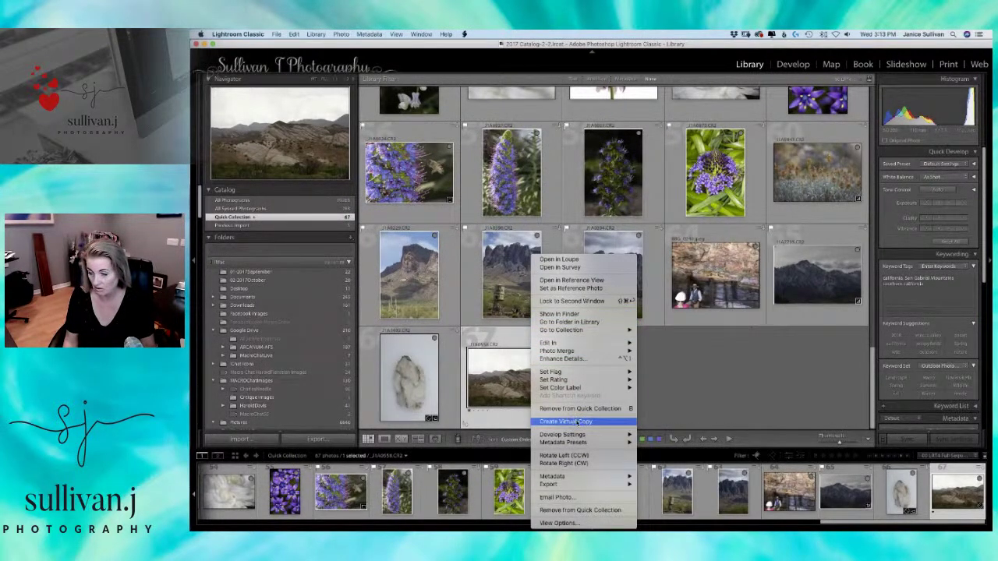
key(Escape)
key(super+apostrophe)
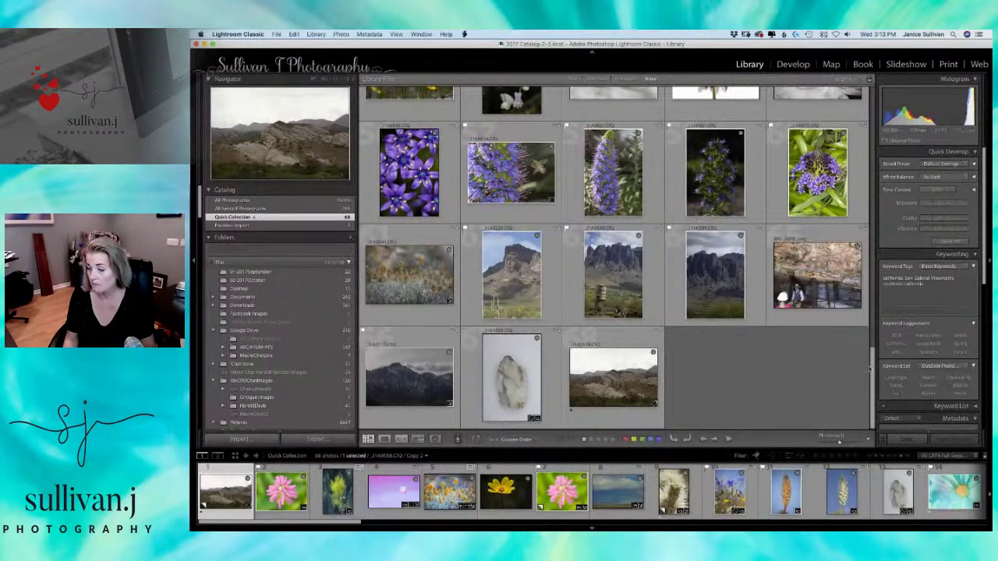
drag(872, 370, 872, 399)
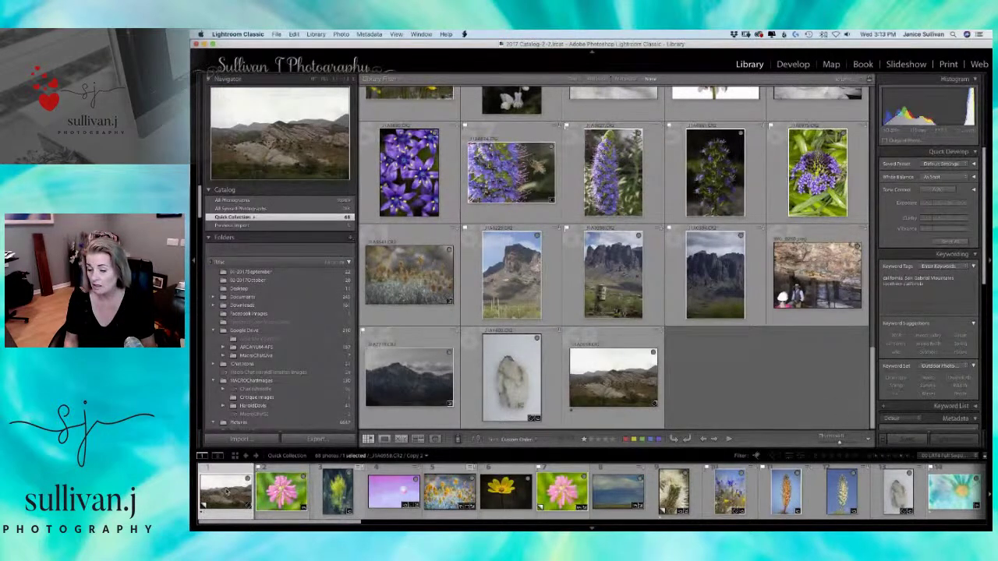
double_click(226, 490)
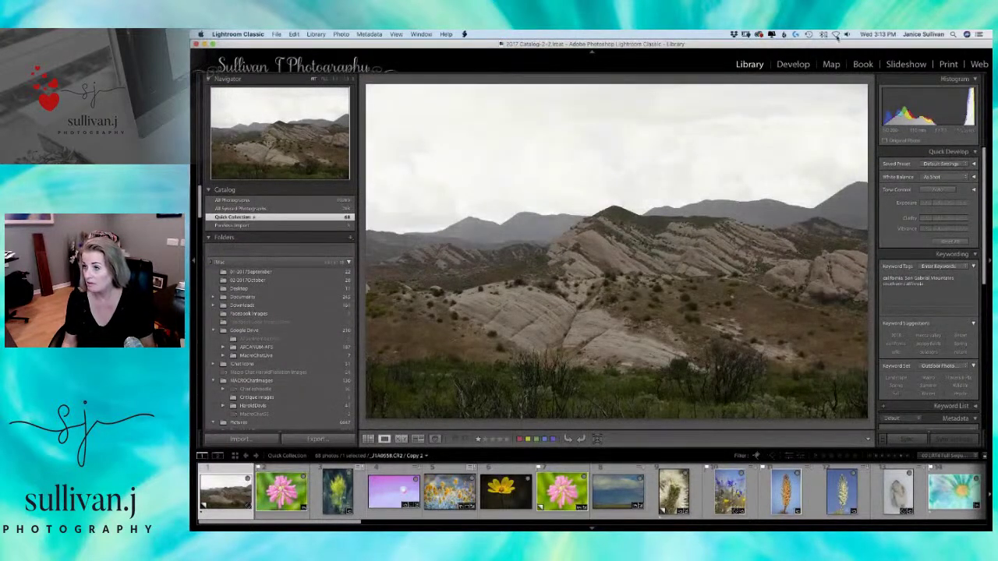
click(793, 65)
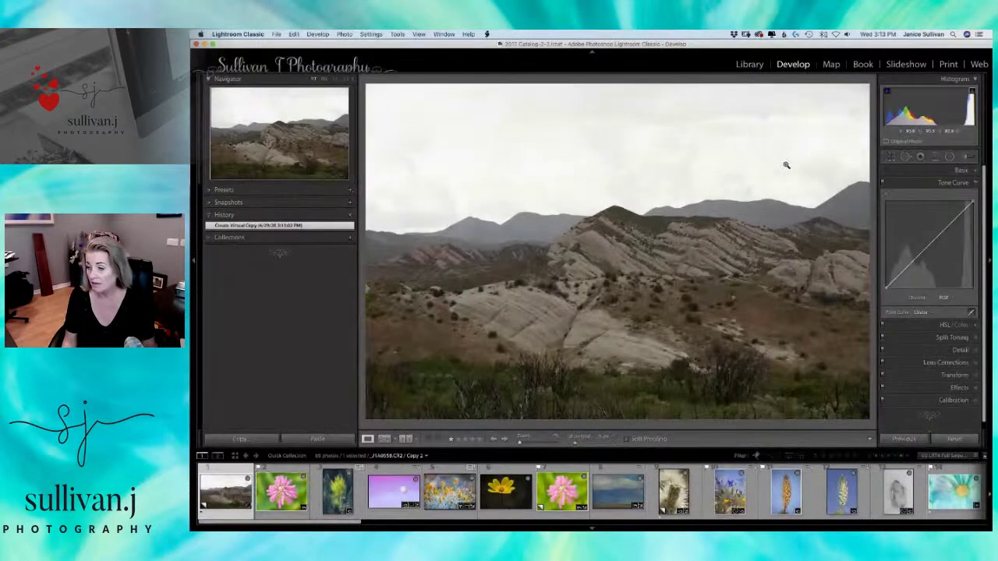
click(891, 157)
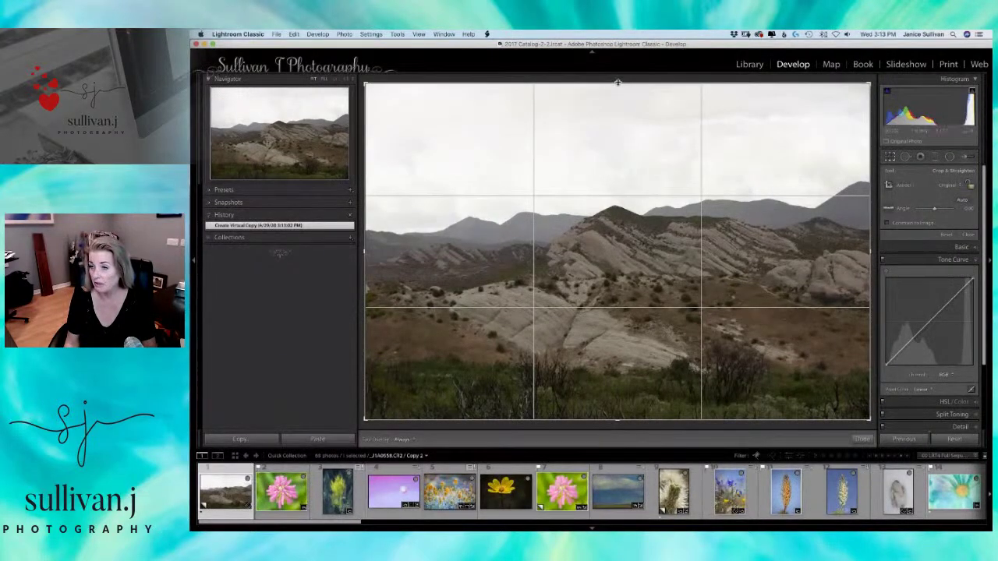
drag(619, 88, 618, 110)
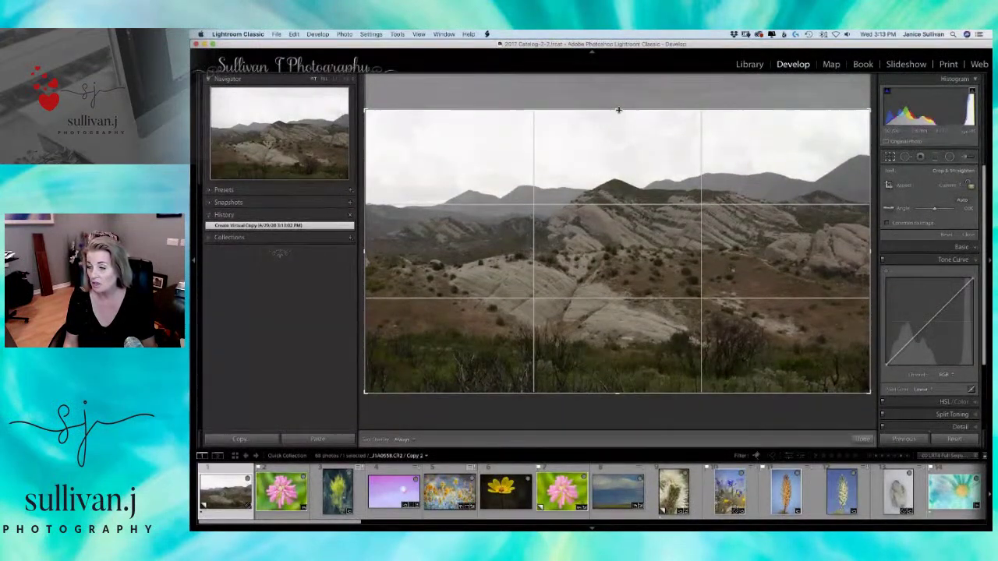
drag(619, 110, 619, 84)
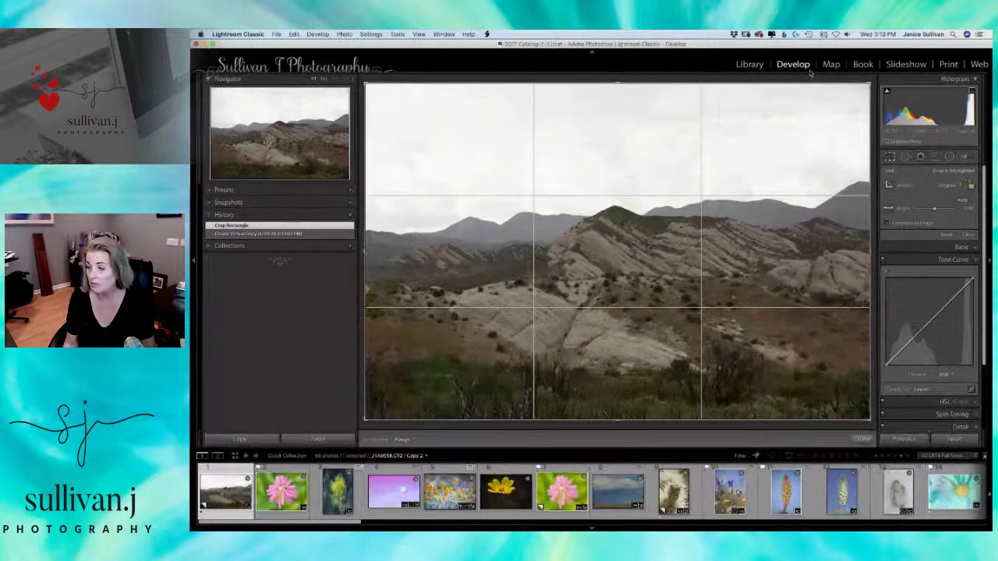
click(890, 157)
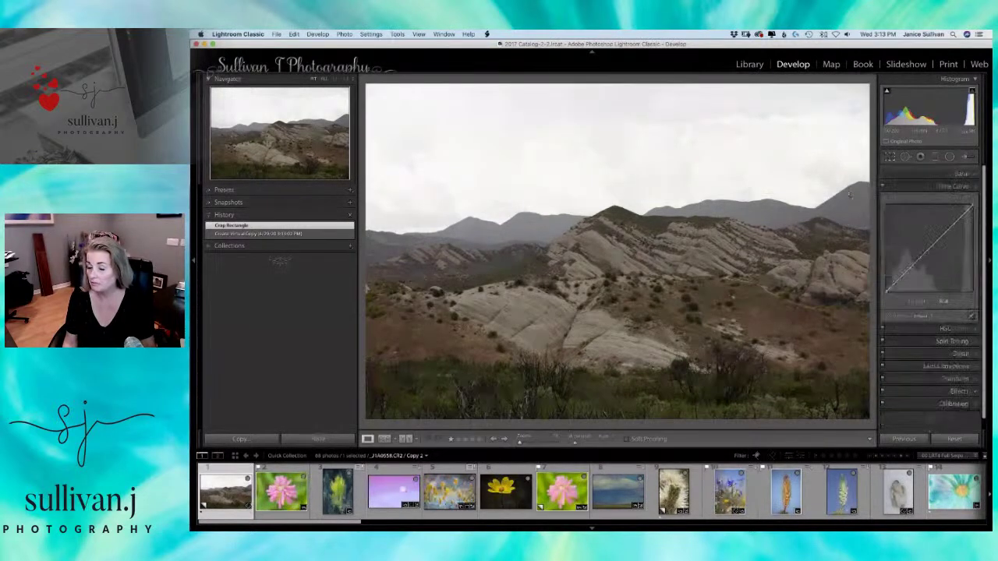
Preview the custom landscape presets on the rocky hills photo, from the horizontal landscape preset down to the basic macro one.
click(209, 192)
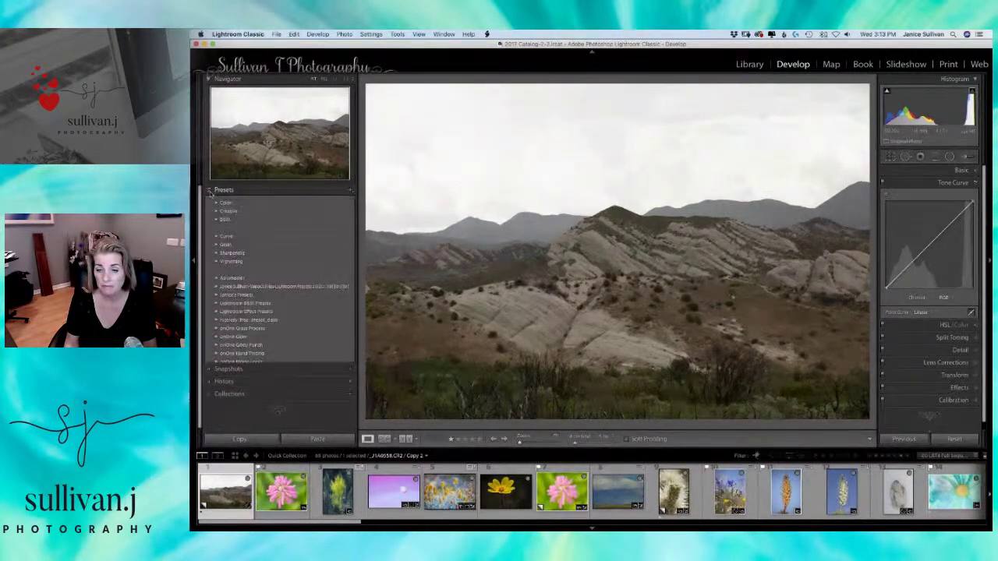
click(217, 287)
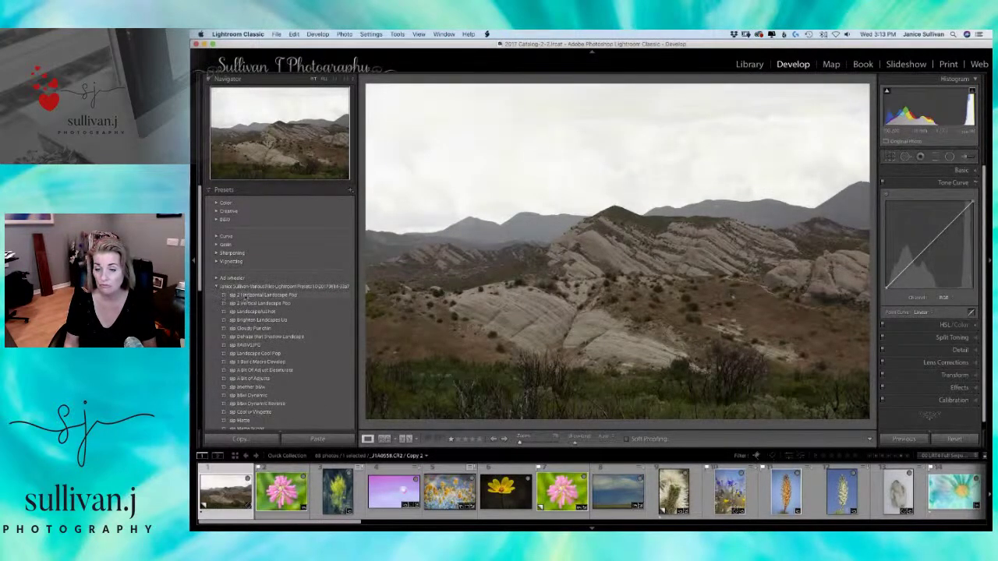
click(247, 295)
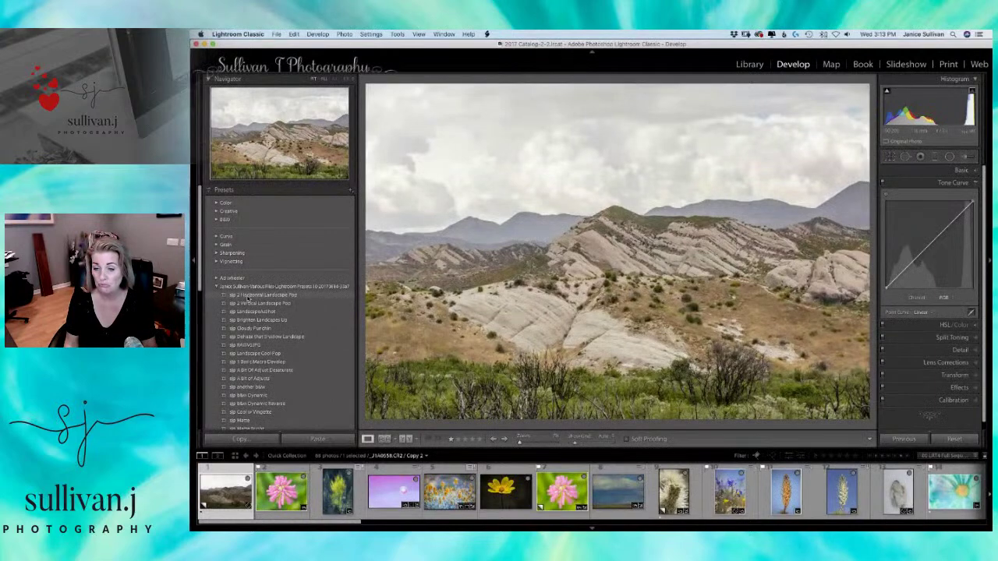
click(251, 311)
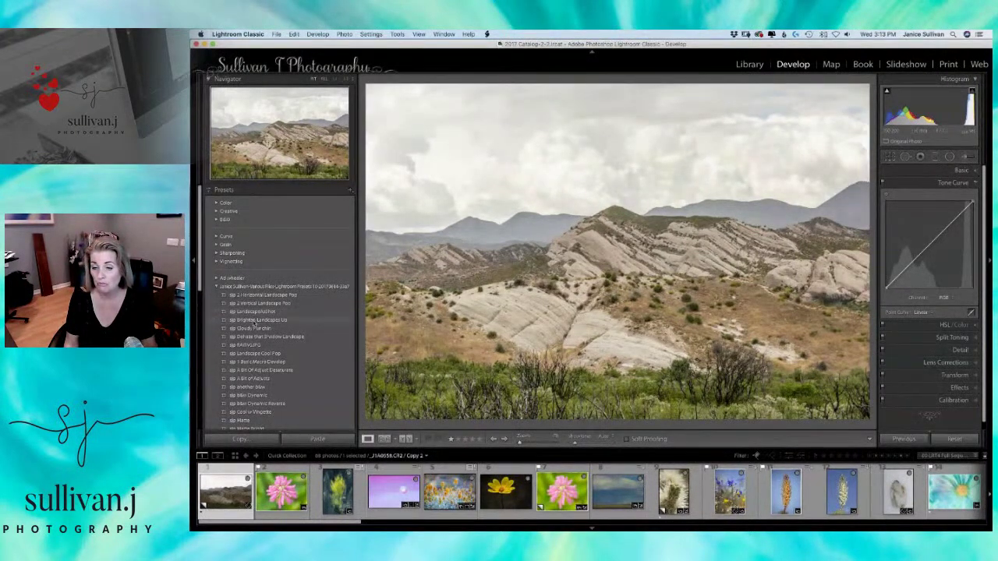
click(254, 321)
click(253, 329)
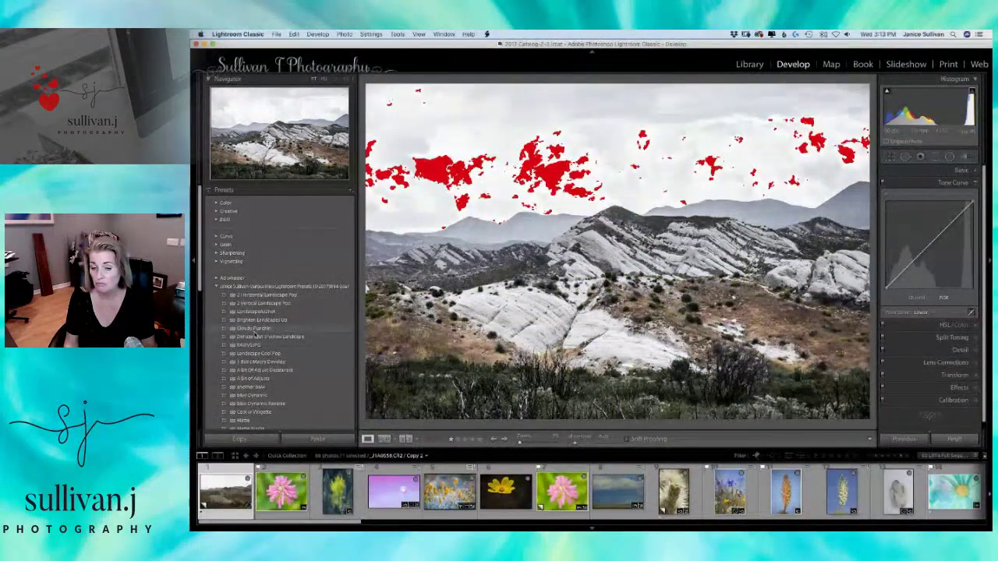
click(255, 339)
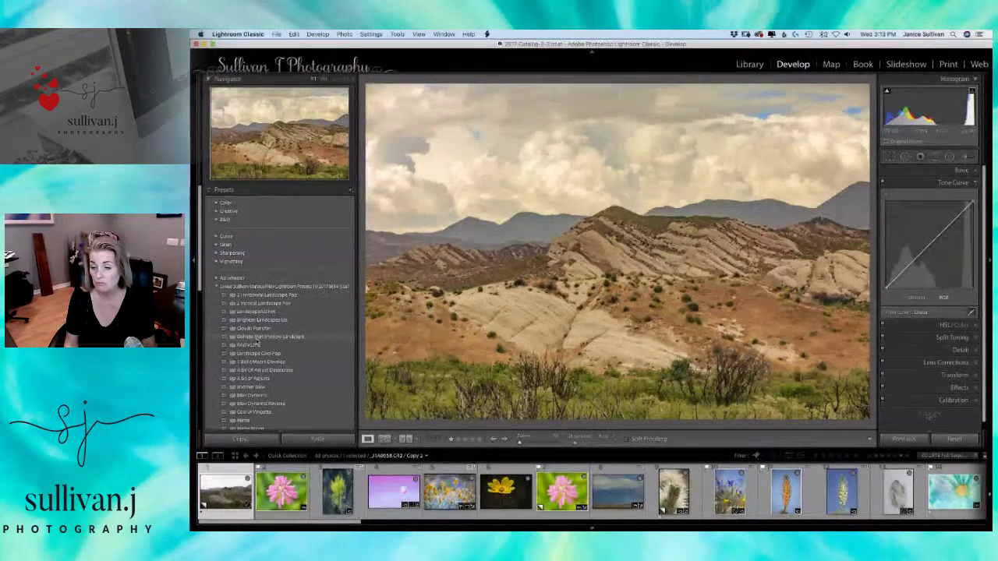
click(256, 352)
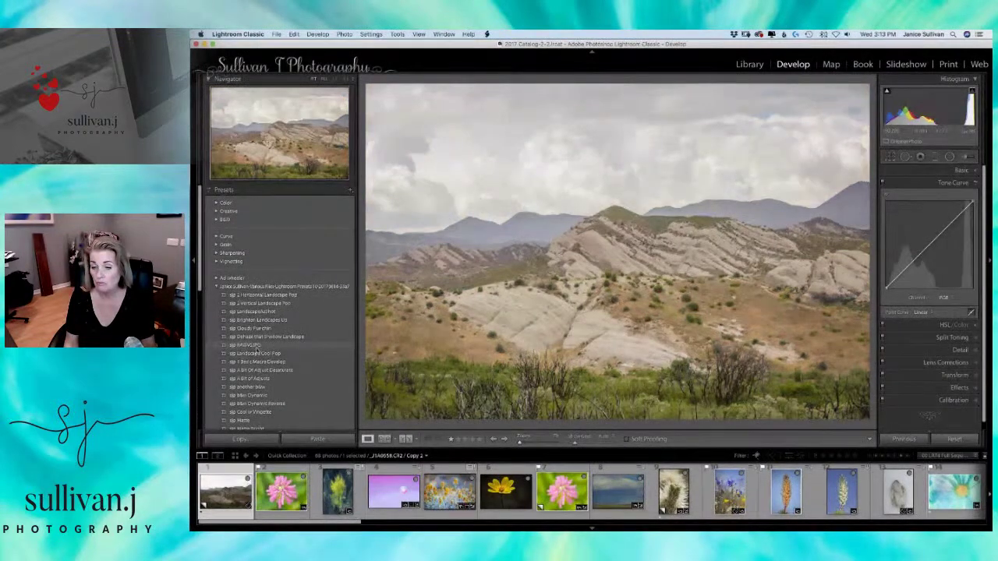
click(262, 361)
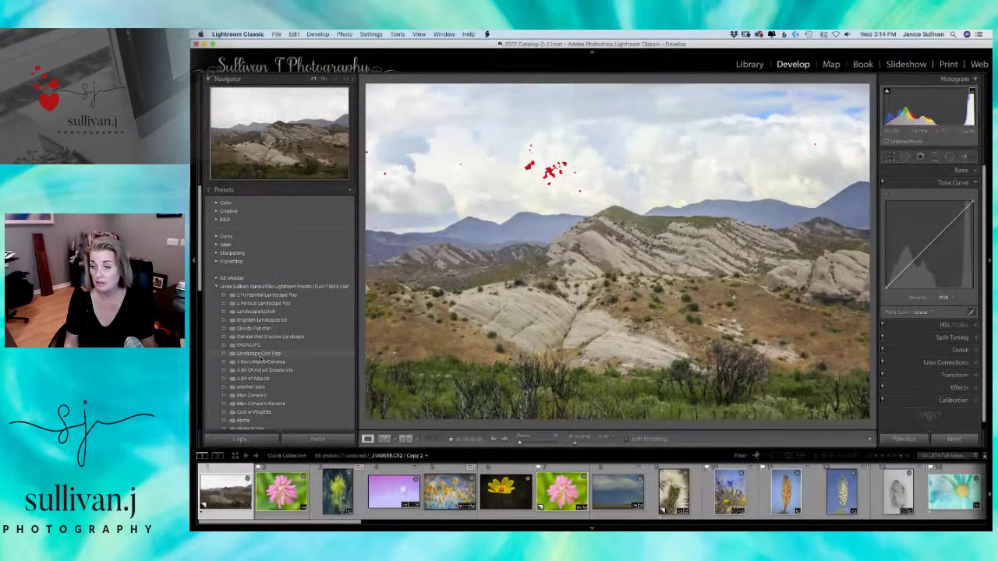
click(259, 362)
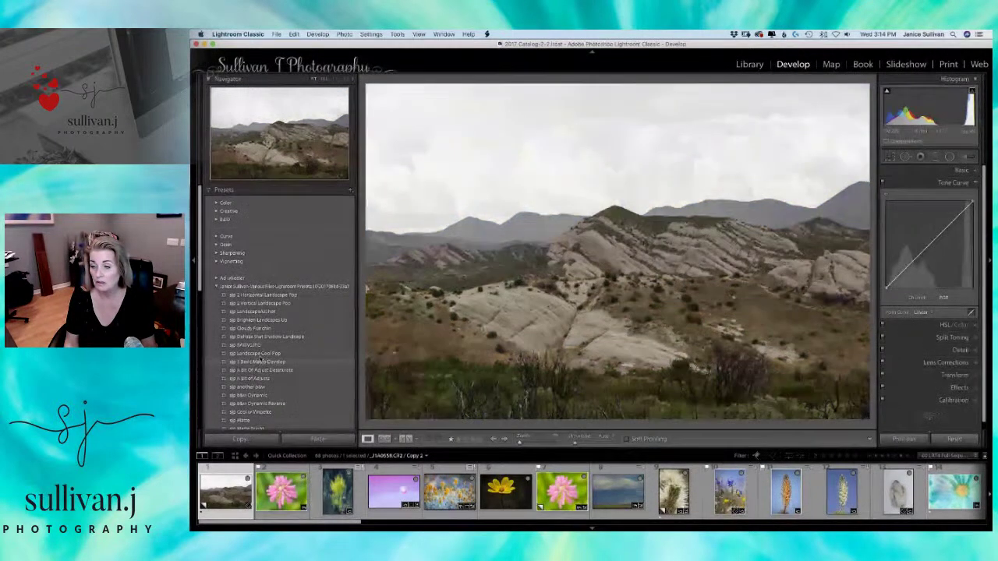
Apply the Landscape Color Pop preset to the rocky hills photo and look through the remaining presets in the group.
click(260, 356)
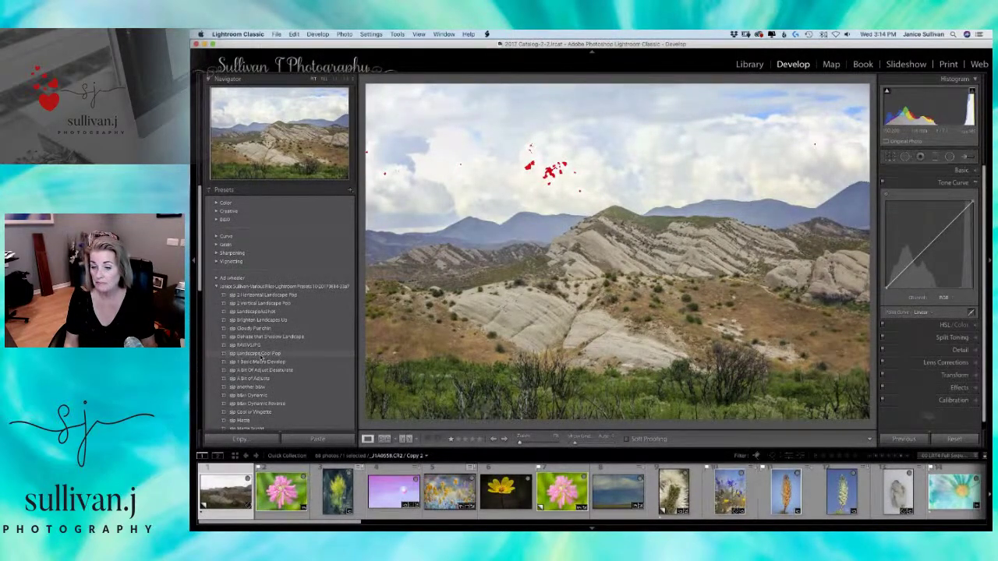
click(262, 355)
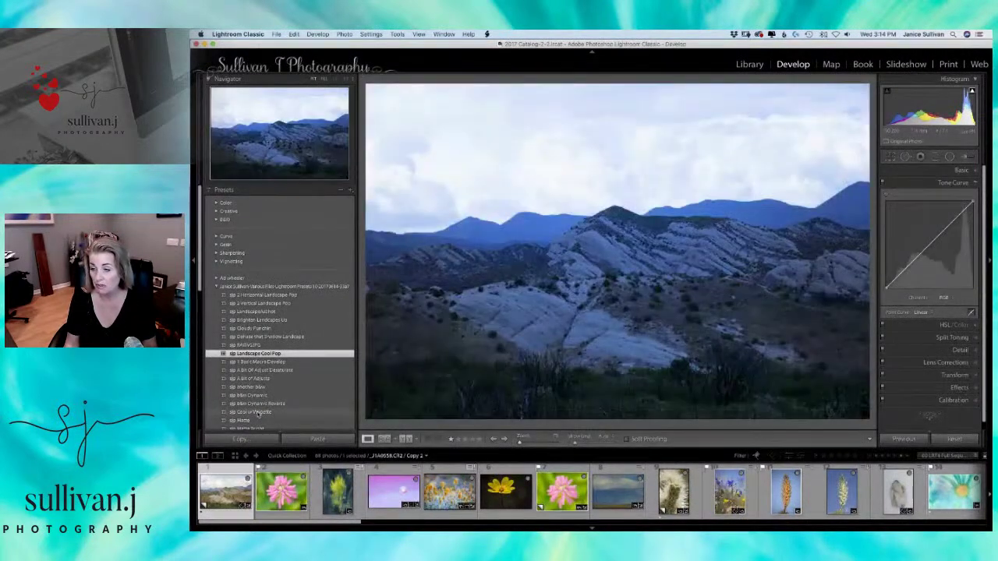
drag(200, 271, 198, 343)
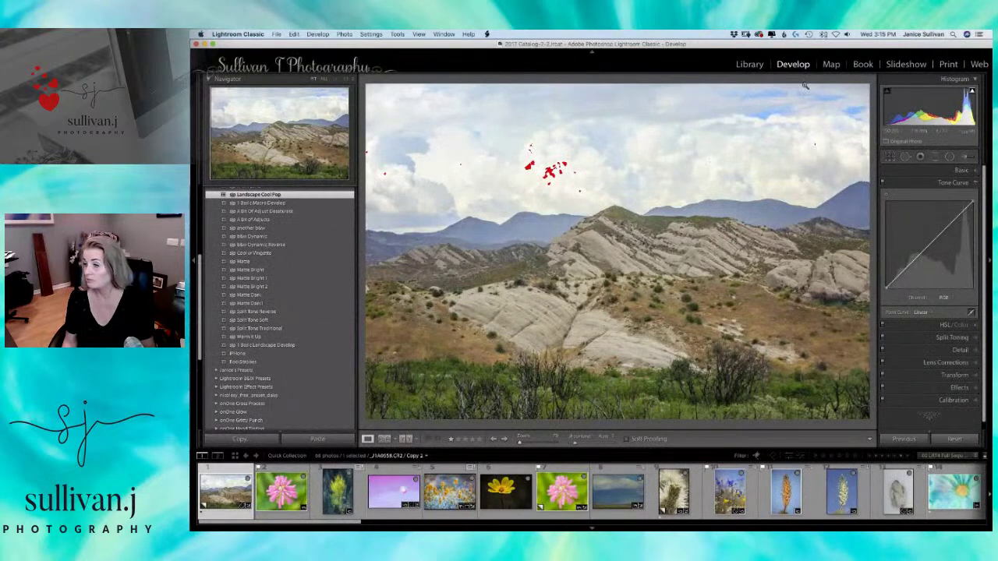
Lower the Whites and raise Dehaze to +20 in the photo's Basic adjustments.
click(964, 171)
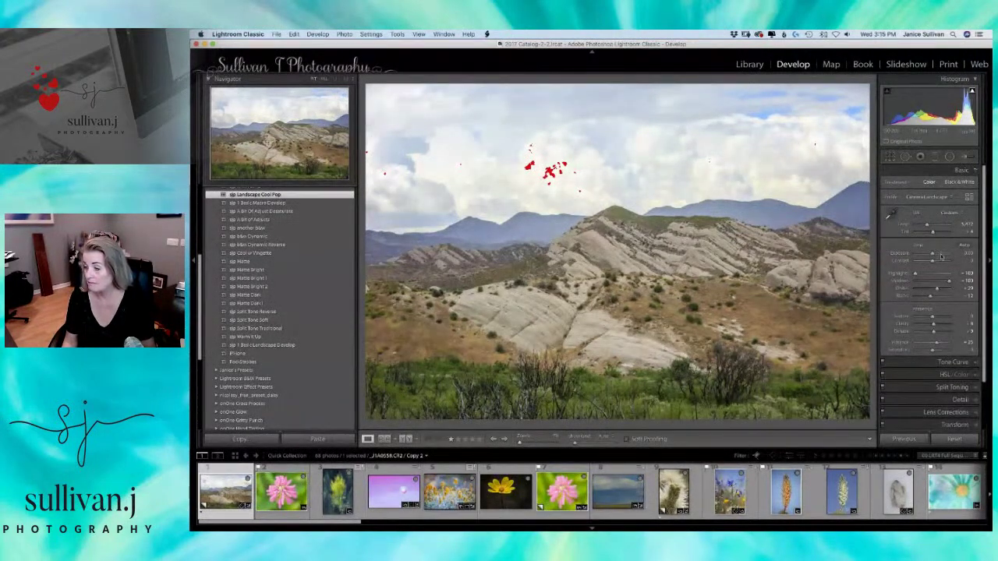
drag(914, 274, 913, 275)
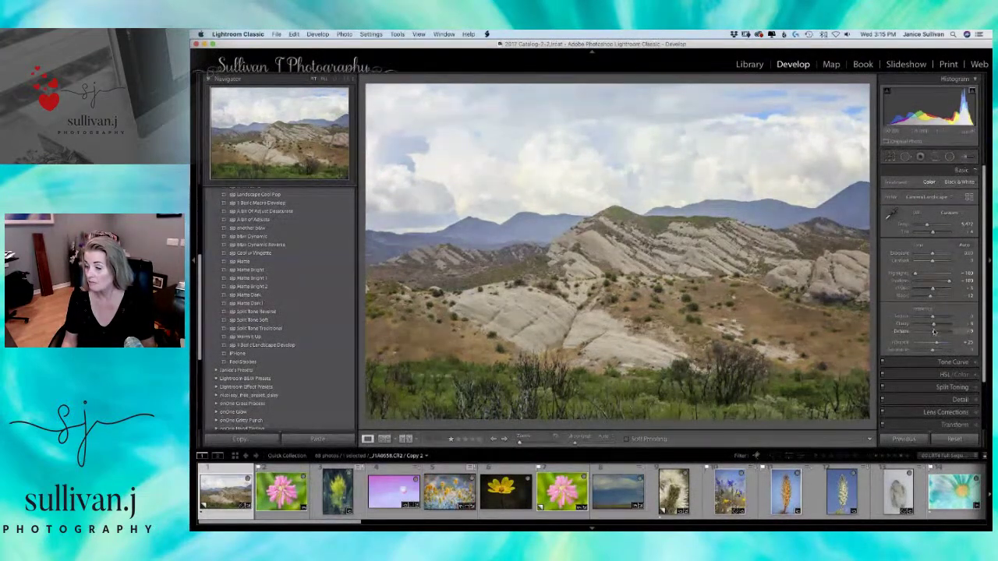
drag(935, 332, 937, 334)
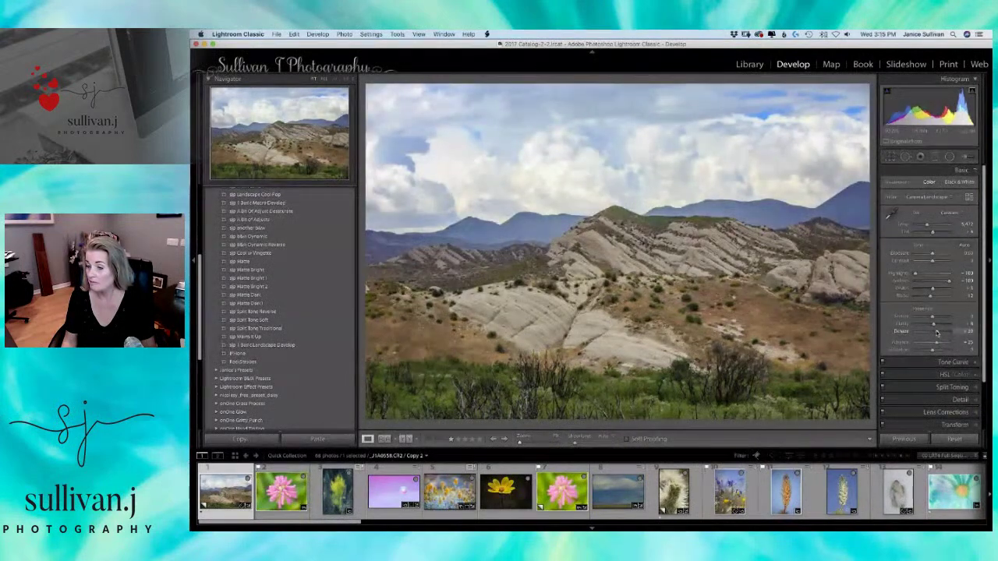
drag(936, 333, 935, 333)
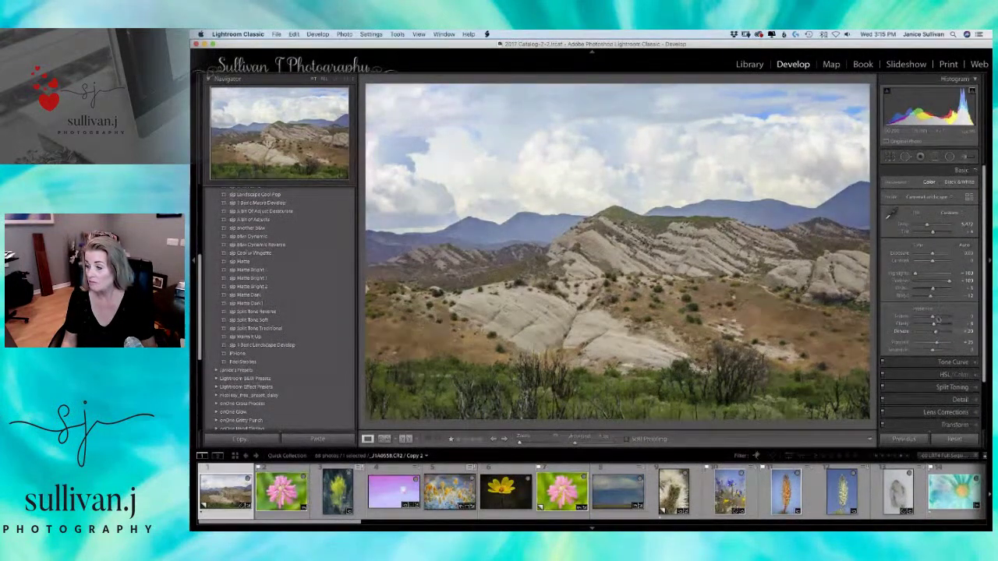
Cool the white balance temperature slightly, increase Texture and Clarity, and review the lens correction settings.
drag(930, 226, 925, 250)
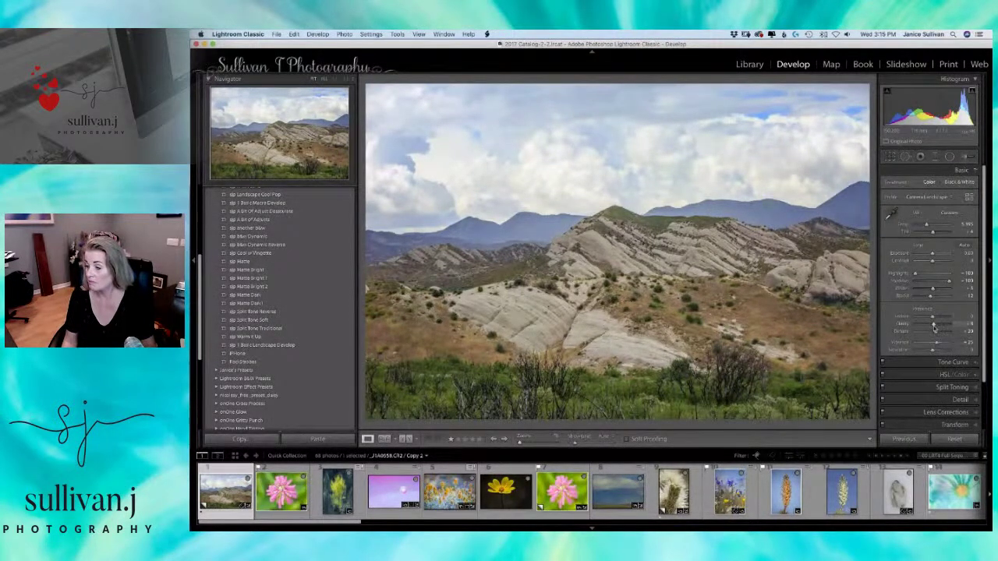
mouse_move(933, 323)
mouse_down()
mouse_move(941, 327)
mouse_move(936, 319)
mouse_up()
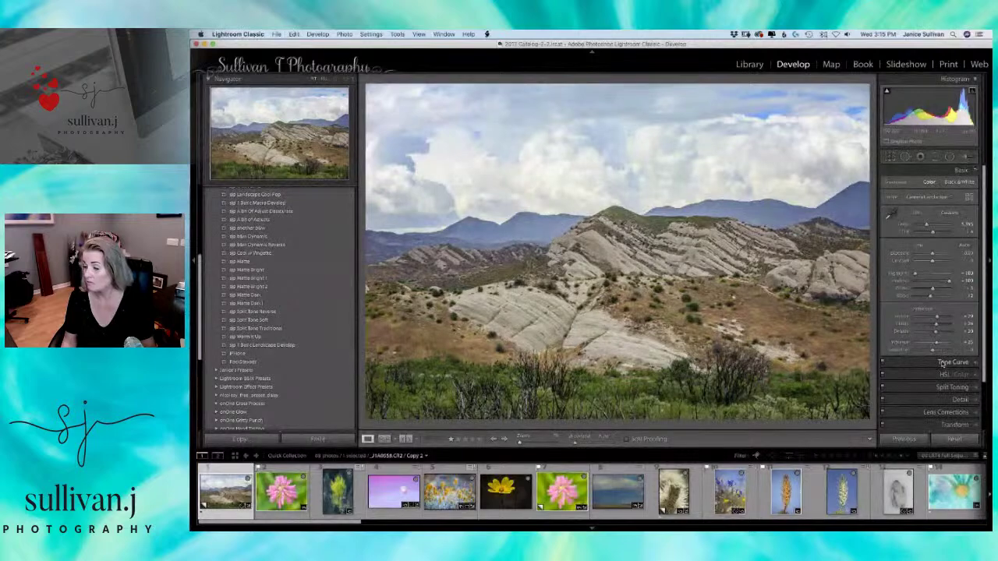
click(965, 412)
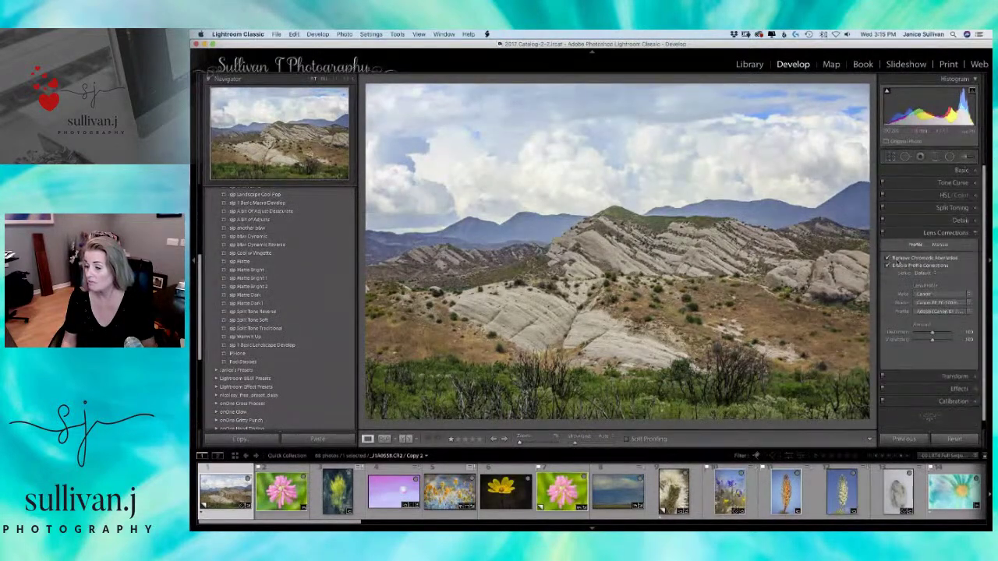
Crop a strip of sky off the top and a strip of foreground brush off the bottom of the photo.
click(890, 157)
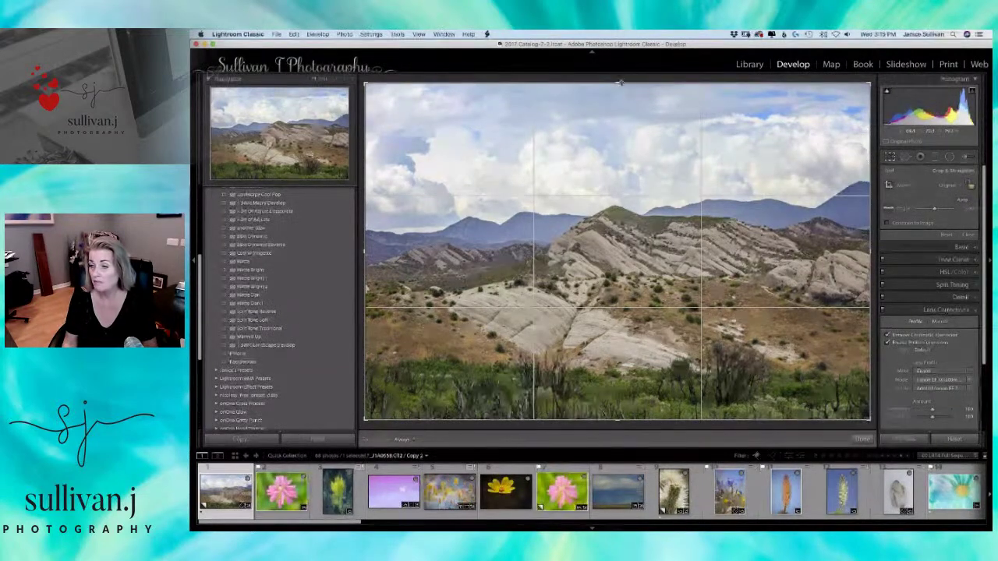
mouse_move(620, 83)
mouse_down()
mouse_move(618, 112)
mouse_move(618, 100)
mouse_up()
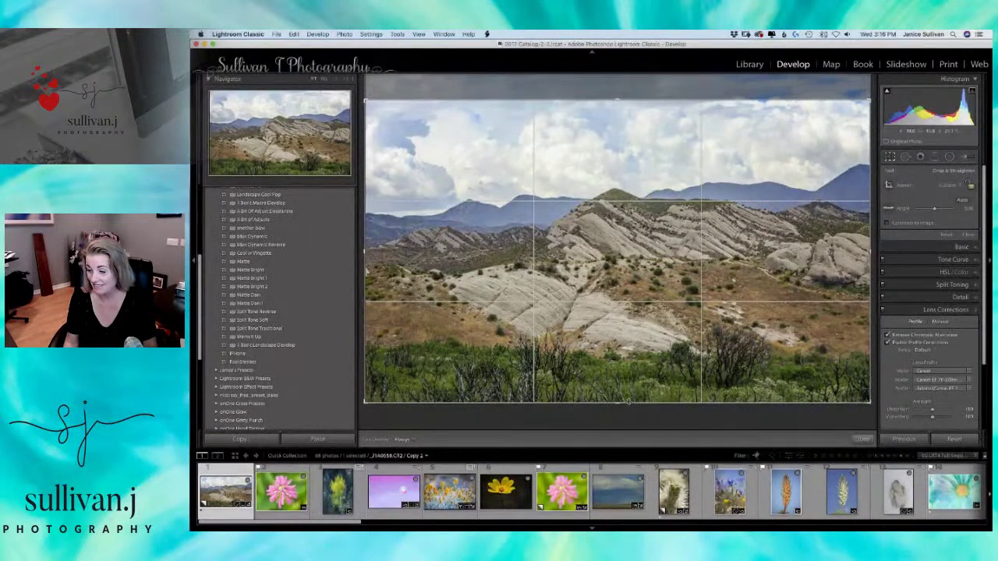
drag(616, 404, 616, 412)
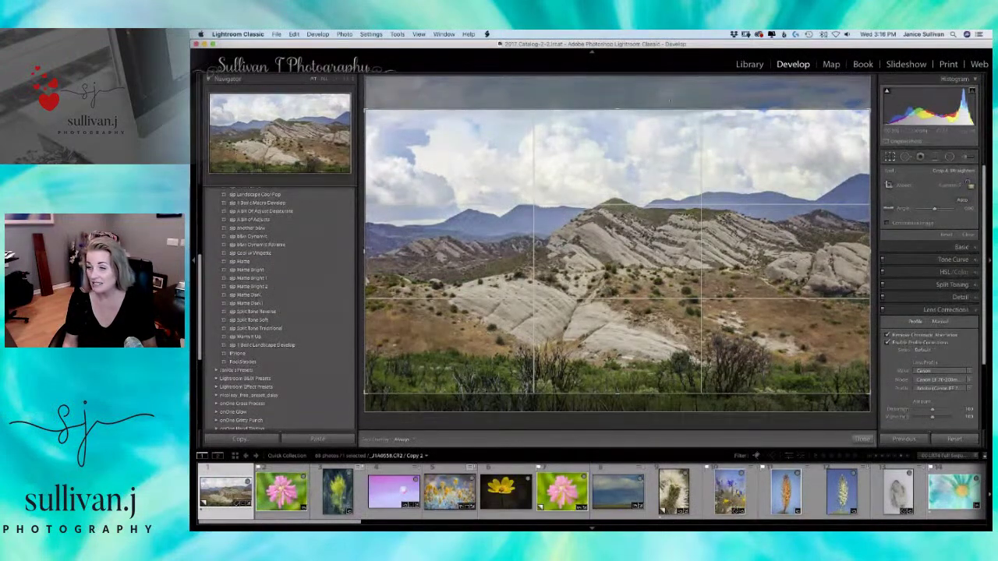
drag(616, 109, 615, 100)
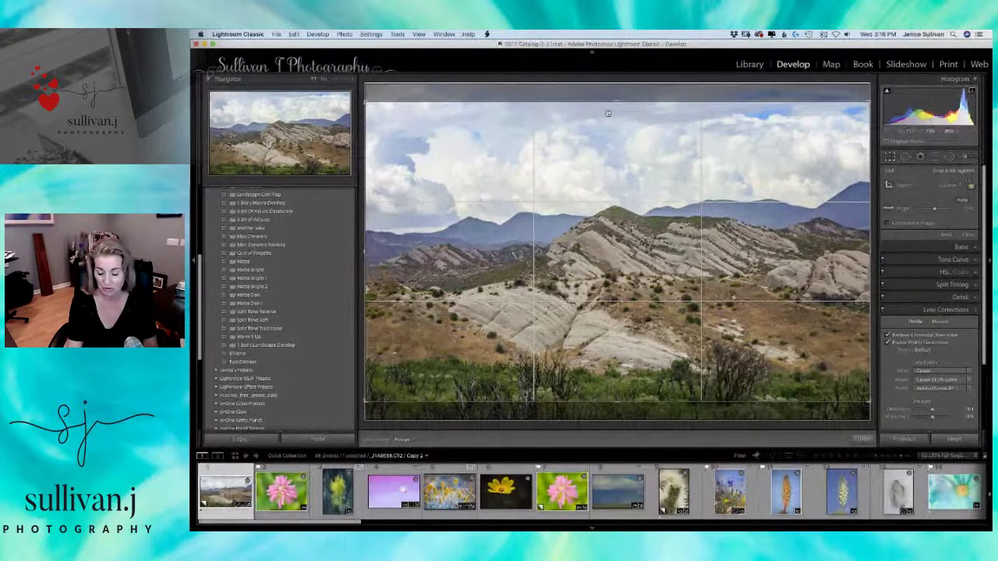
key(Return)
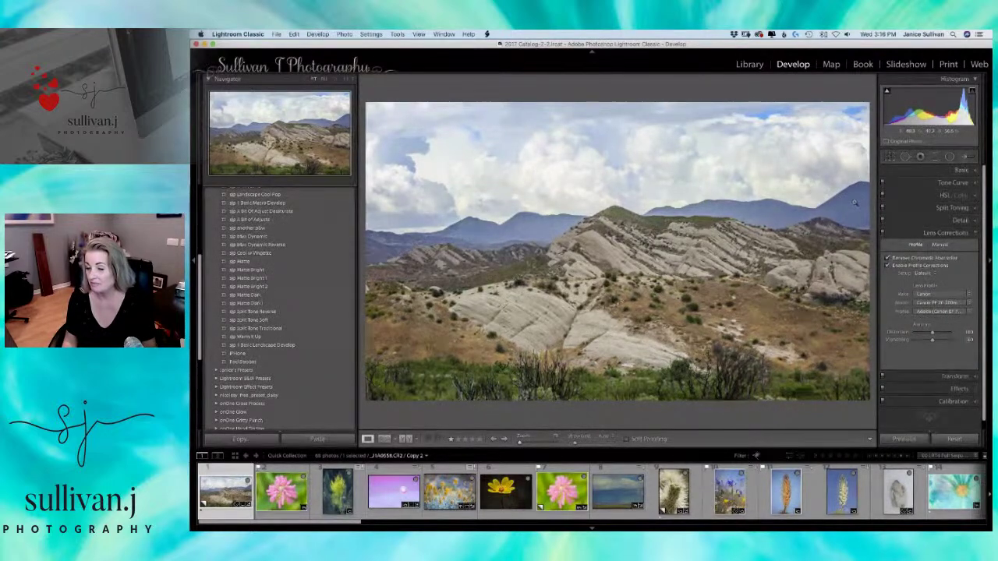
Crop the sides of the photo inward around the central rock formation, trim the top edge slightly, and apply the crop.
click(891, 156)
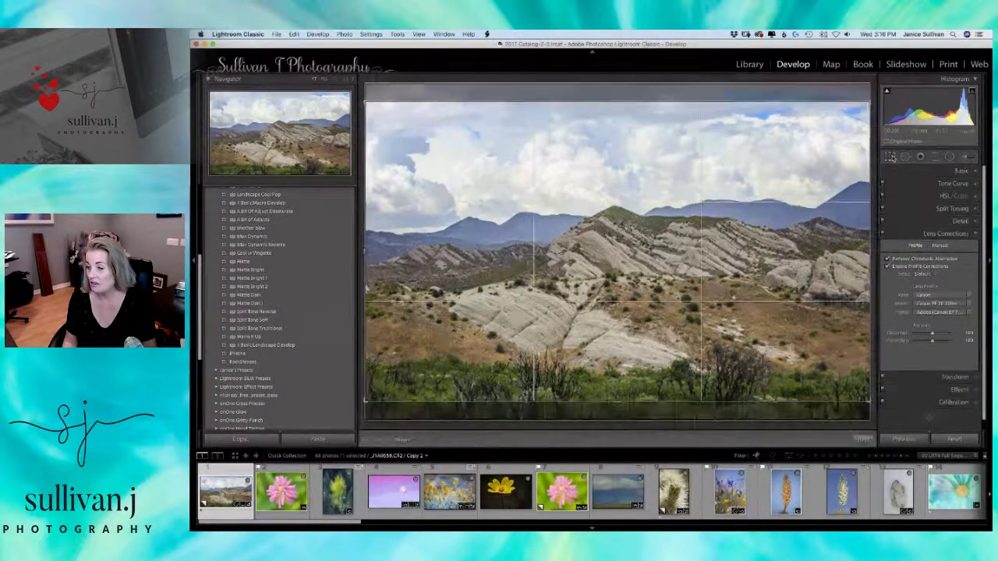
drag(870, 251, 818, 260)
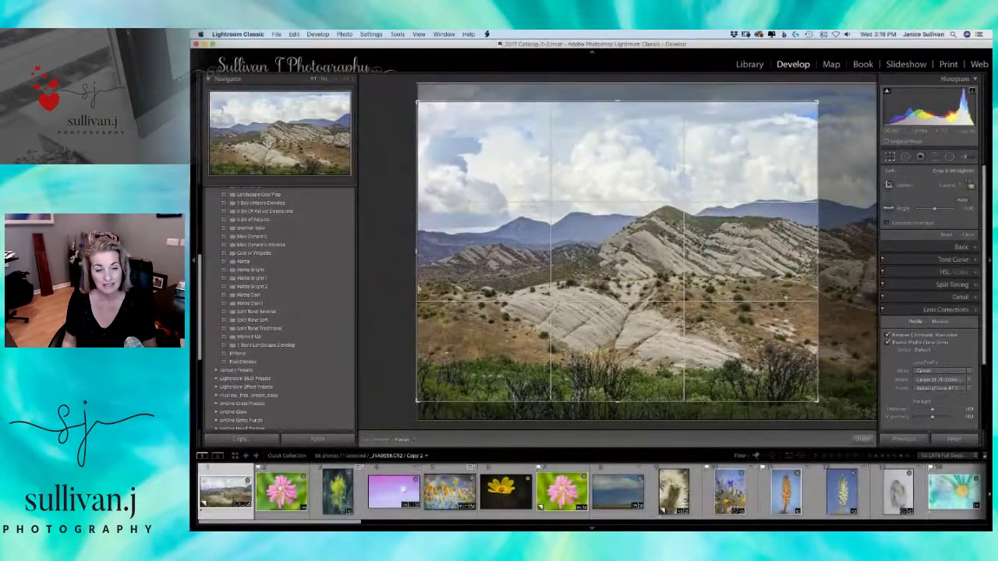
drag(417, 252, 452, 255)
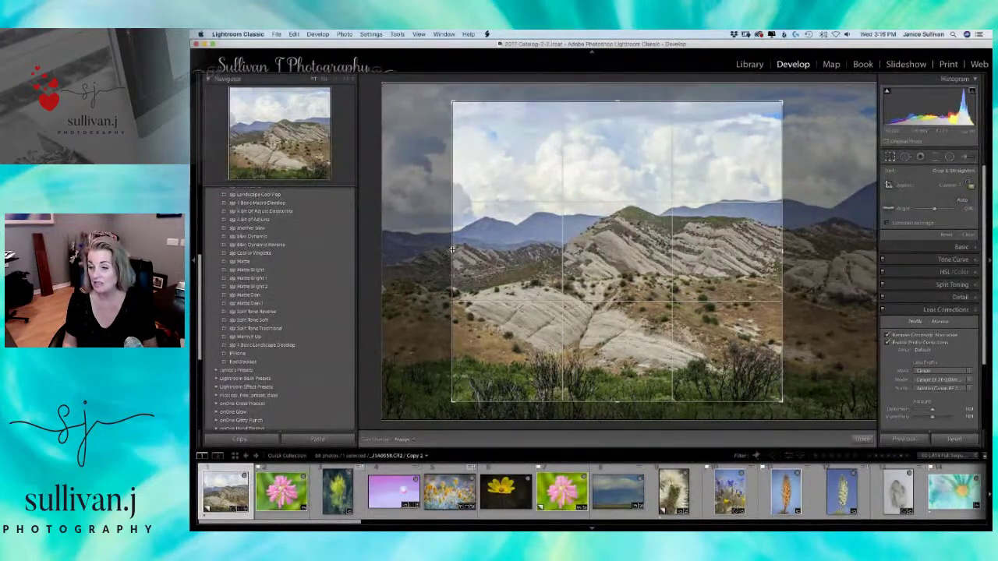
drag(451, 255, 410, 250)
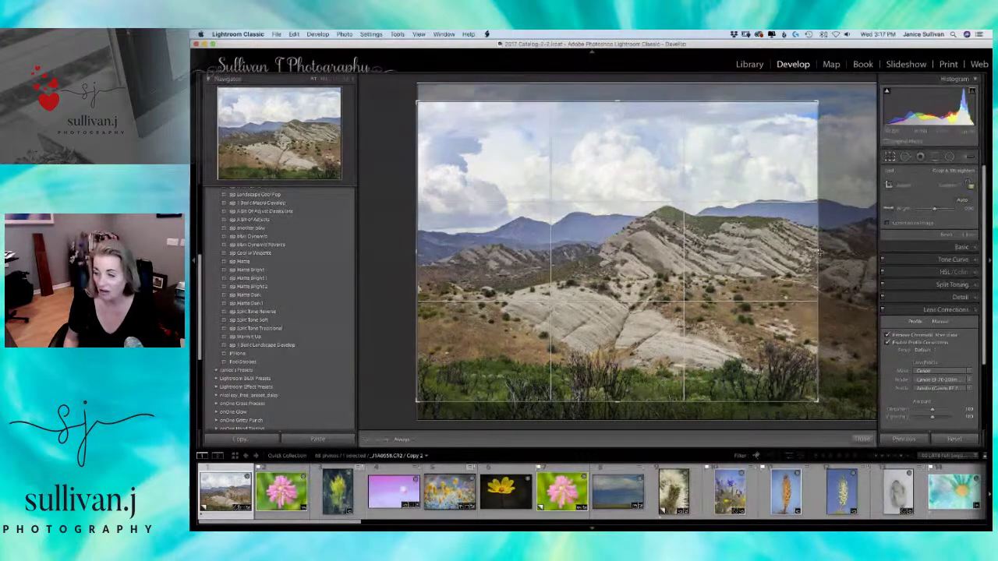
drag(935, 209, 934, 209)
drag(817, 249, 873, 235)
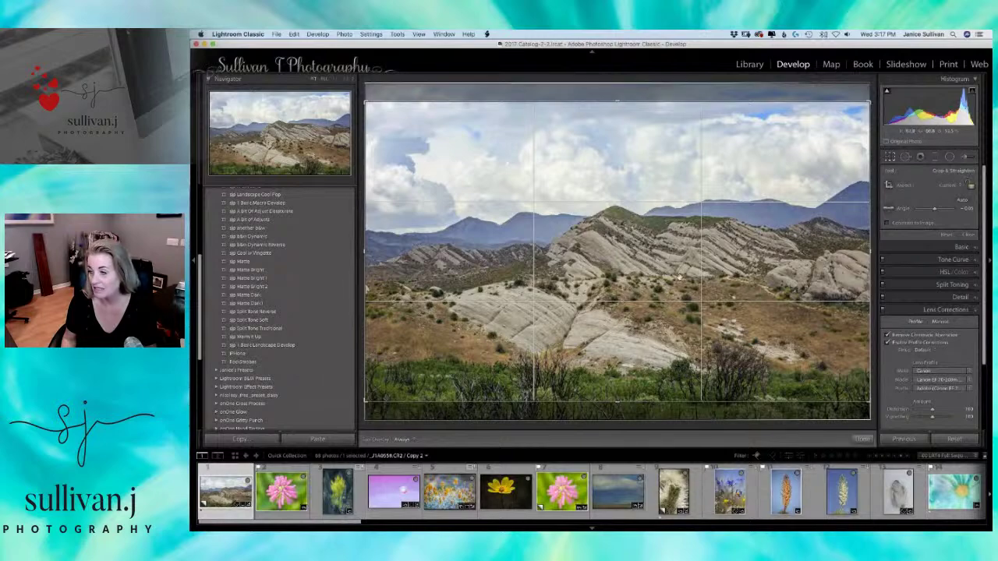
drag(868, 251, 831, 265)
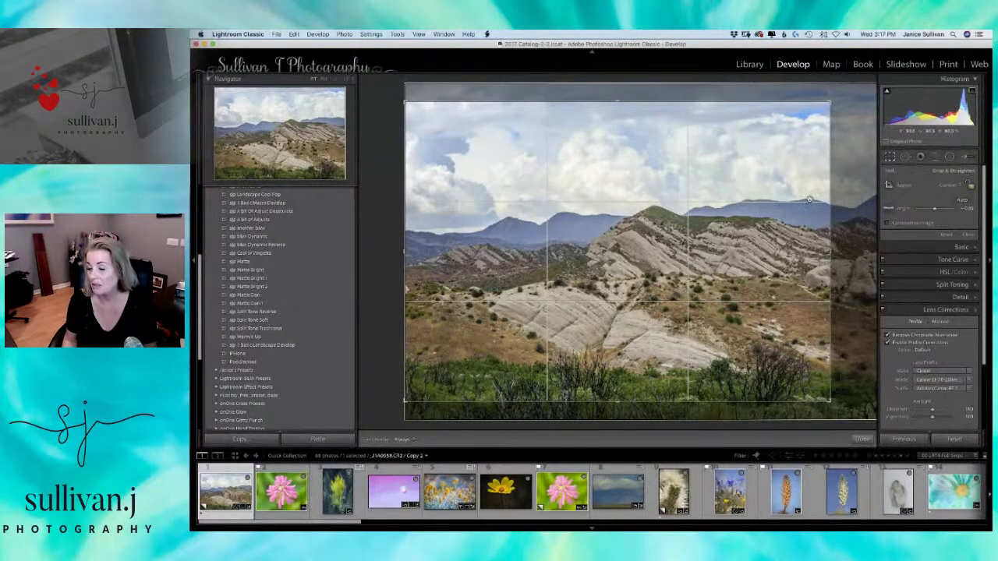
mouse_move(827, 252)
mouse_down()
mouse_move(857, 254)
mouse_move(811, 260)
mouse_up()
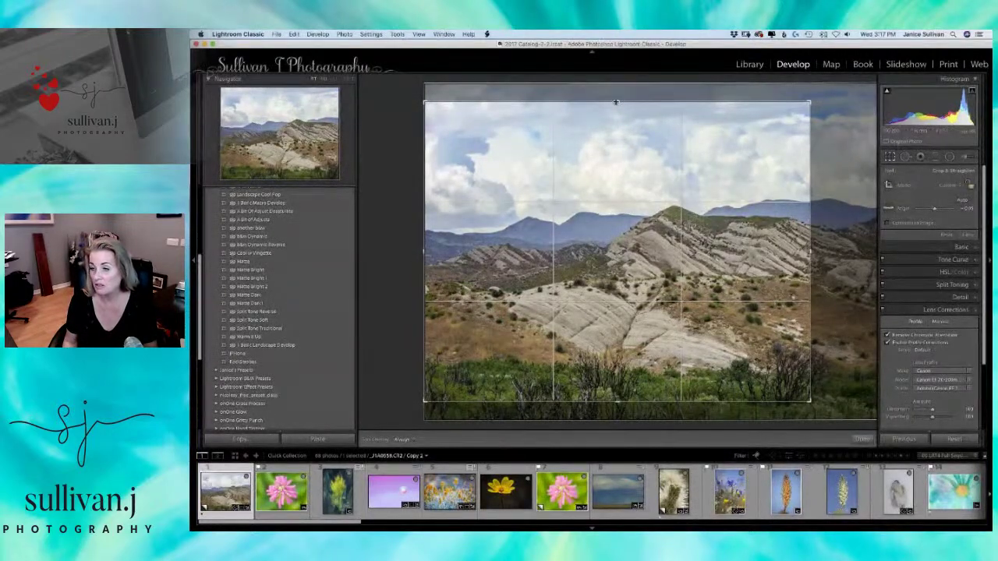
drag(616, 103, 616, 104)
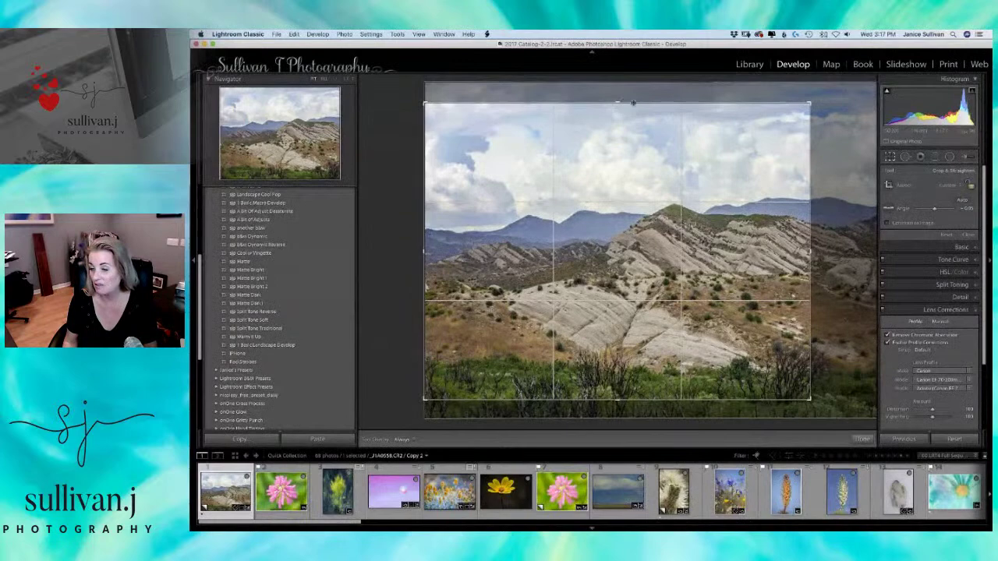
key(Return)
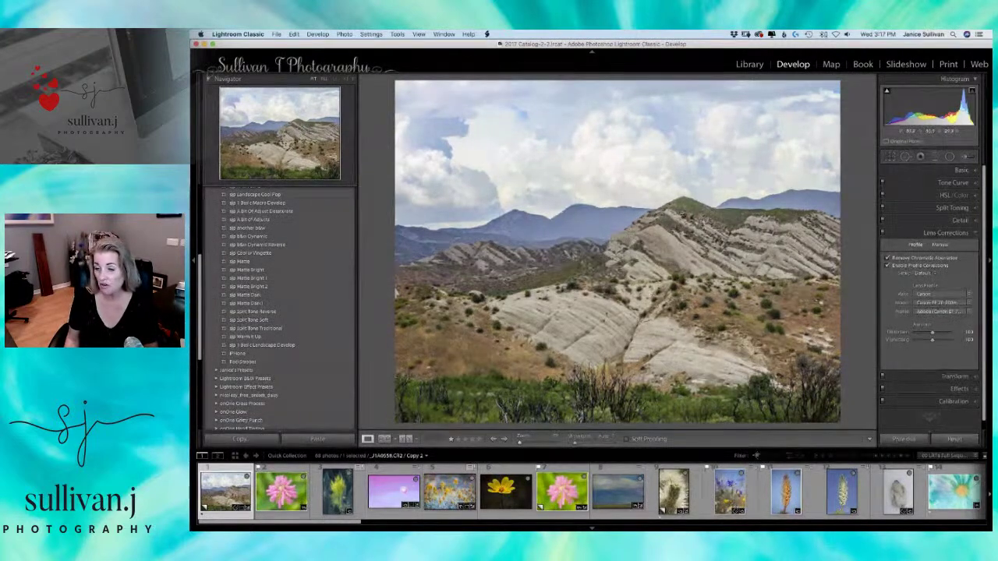
Draw a second graduated filter from the upper sky down to the distant mountain ridge.
click(965, 209)
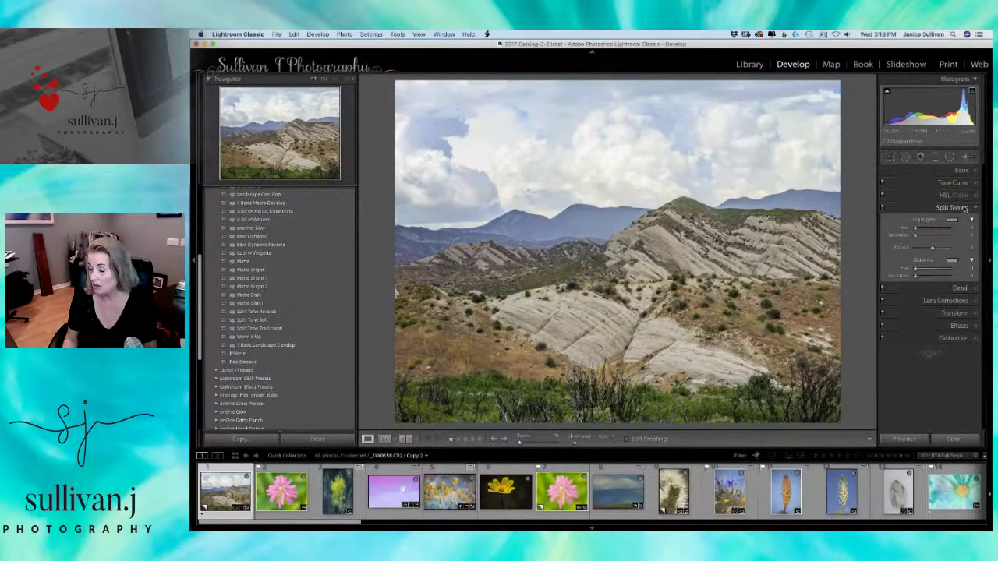
click(966, 209)
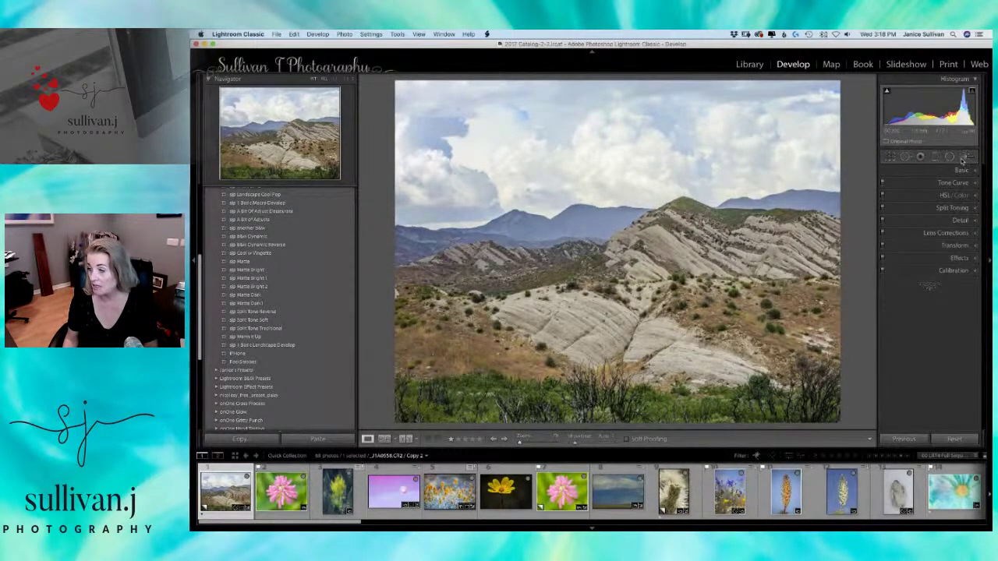
click(935, 157)
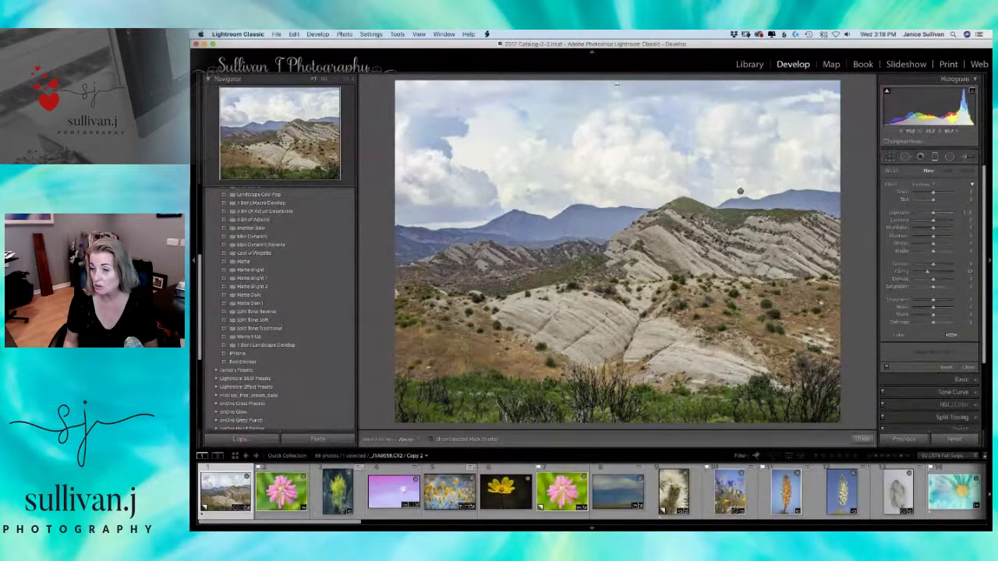
drag(616, 89, 619, 217)
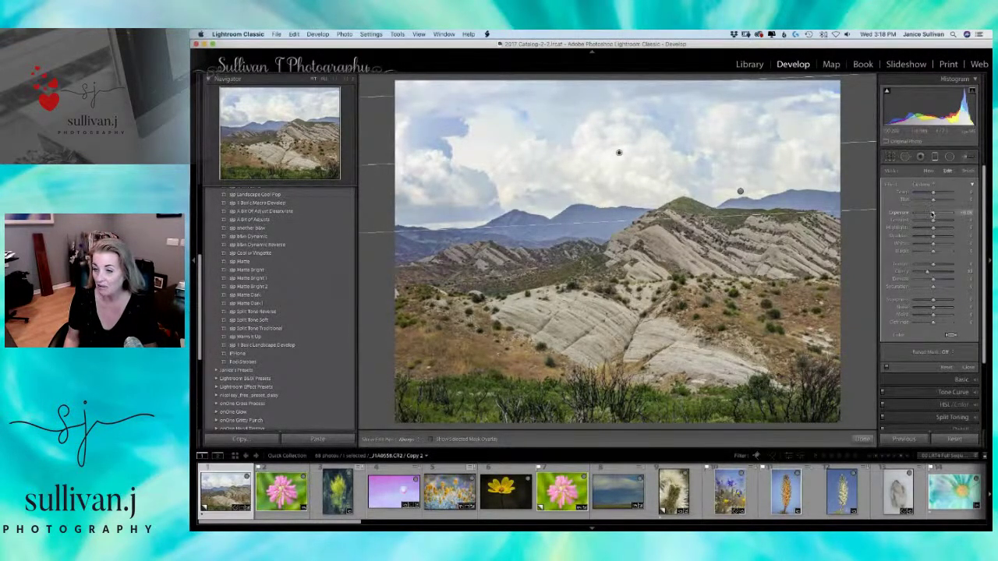
Lower the Exposure, increase Contrast and Dehaze, and slightly warm the temperature of the new sky graduated filter.
drag(932, 213, 930, 213)
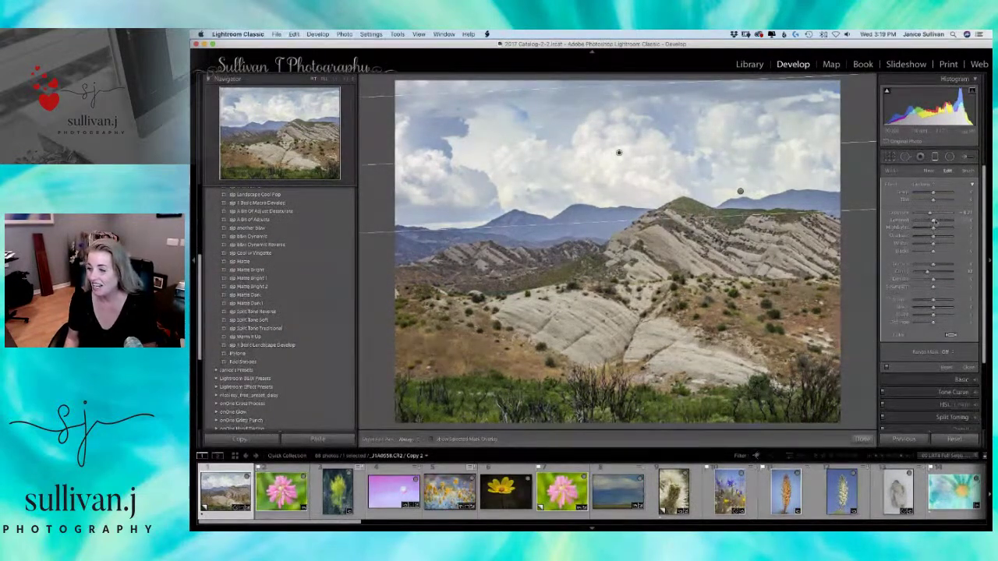
drag(933, 222, 939, 221)
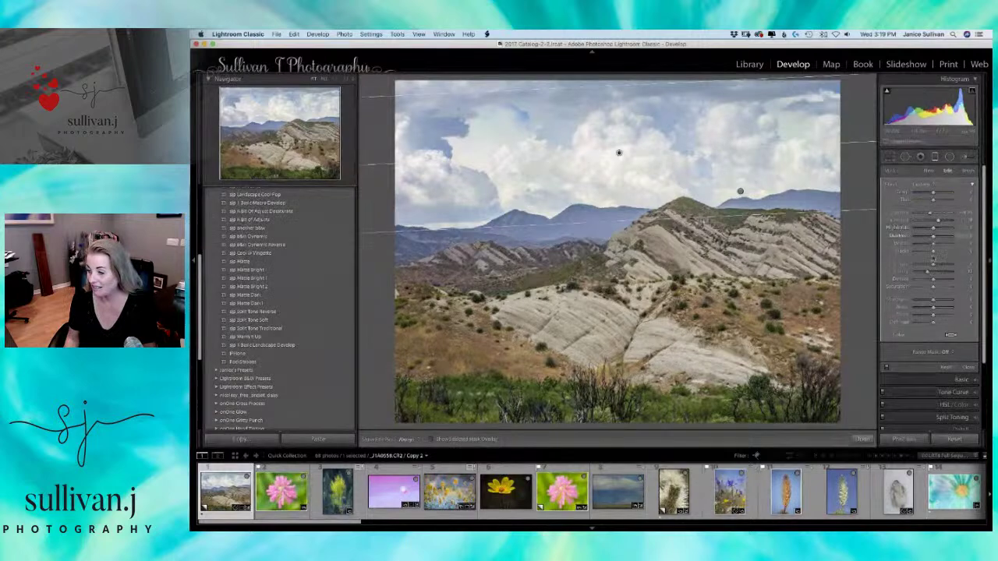
mouse_move(935, 266)
mouse_down()
mouse_move(932, 276)
mouse_move(931, 263)
mouse_up()
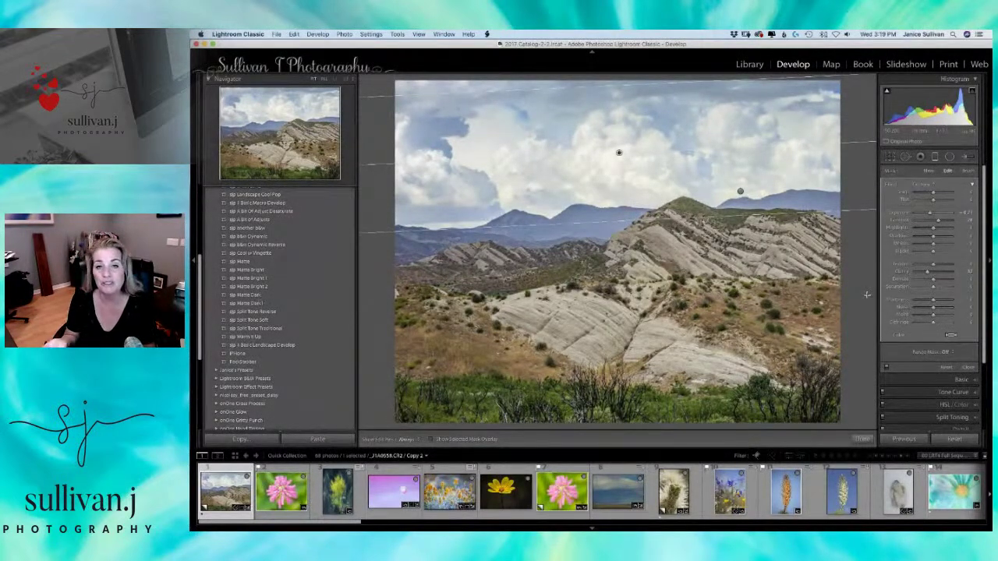
click(940, 281)
drag(939, 281, 936, 283)
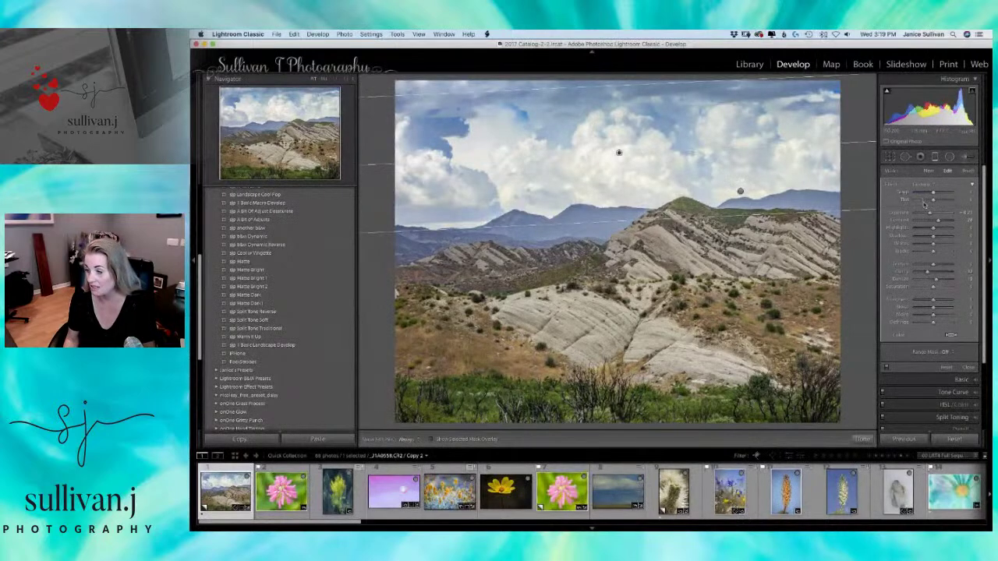
drag(934, 193, 936, 202)
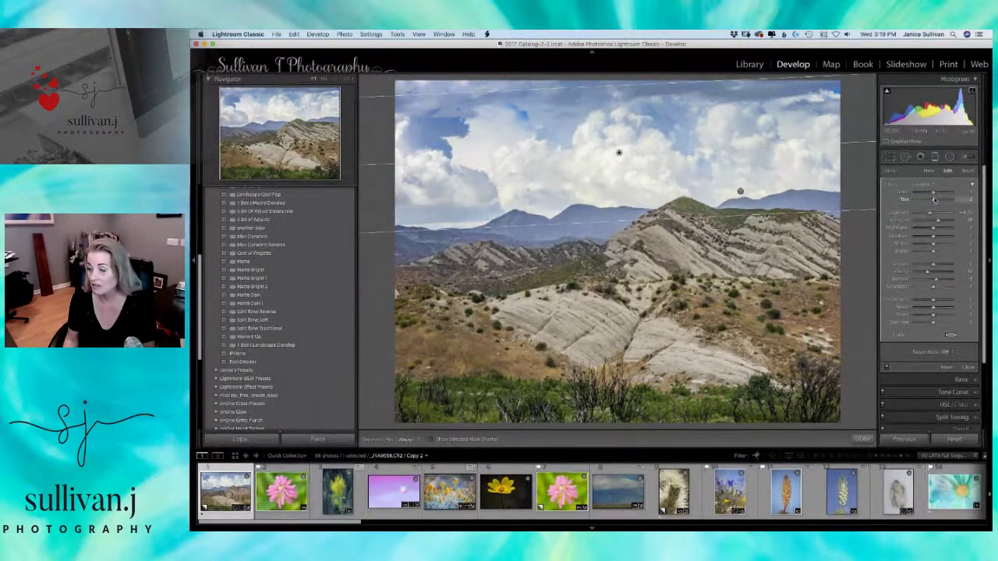
drag(933, 194, 935, 193)
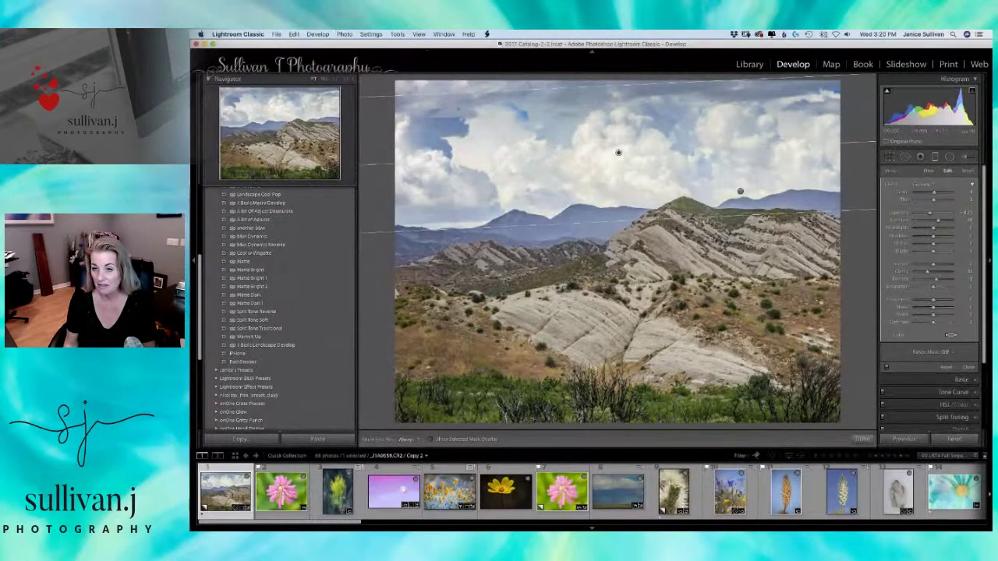
Zoom in to inspect the mountain ridge and clouds under the sky gradient, then return to the Fill view.
key(z)
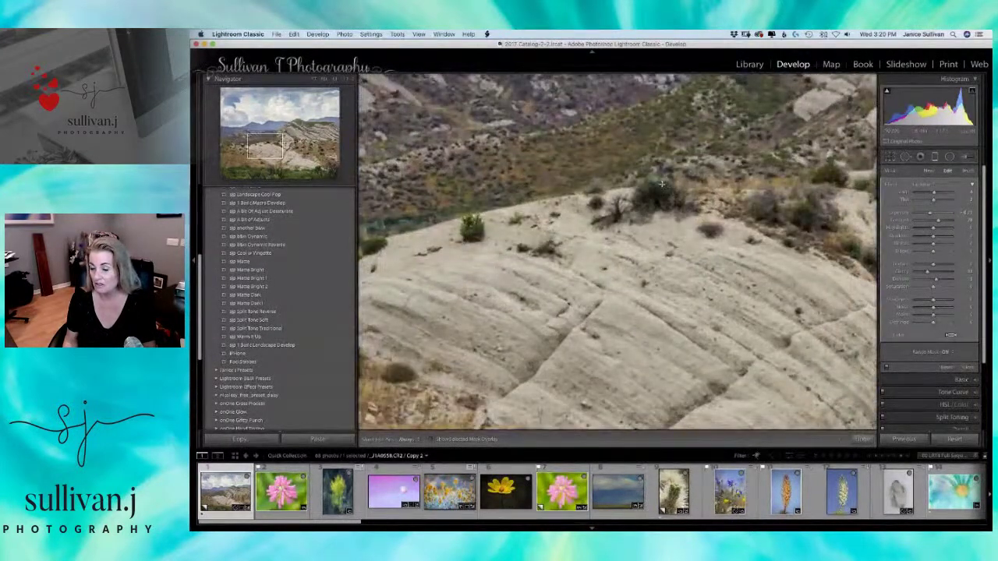
click(661, 184)
click(680, 151)
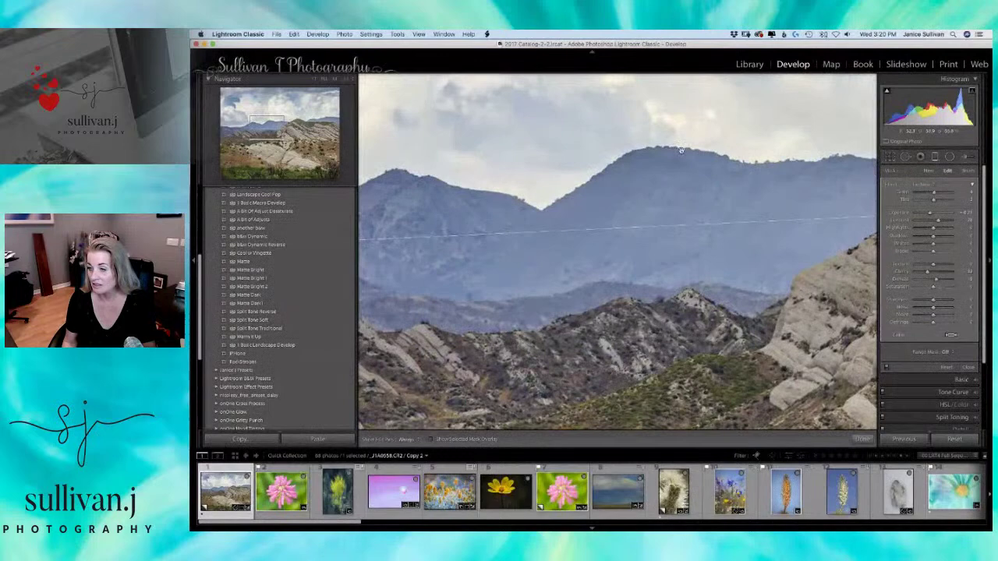
scroll(680, 150, up, 5)
drag(686, 158, 544, 220)
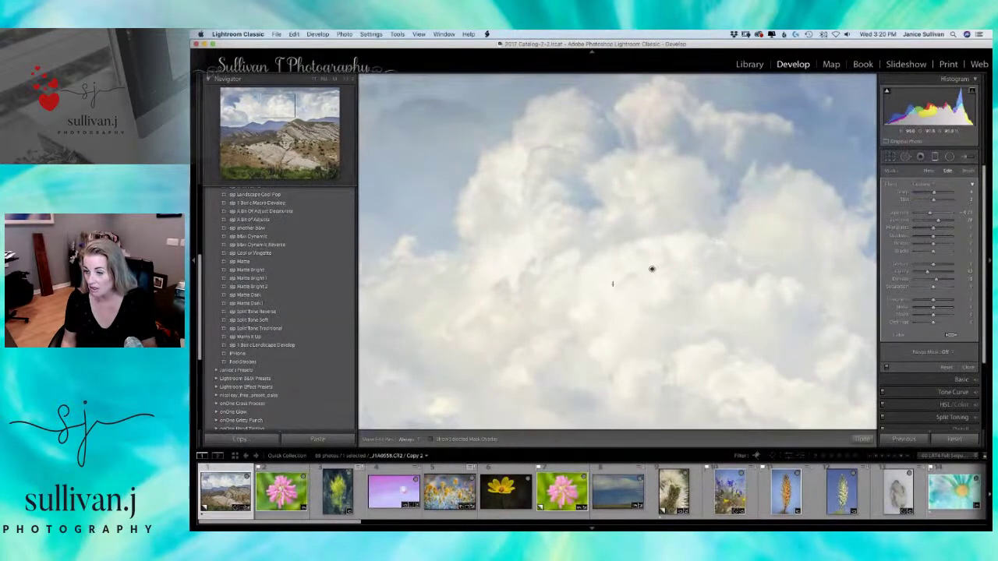
click(323, 79)
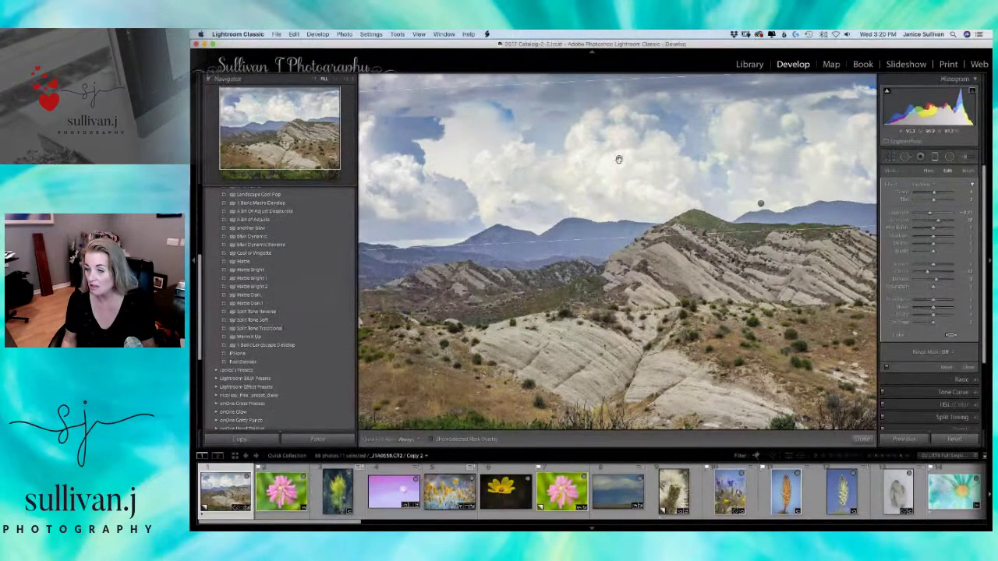
Compare the photo with the graduated filter adjustments switched off and on.
drag(932, 215, 936, 221)
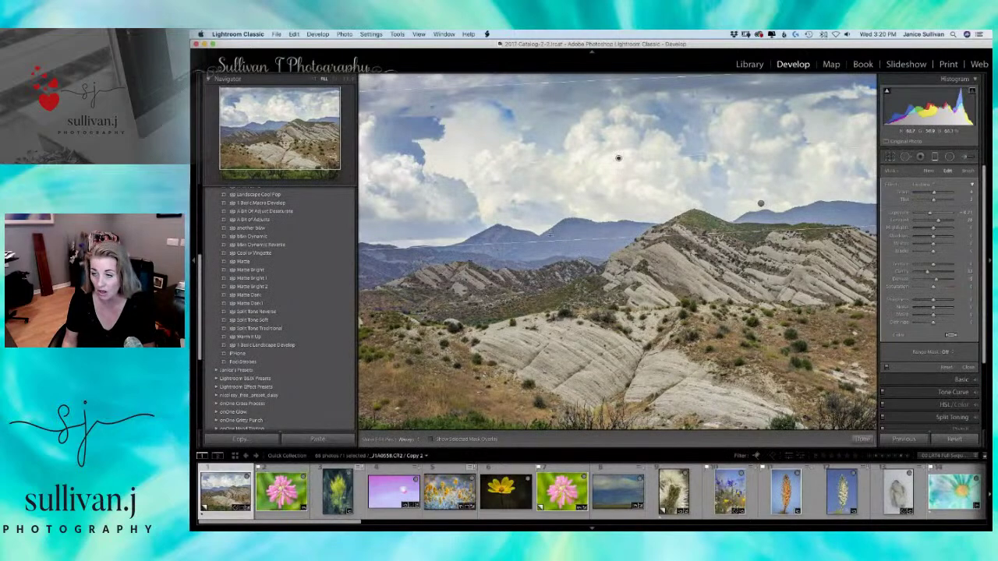
click(887, 368)
click(886, 368)
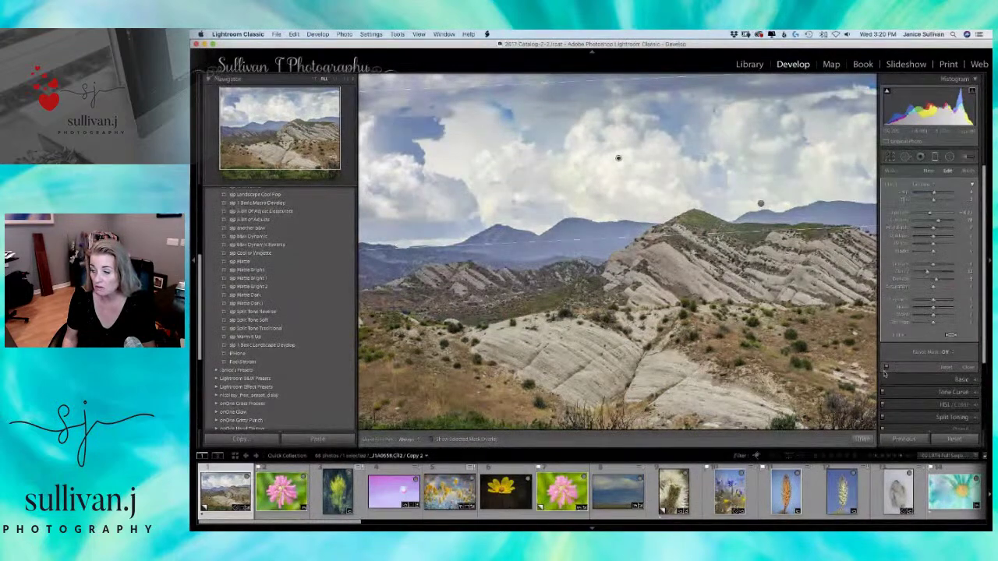
click(887, 369)
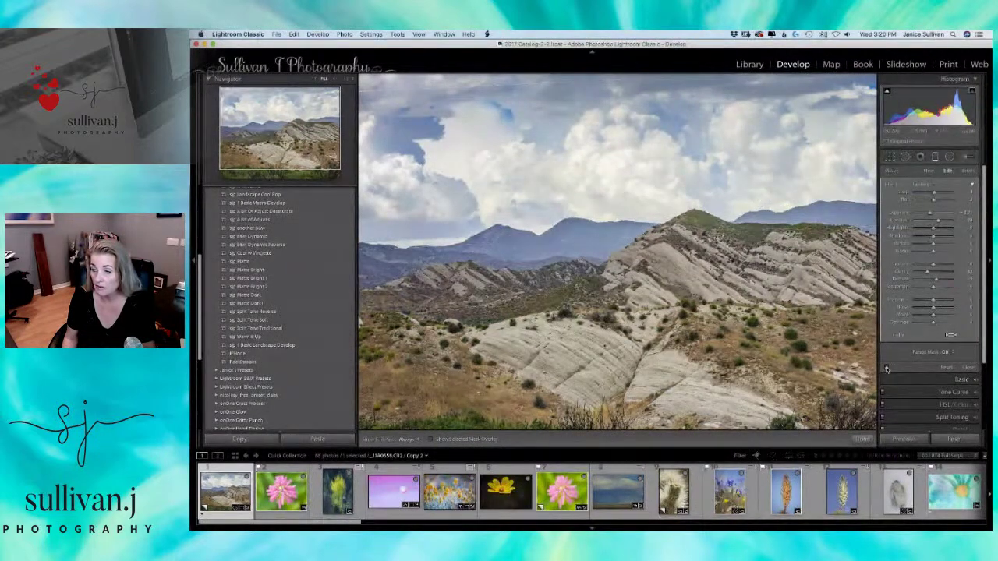
click(886, 369)
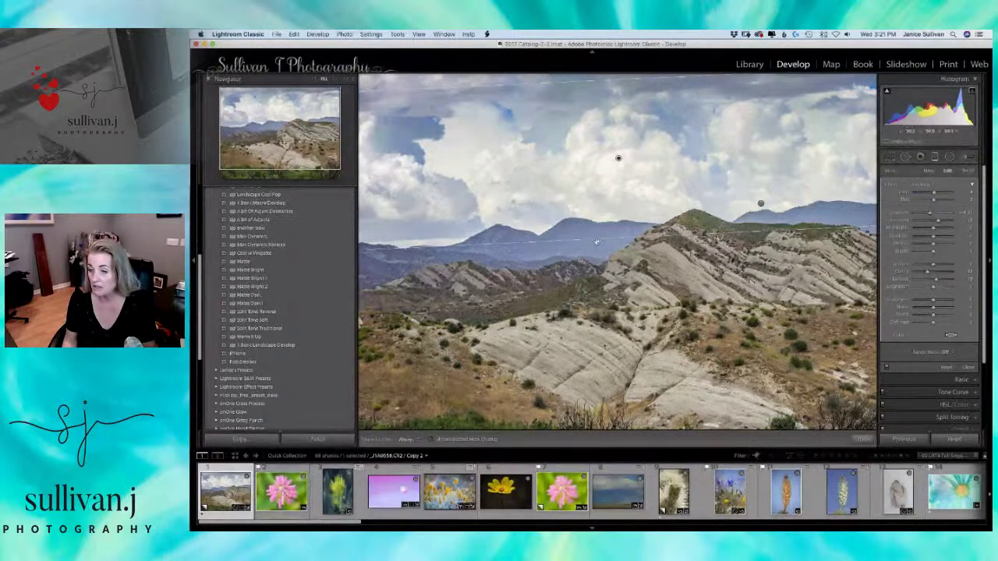
Show the mask overlay for the existing graduated filter near the ridge, then for the new sky filter.
key(super+z)
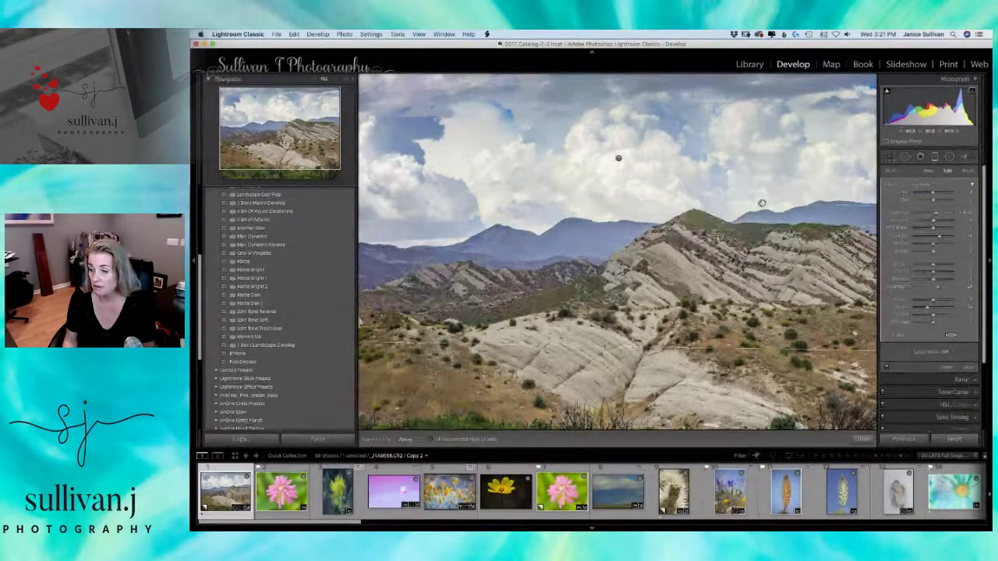
key(super+z)
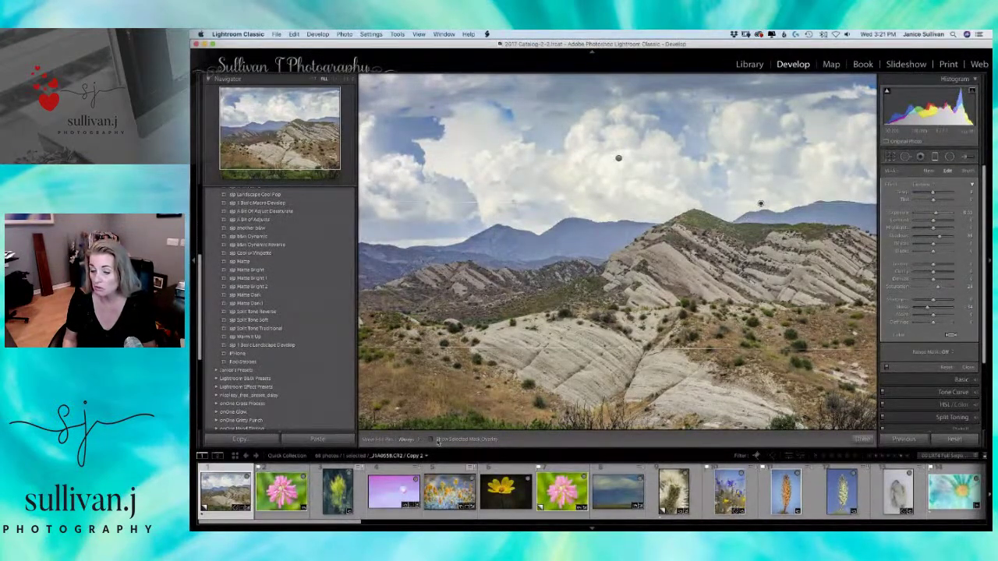
mouse_move(761, 204)
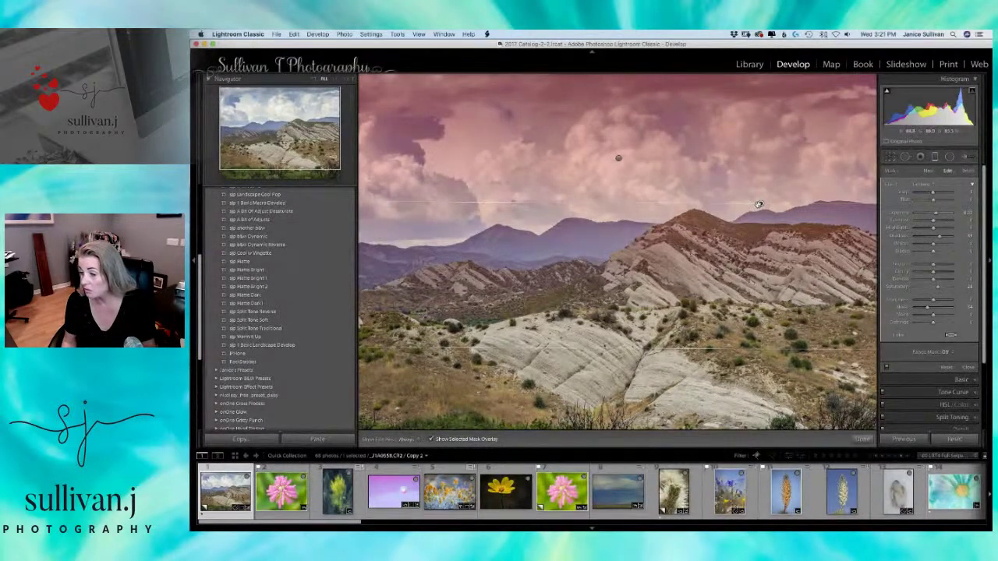
click(618, 159)
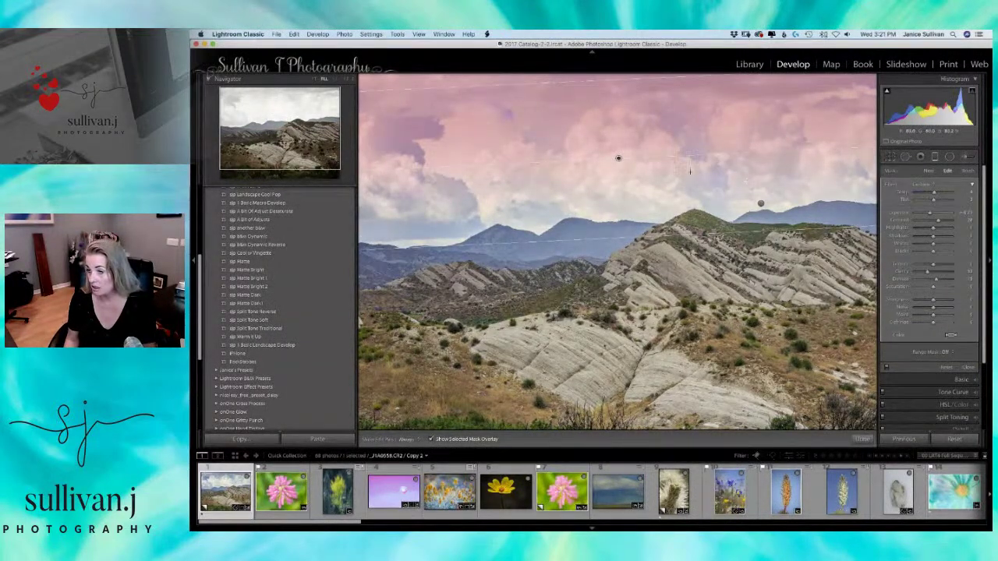
Toggle the graduated filters off and on again with the sky filter's mask overlay enabled.
click(885, 367)
click(886, 367)
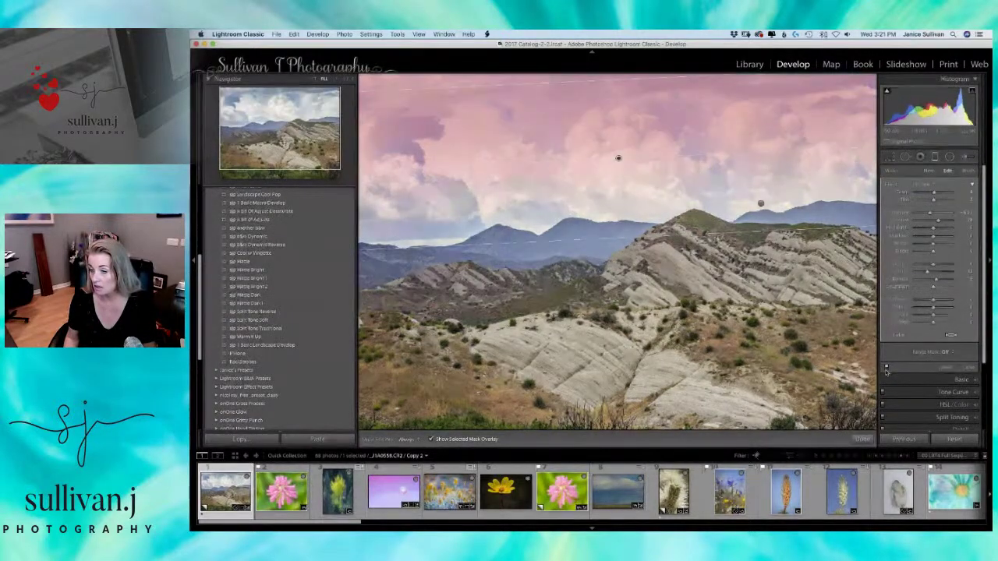
click(885, 368)
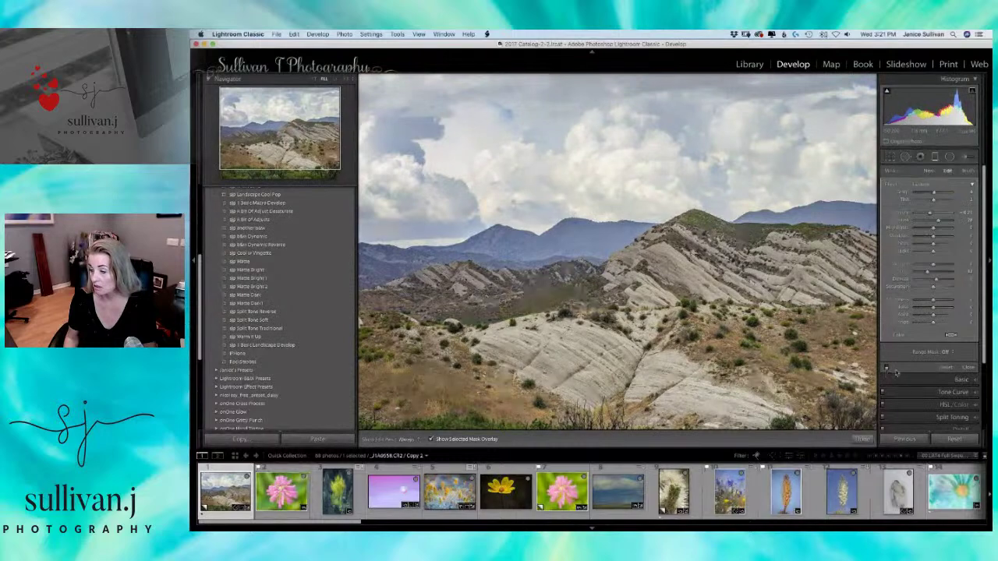
click(886, 368)
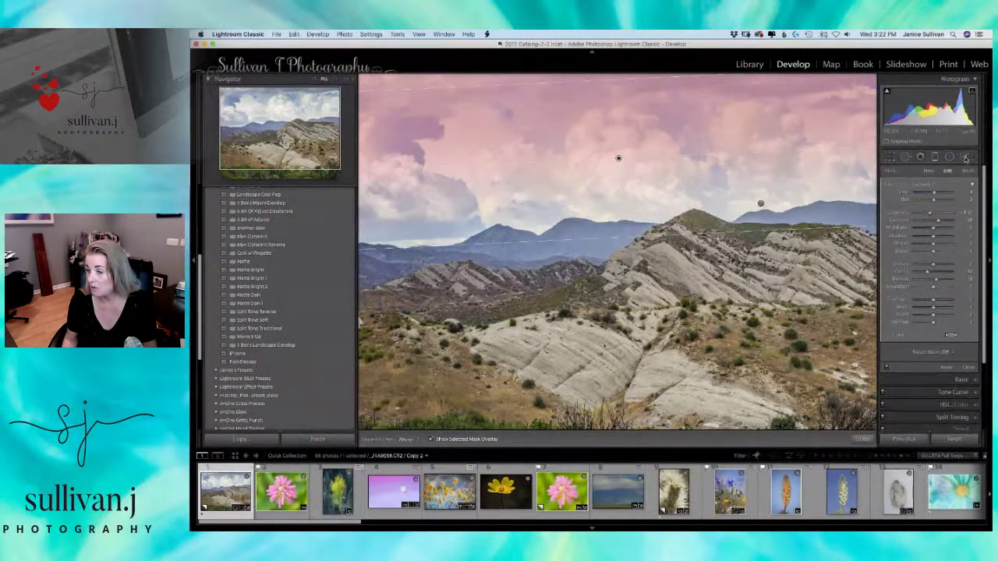
Check the adjustment brush settings and the existing crop frame, then close the local adjustment tools.
click(965, 172)
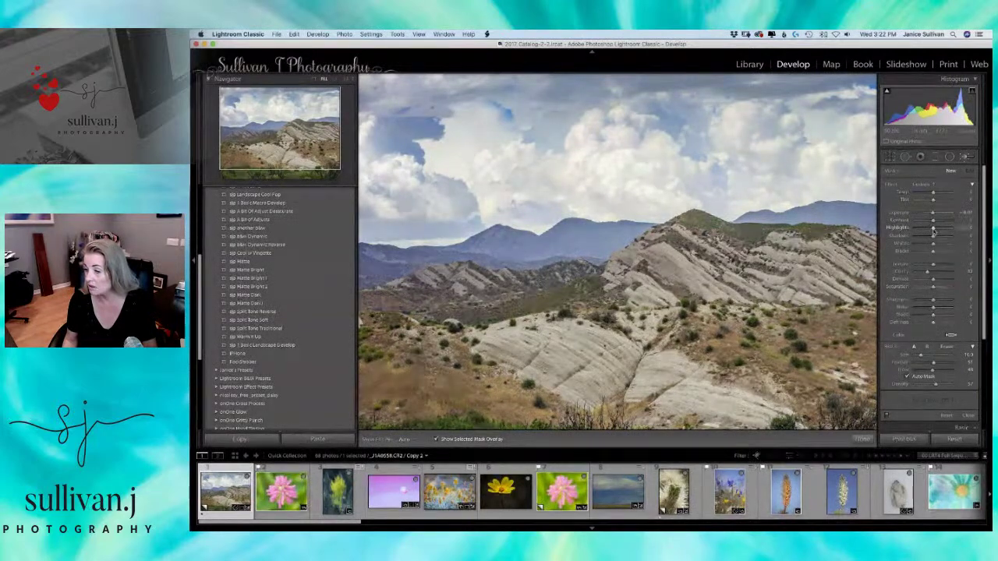
mouse_move(933, 231)
mouse_down()
mouse_move(906, 234)
mouse_move(932, 230)
mouse_up()
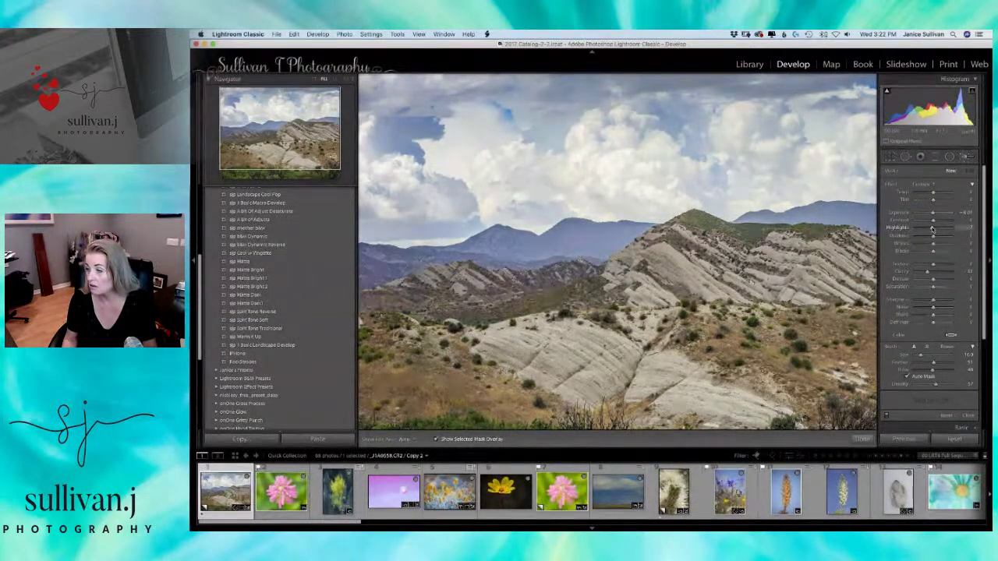
mouse_move(932, 247)
mouse_down()
mouse_move(912, 247)
mouse_move(935, 247)
mouse_up()
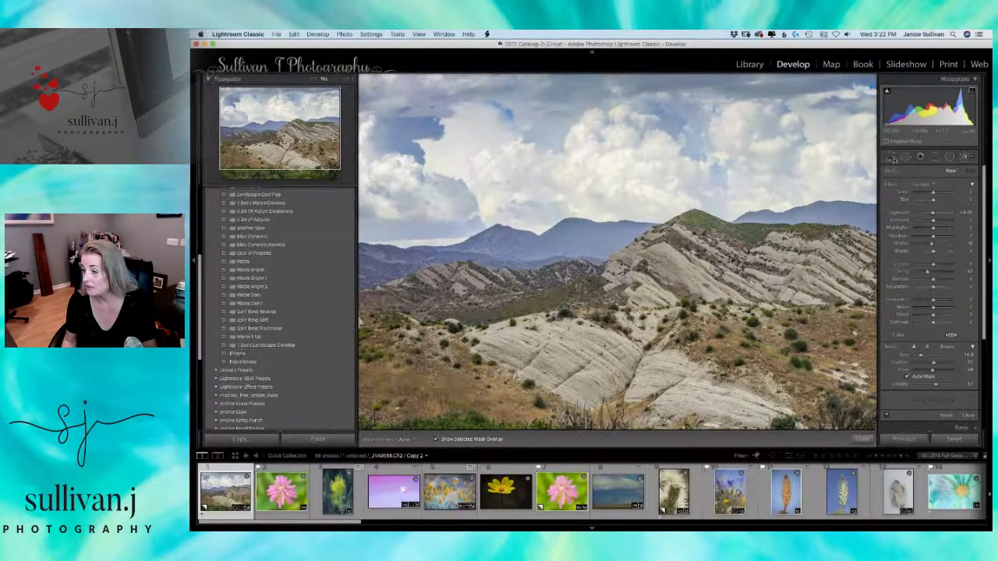
click(891, 157)
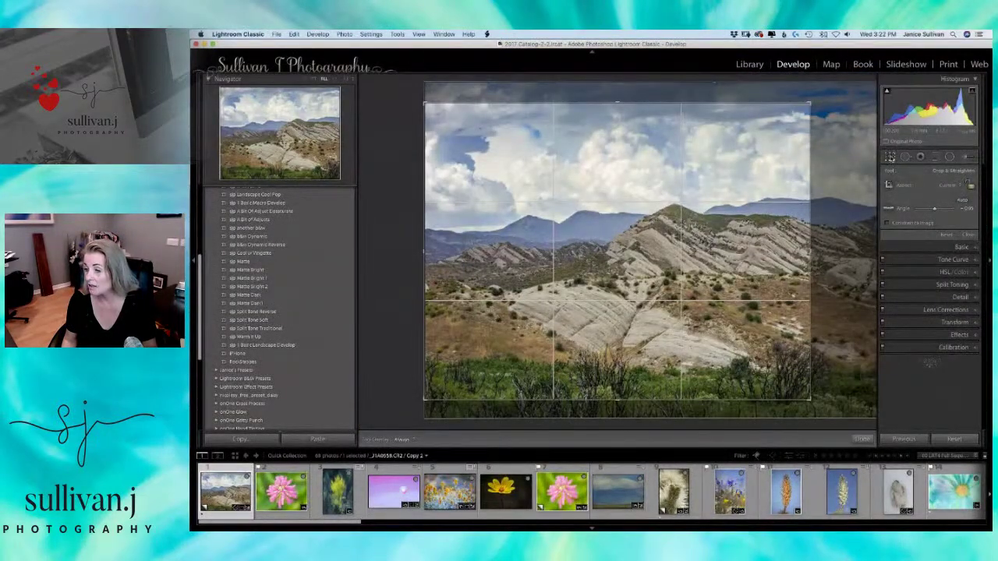
click(967, 159)
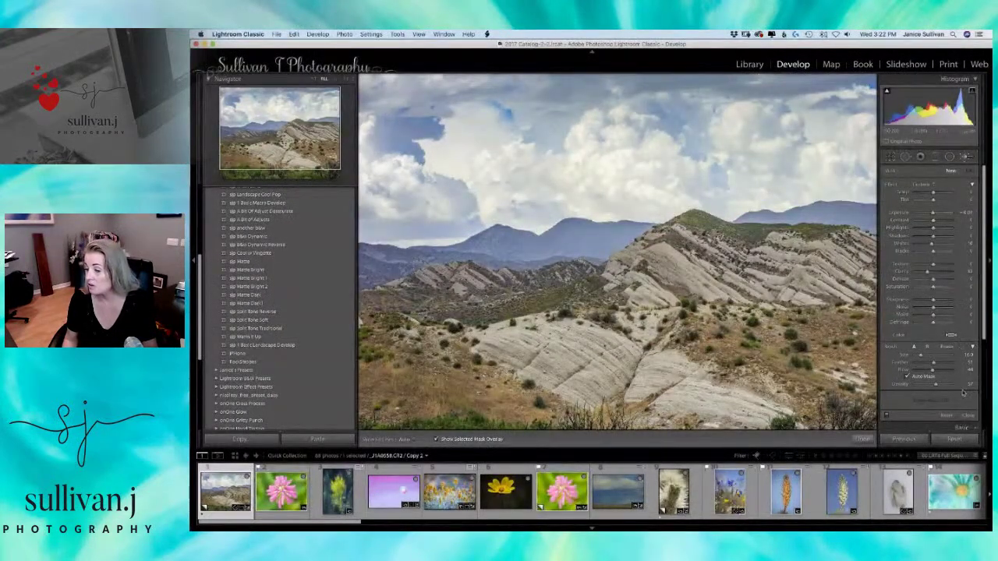
click(967, 417)
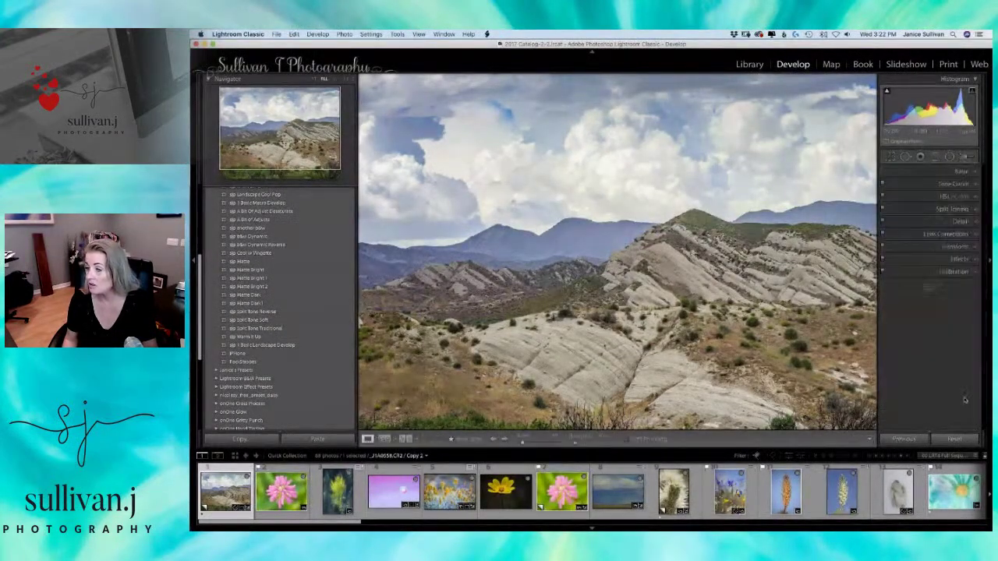
Compare the sky at different Whites values in the Basic adjustments and set Whites to -100.
click(962, 170)
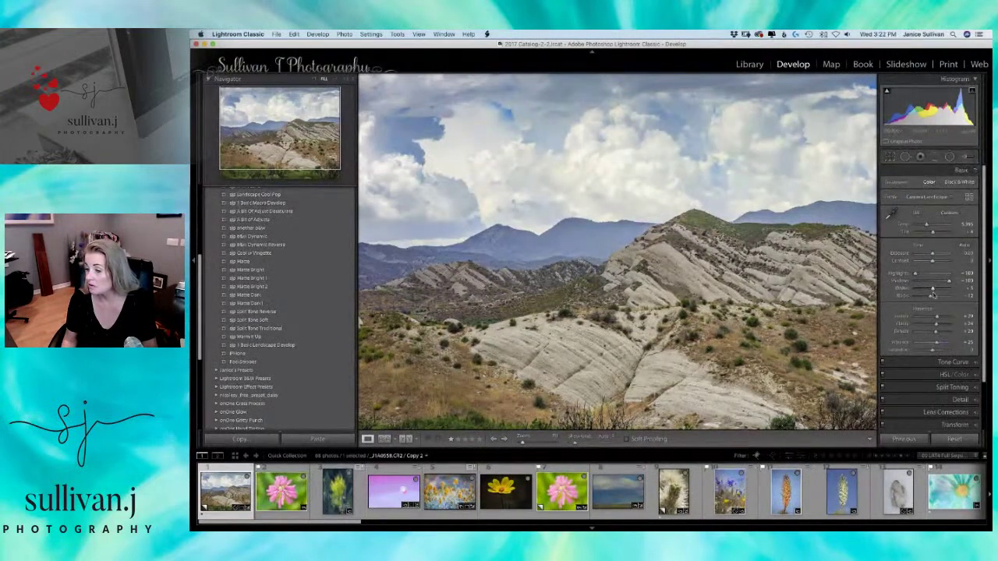
drag(933, 288, 898, 296)
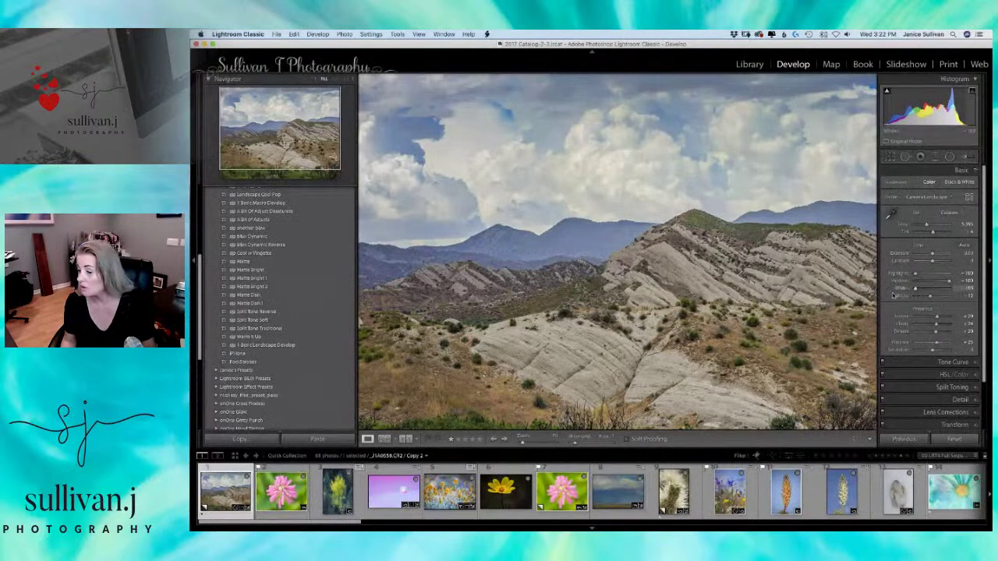
drag(916, 289, 930, 292)
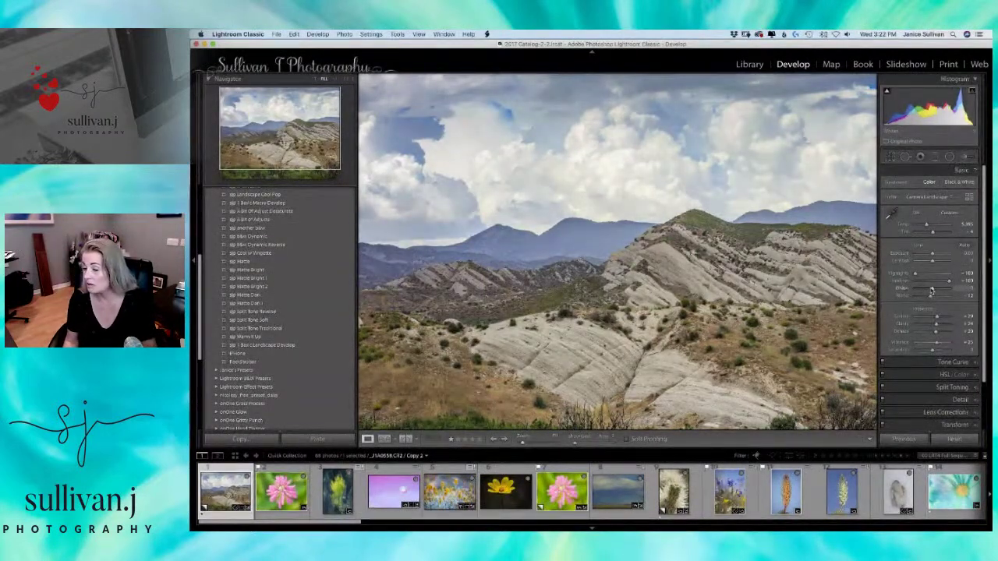
drag(932, 290, 895, 294)
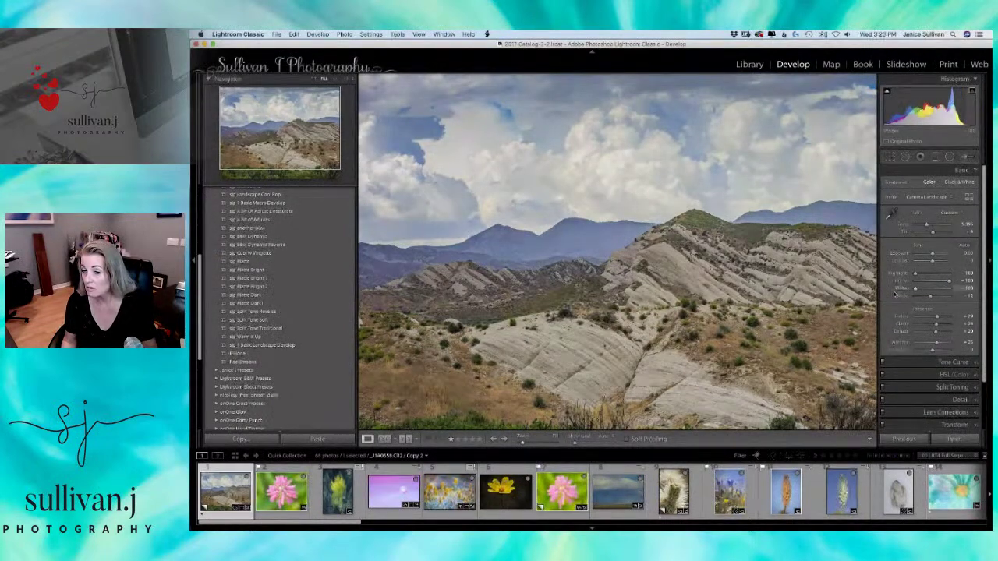
Zoom in on the clouds and on the blue ridge to examine their detail, returning to the full photo.
click(619, 163)
drag(618, 163, 652, 276)
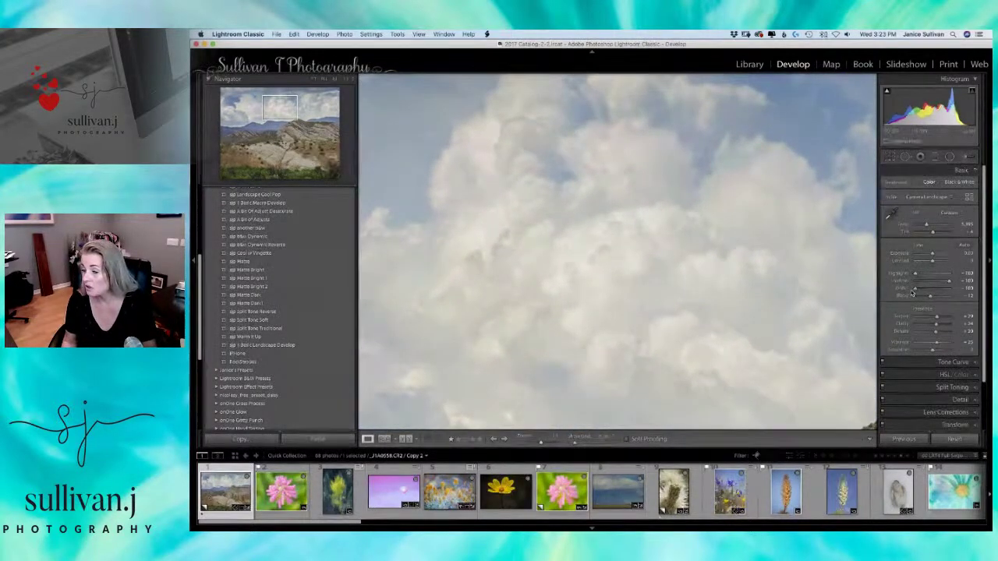
mouse_move(916, 290)
mouse_down()
mouse_move(957, 288)
mouse_move(916, 289)
mouse_up()
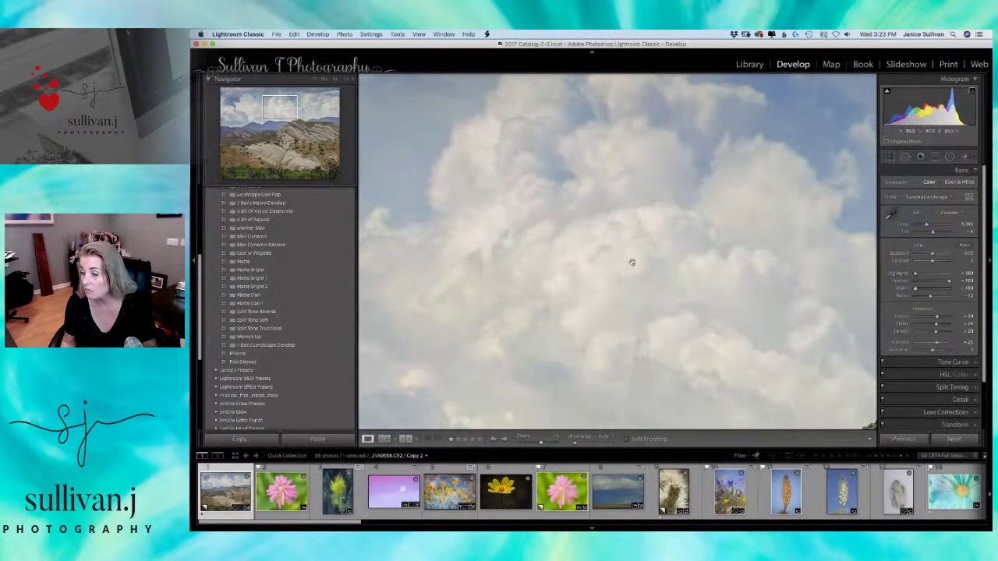
click(744, 261)
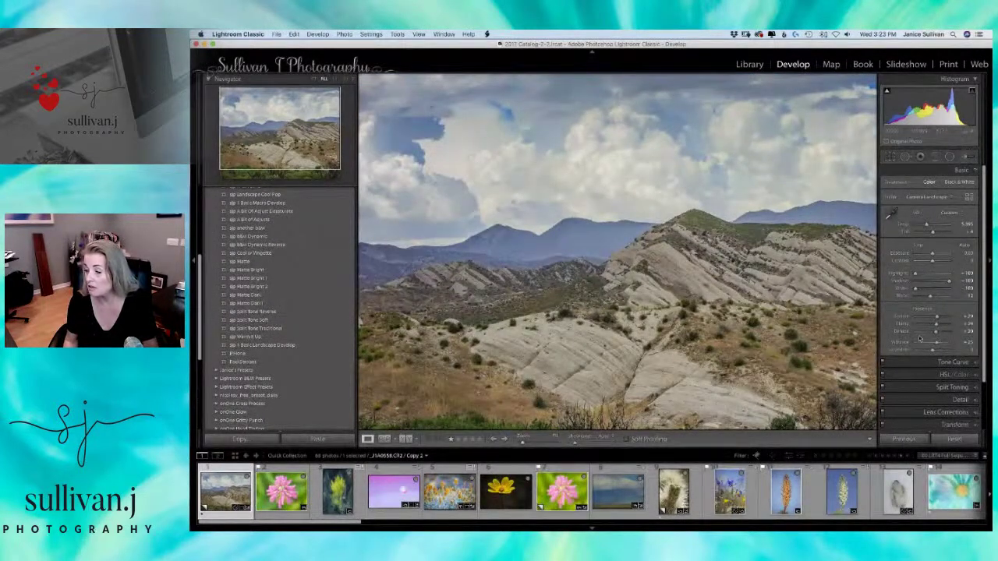
click(625, 212)
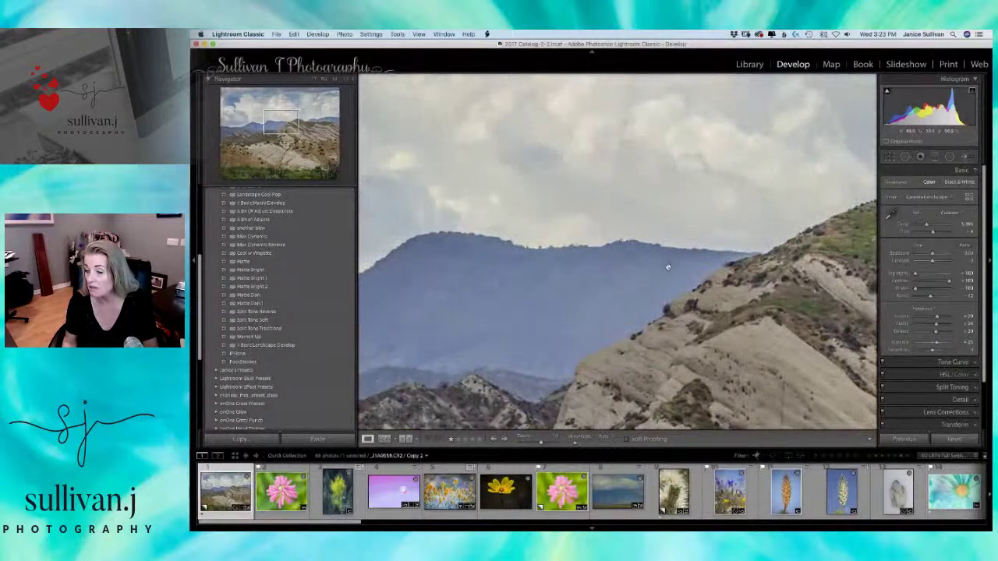
click(667, 268)
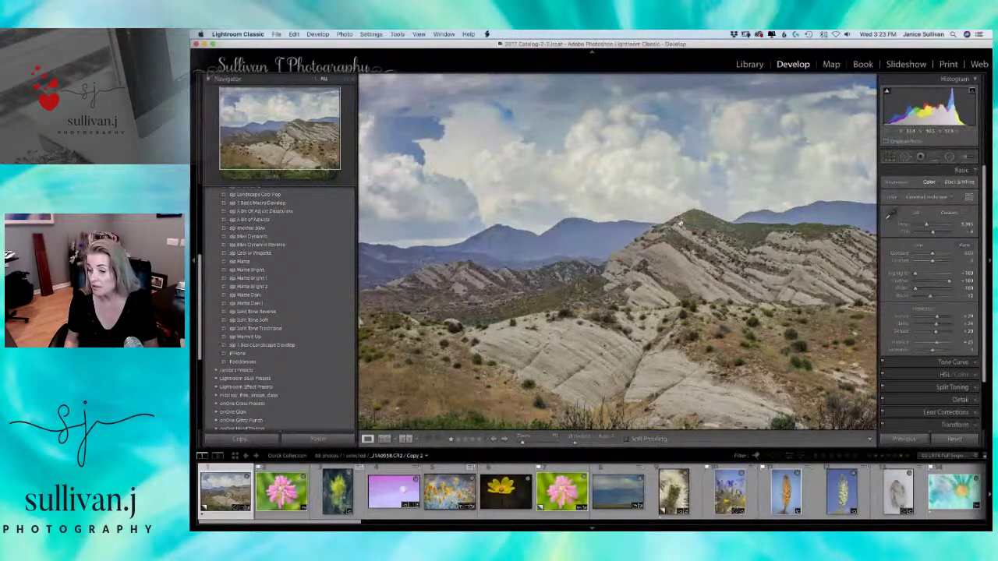
drag(985, 356, 987, 320)
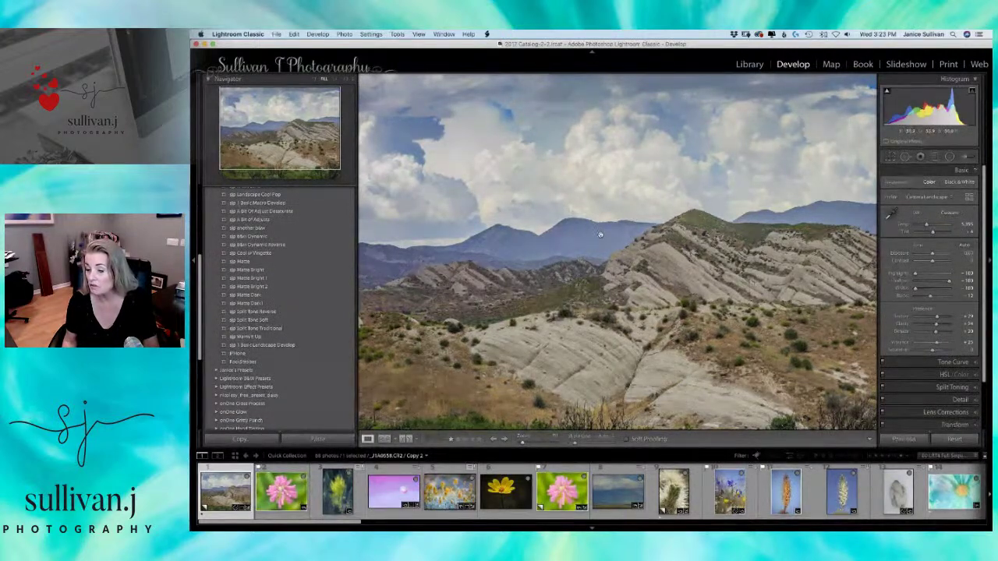
key(super+z)
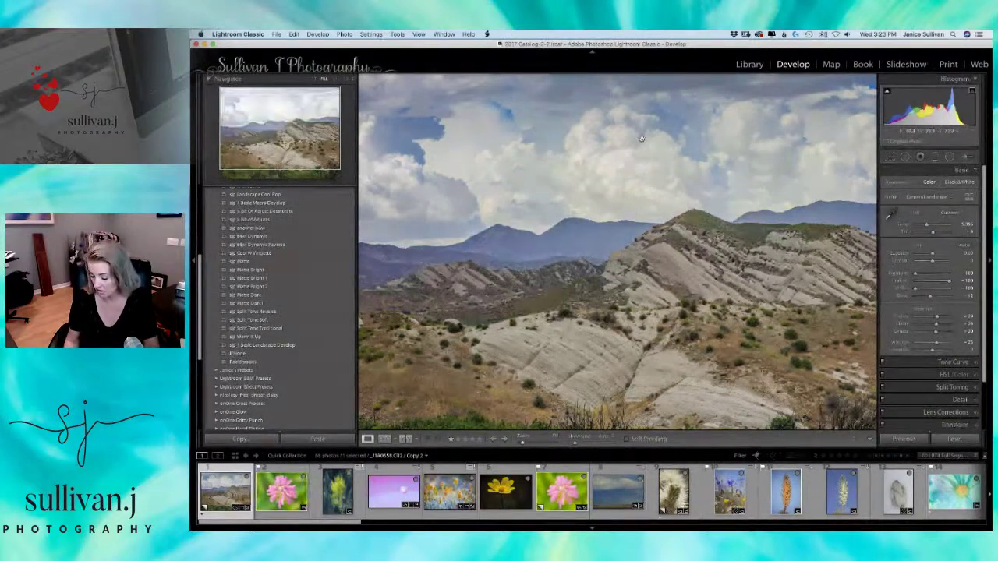
Open the landscape photo for editing in Adobe Photoshop 2020 and fit its window to the screen.
right_click(616, 167)
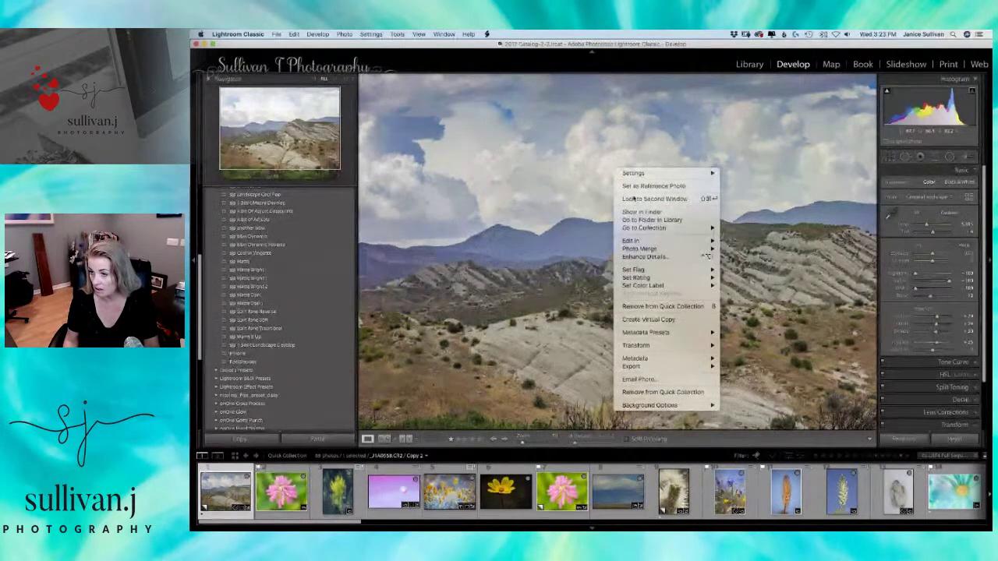
mouse_move(636, 241)
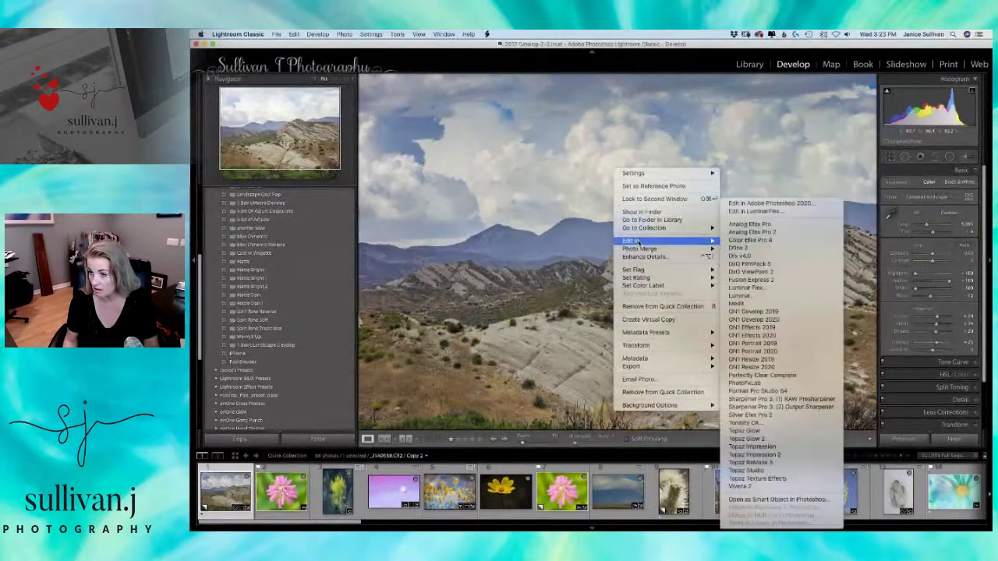
click(772, 203)
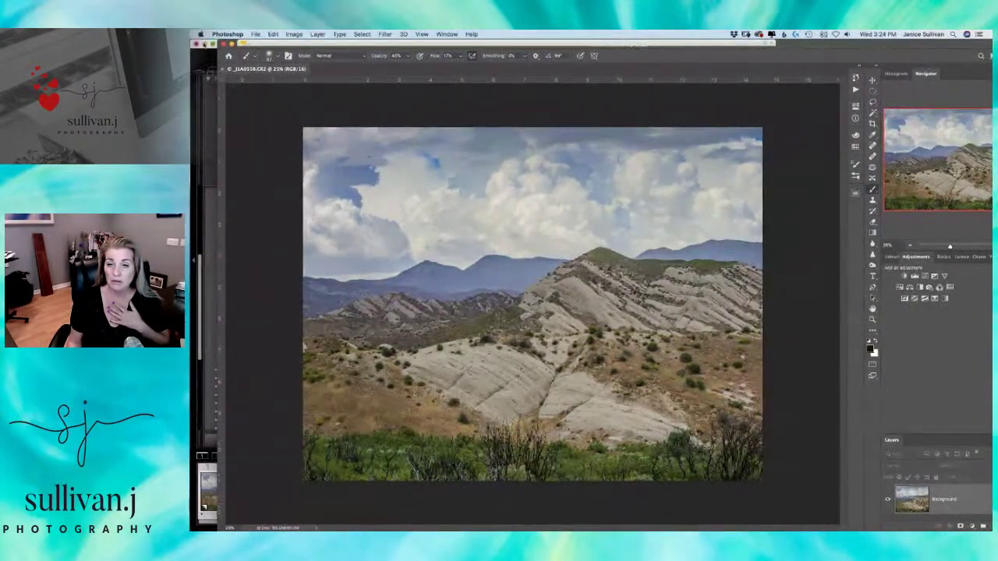
double_click(839, 47)
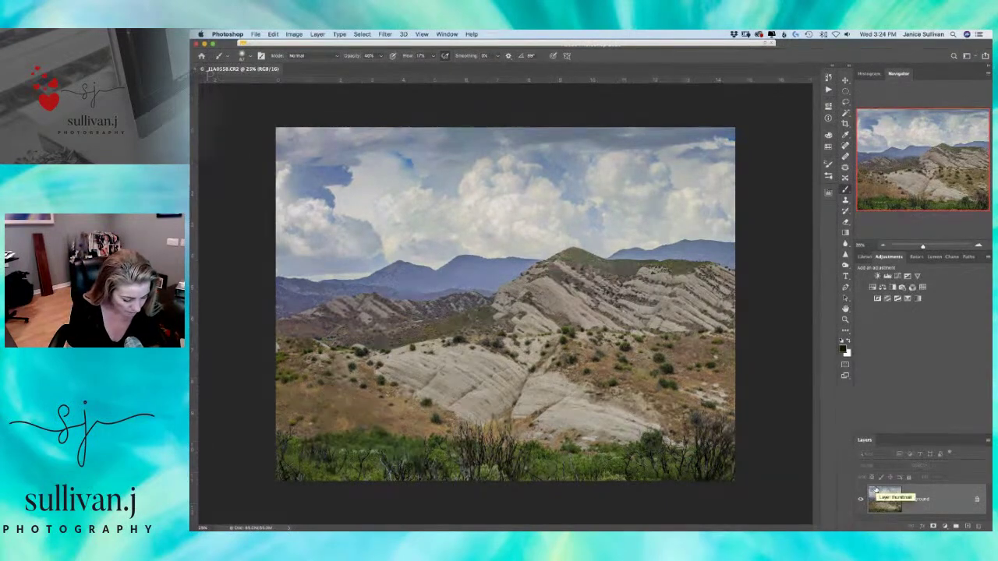
Duplicate the Background layer and open the copy in Color Efex Pro 4 with the window enlarged.
key(super+j)
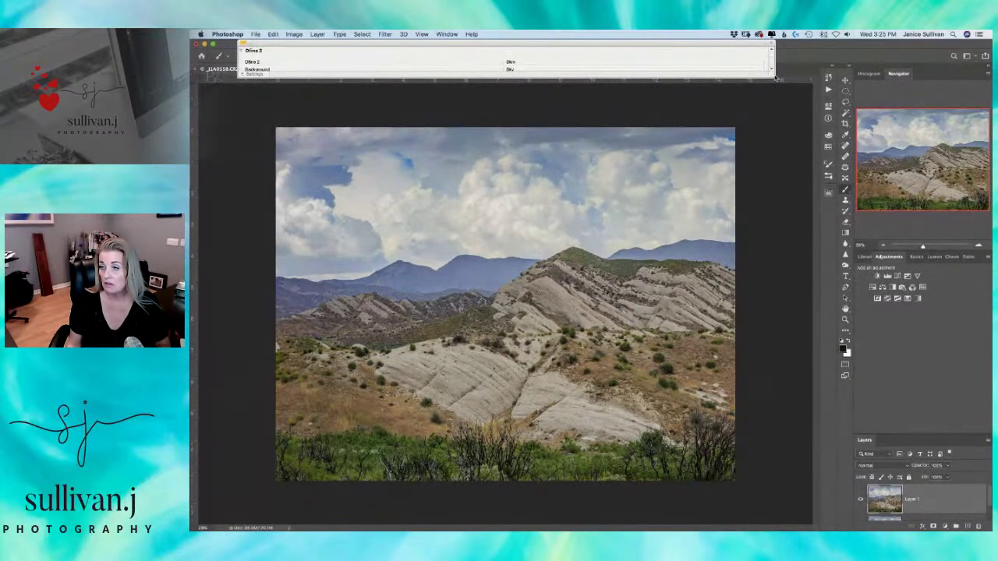
drag(774, 75, 781, 472)
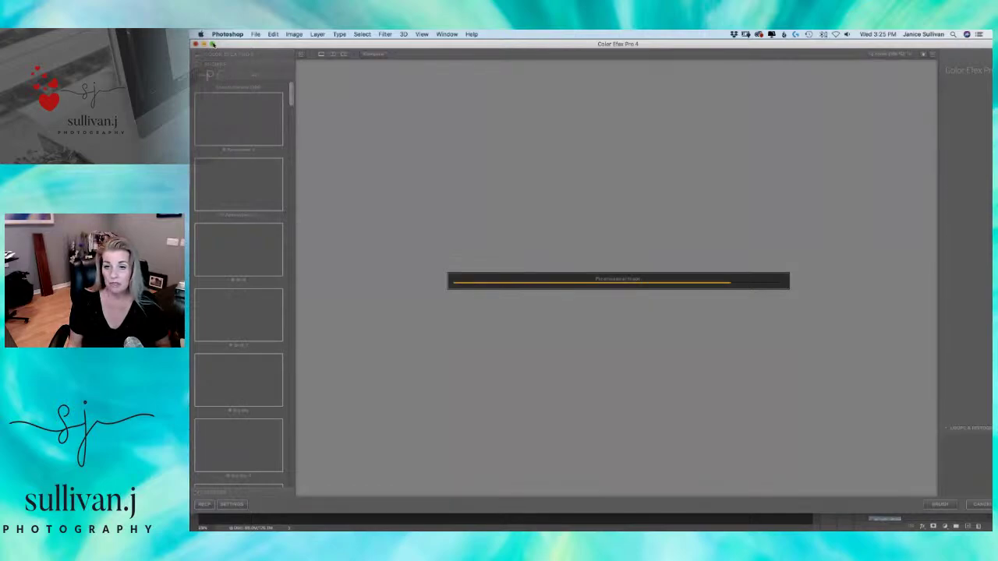
click(212, 45)
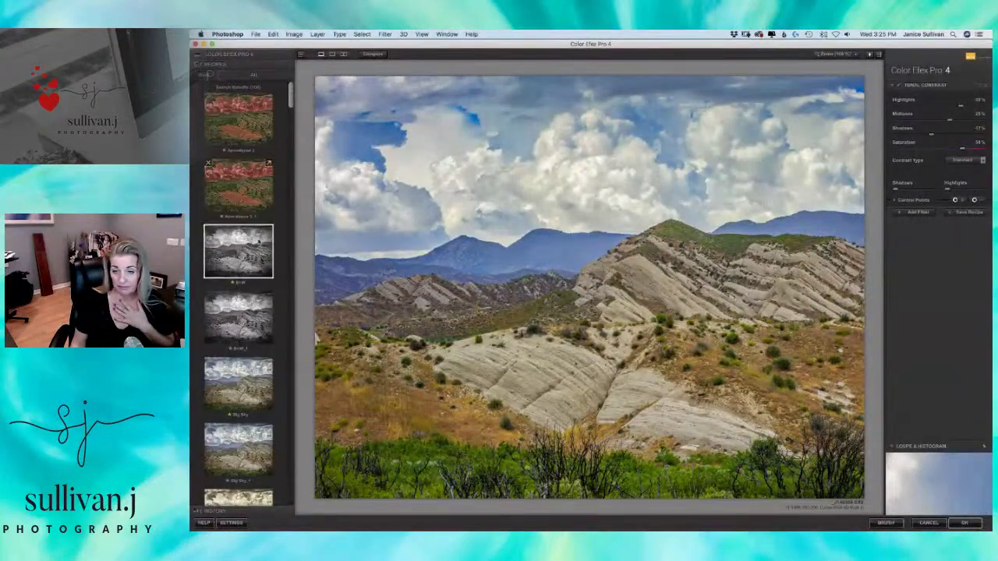
Preview the first black-and-white recipe on the landscape and check its Vignette Filter.
click(238, 251)
drag(291, 95, 292, 103)
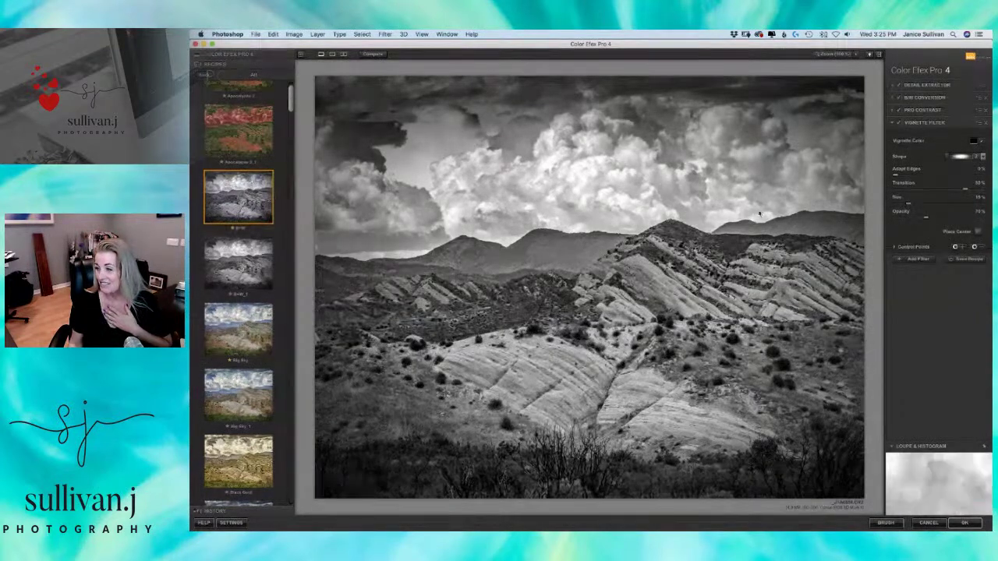
click(899, 123)
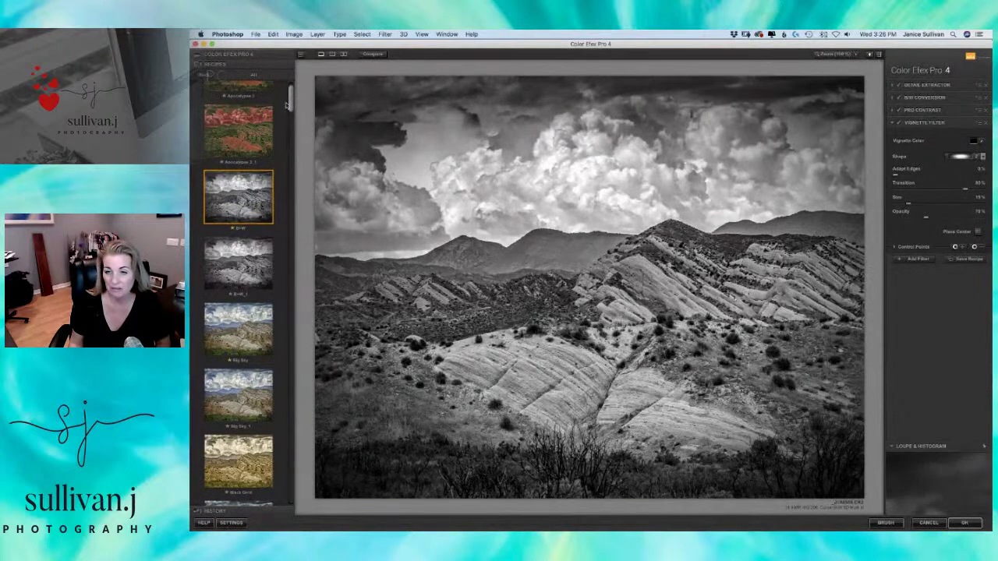
Browse further down the recipe library and choose the Dark Contrast Glow recipe for the landscape.
scroll(291, 100, down, 2)
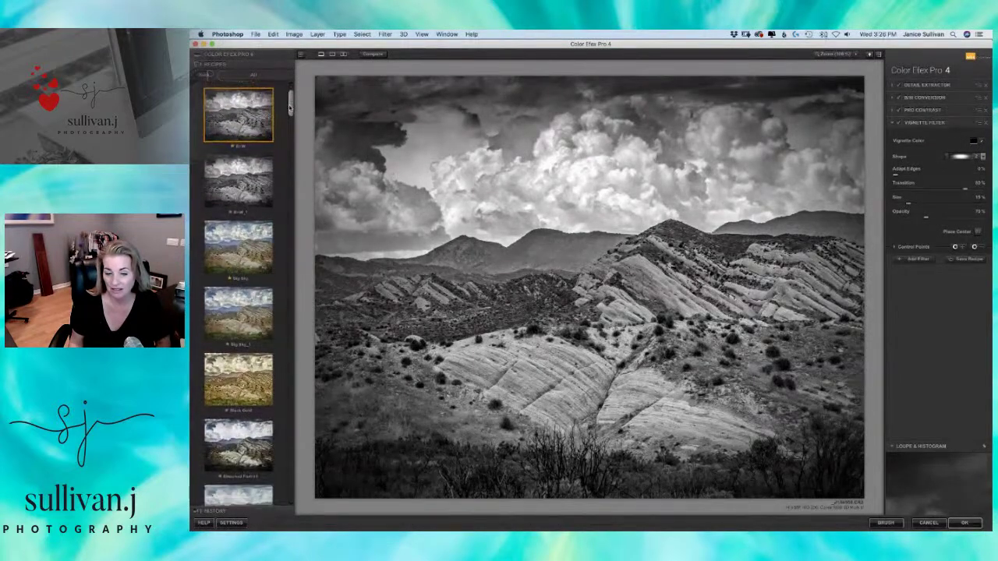
scroll(288, 112, down, 3)
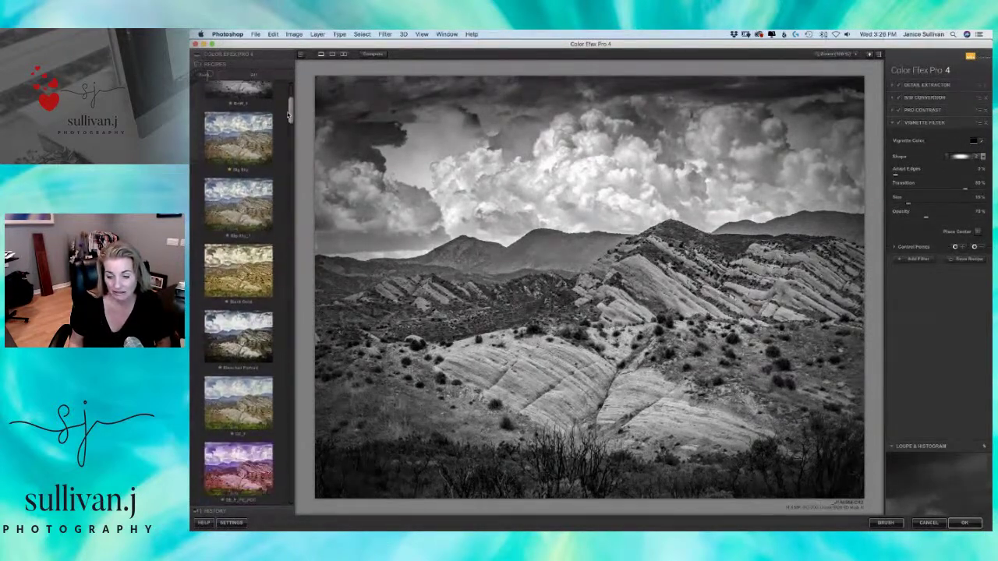
scroll(289, 118, down, 4)
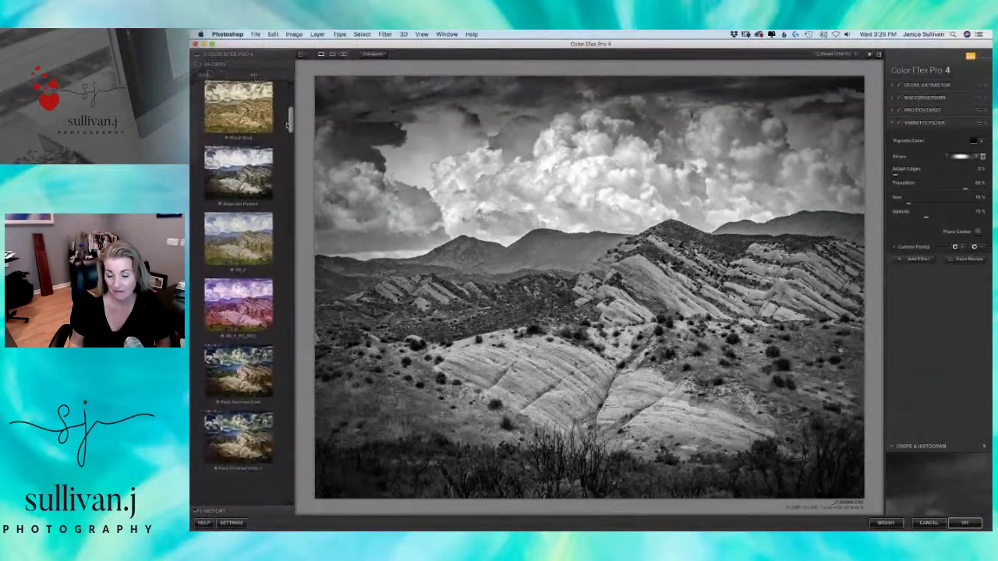
scroll(289, 134, down, 1)
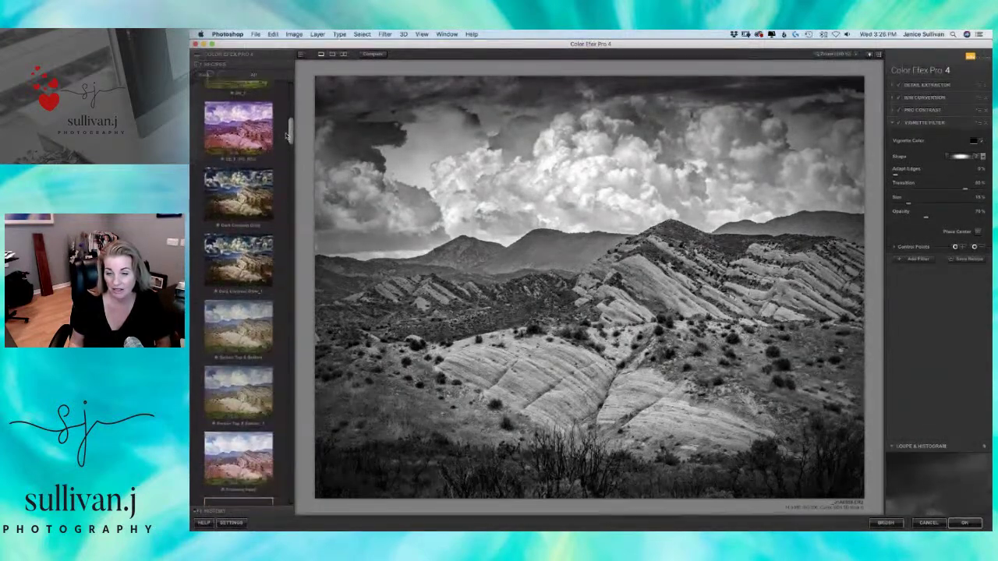
click(254, 175)
Look through the remaining recipes, apply the selected Dark Contrast Glow recipe to the layer and collapse the plug-in palette.
drag(289, 138, 290, 162)
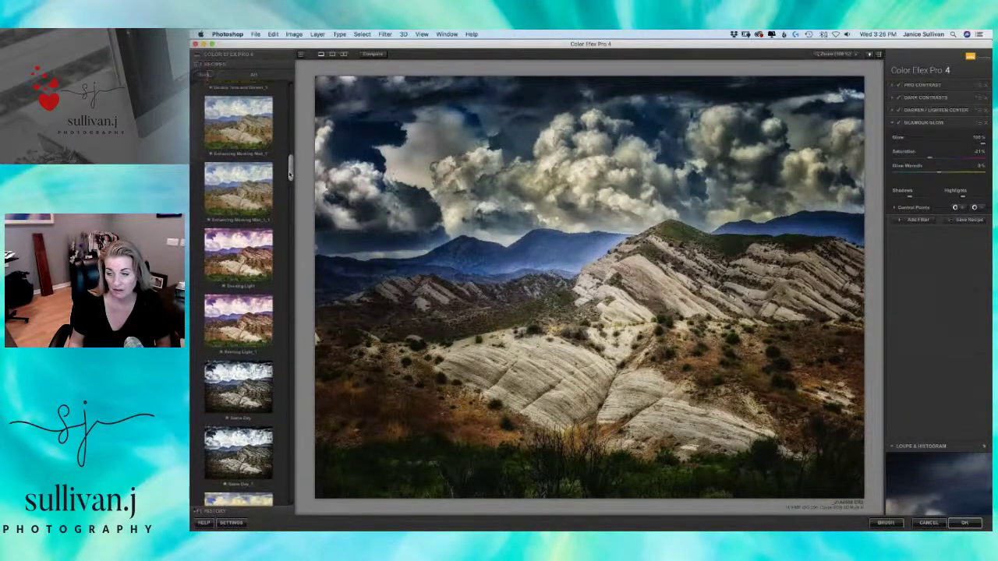
drag(290, 173, 290, 234)
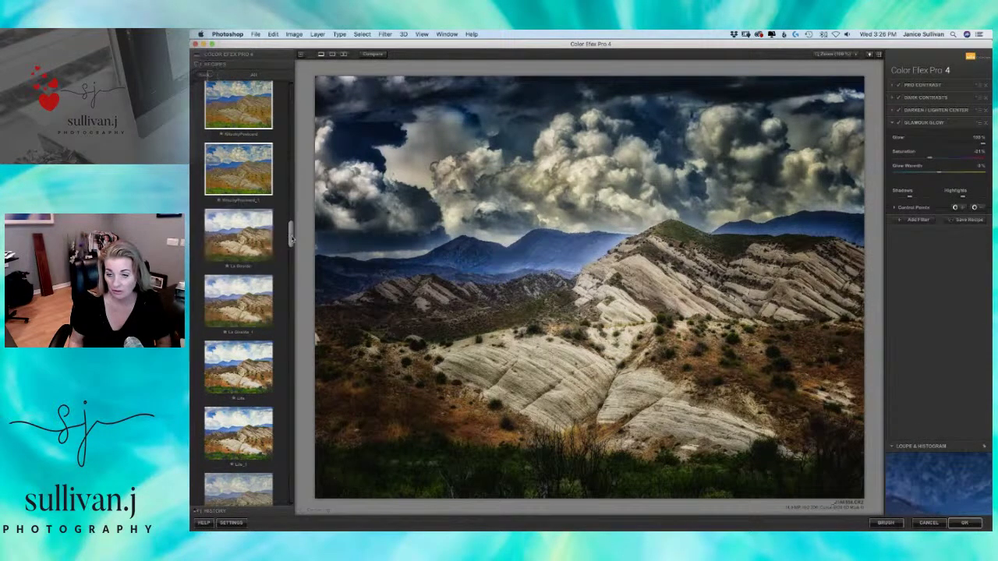
drag(290, 251, 298, 334)
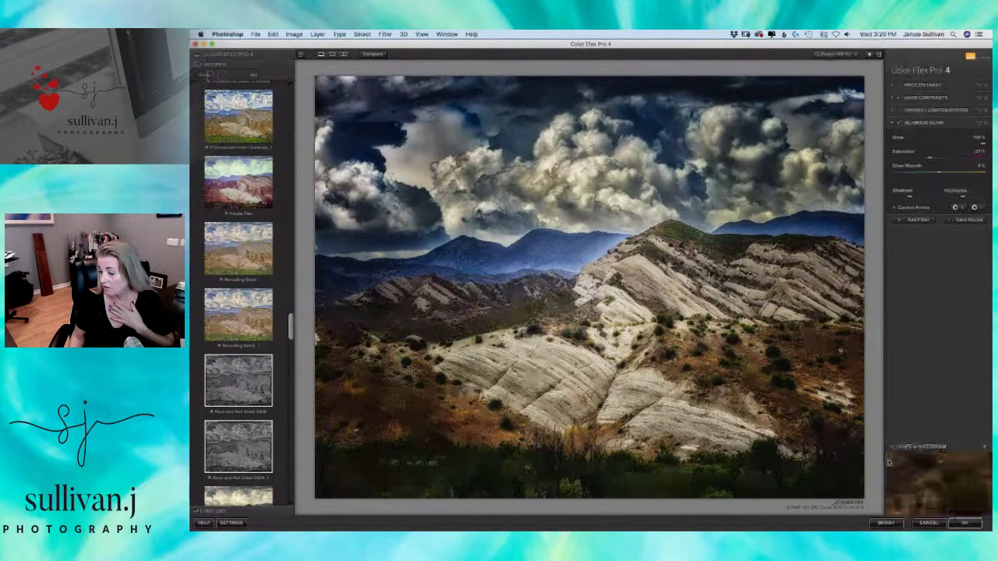
click(963, 523)
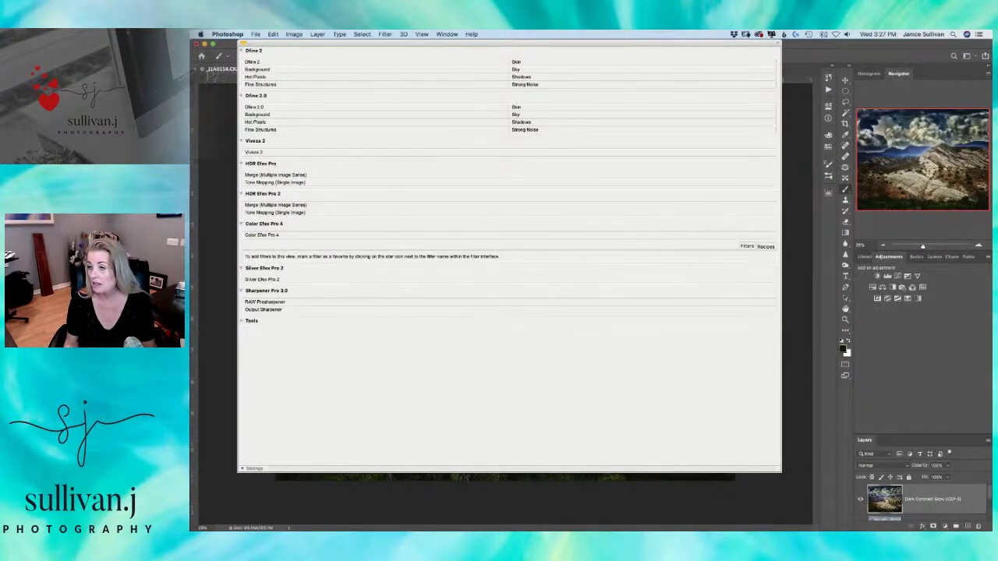
click(771, 44)
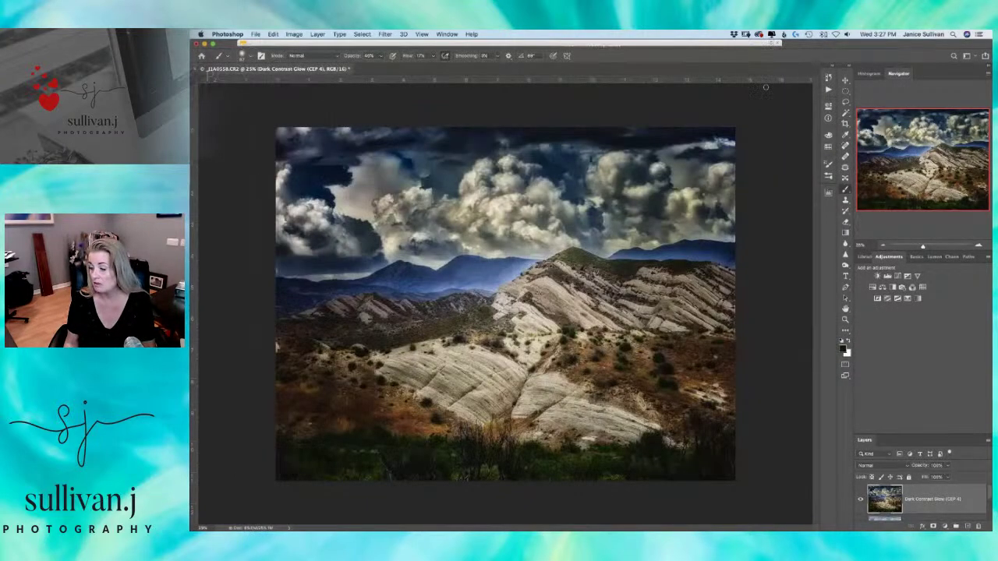
Add a white layer mask to the Dark Contrast Glow layer and prepare a large brush at 100% opacity.
click(933, 527)
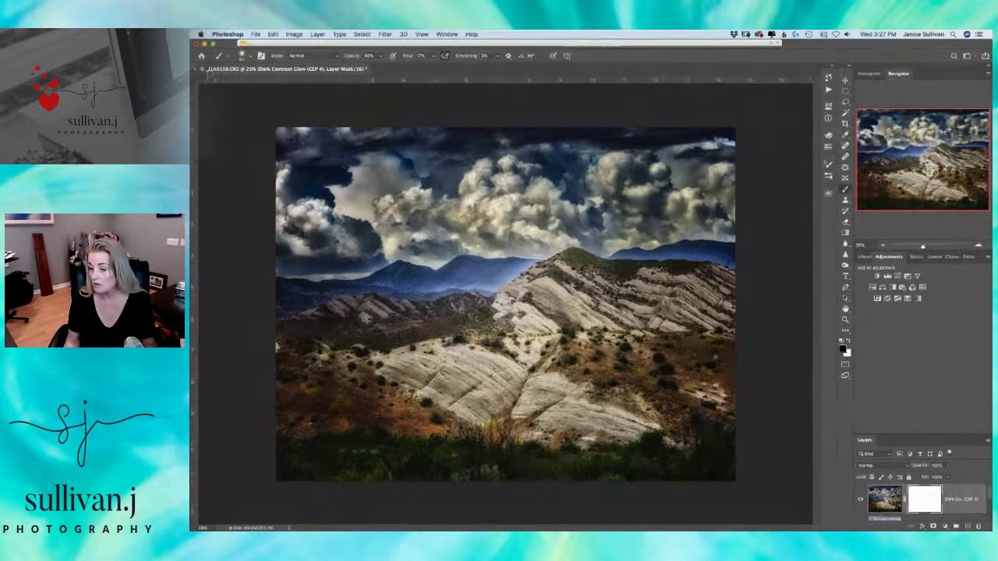
drag(672, 301, 700, 302)
mouse_move(610, 331)
mouse_down()
mouse_move(631, 382)
mouse_move(624, 477)
mouse_up()
drag(623, 483, 624, 483)
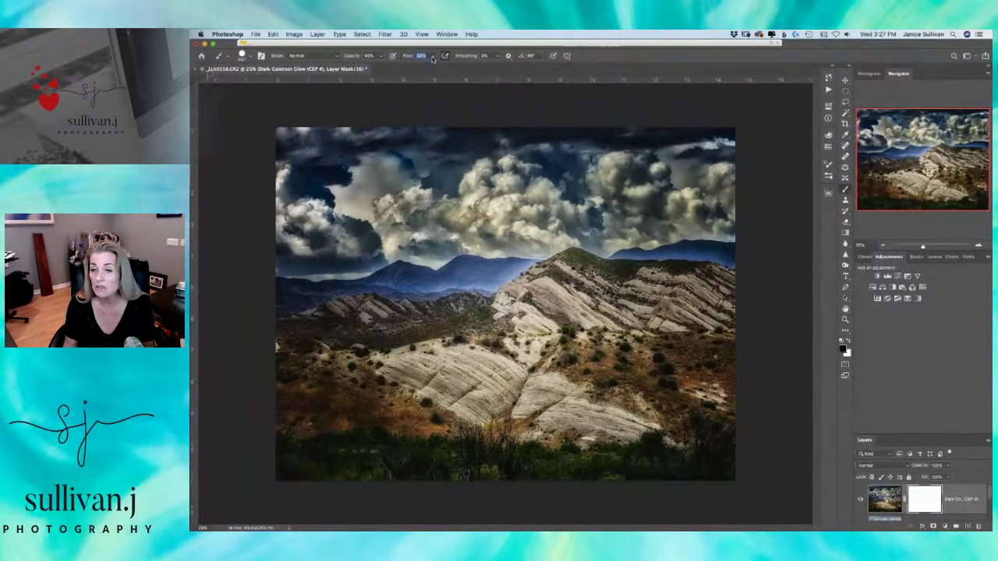
drag(550, 309, 550, 320)
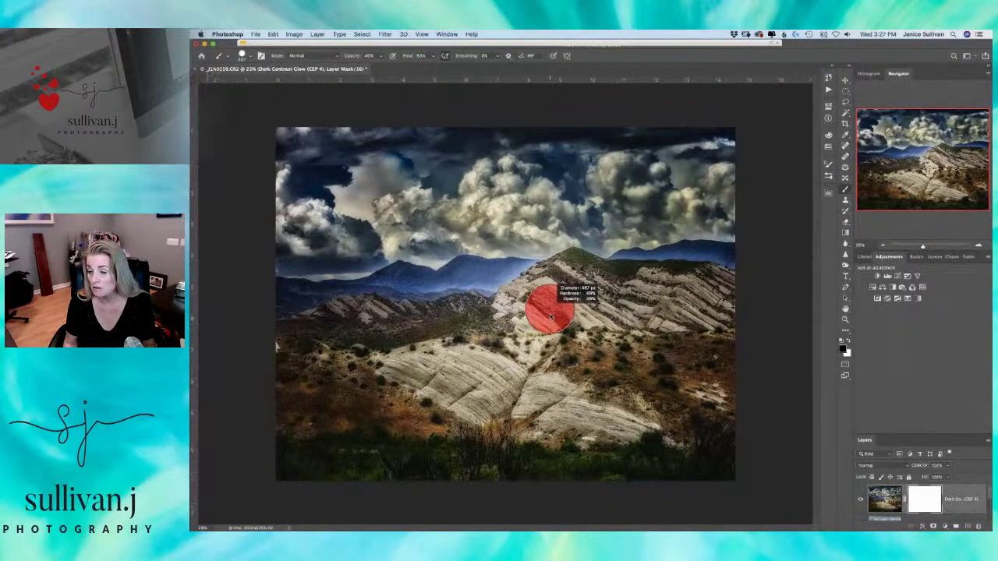
drag(552, 277, 552, 273)
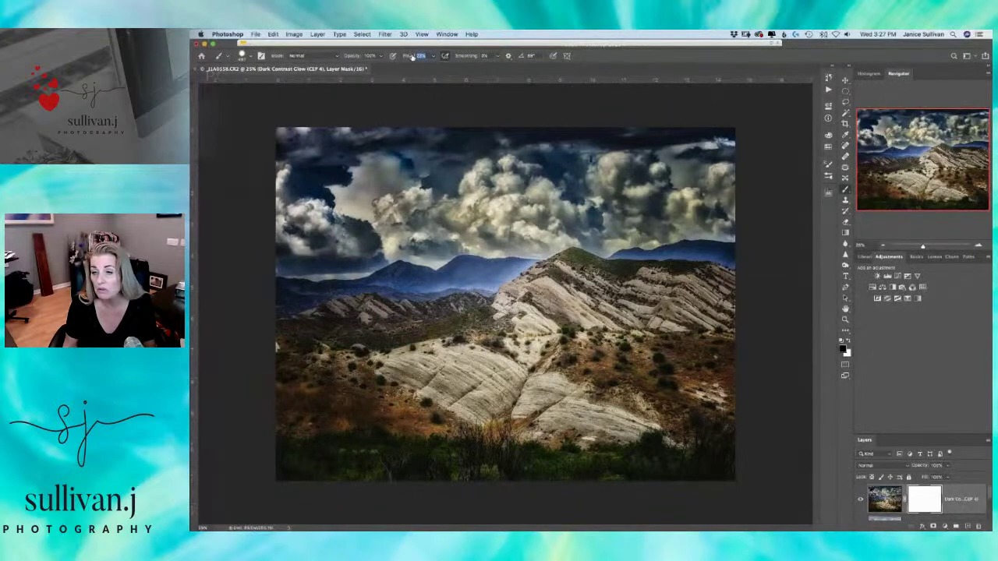
Paint black on the mask over the rocks and brown hillsides, and invert the mask to limit the glow effect to them.
mouse_move(633, 294)
mouse_down()
mouse_move(706, 304)
mouse_move(713, 290)
mouse_move(573, 274)
mouse_move(527, 302)
mouse_move(702, 323)
mouse_move(734, 308)
mouse_move(563, 337)
mouse_move(532, 326)
mouse_move(706, 363)
mouse_move(656, 389)
mouse_move(538, 401)
mouse_move(495, 370)
mouse_move(468, 328)
mouse_move(480, 320)
mouse_move(357, 319)
mouse_move(331, 341)
mouse_move(367, 363)
mouse_move(351, 383)
mouse_move(276, 401)
mouse_move(448, 418)
mouse_move(345, 408)
mouse_move(441, 390)
mouse_move(565, 427)
mouse_move(632, 370)
mouse_move(702, 284)
mouse_move(774, 330)
mouse_up()
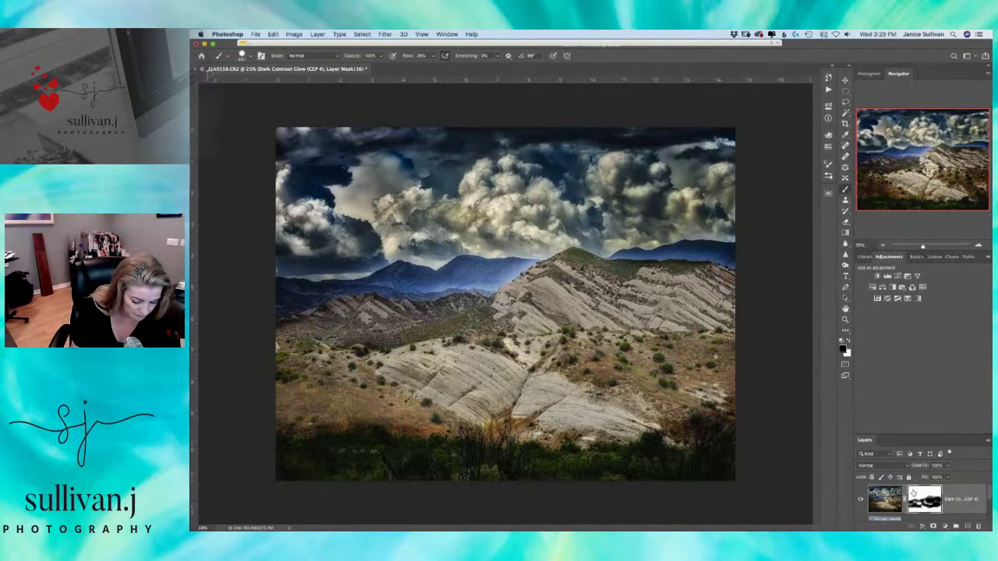
key(super+i)
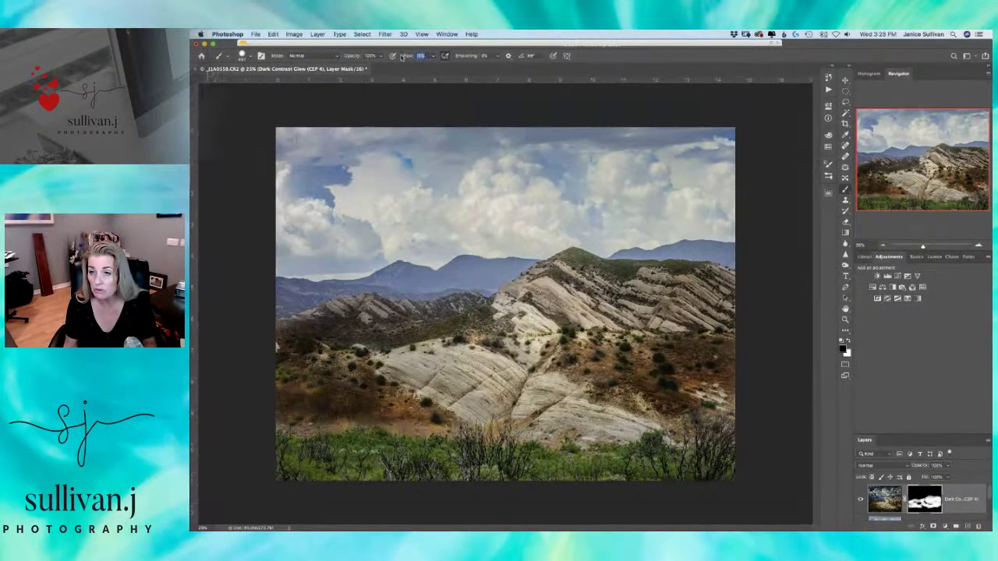
Lower the brush flow to 7% and paint white on the mask over the green shrubs along the foreground.
drag(407, 58, 405, 58)
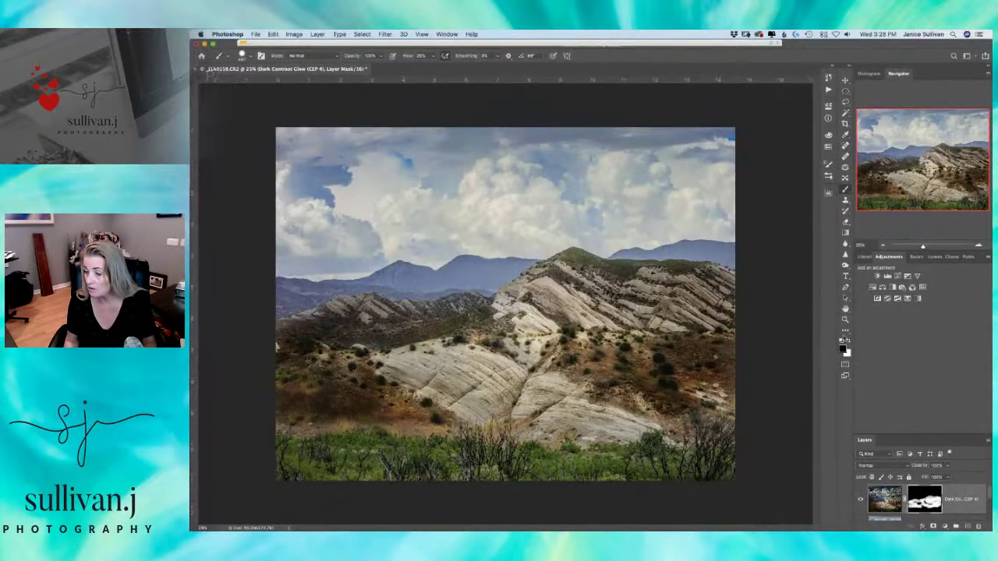
mouse_move(720, 496)
mouse_down()
mouse_move(736, 471)
mouse_move(672, 474)
mouse_move(762, 477)
mouse_up()
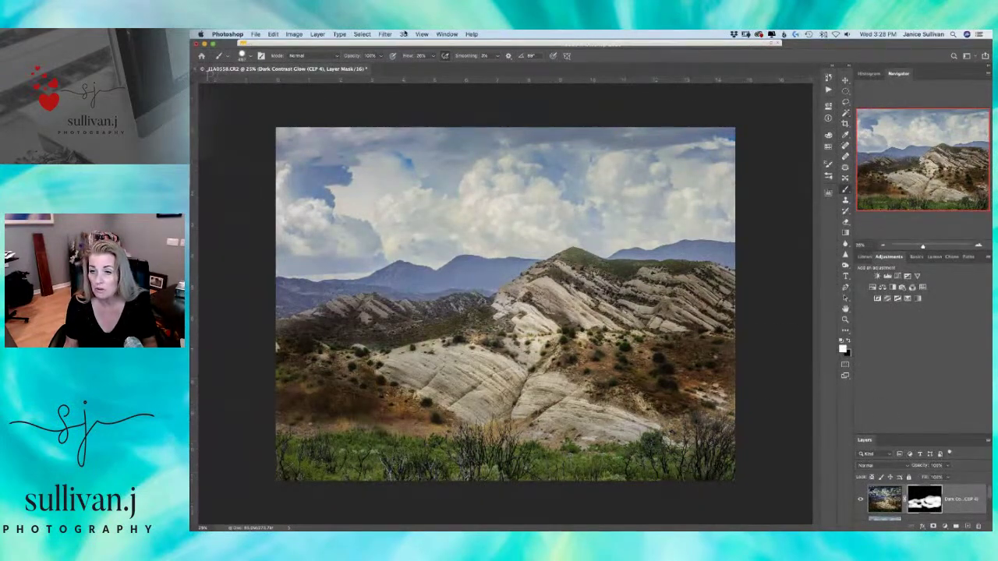
drag(408, 58, 403, 58)
mouse_move(697, 476)
mouse_down()
mouse_move(635, 463)
mouse_move(545, 490)
mouse_move(613, 468)
mouse_move(475, 468)
mouse_move(481, 461)
mouse_move(400, 455)
mouse_move(408, 478)
mouse_move(481, 463)
mouse_up()
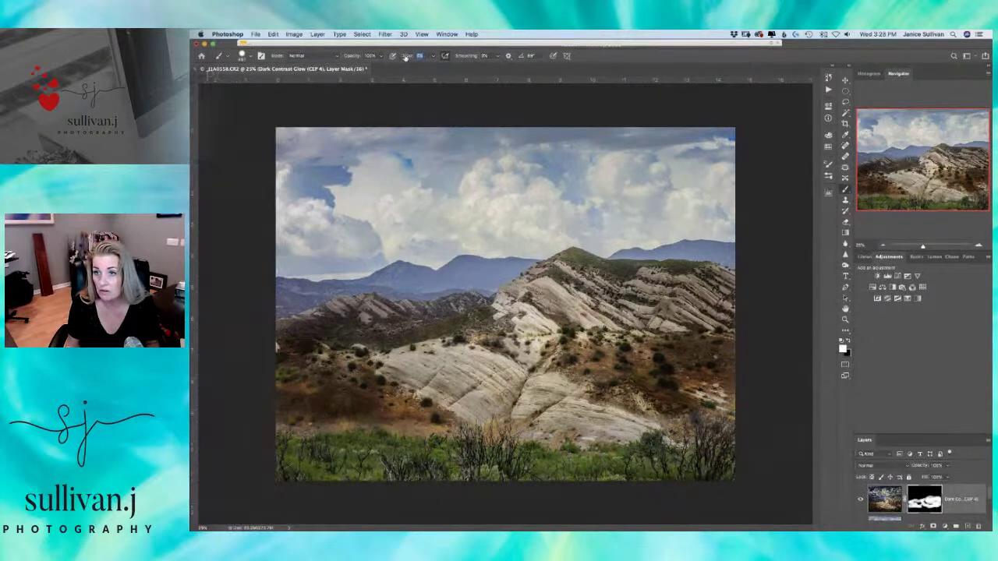
mouse_move(492, 468)
mouse_down()
mouse_move(417, 457)
mouse_move(341, 458)
mouse_move(289, 474)
mouse_move(491, 478)
mouse_move(485, 470)
mouse_move(582, 492)
mouse_move(565, 468)
mouse_move(772, 476)
mouse_move(751, 461)
mouse_move(655, 463)
mouse_move(479, 514)
mouse_move(354, 508)
mouse_move(320, 486)
mouse_move(287, 481)
mouse_move(422, 459)
mouse_move(327, 421)
mouse_move(293, 484)
mouse_move(426, 456)
mouse_move(491, 464)
mouse_move(491, 441)
mouse_move(499, 433)
mouse_up()
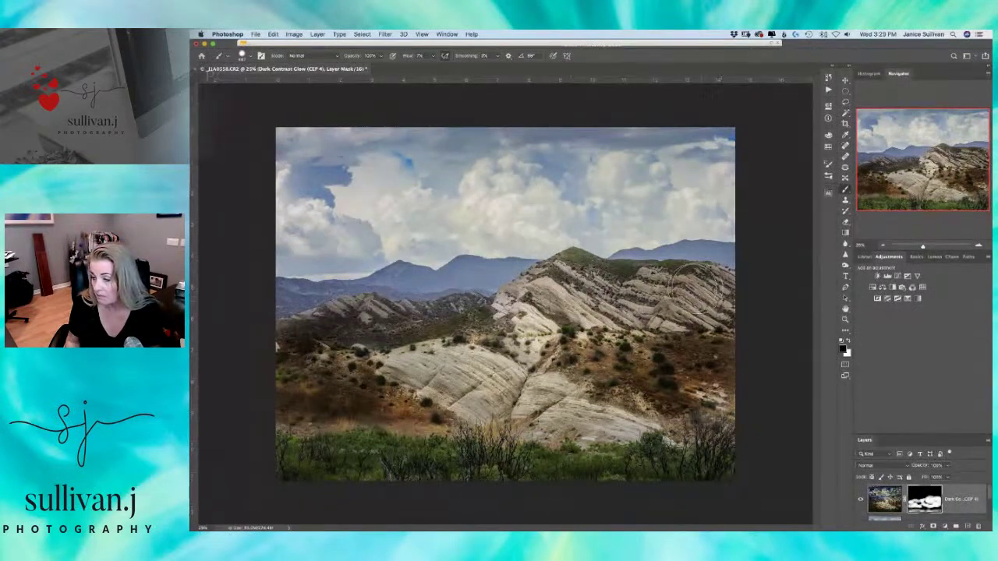
Paint white on the mask at 7% flow across the pale rocks and surrounding hillsides to build up the glow effect.
key(x)
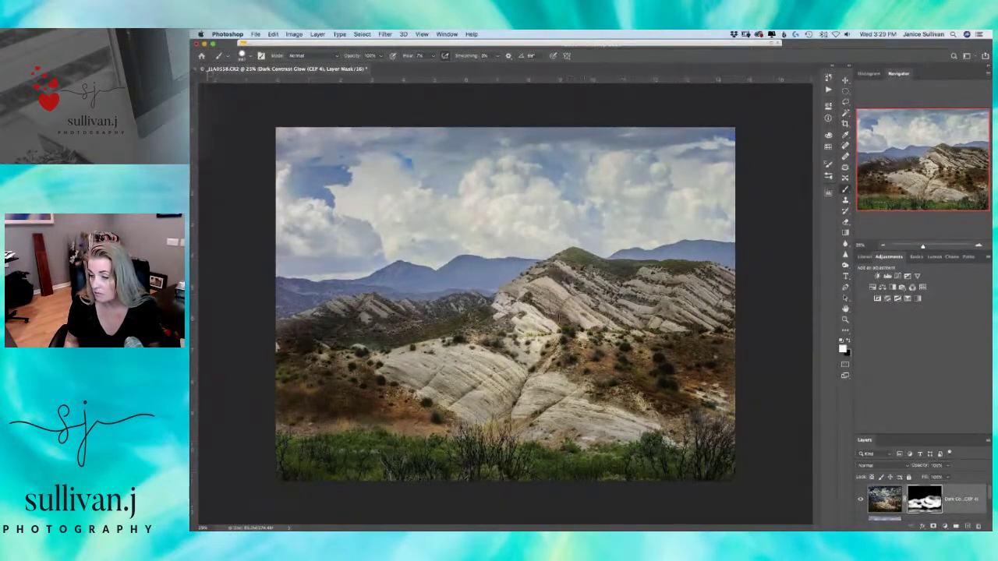
mouse_move(565, 308)
mouse_down()
mouse_move(550, 327)
mouse_move(569, 300)
mouse_move(483, 370)
mouse_move(471, 394)
mouse_move(484, 368)
mouse_up()
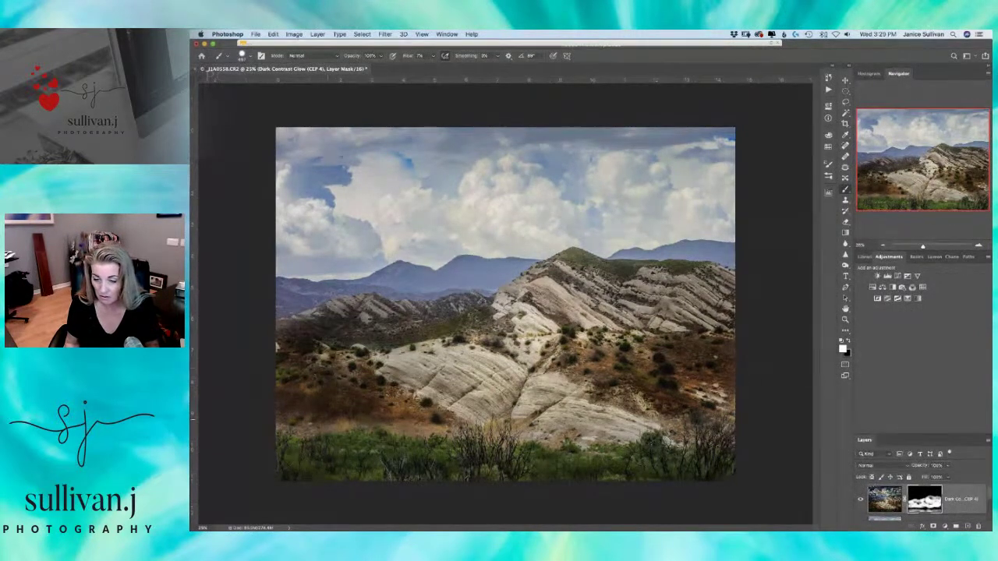
mouse_move(382, 424)
mouse_down()
mouse_move(297, 431)
mouse_move(342, 433)
mouse_up()
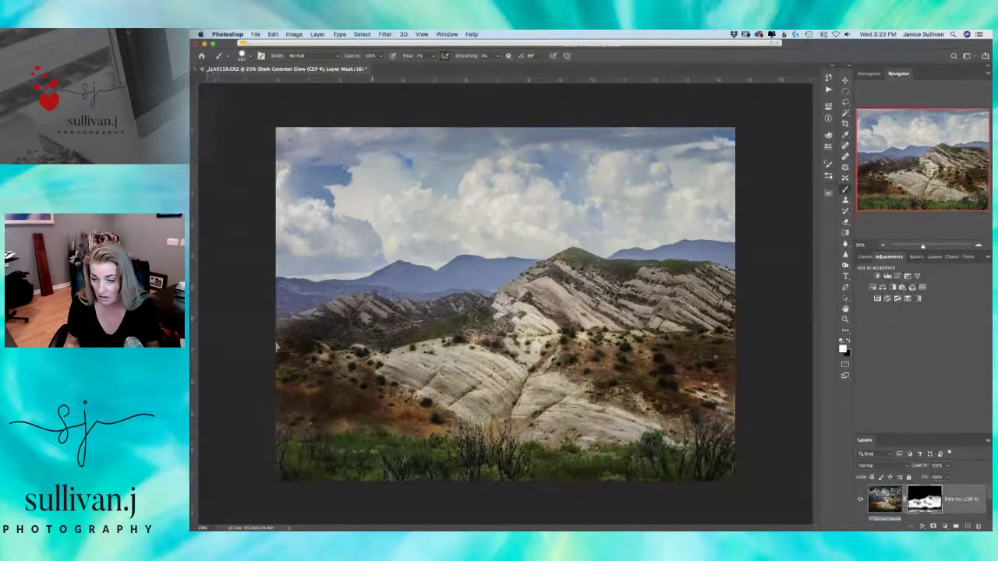
drag(482, 363, 555, 407)
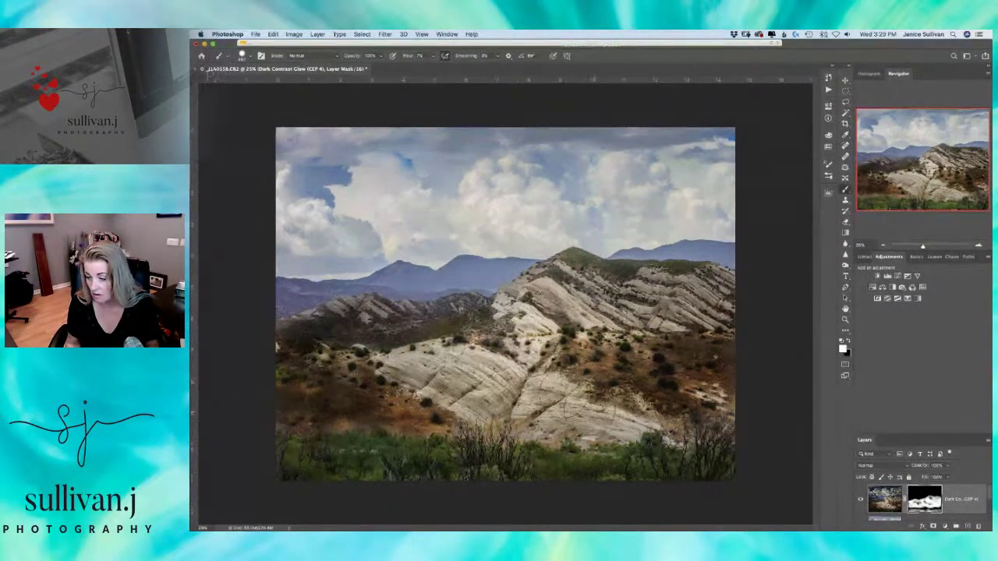
drag(542, 311, 441, 373)
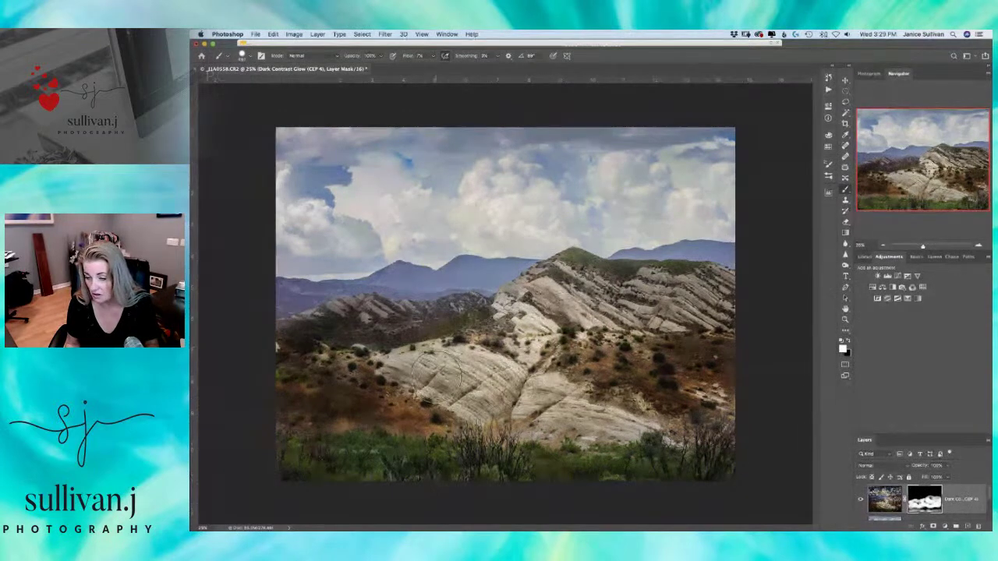
mouse_move(636, 428)
mouse_down()
mouse_move(692, 363)
mouse_move(699, 321)
mouse_move(655, 297)
mouse_move(621, 294)
mouse_move(696, 330)
mouse_move(715, 304)
mouse_move(763, 290)
mouse_up()
mouse_move(733, 351)
mouse_down()
mouse_move(696, 421)
mouse_move(423, 328)
mouse_move(348, 355)
mouse_move(339, 389)
mouse_move(364, 418)
mouse_move(315, 422)
mouse_move(438, 427)
mouse_up()
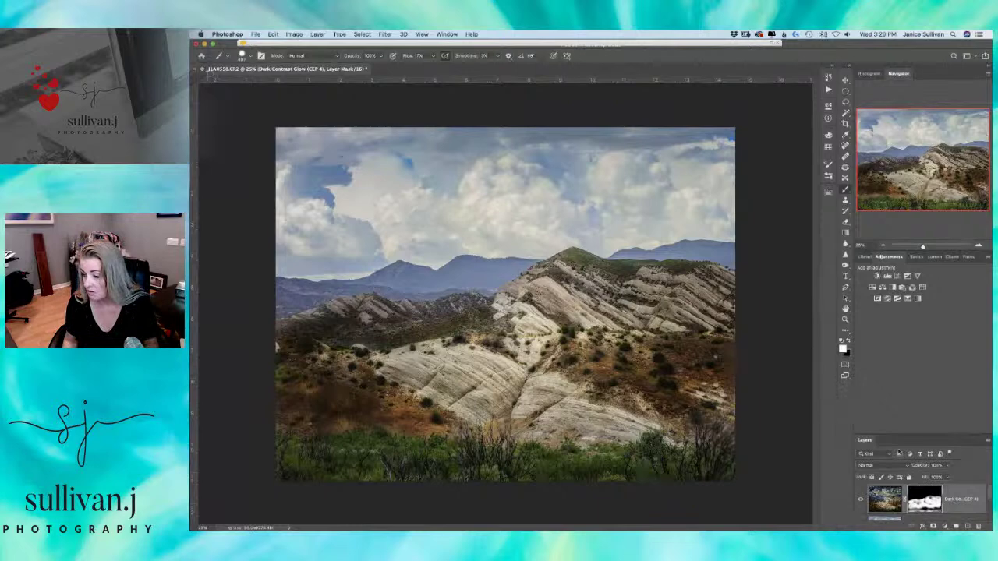
mouse_move(590, 421)
mouse_down()
mouse_move(548, 410)
mouse_move(466, 371)
mouse_move(413, 373)
mouse_up()
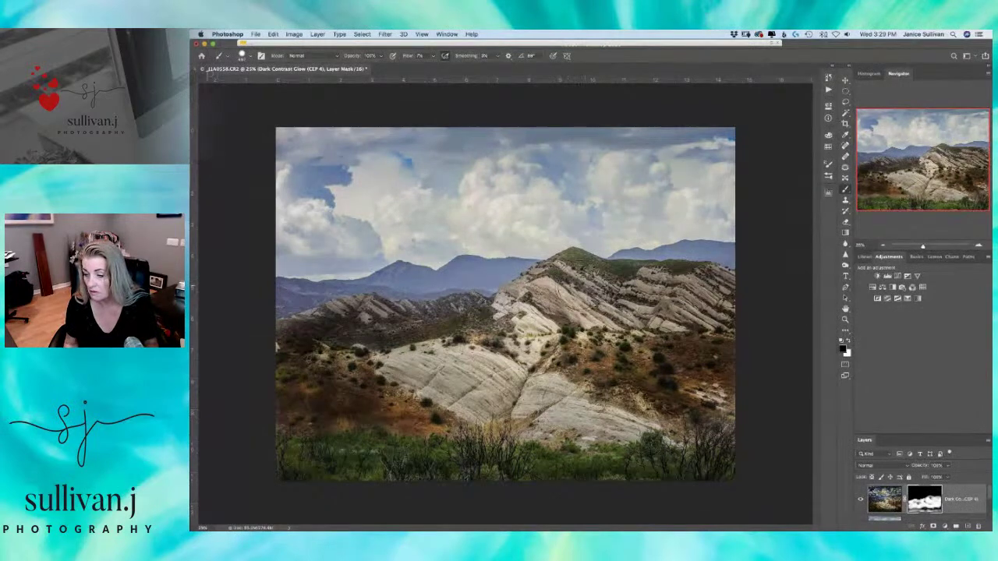
Refine the mask on the green hilltop with a smaller brush, alternating black and white paint at 7% flow.
mouse_move(577, 310)
mouse_down()
mouse_move(537, 314)
mouse_move(733, 311)
mouse_move(674, 290)
mouse_move(651, 312)
mouse_move(718, 304)
mouse_move(691, 322)
mouse_move(561, 272)
mouse_move(555, 331)
mouse_up()
drag(924, 247, 931, 246)
drag(727, 240, 444, 413)
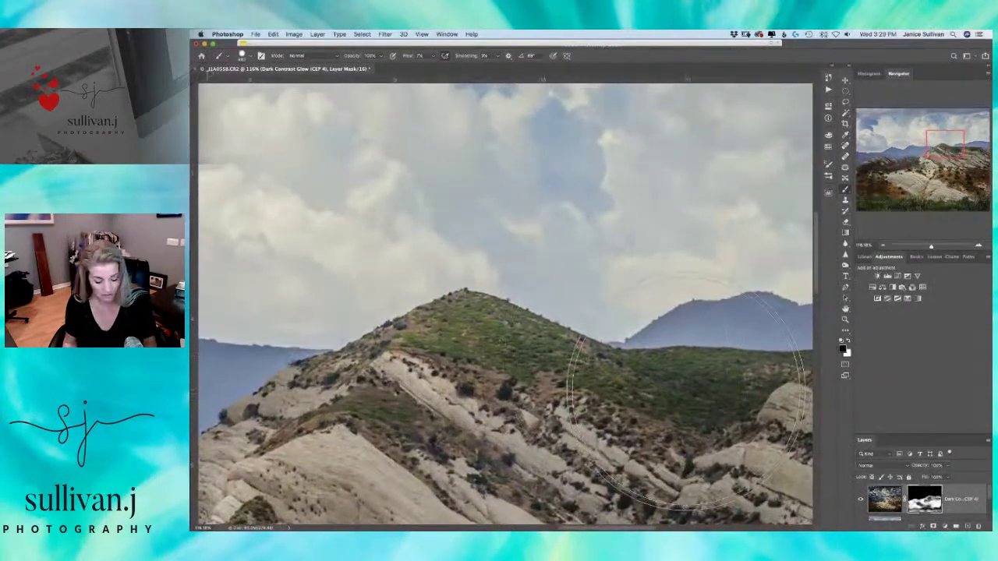
mouse_move(673, 357)
mouse_down()
mouse_move(555, 360)
mouse_move(590, 363)
mouse_move(573, 306)
mouse_up()
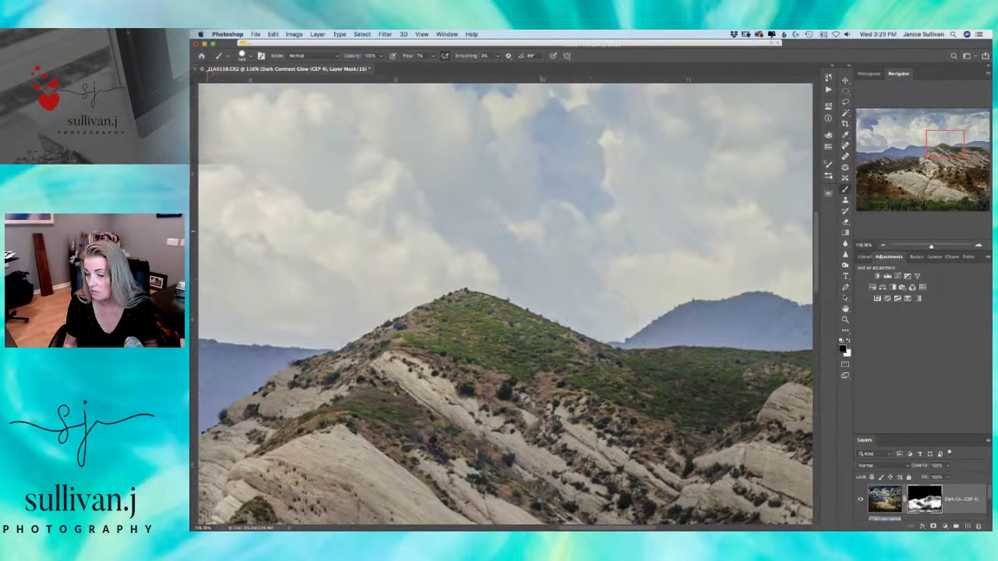
drag(505, 322, 471, 322)
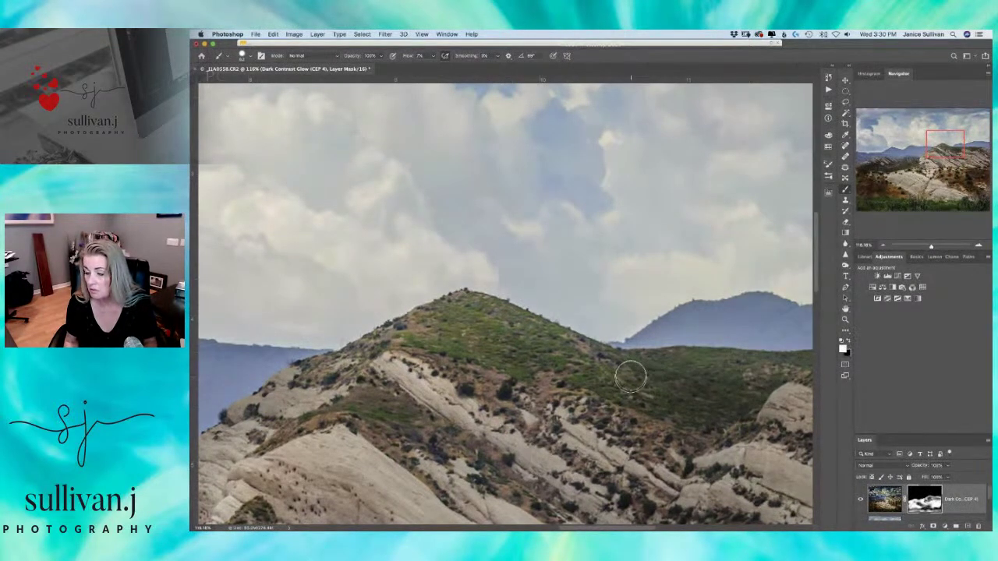
drag(610, 376, 606, 379)
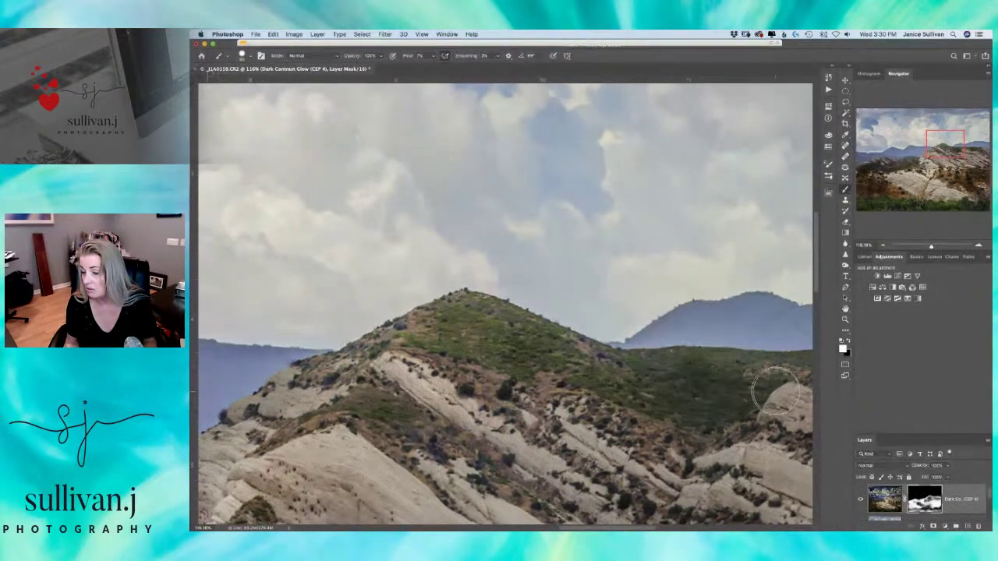
key(x)
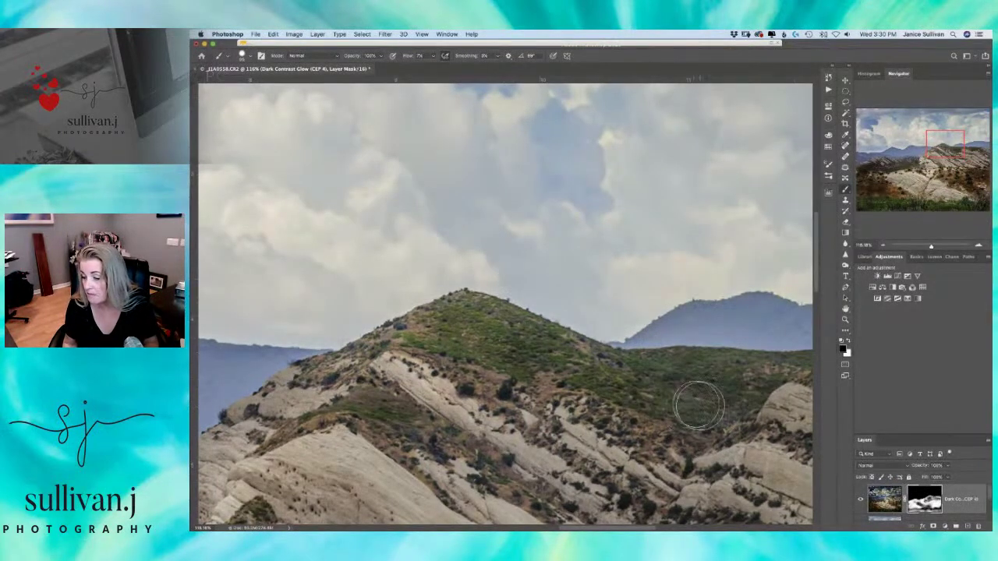
Set the brush flow to 17% and paint black on the mask over the overly dark hillside near the image's left edge.
drag(930, 248, 924, 248)
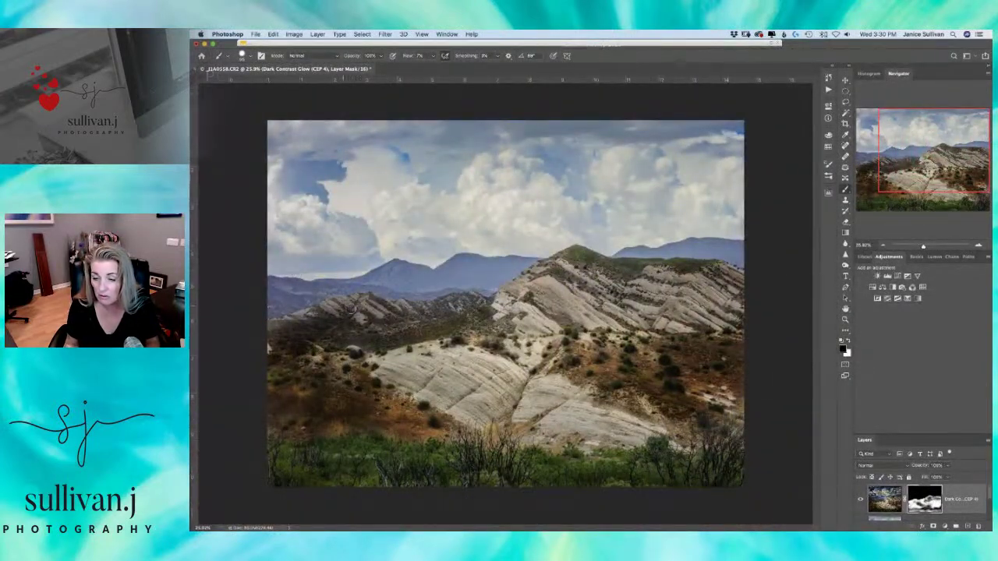
drag(922, 247, 938, 247)
drag(913, 160, 903, 164)
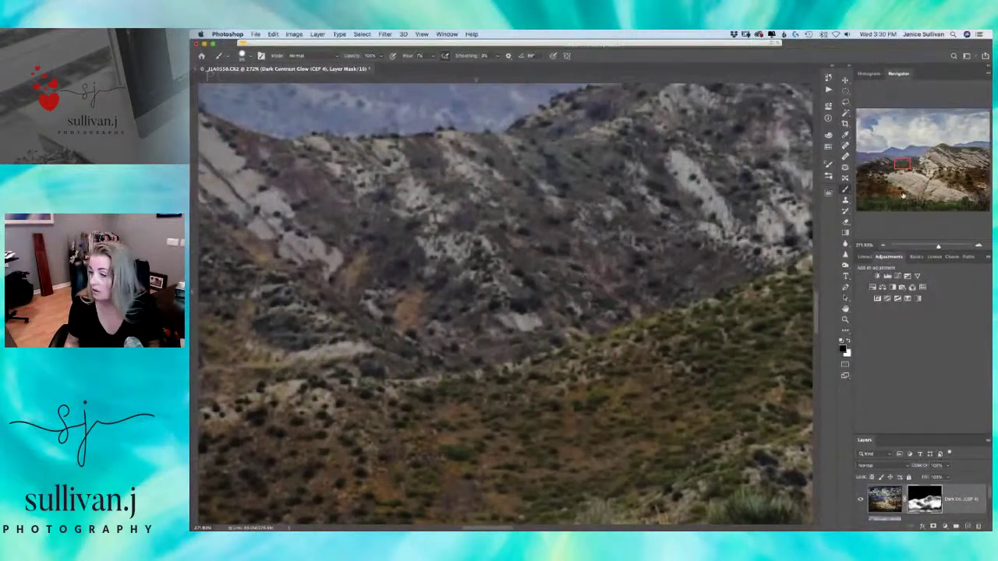
drag(940, 247, 930, 247)
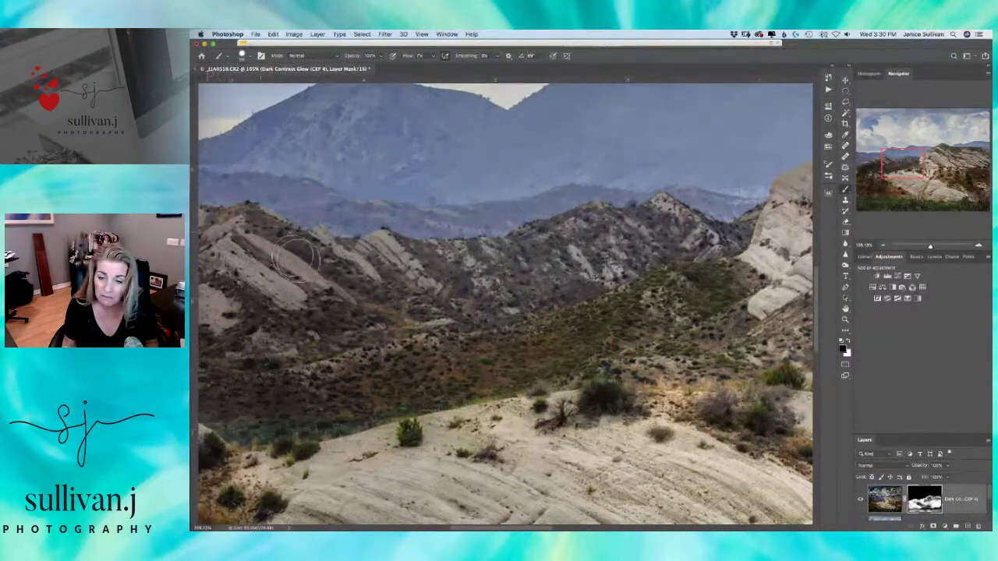
drag(358, 277, 544, 357)
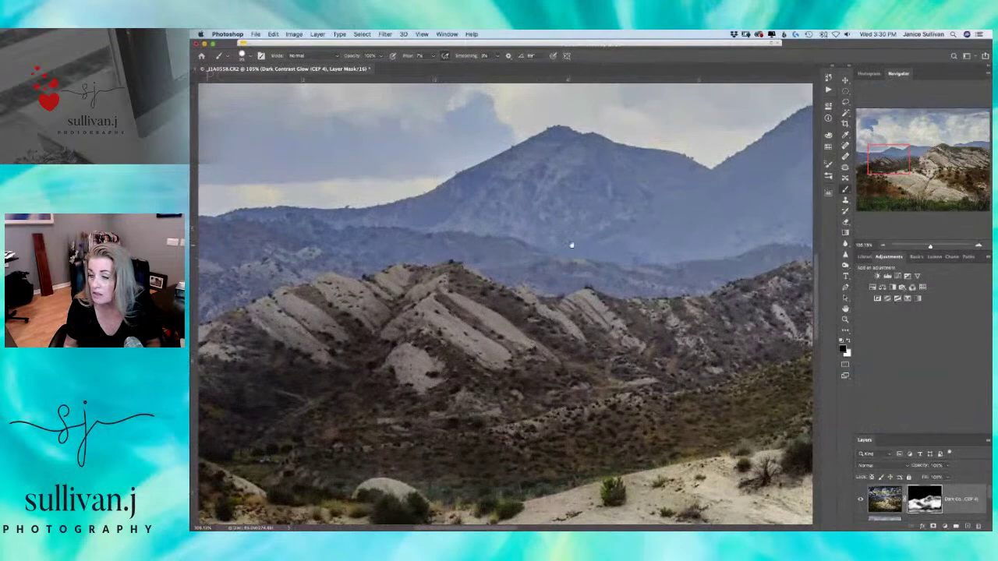
drag(585, 263, 741, 260)
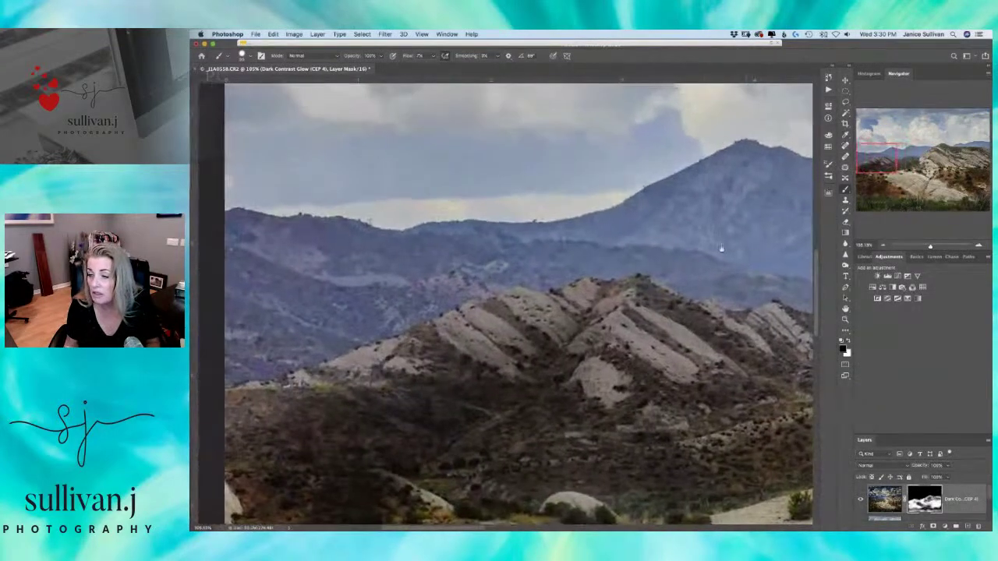
drag(604, 247, 738, 213)
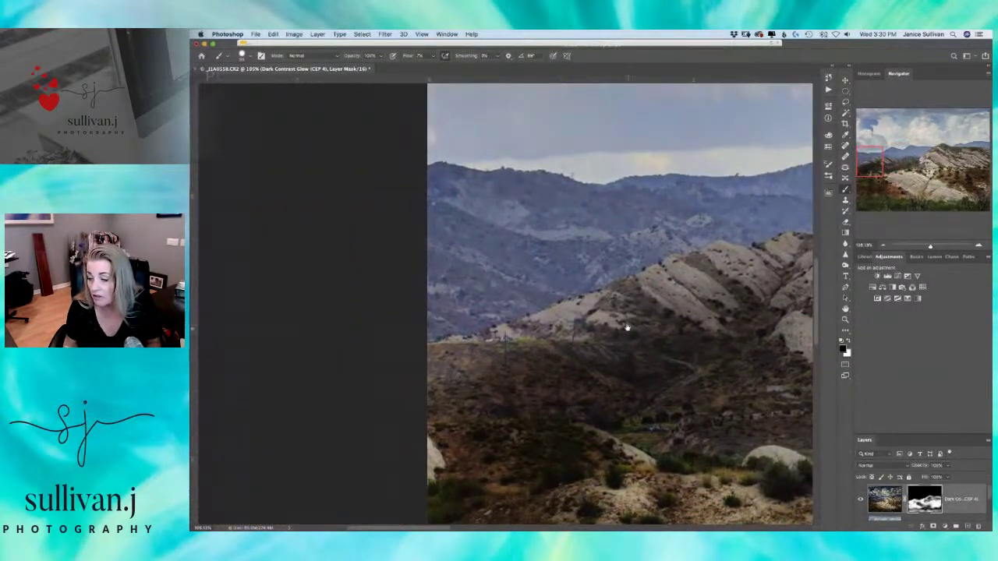
drag(629, 327, 518, 298)
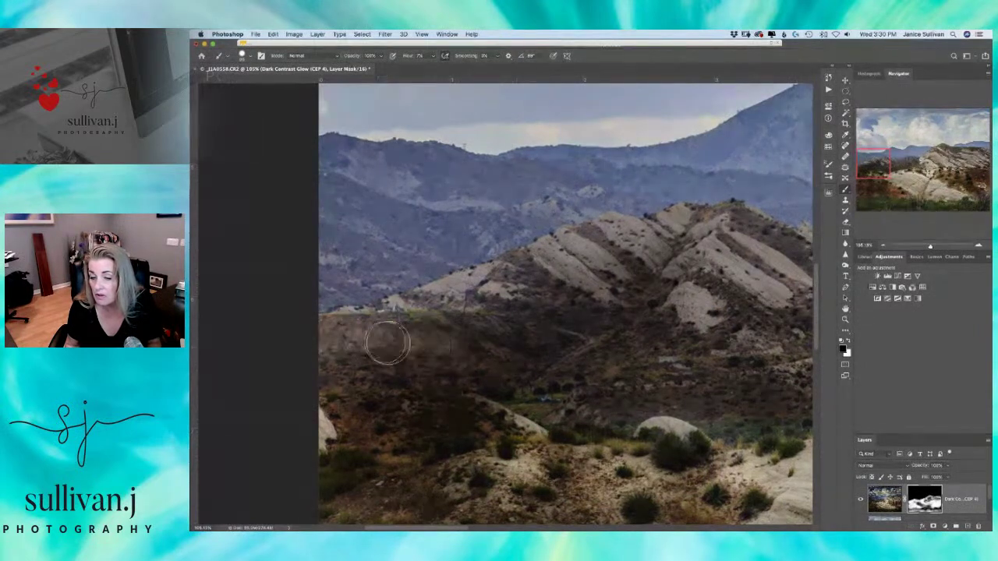
drag(486, 352, 501, 351)
click(412, 56)
text(17)
mouse_move(421, 393)
mouse_down()
mouse_move(486, 401)
mouse_move(529, 373)
mouse_up()
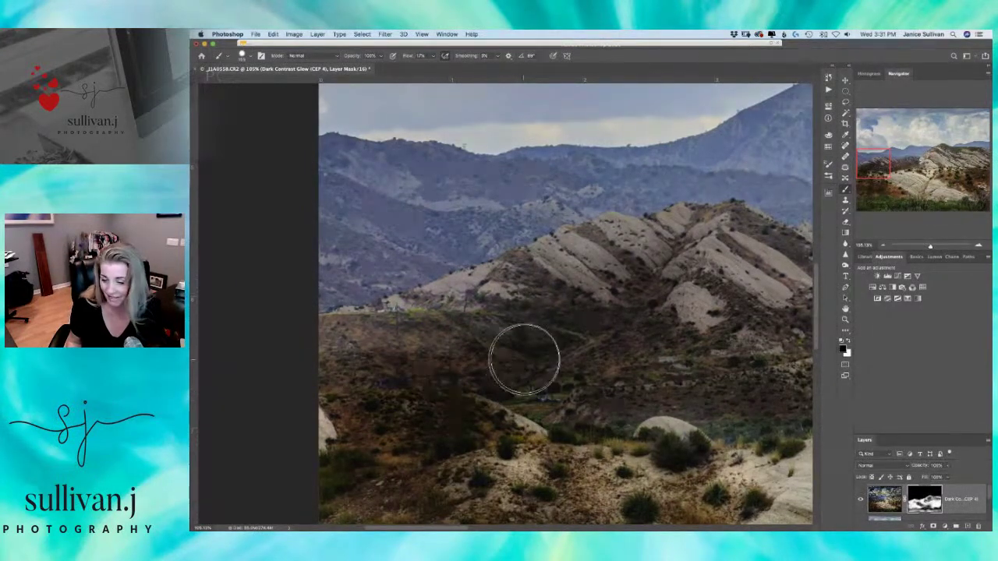
Reduce the brush flow to 1% and paint black on the mask to gently lighten the dark valley below the distant ridge.
click(413, 56)
text(7)
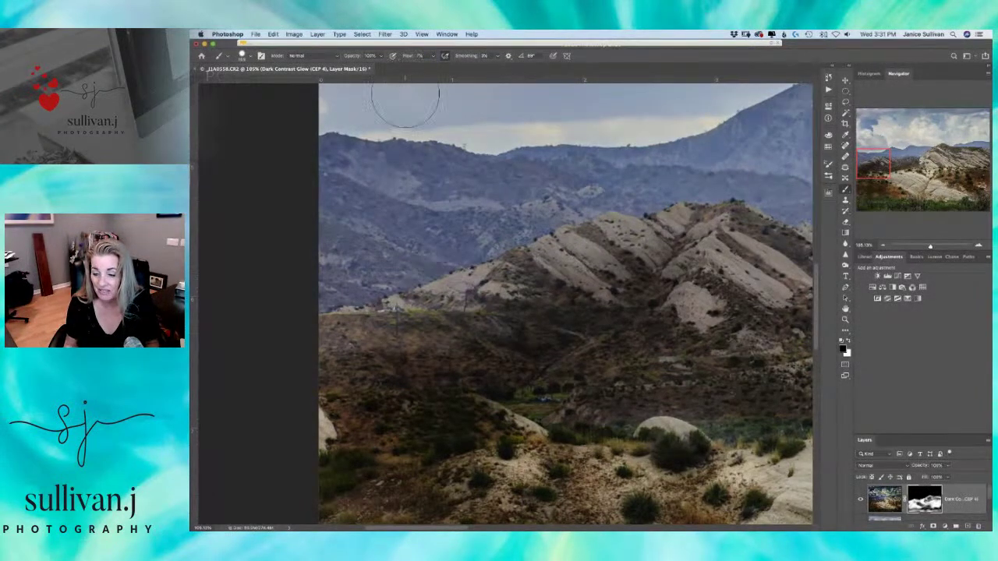
click(404, 57)
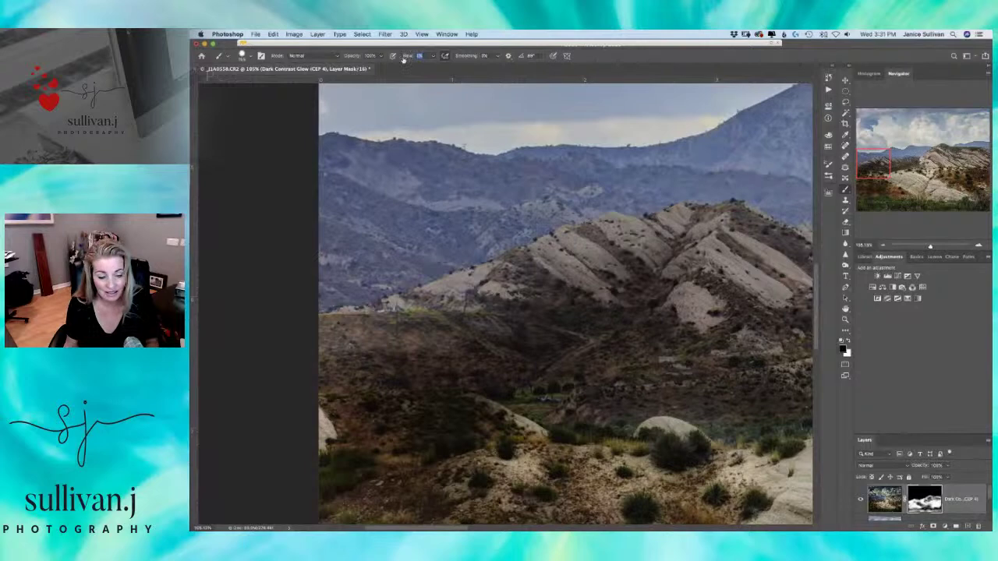
text(1)
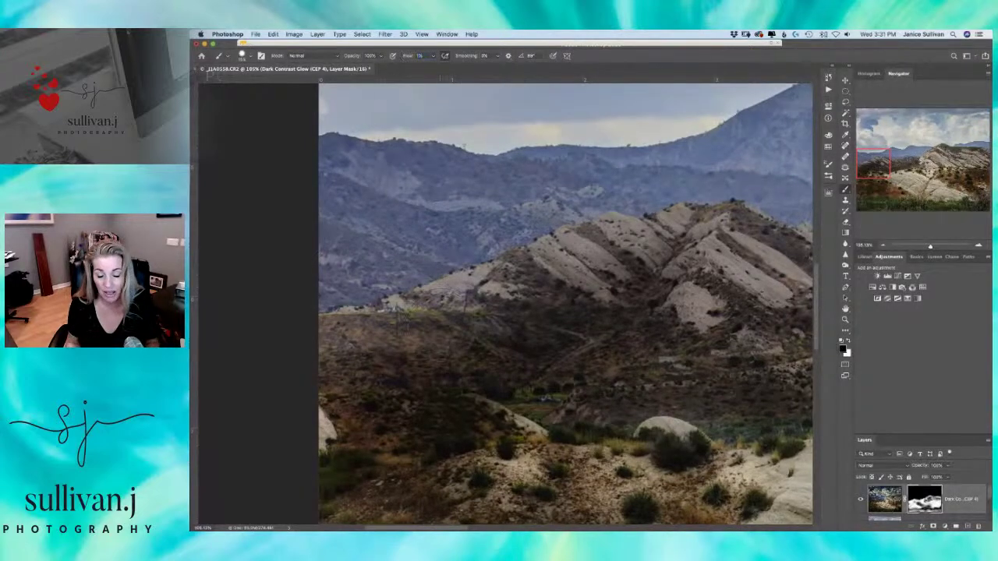
mouse_move(479, 411)
mouse_down()
mouse_move(429, 457)
mouse_move(468, 413)
mouse_move(382, 378)
mouse_move(485, 399)
mouse_move(541, 343)
mouse_move(530, 379)
mouse_move(631, 361)
mouse_move(530, 349)
mouse_move(564, 390)
mouse_move(439, 429)
mouse_move(430, 452)
mouse_move(440, 499)
mouse_move(501, 356)
mouse_move(648, 345)
mouse_move(646, 289)
mouse_move(556, 308)
mouse_move(541, 335)
mouse_move(448, 410)
mouse_move(425, 492)
mouse_move(374, 490)
mouse_move(366, 456)
mouse_move(561, 329)
mouse_up()
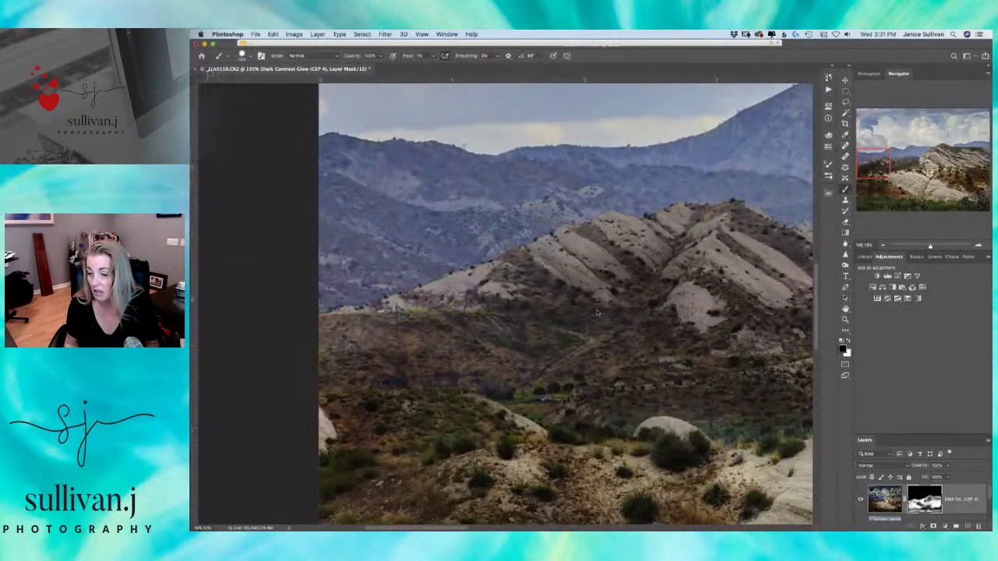
drag(930, 247, 921, 250)
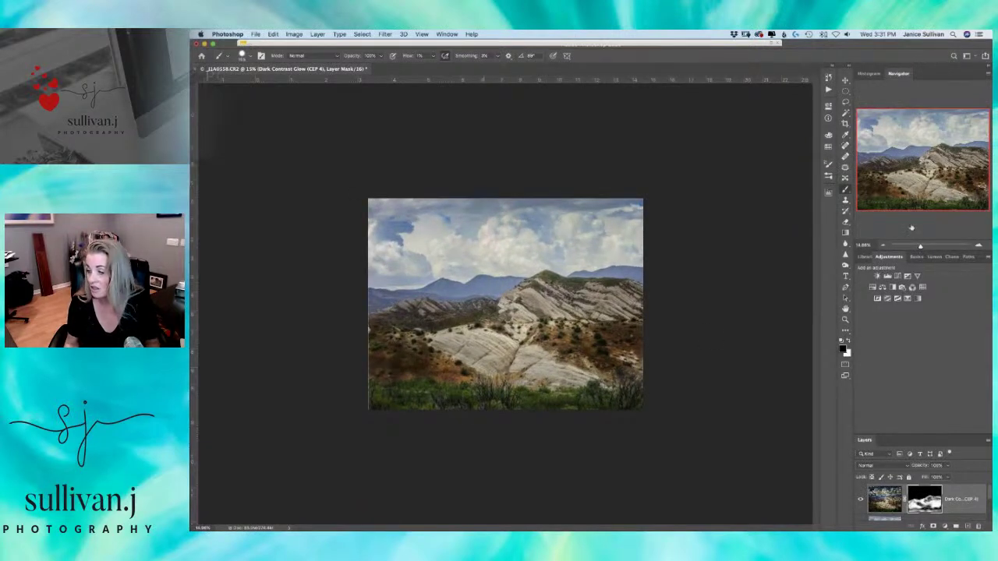
Enlarge the layer stack area, hide the Dark Contrast Glow layer and select Layer 1.
drag(921, 248, 920, 247)
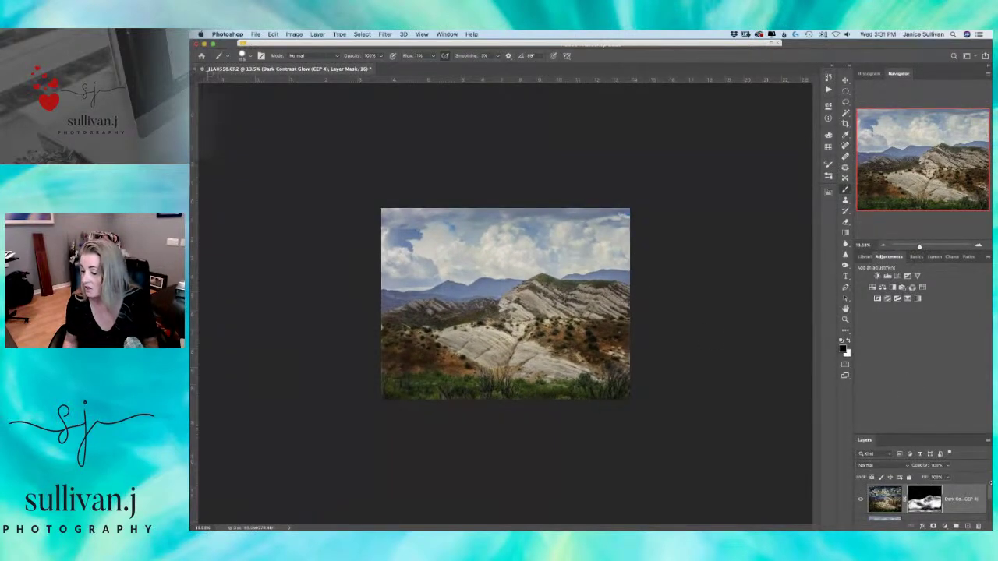
drag(988, 492, 990, 516)
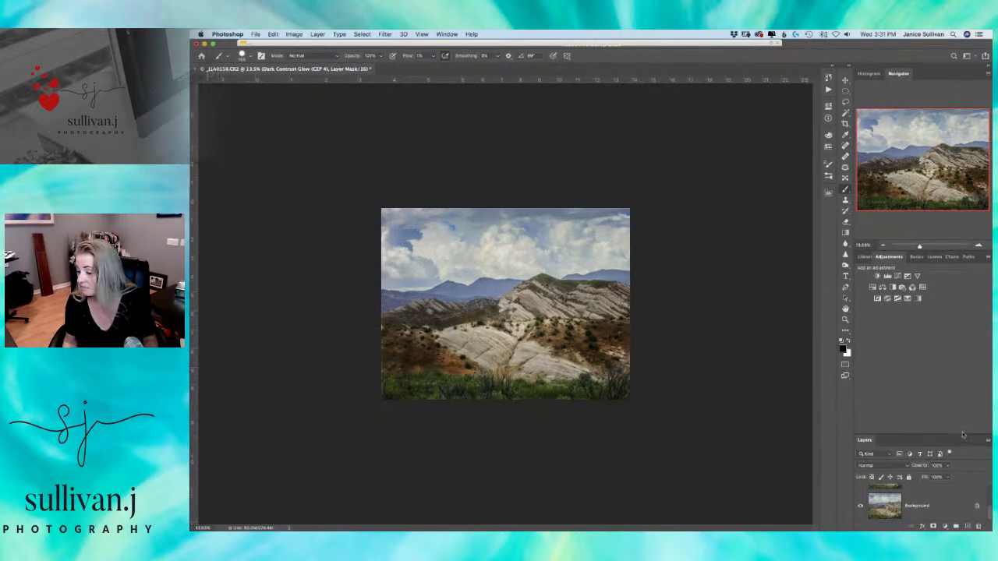
drag(964, 433, 957, 311)
click(861, 377)
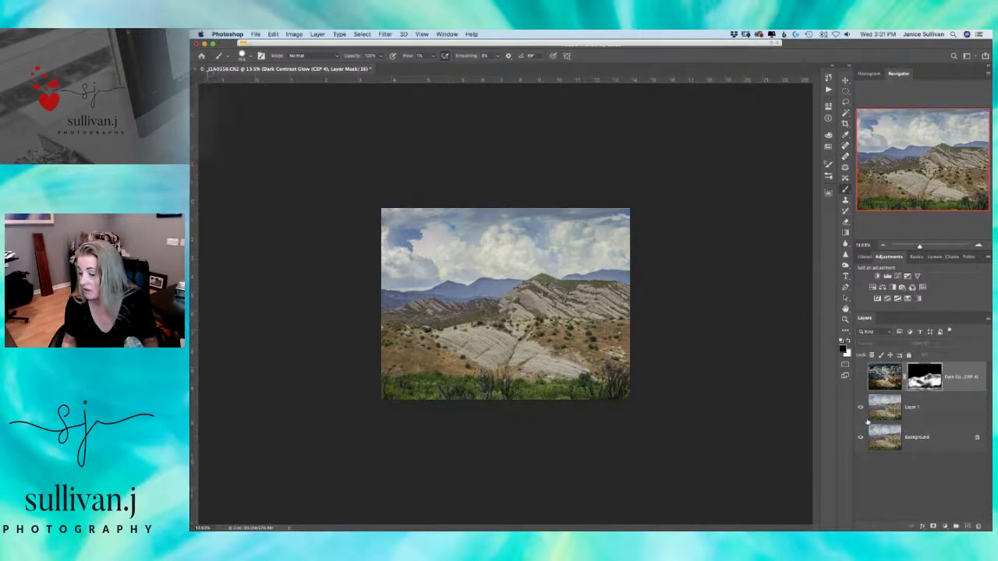
click(887, 416)
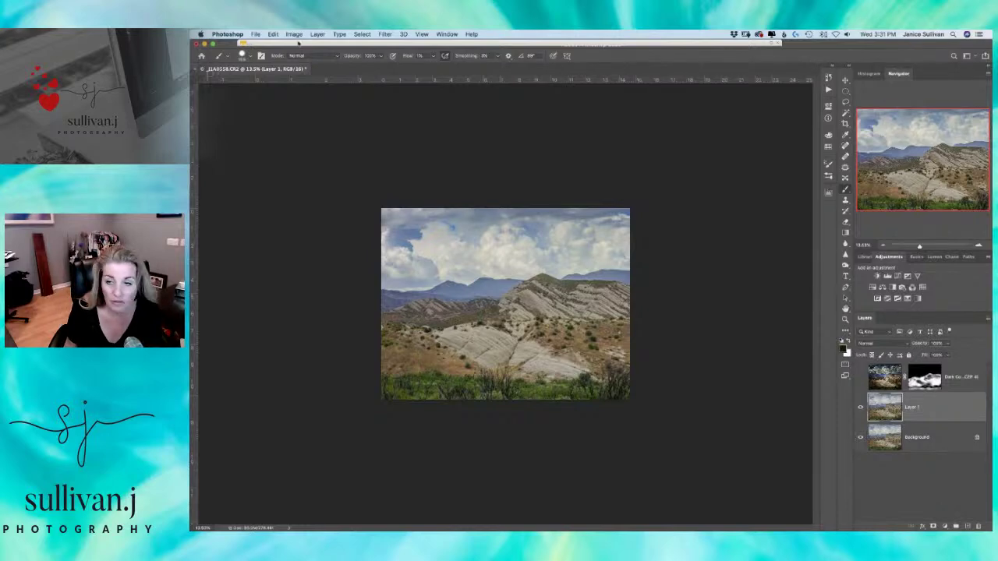
Save the layered image on the computer as MormonRocks-0558.psd in the 1-Masters (DNG & PS) folder, keeping maximum compatibility.
click(255, 34)
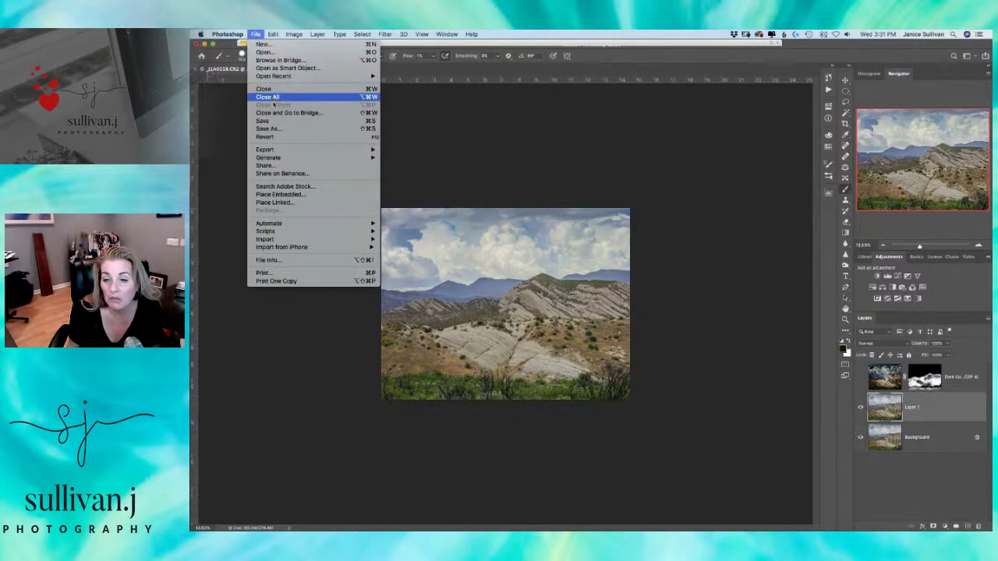
click(280, 130)
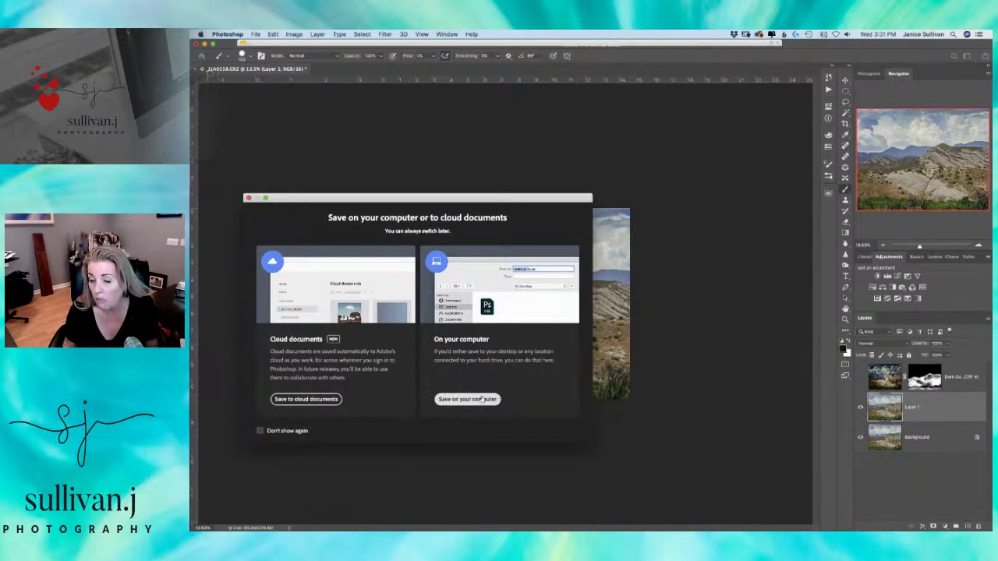
click(480, 399)
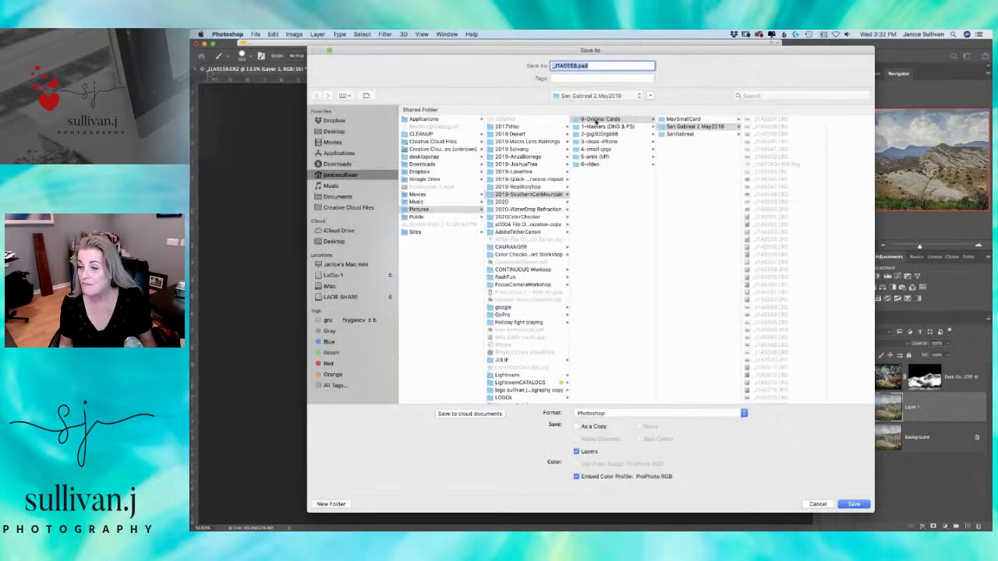
click(601, 127)
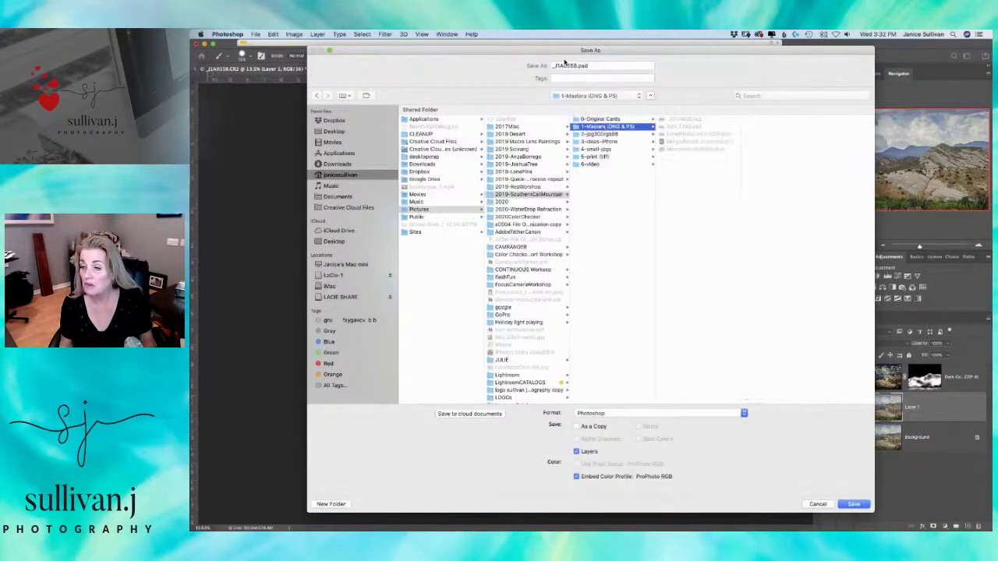
click(562, 65)
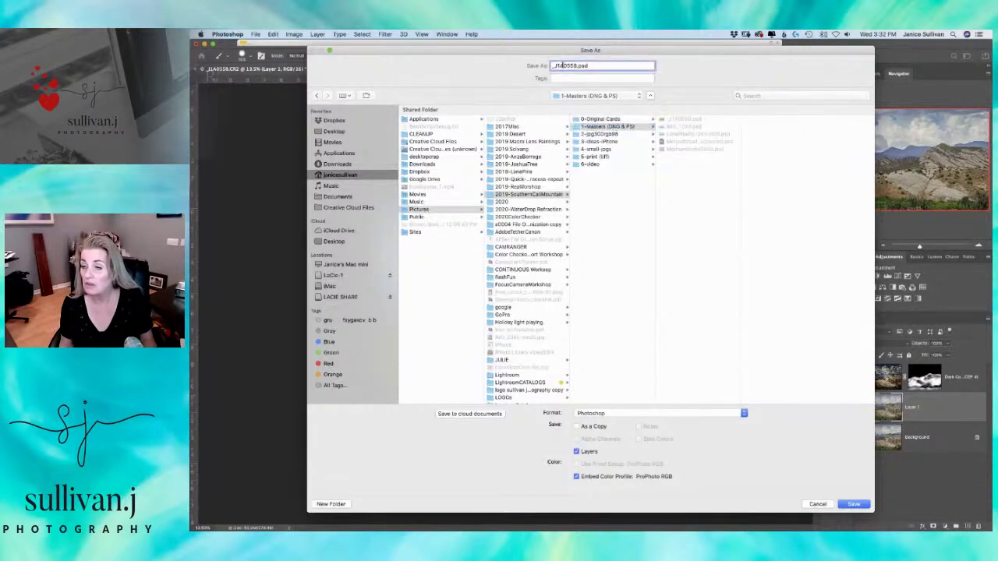
text(MormonRocks-)
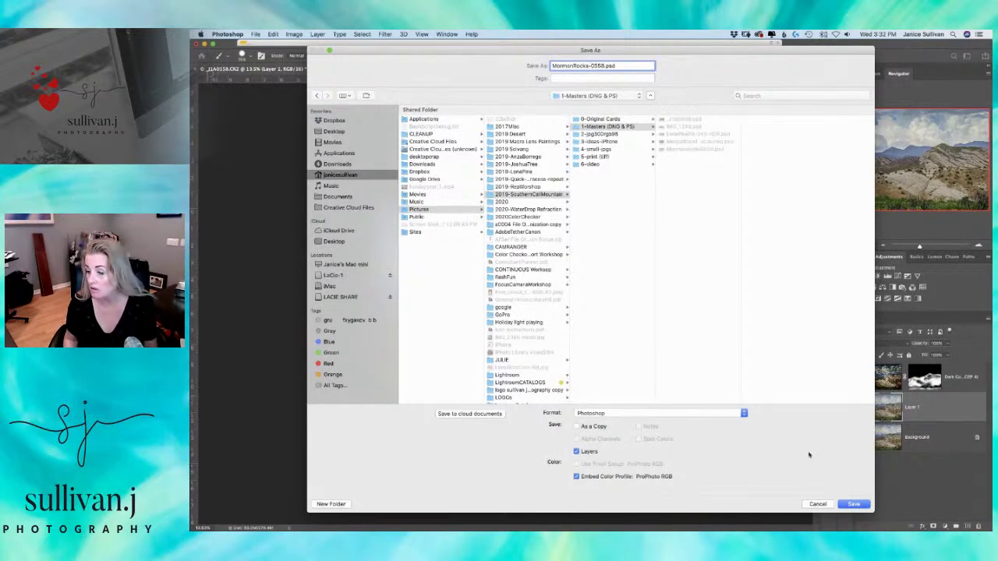
click(861, 504)
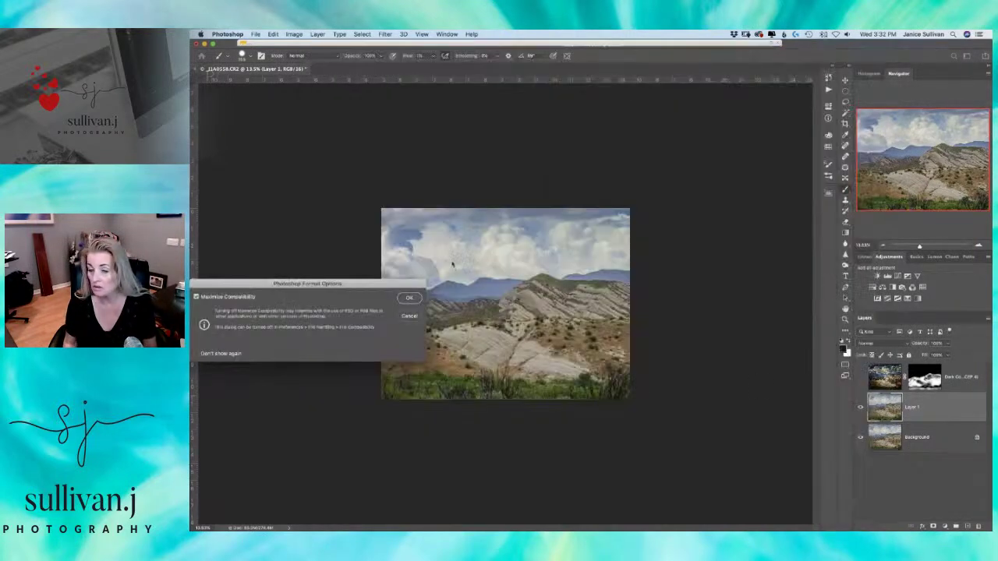
click(409, 300)
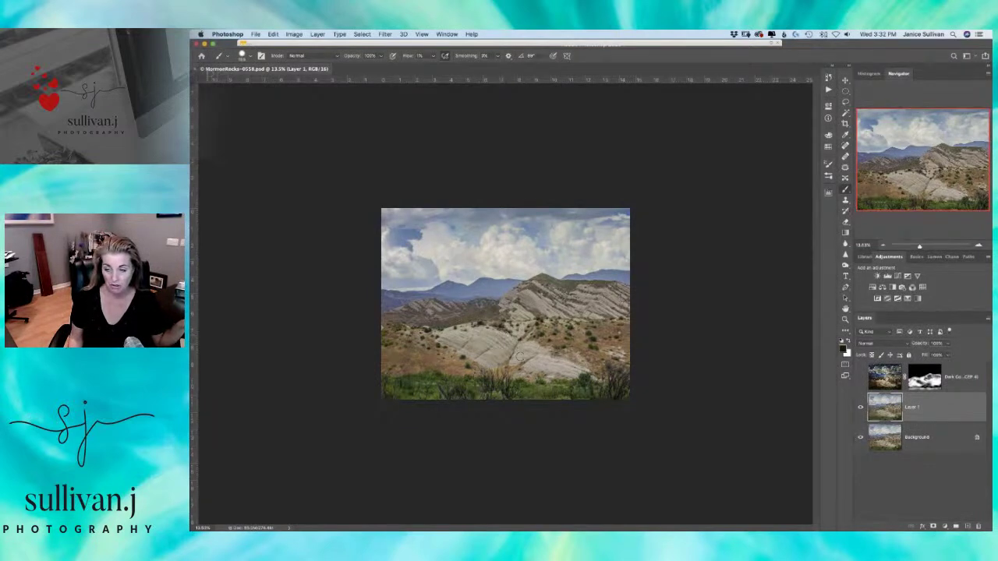
drag(921, 247, 924, 247)
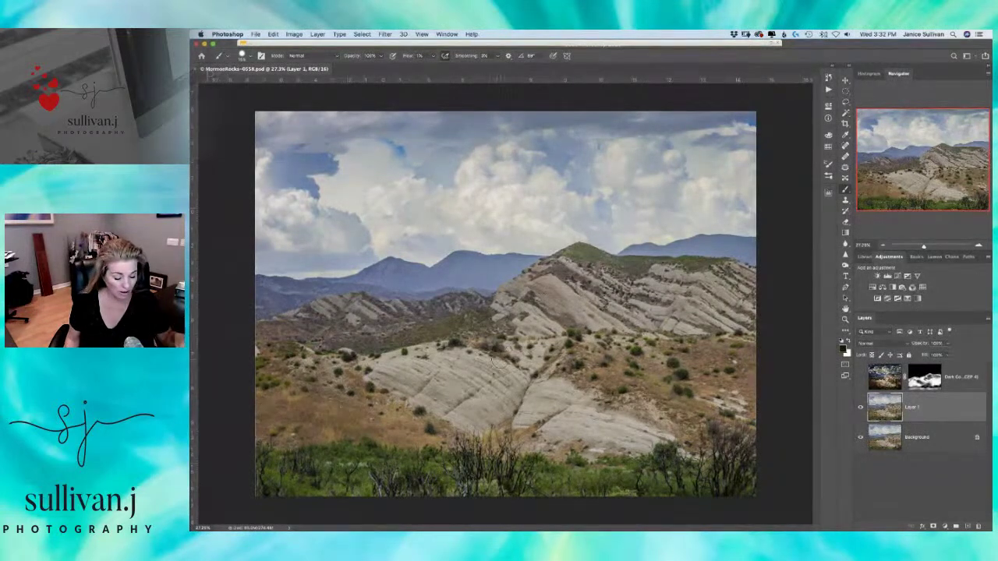
key(F6)
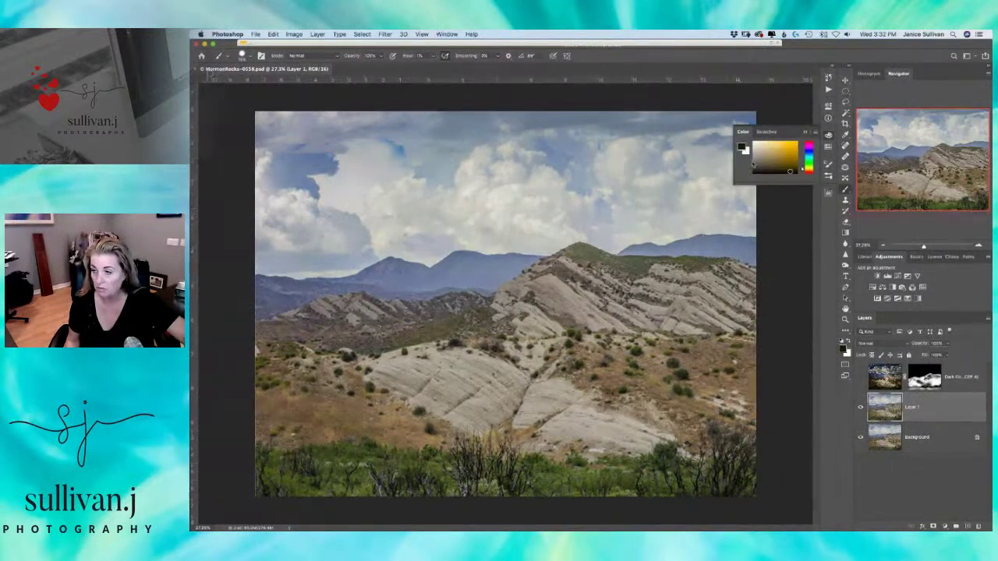
click(807, 133)
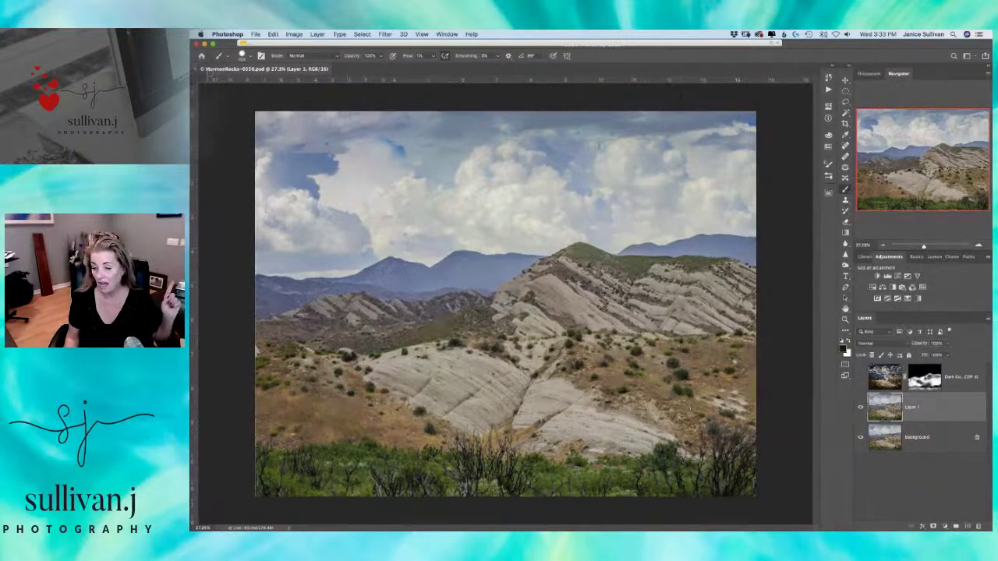
drag(923, 247, 919, 247)
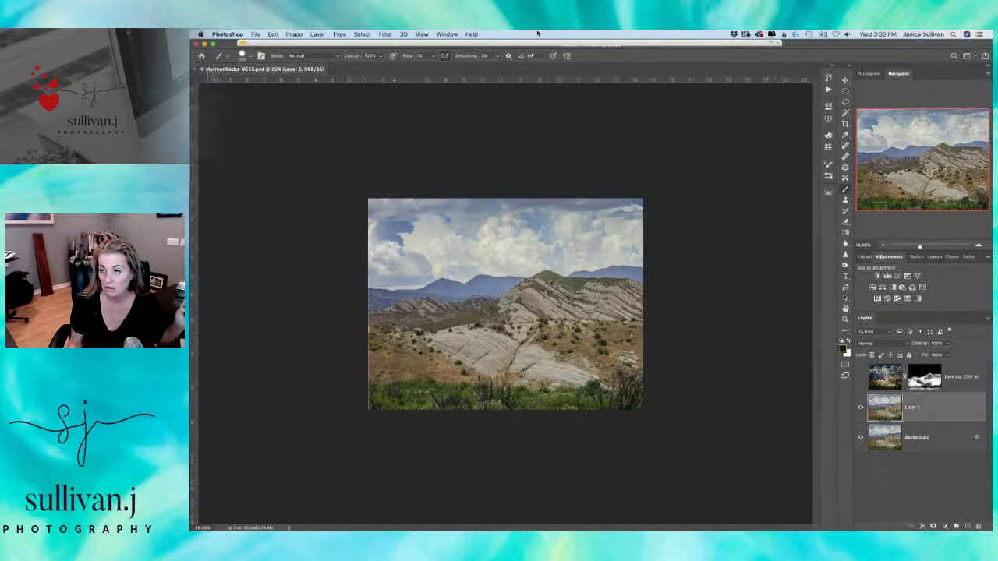
Try black-and-white presets on Layer 1 in Silver Efex Pro 2, including a Push Process preset, and browse the full preset library.
click(772, 42)
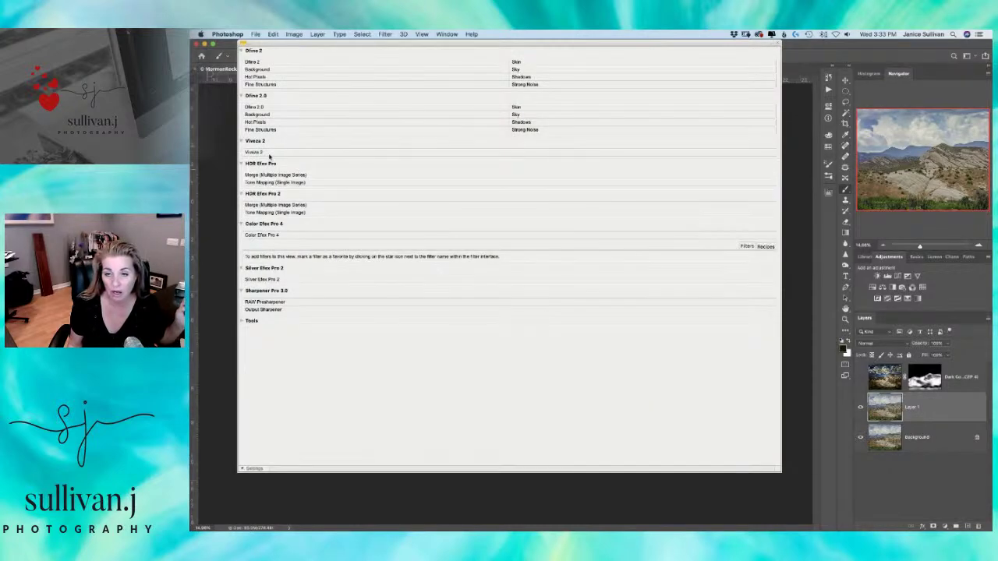
click(279, 281)
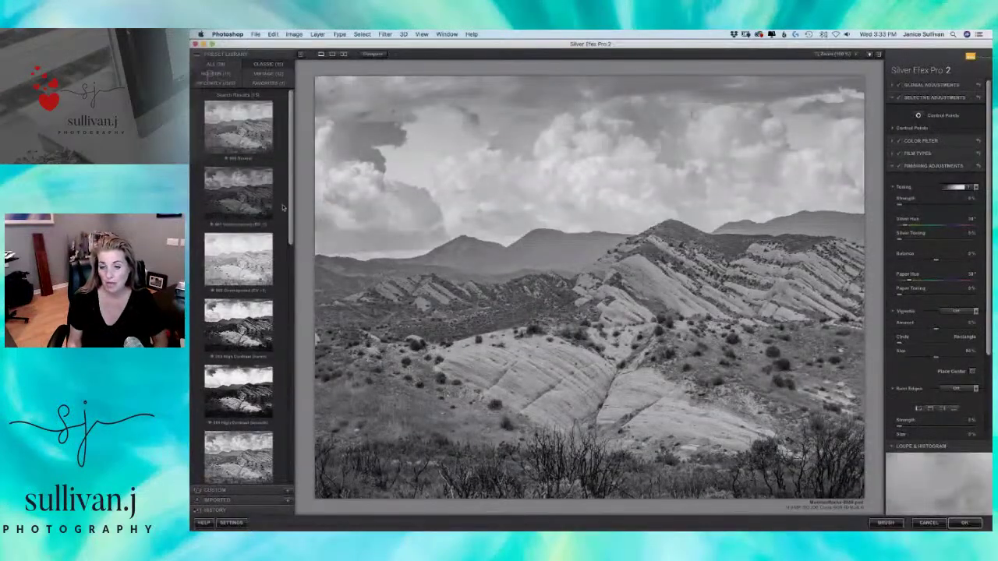
drag(293, 227, 296, 472)
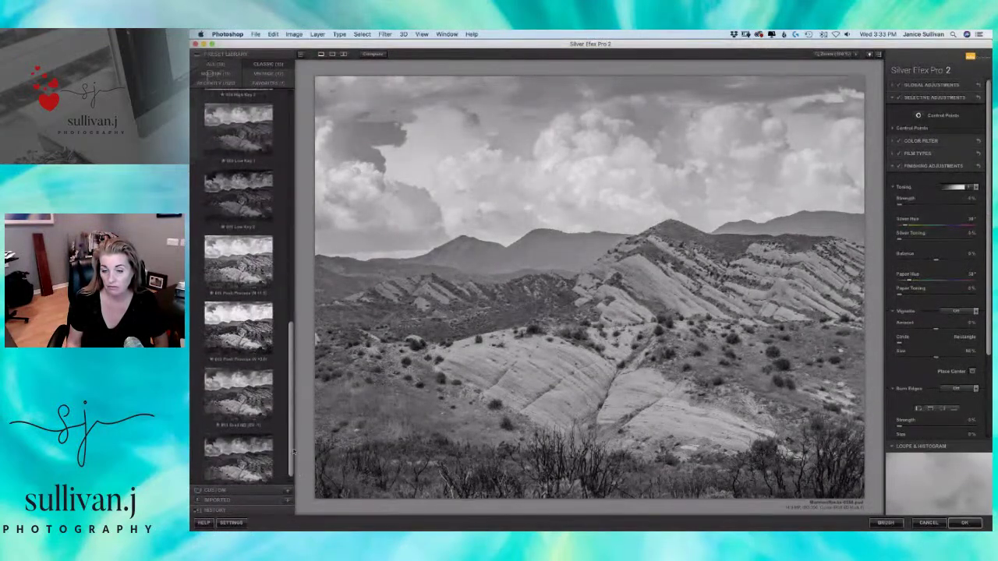
click(269, 348)
scroll(291, 360, down, 1)
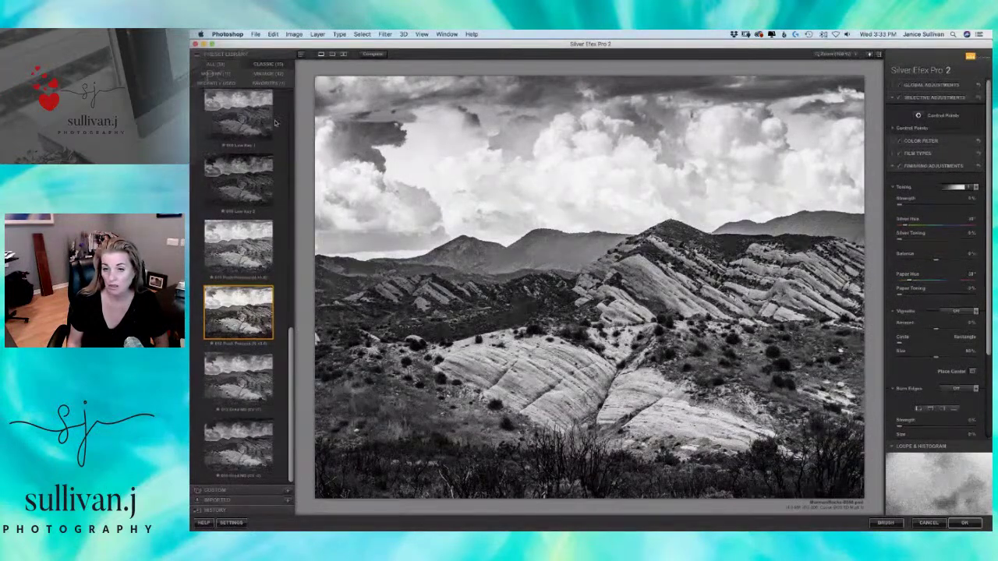
click(215, 64)
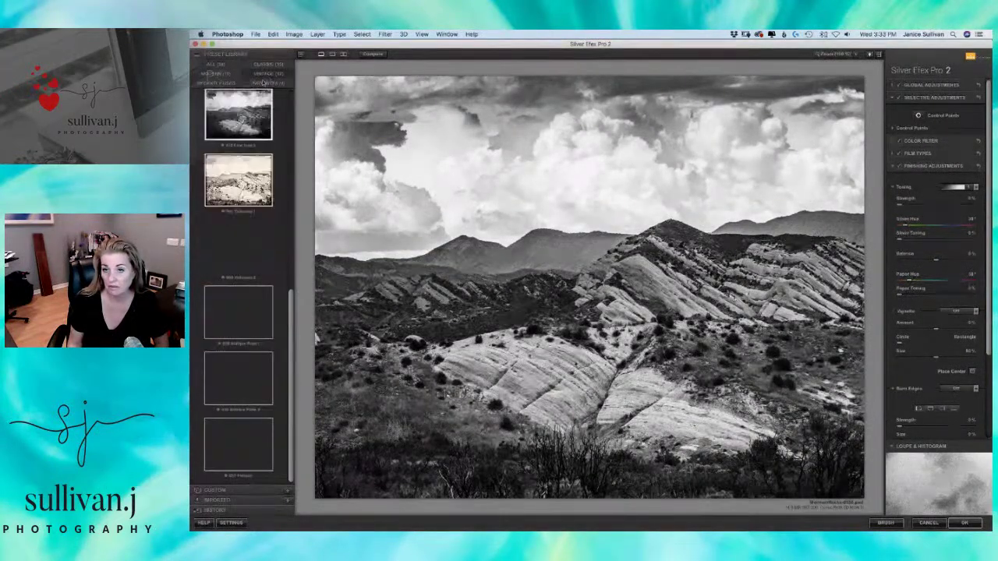
drag(293, 182, 289, 267)
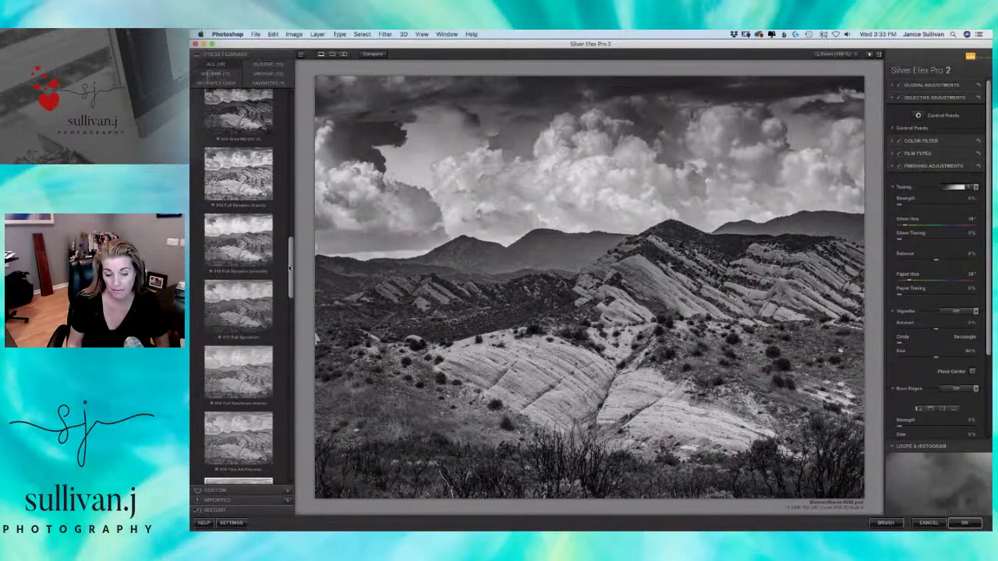
drag(289, 278, 282, 429)
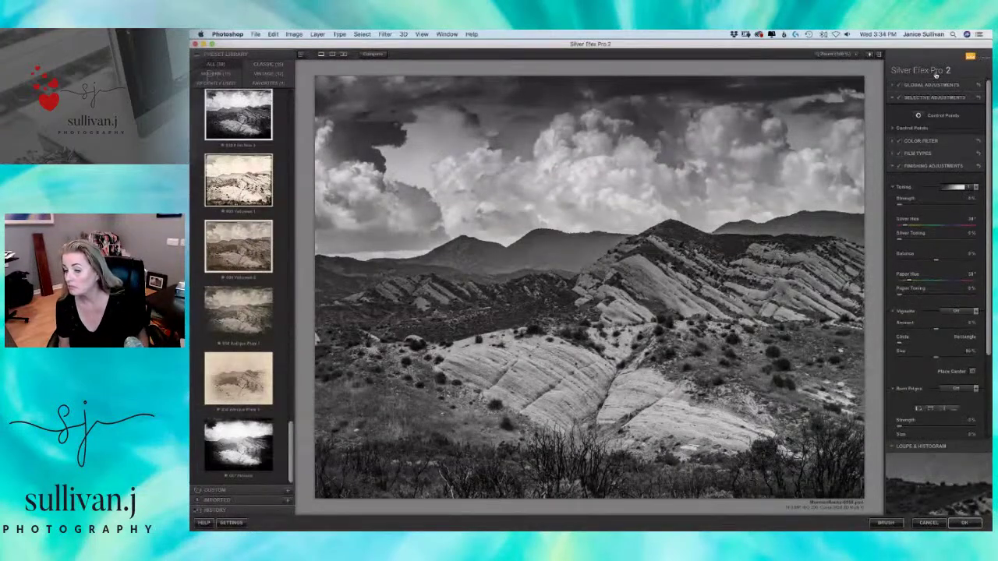
click(944, 522)
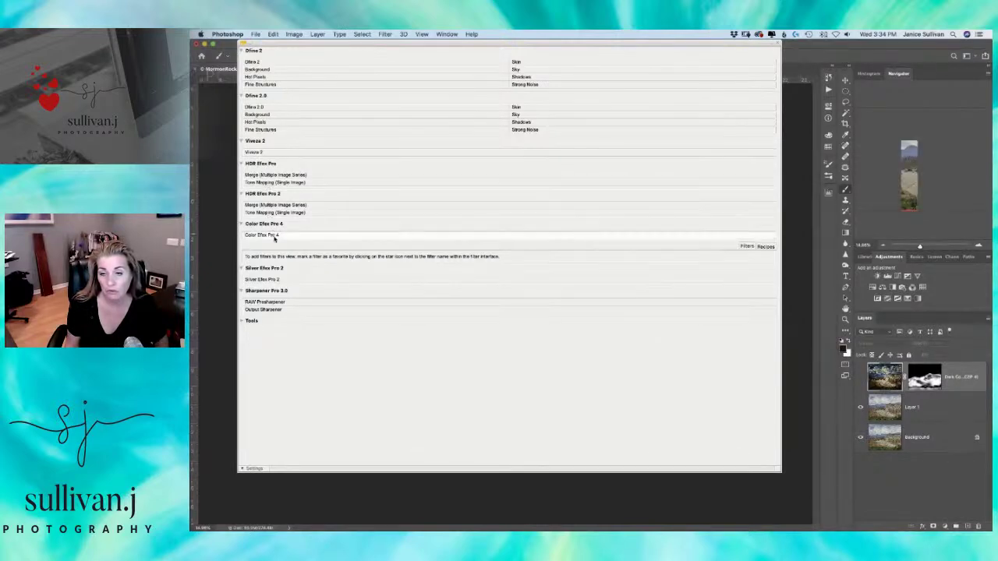
Open Layer 1 in Color Efex Pro 4 and choose the B+W recipe.
click(274, 238)
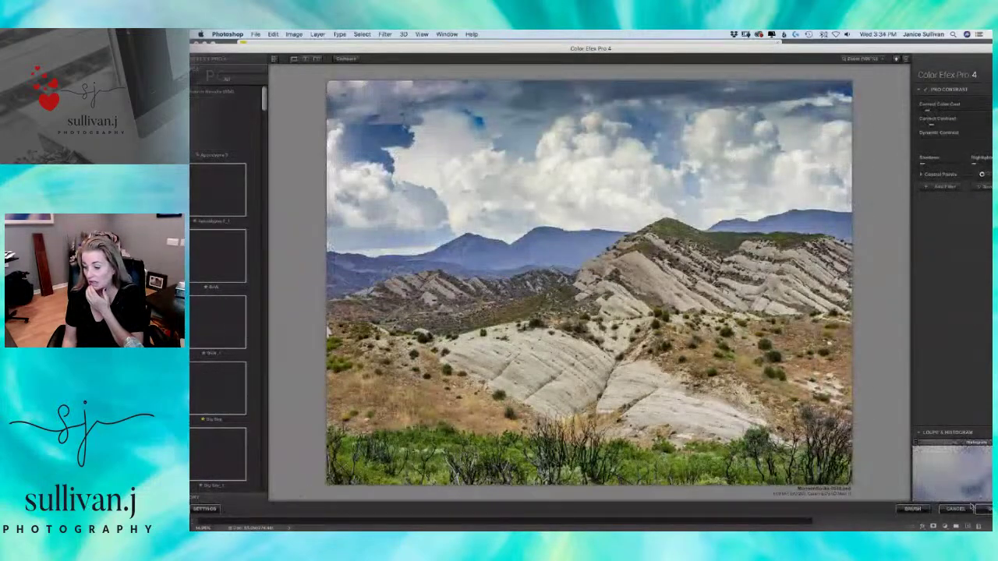
click(963, 509)
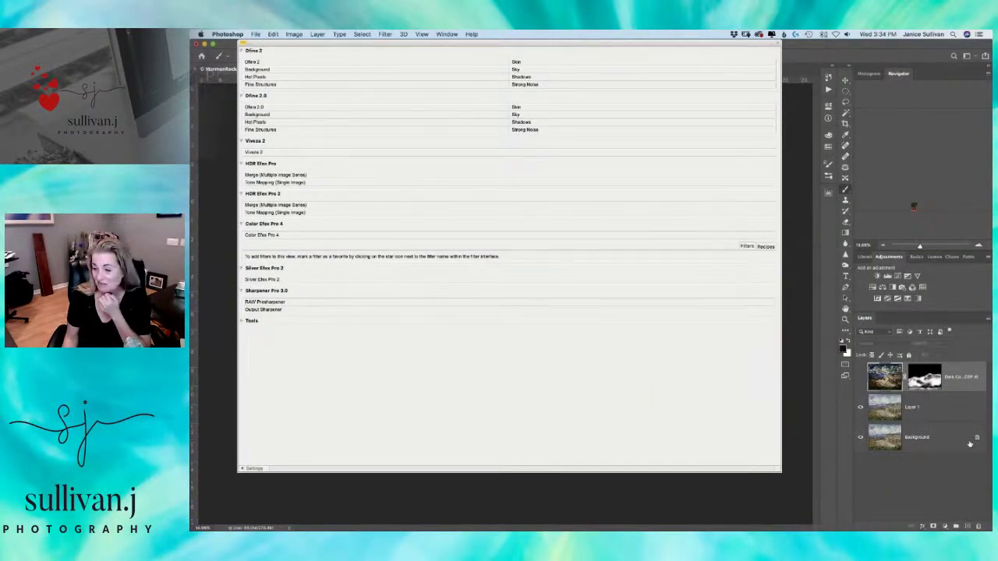
click(902, 406)
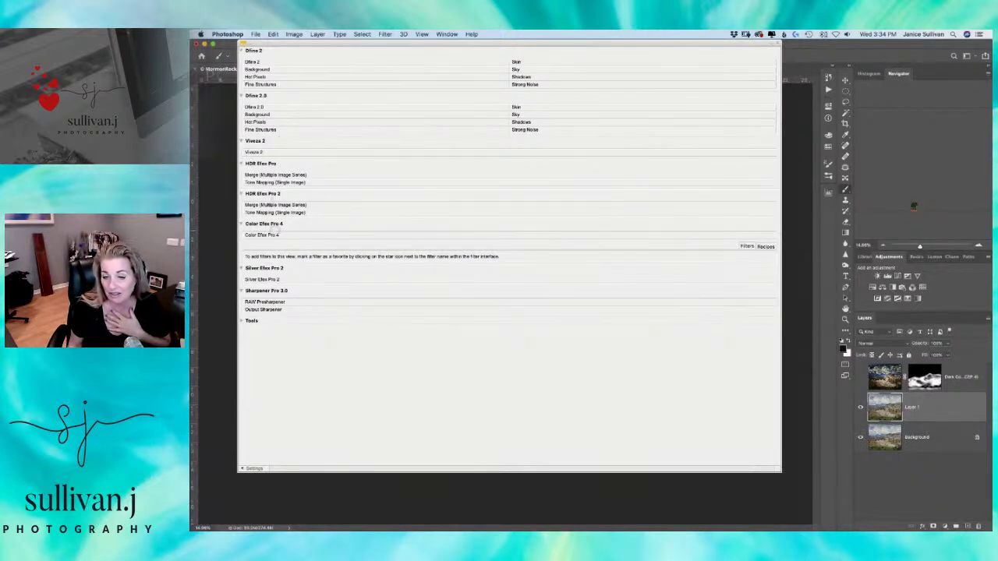
click(265, 234)
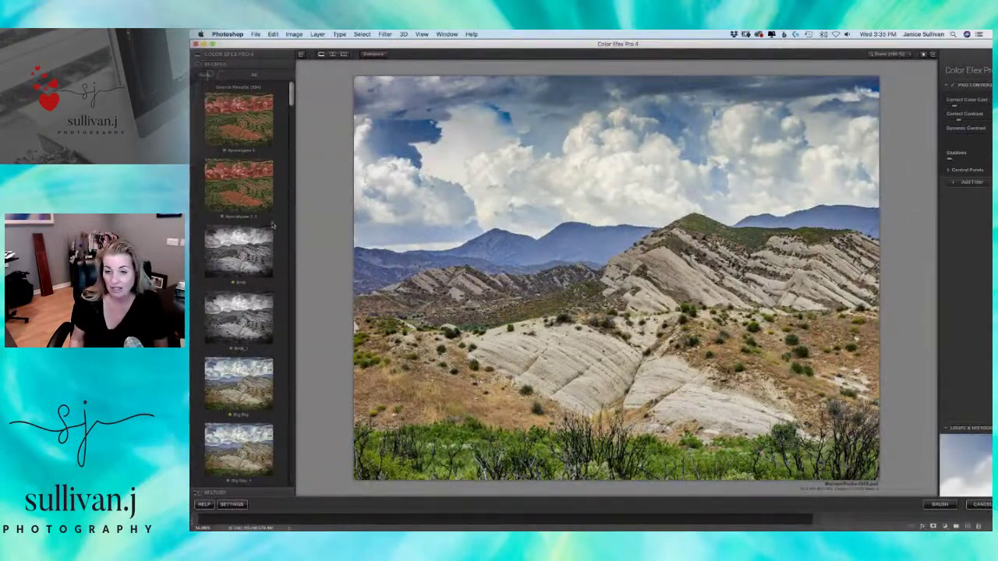
click(256, 248)
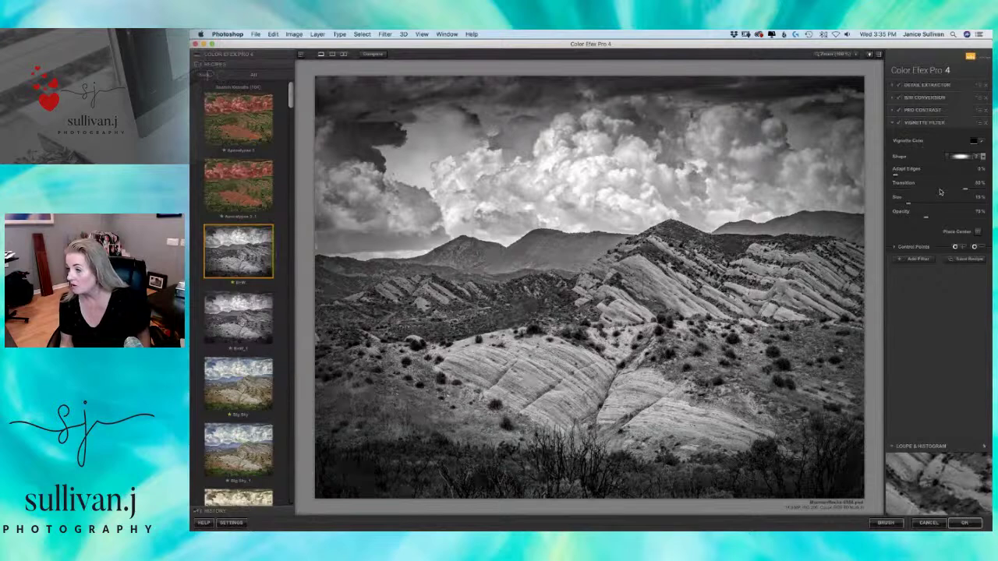
Compare the recipe with and without its BW Conversion and Detail Extractor filters.
click(895, 111)
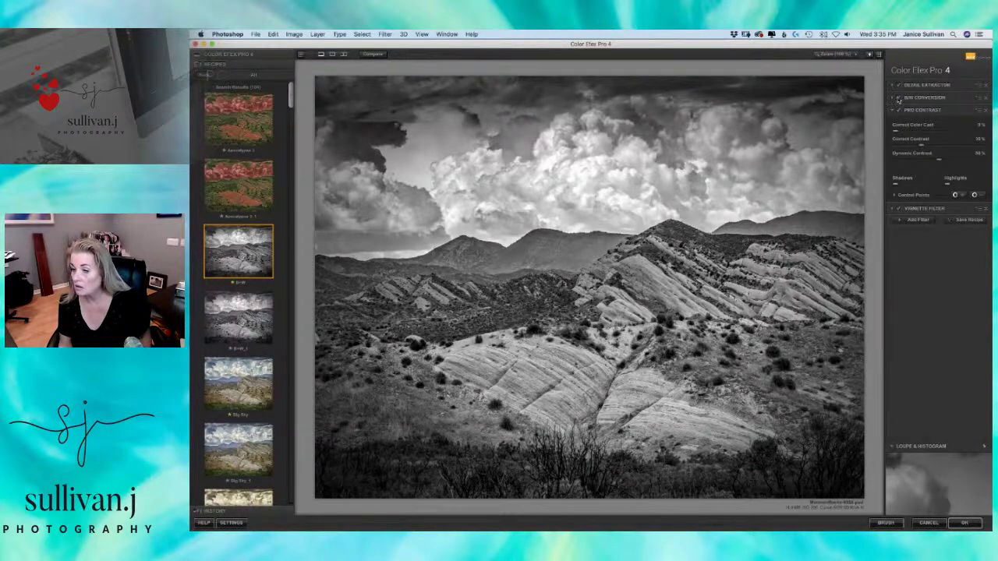
click(900, 99)
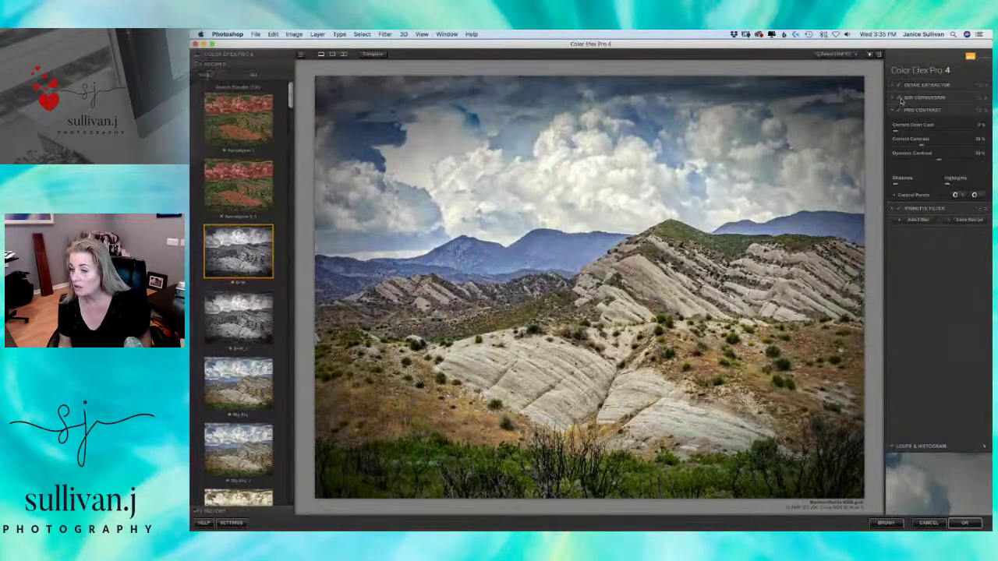
click(901, 99)
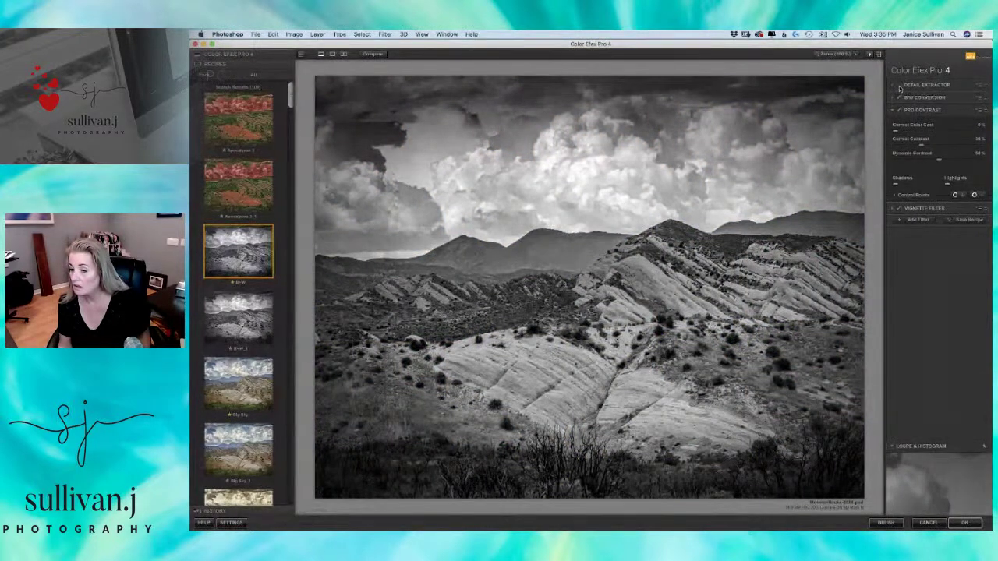
click(899, 86)
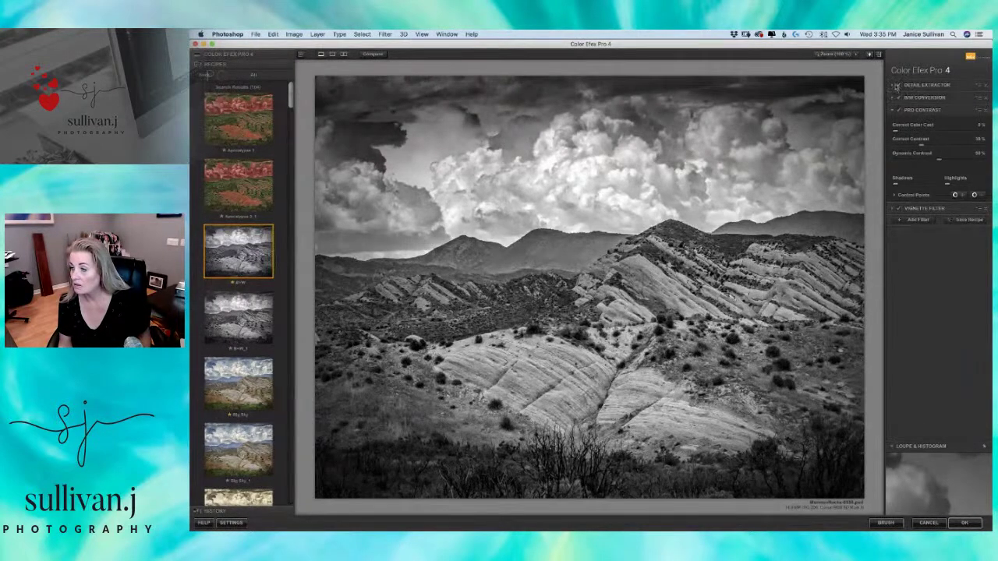
Place a subtractive Detail Extractor control point on the bright clouds near the sky's center and adjust its effect.
click(901, 86)
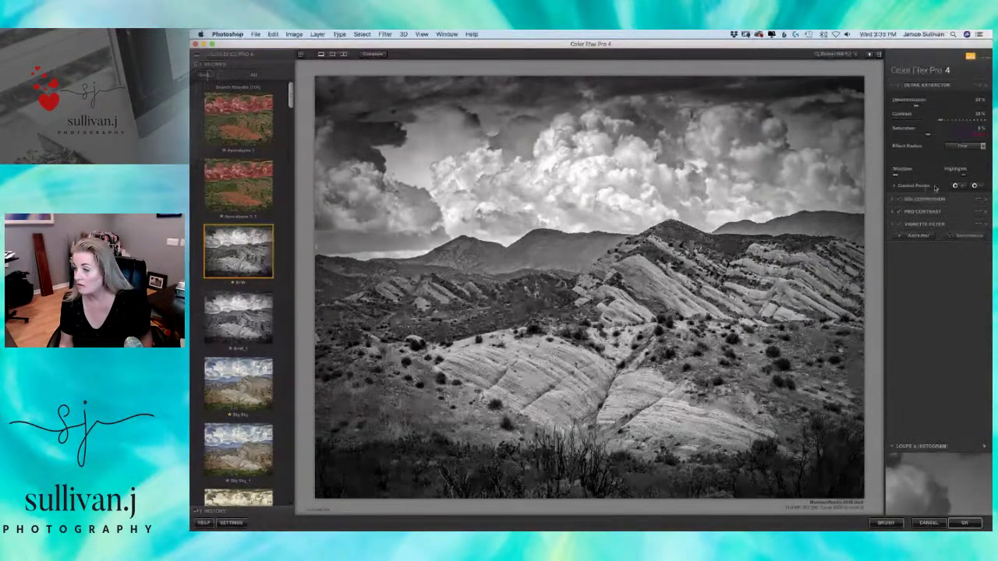
click(978, 187)
click(587, 164)
drag(601, 173, 618, 173)
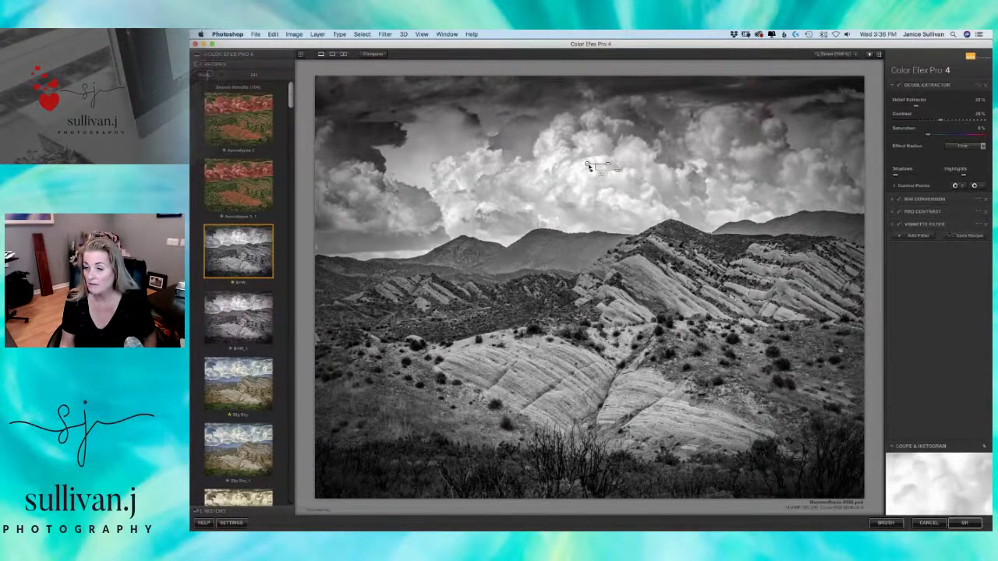
Show the BW Conversion filter's settings and apply the B+W recipe to the landscape.
mouse_move(588, 167)
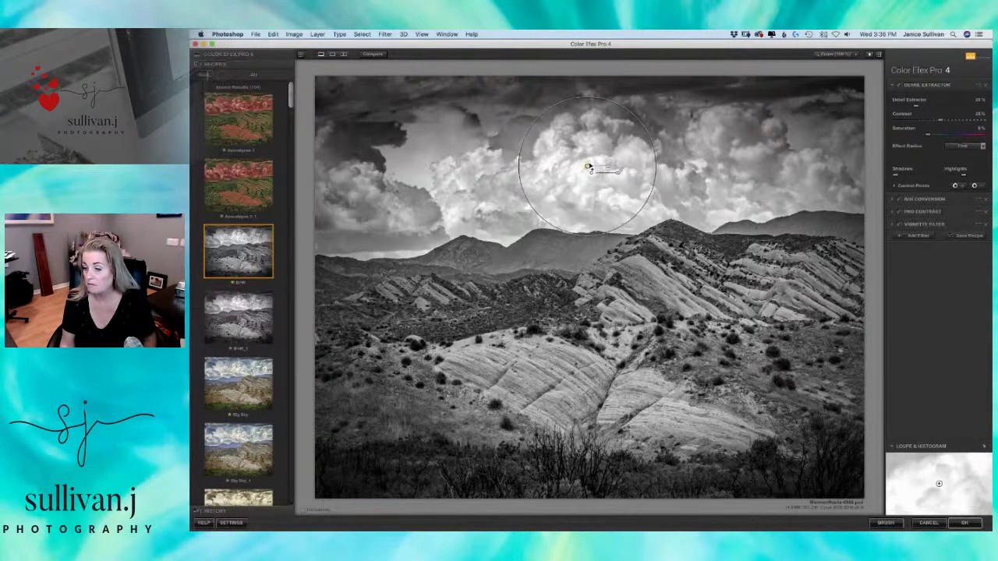
click(895, 201)
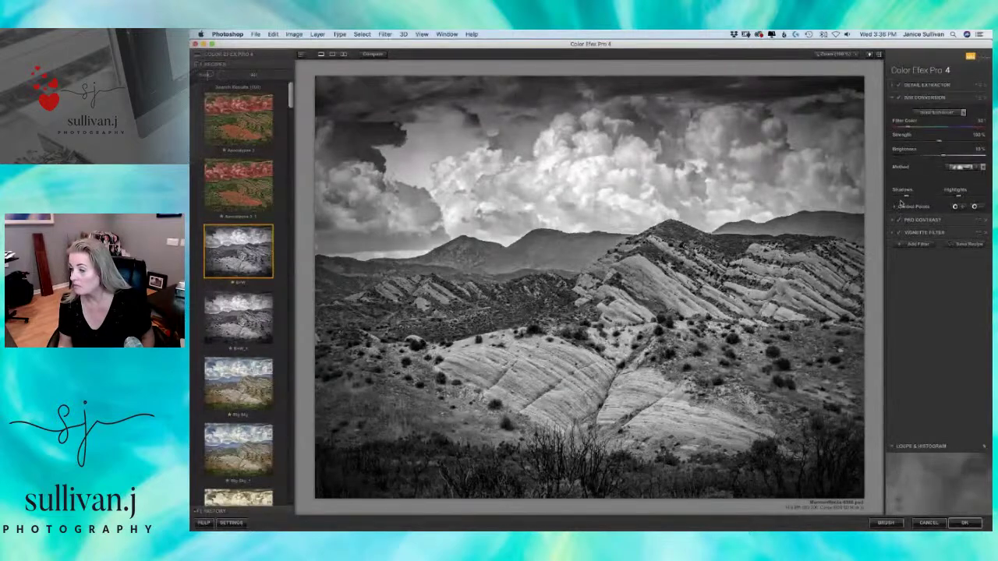
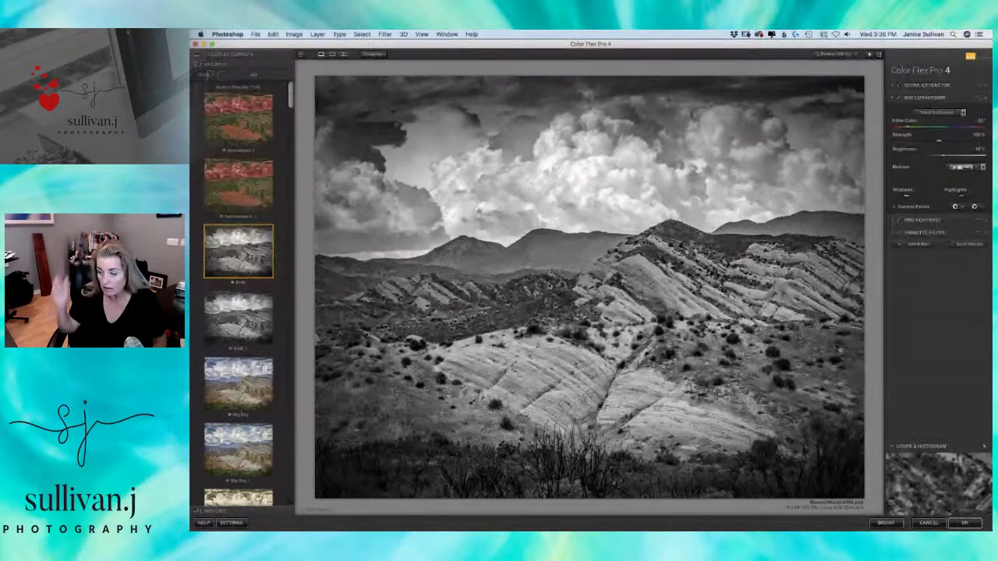
click(966, 523)
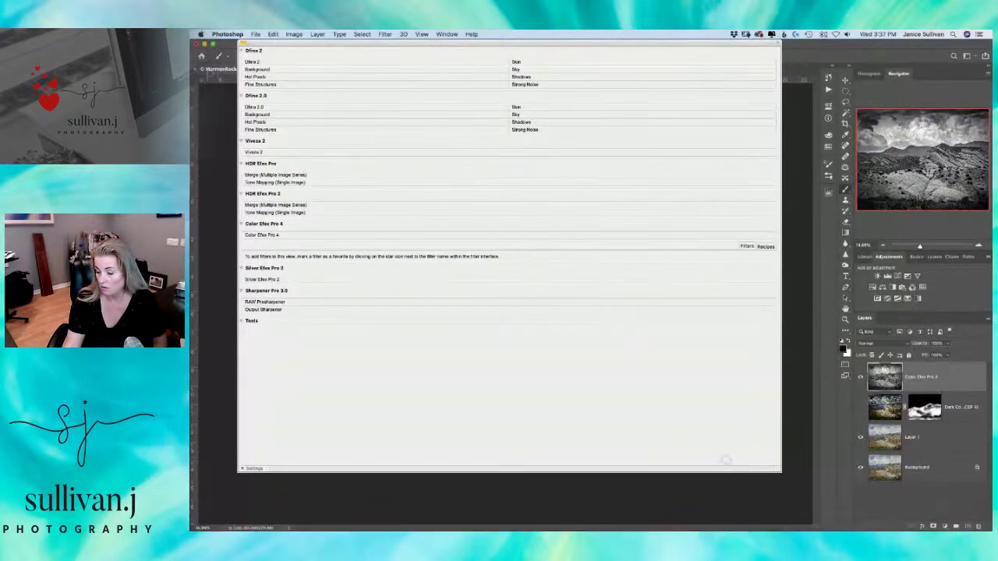
Collapse the Nik filter selection window and save the layered landscape document.
click(844, 294)
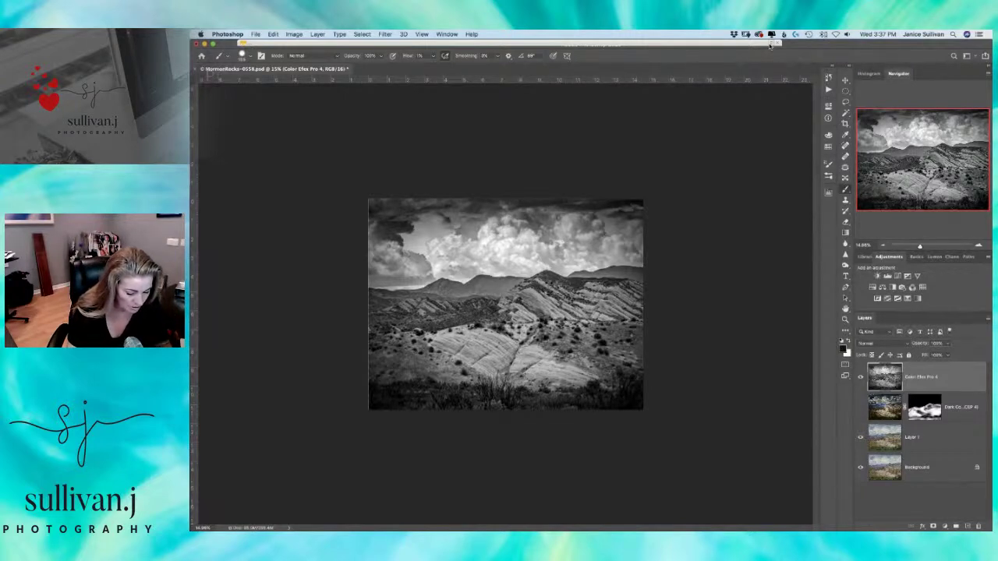
key(super+s)
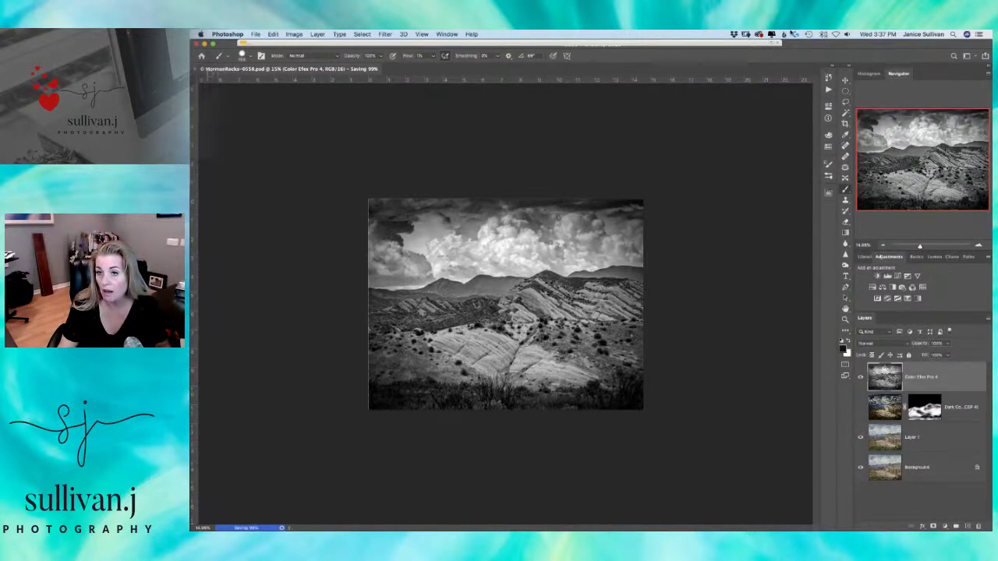
Switch to Lightroom Classic and display the Quick Collection as a thumbnail grid in the Library.
mouse_move(442, 518)
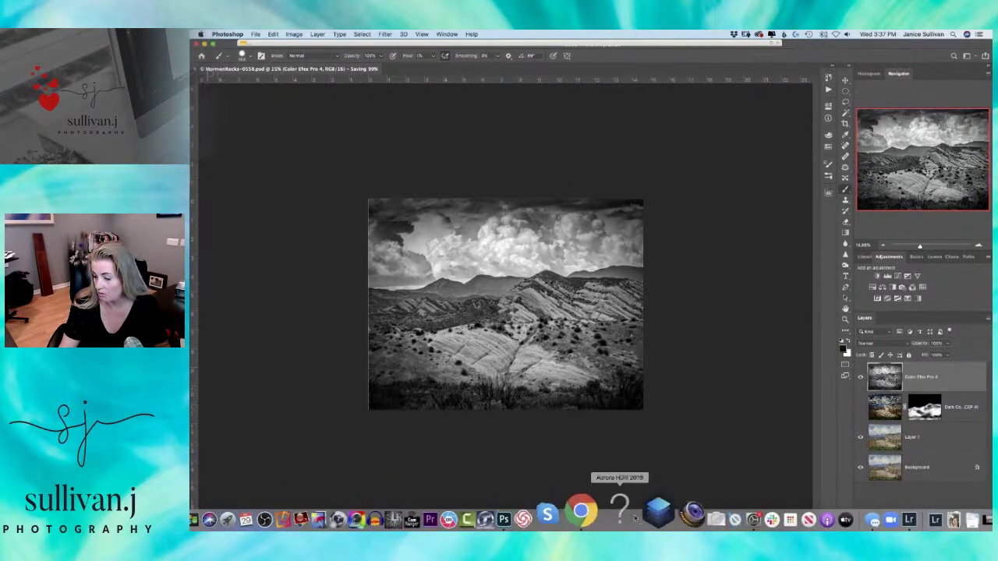
click(895, 510)
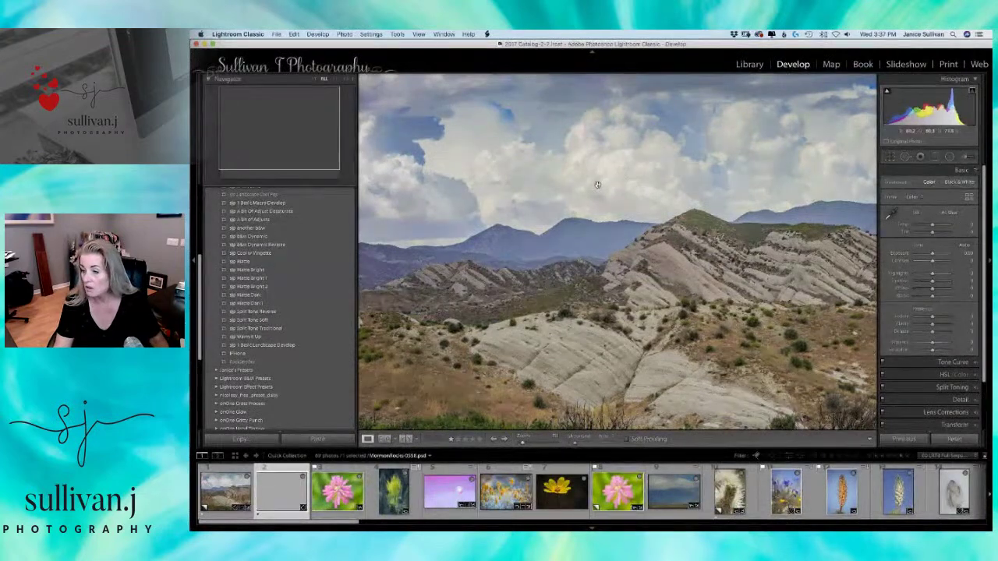
click(752, 66)
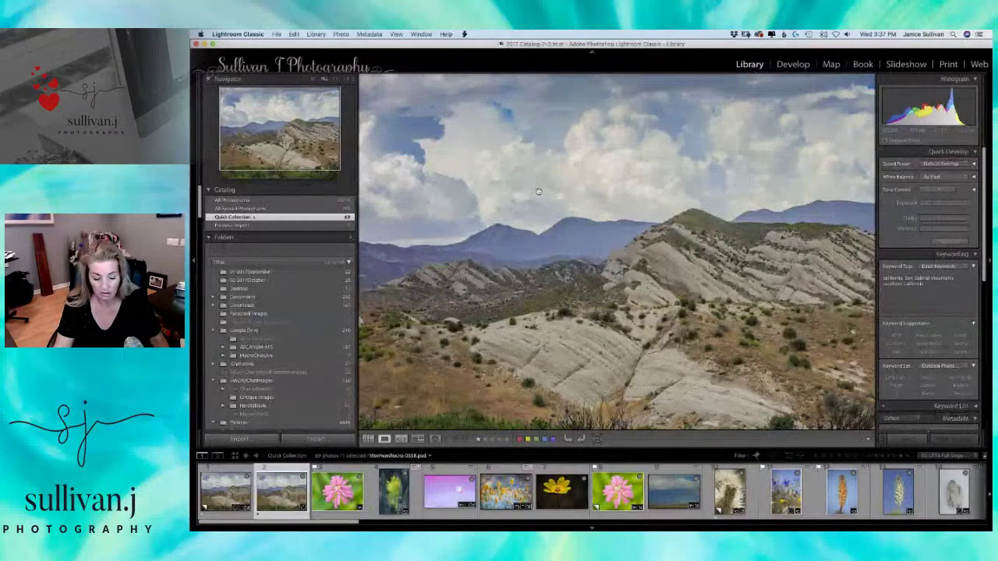
key(g)
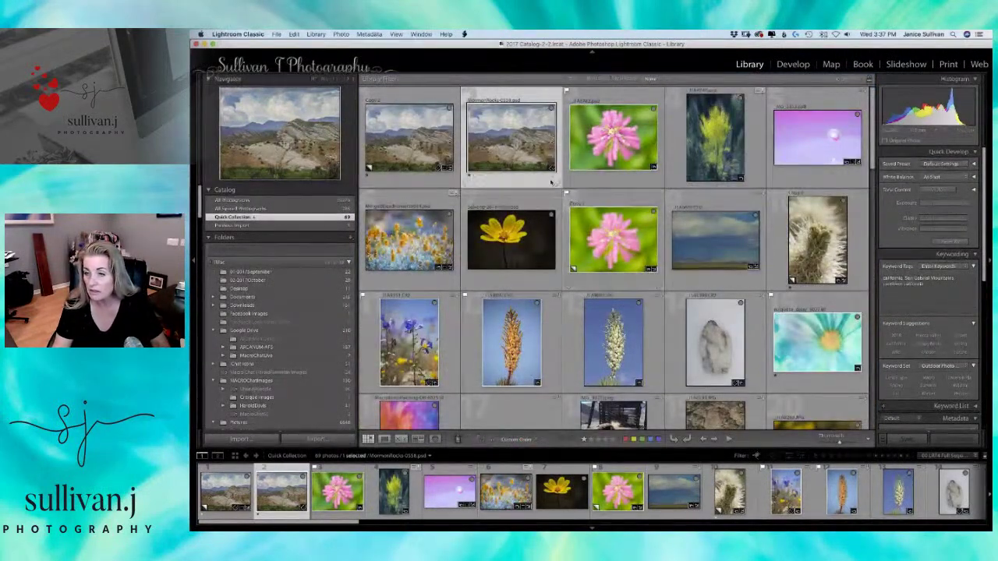
Open the raw CR2 landscape's virtual copy, Copy 2, for editing in the Develop module.
click(441, 154)
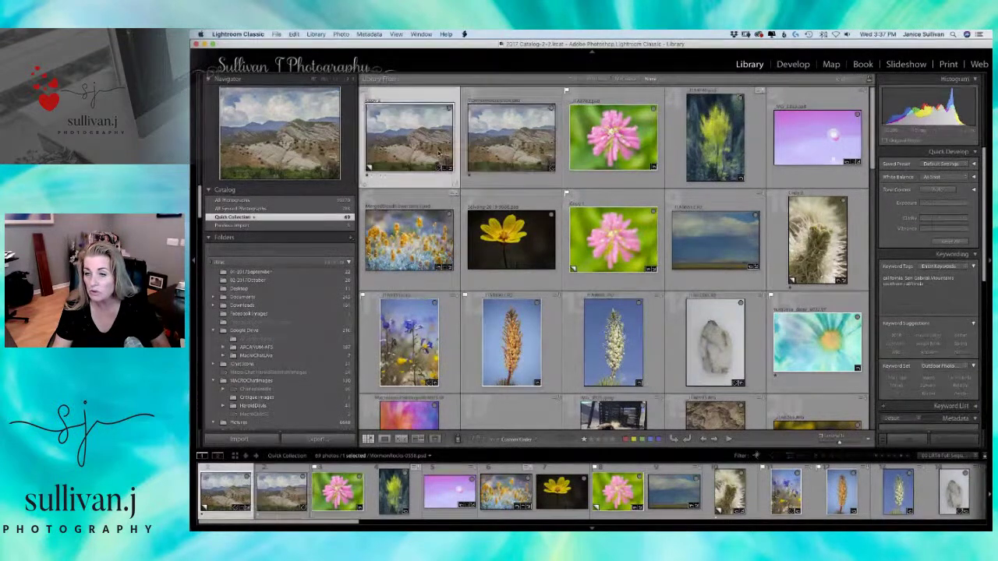
double_click(440, 154)
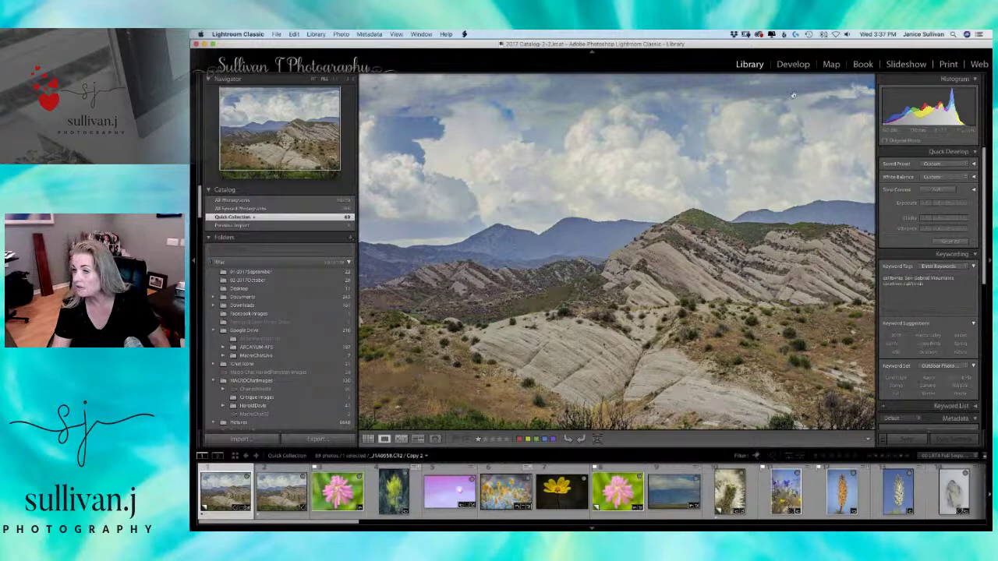
click(789, 69)
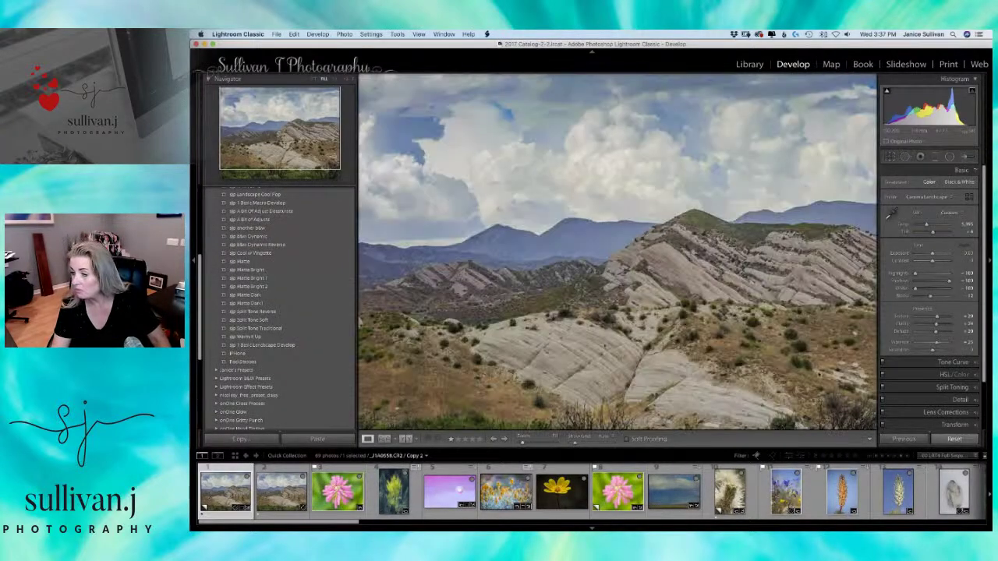
Reset the develop adjustments on Copy 2 of the rock landscape photo and review its capture metadata in the Library.
click(954, 439)
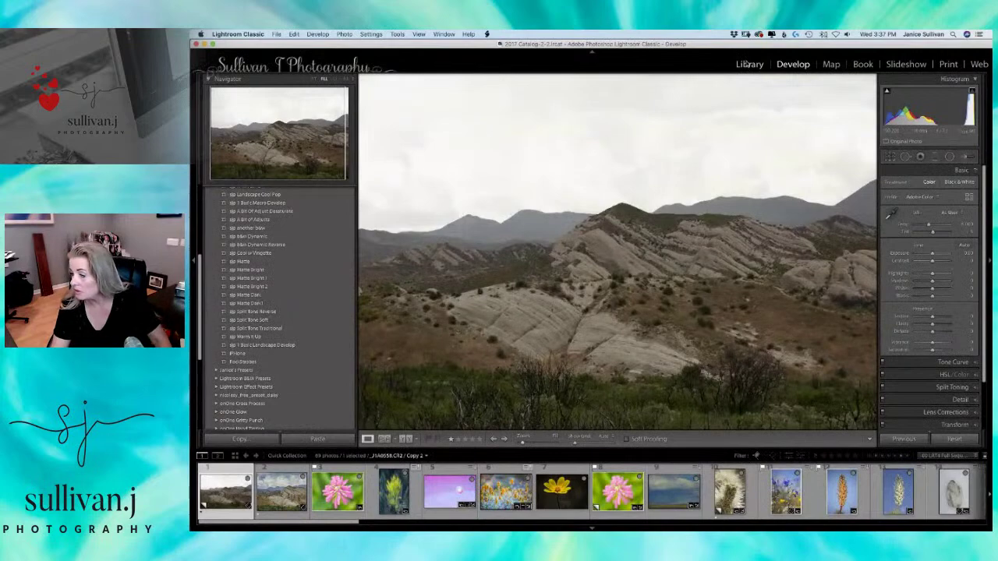
key(e)
scroll(927, 265, down, 4)
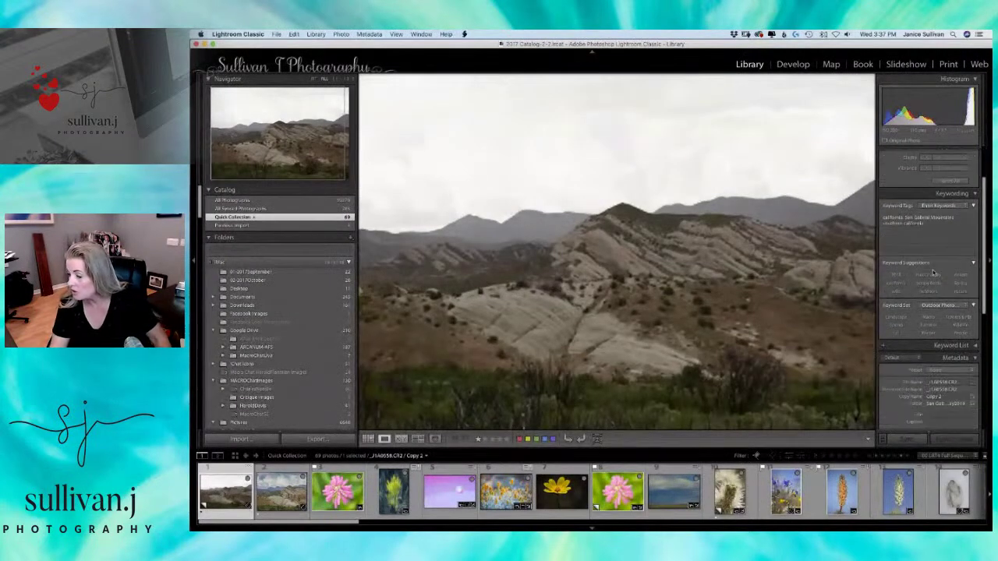
scroll(933, 271, down, 6)
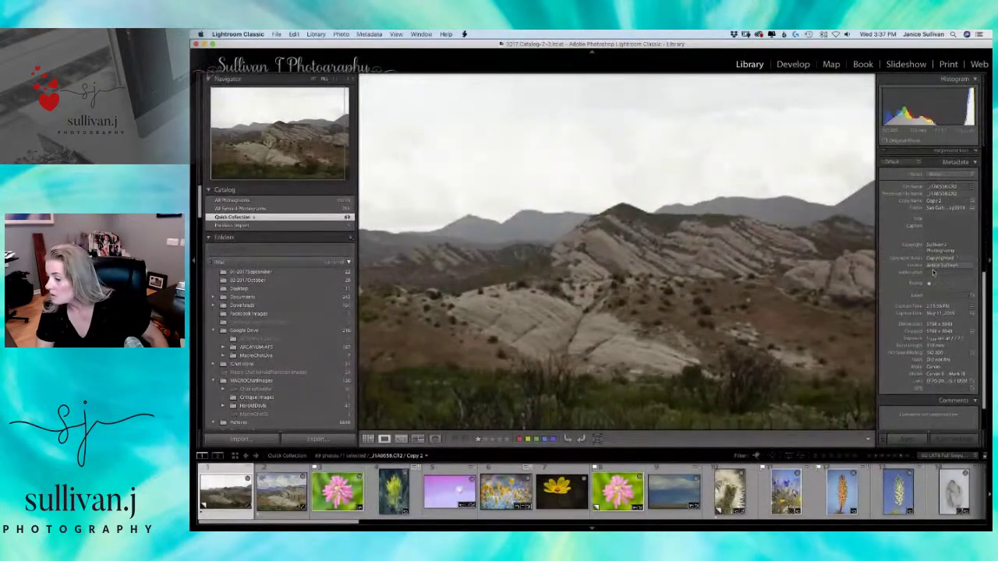
scroll(933, 274, down, 2)
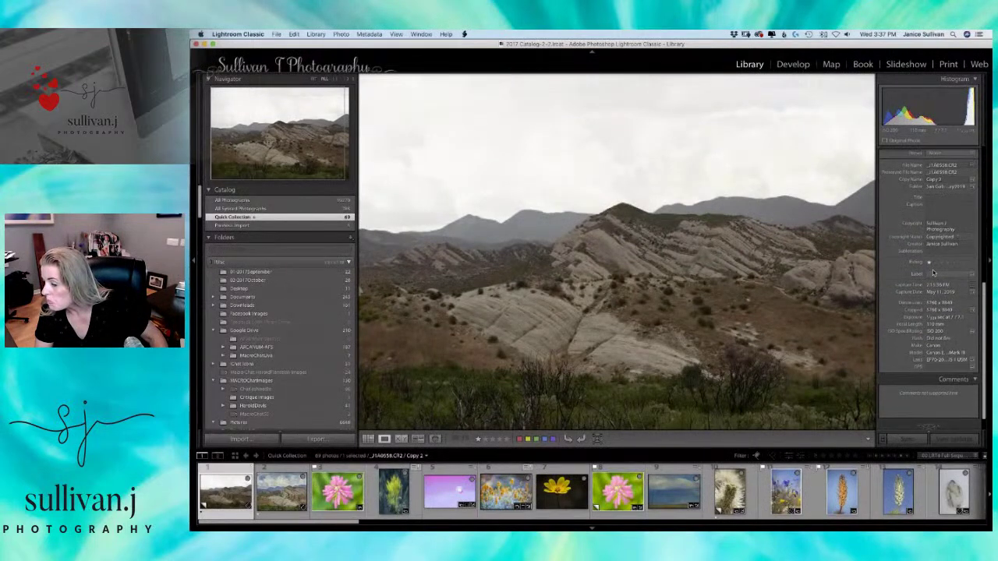
scroll(933, 269, down, 2)
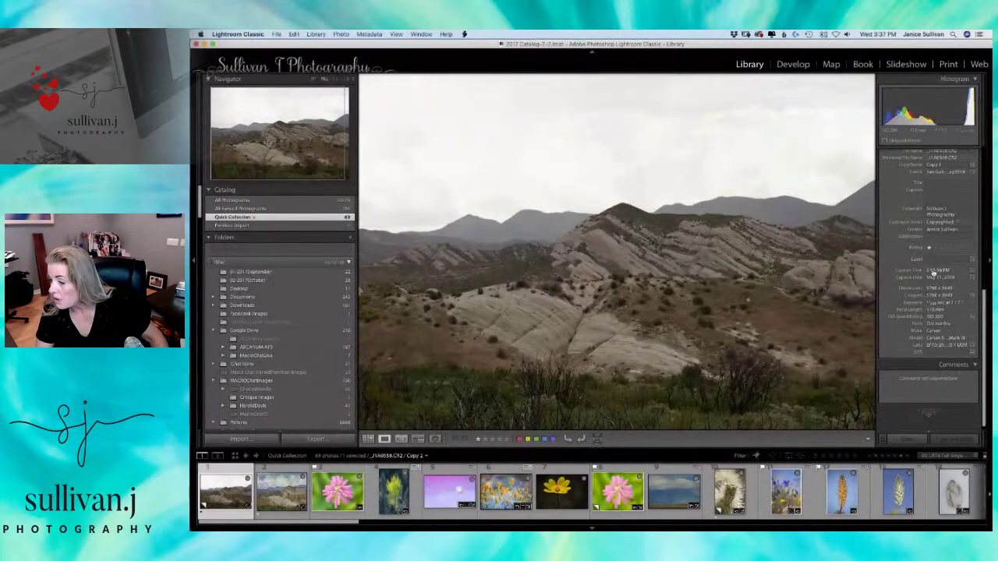
scroll(932, 271, down, 1)
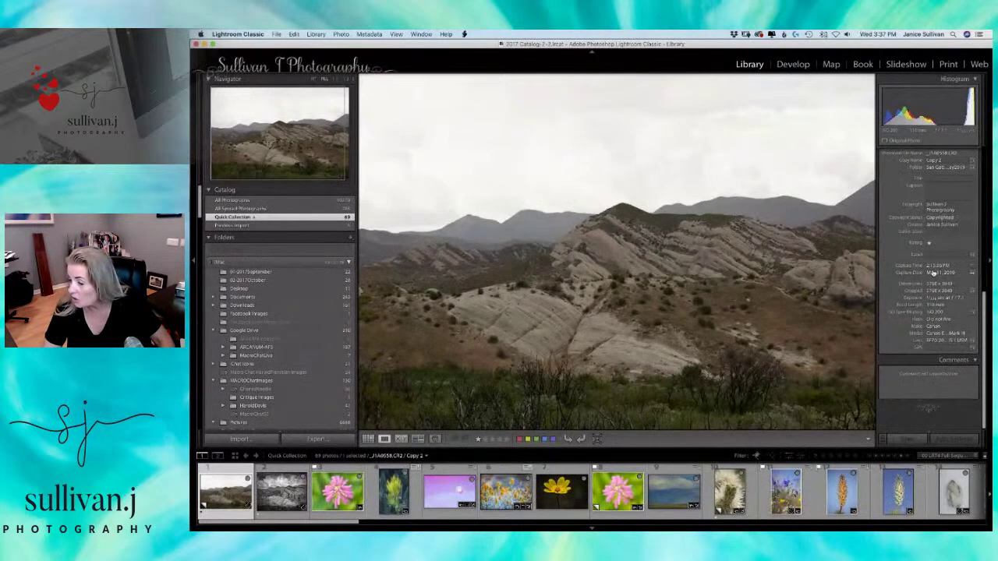
scroll(936, 281, up, 1)
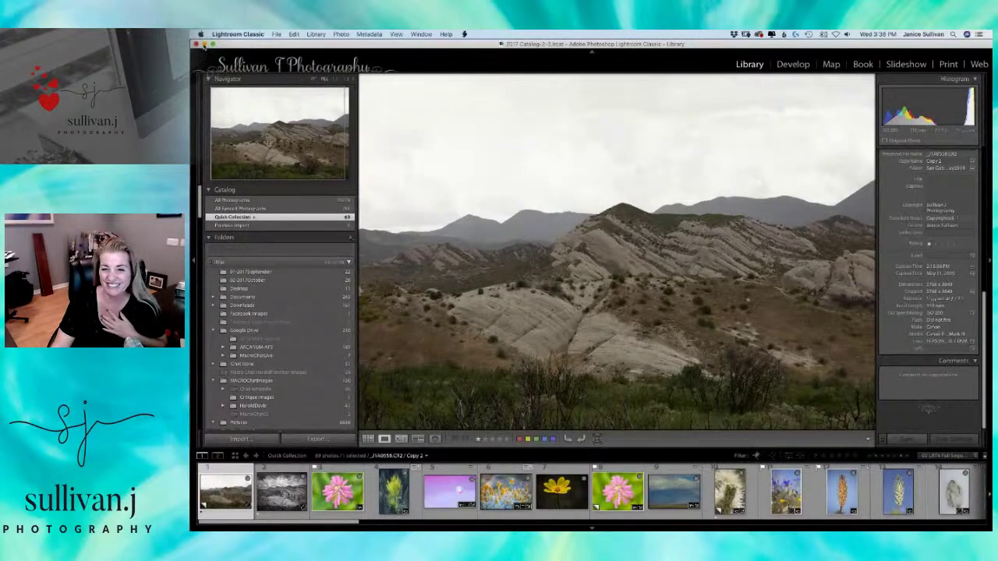
Switch to Photoshop and use Lumenzia to add a Dodge / Burn layer of 50% gray pixels for all tones above Color Efex Pro 4.
click(202, 44)
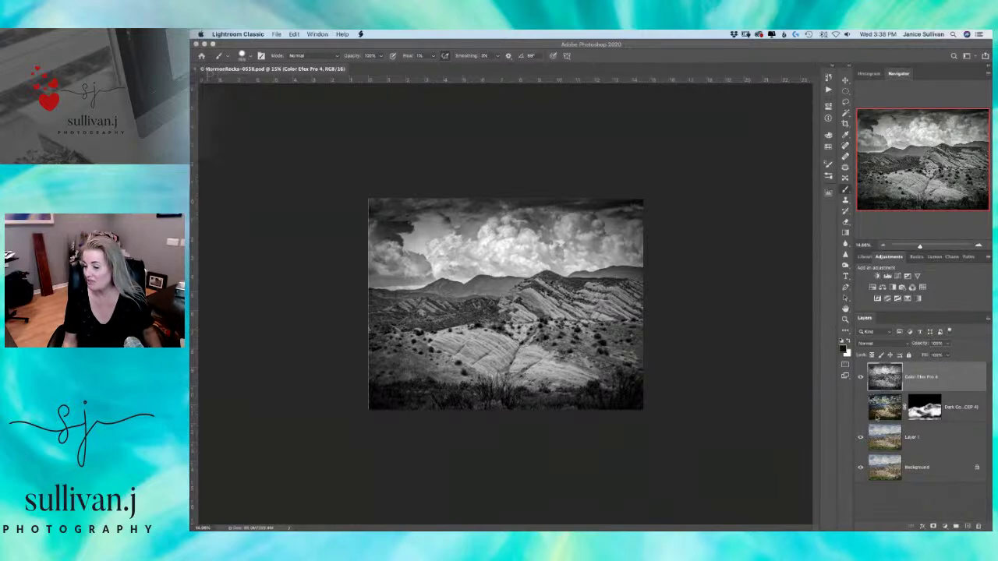
drag(920, 247, 924, 246)
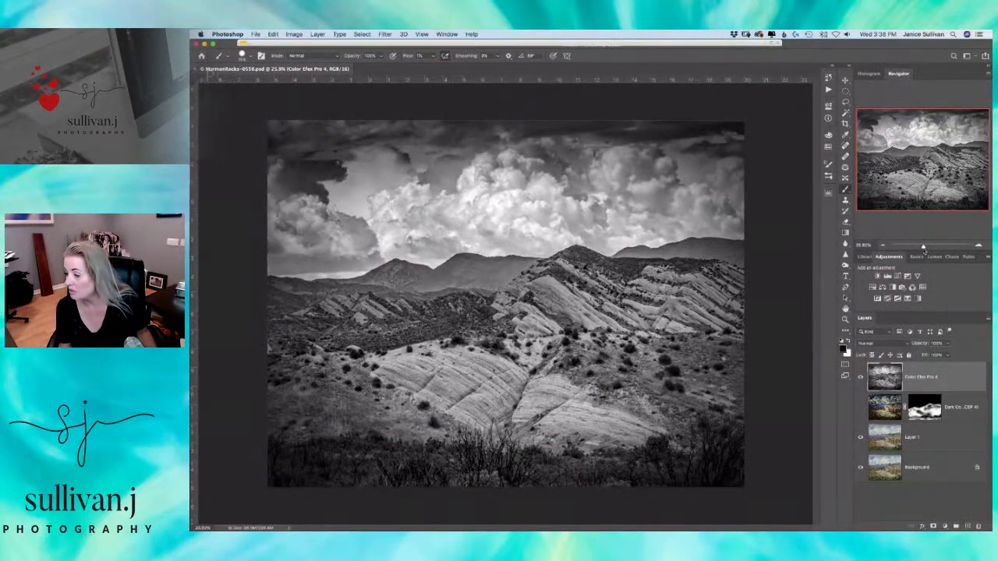
click(925, 257)
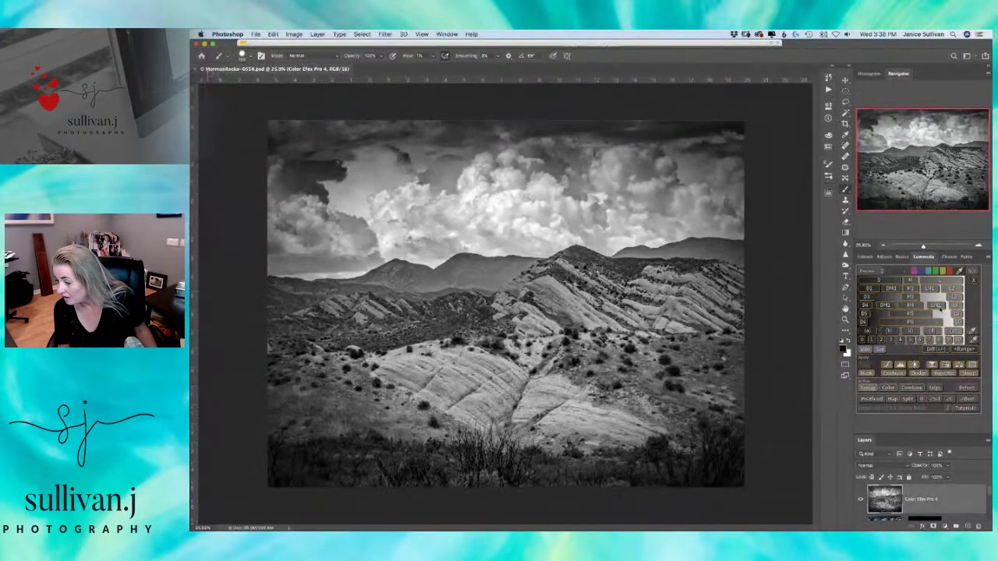
click(920, 374)
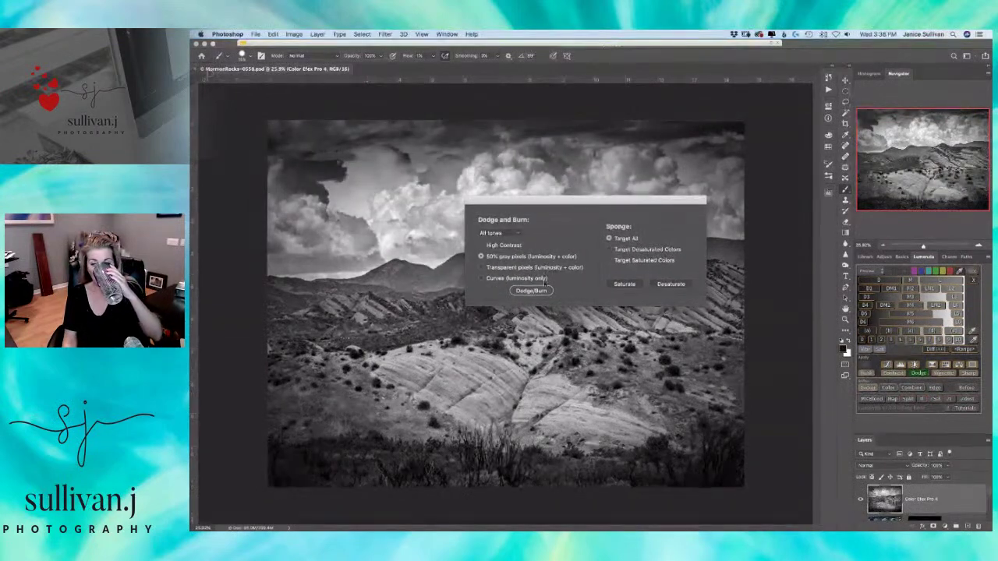
click(538, 291)
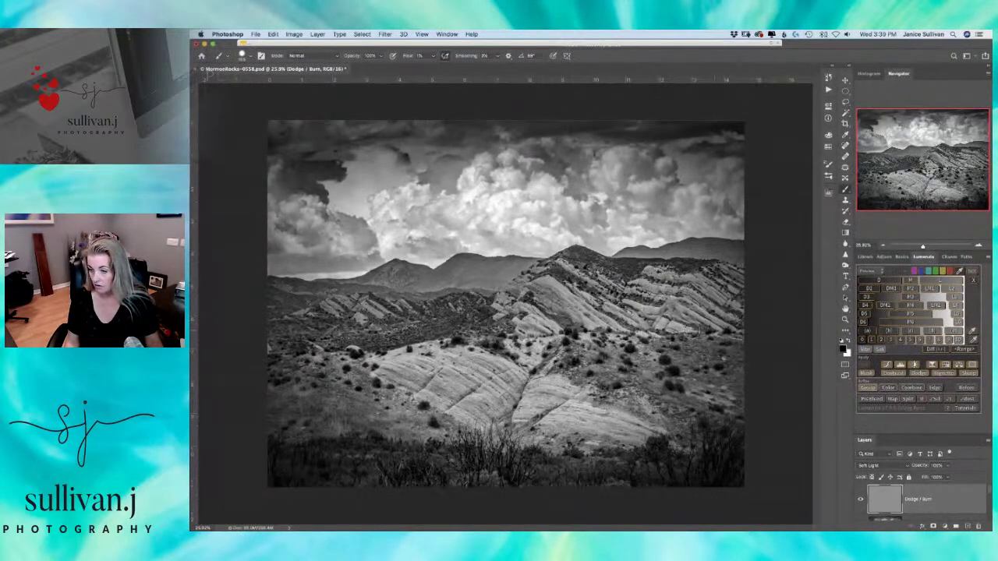
Dodge the pale foreground rocks, the main hill's slope and the left ridge with a white brush on the Dodge / Burn layer.
mouse_move(558, 315)
mouse_down()
mouse_move(580, 326)
mouse_move(574, 260)
mouse_up()
drag(573, 295, 575, 296)
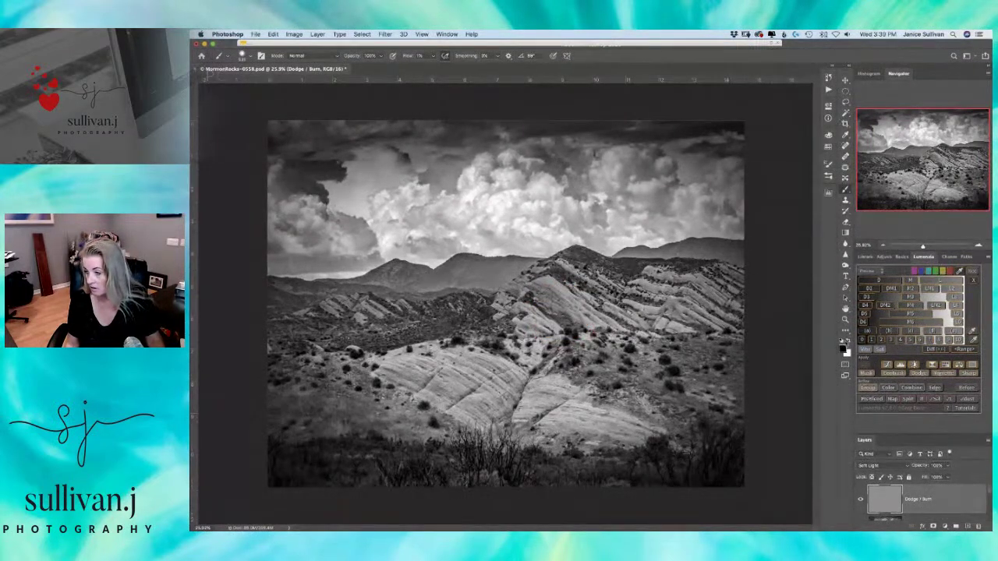
click(848, 341)
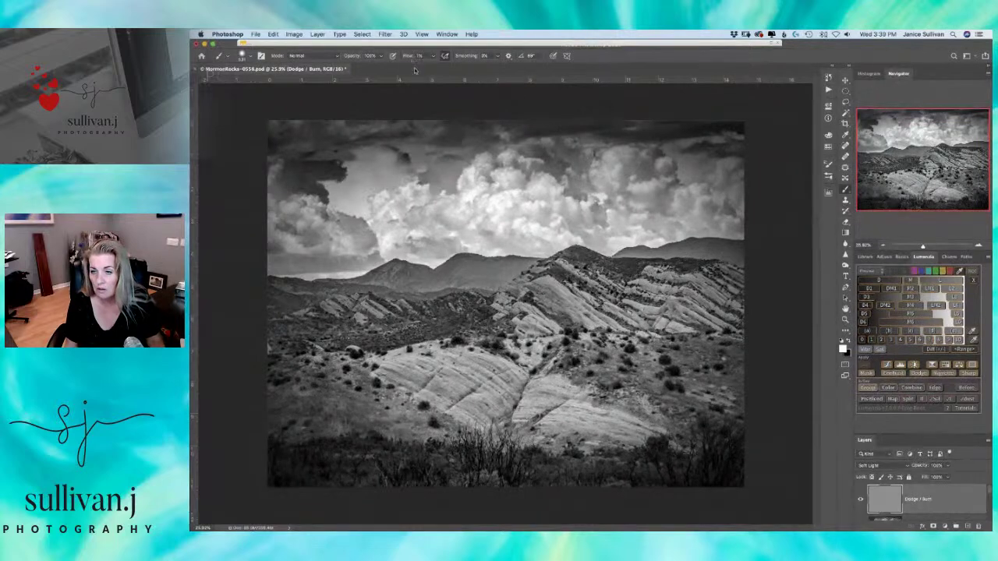
mouse_move(569, 414)
mouse_down()
mouse_move(584, 418)
mouse_move(444, 363)
mouse_move(413, 362)
mouse_move(460, 394)
mouse_move(437, 394)
mouse_move(592, 308)
mouse_move(550, 265)
mouse_move(546, 311)
mouse_up()
mouse_move(634, 312)
mouse_down()
mouse_move(648, 308)
mouse_move(655, 281)
mouse_move(744, 312)
mouse_move(664, 292)
mouse_move(701, 323)
mouse_move(651, 334)
mouse_move(647, 311)
mouse_move(632, 436)
mouse_move(593, 413)
mouse_move(491, 406)
mouse_move(511, 410)
mouse_move(529, 315)
mouse_move(666, 291)
mouse_move(608, 421)
mouse_move(690, 452)
mouse_up()
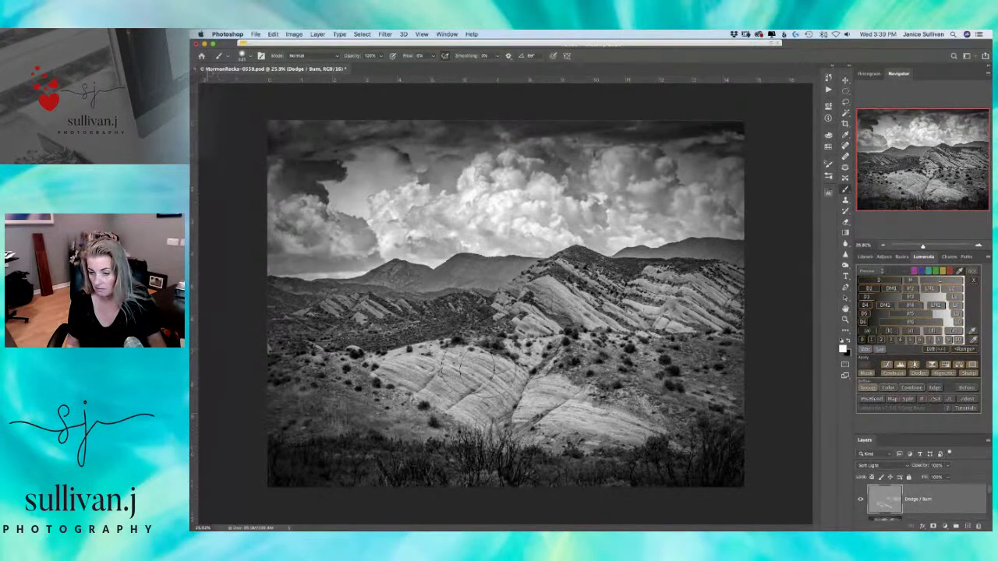
mouse_move(380, 315)
mouse_down()
mouse_move(374, 304)
mouse_move(327, 307)
mouse_up()
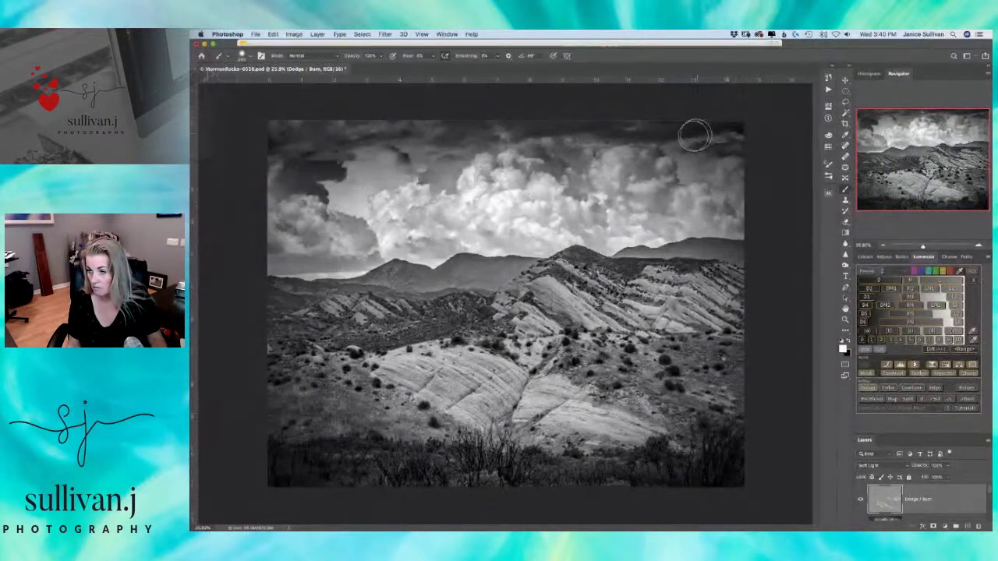
drag(675, 140, 690, 134)
drag(923, 247, 922, 245)
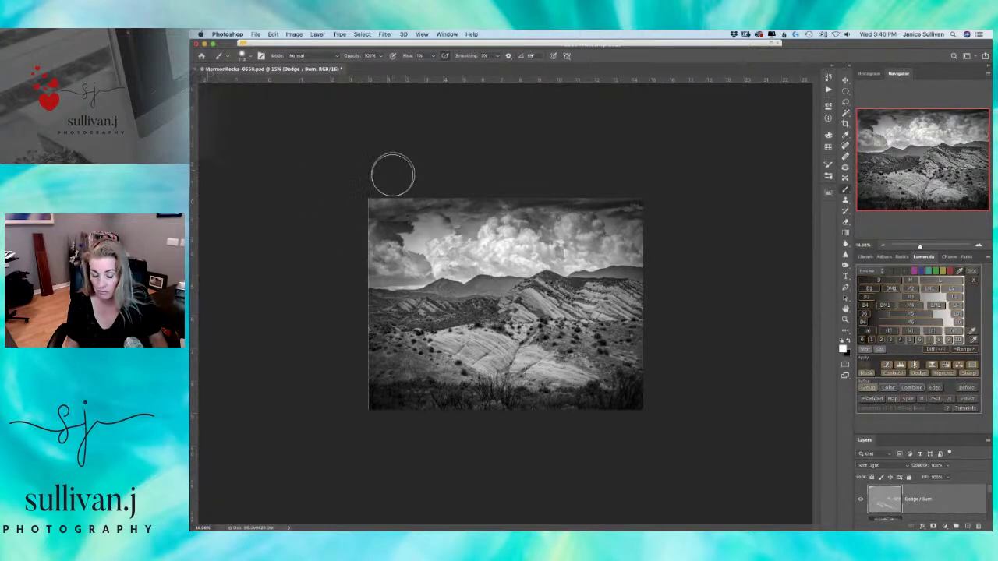
Burn the distant mountain at the photo's right edge with a large black brush on the Dodge / Burn layer.
key(x)
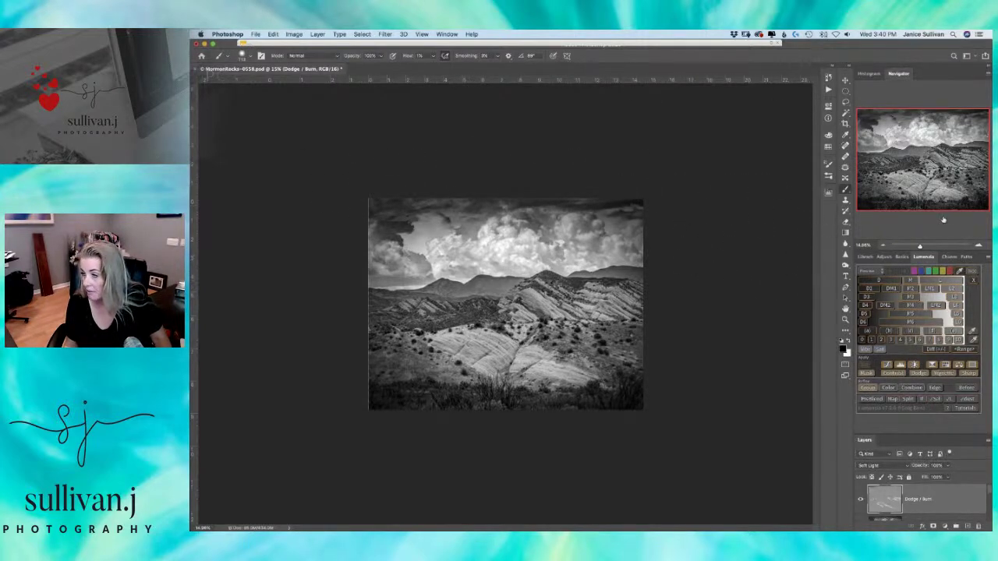
drag(925, 248, 927, 246)
drag(919, 188, 939, 186)
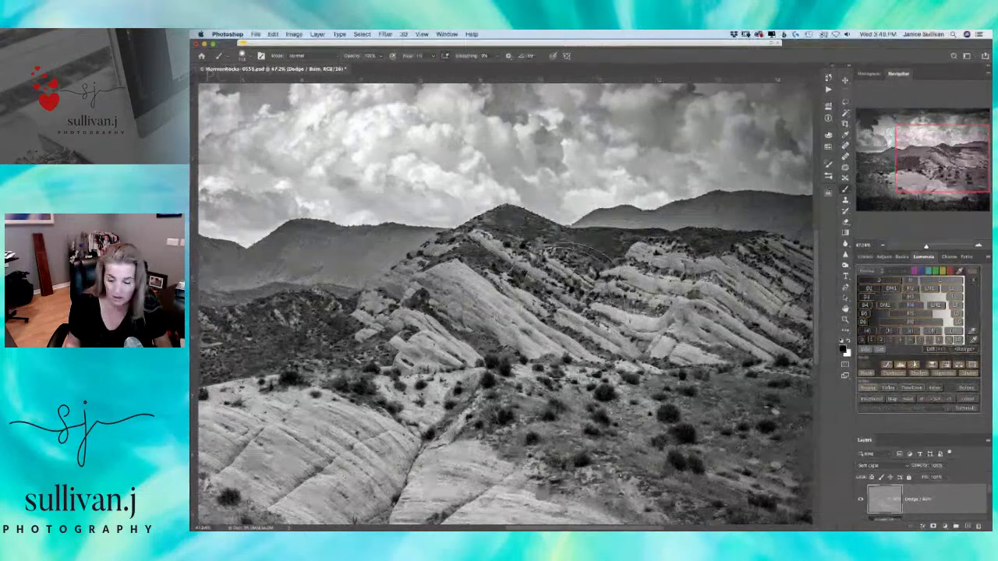
drag(625, 300, 470, 357)
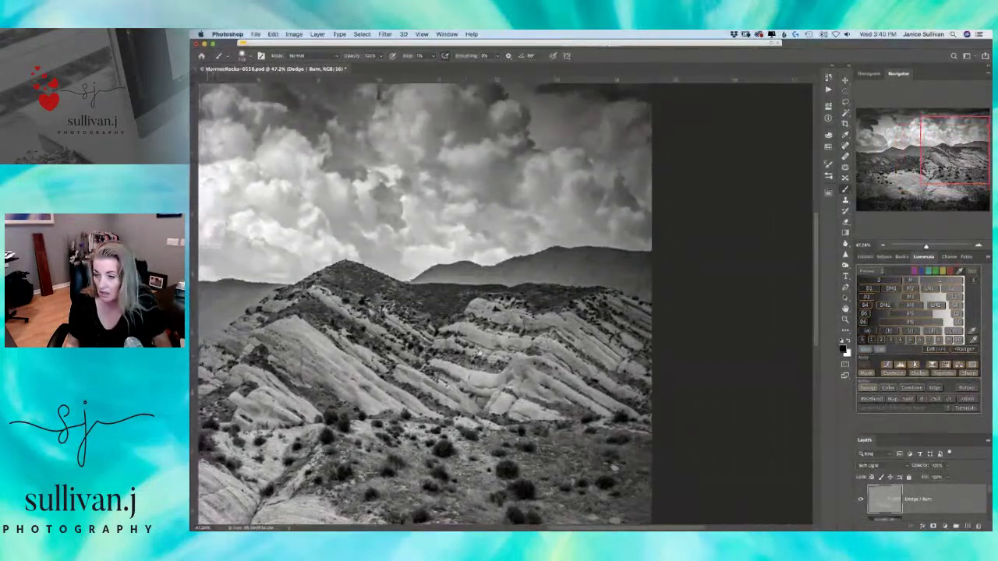
drag(927, 248, 929, 247)
drag(606, 336, 459, 357)
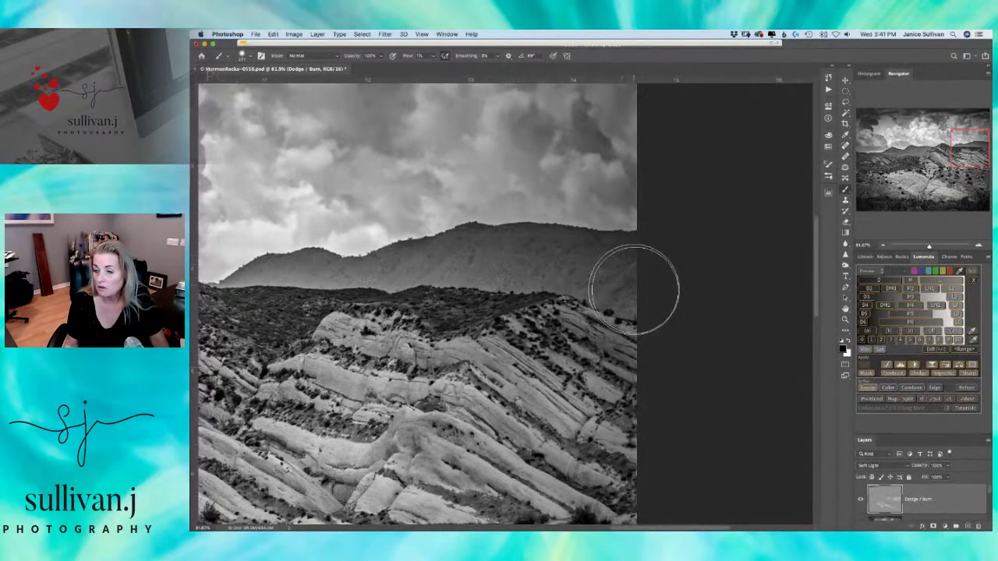
mouse_move(594, 290)
mouse_down()
mouse_move(457, 257)
mouse_move(382, 273)
mouse_move(298, 273)
mouse_move(604, 246)
mouse_move(531, 281)
mouse_move(535, 303)
mouse_move(647, 326)
mouse_up()
mouse_move(706, 300)
mouse_down()
mouse_move(597, 289)
mouse_move(516, 297)
mouse_move(425, 327)
mouse_move(400, 301)
mouse_move(583, 292)
mouse_move(624, 274)
mouse_move(683, 290)
mouse_up()
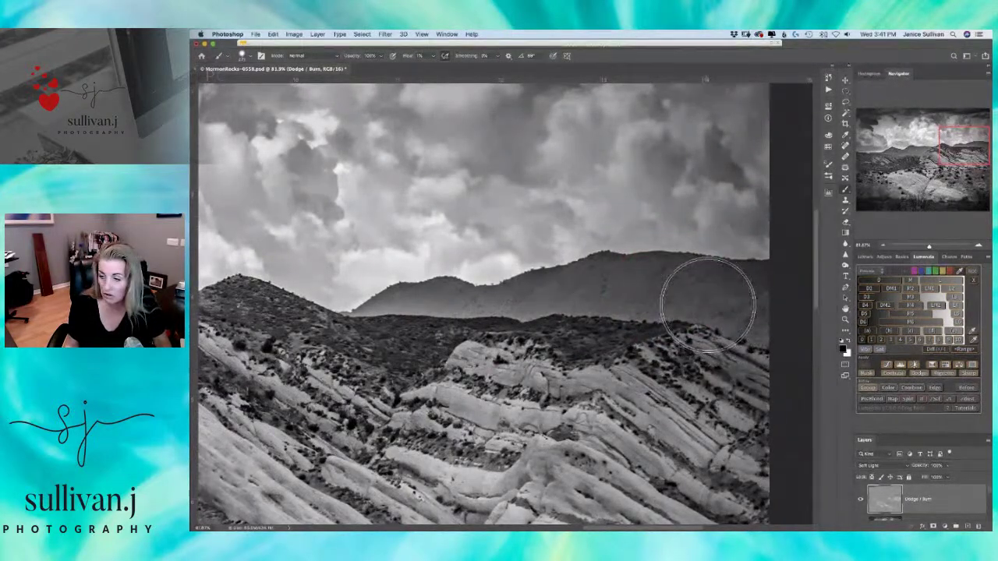
drag(708, 294, 724, 315)
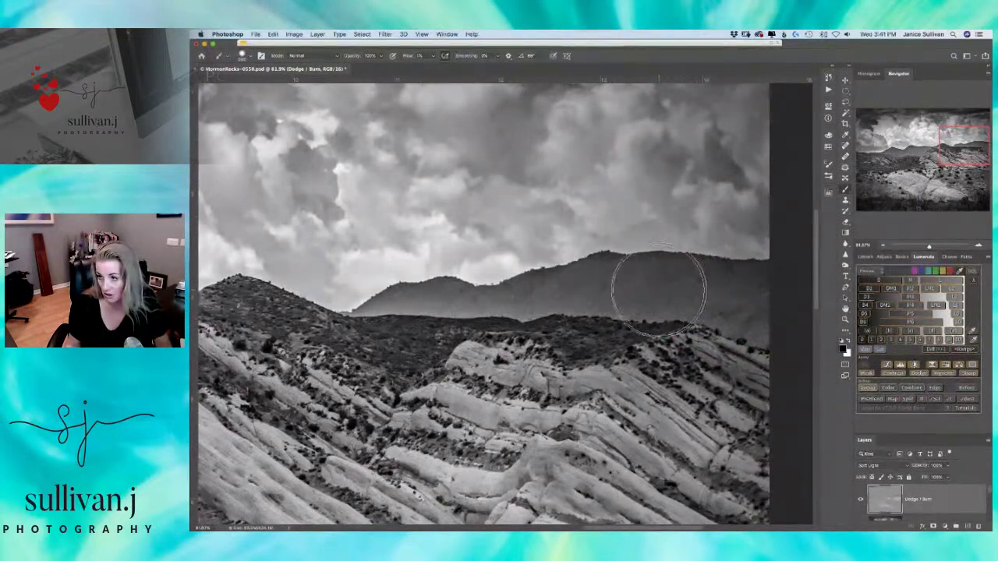
drag(667, 291, 636, 293)
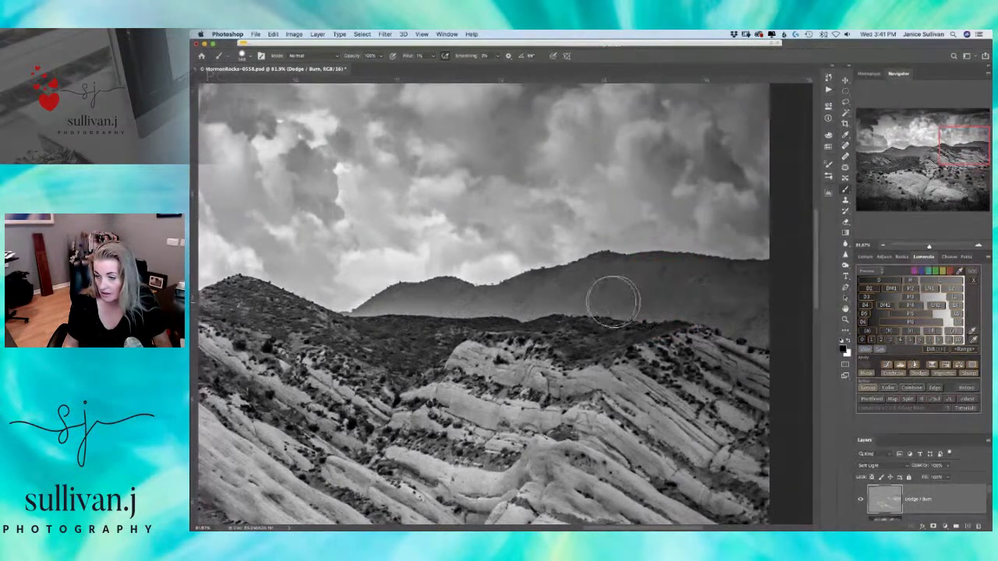
Burn the hazy lower edge of the right-hand distant mountain down to its left end, using a smaller brush.
mouse_move(425, 304)
mouse_down()
mouse_move(381, 308)
mouse_move(535, 319)
mouse_move(533, 305)
mouse_move(599, 295)
mouse_move(573, 308)
mouse_move(379, 308)
mouse_move(618, 316)
mouse_move(787, 337)
mouse_move(753, 330)
mouse_move(721, 302)
mouse_move(586, 308)
mouse_move(569, 308)
mouse_move(629, 294)
mouse_move(567, 311)
mouse_up()
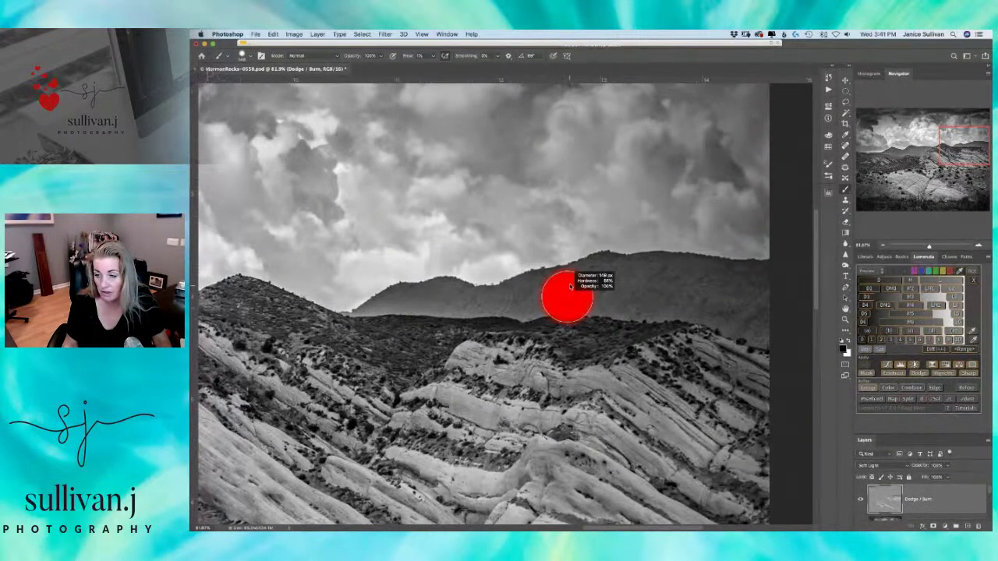
mouse_move(566, 302)
mouse_down()
mouse_move(563, 320)
mouse_move(493, 321)
mouse_up()
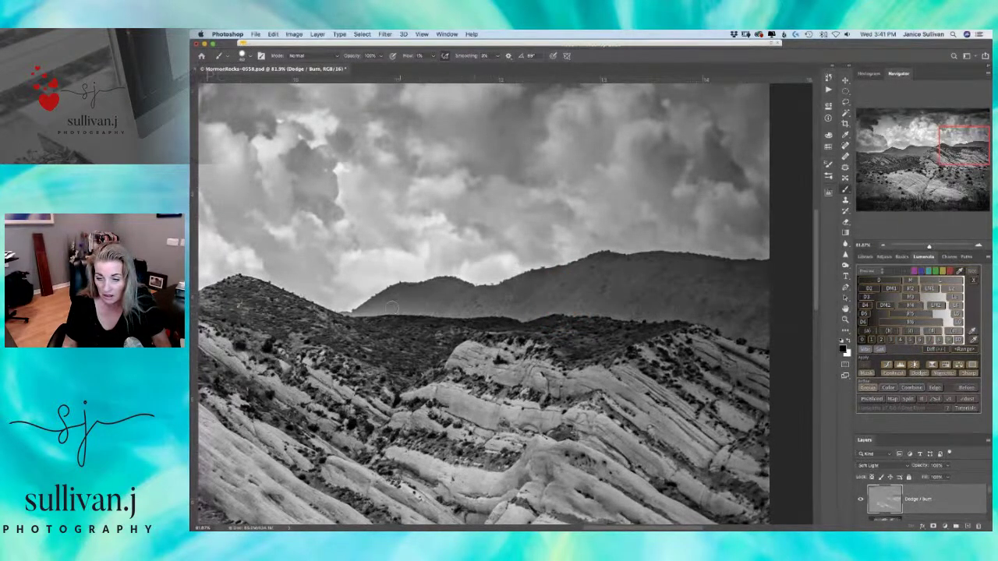
drag(350, 312, 370, 317)
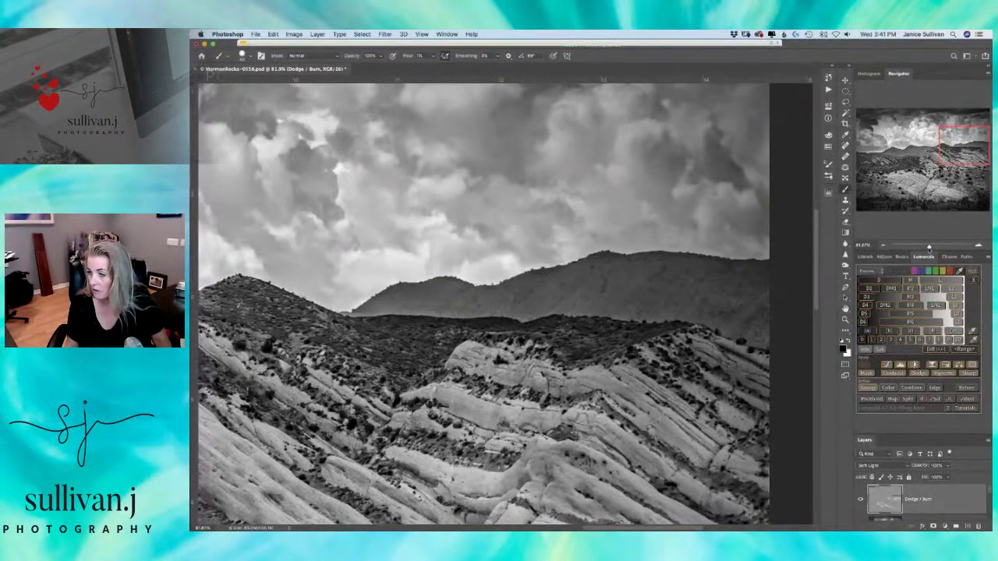
Burn the remaining haze along the base of the right-hand distant mountain with a small brush, raising its flow to 4%.
drag(928, 247, 940, 245)
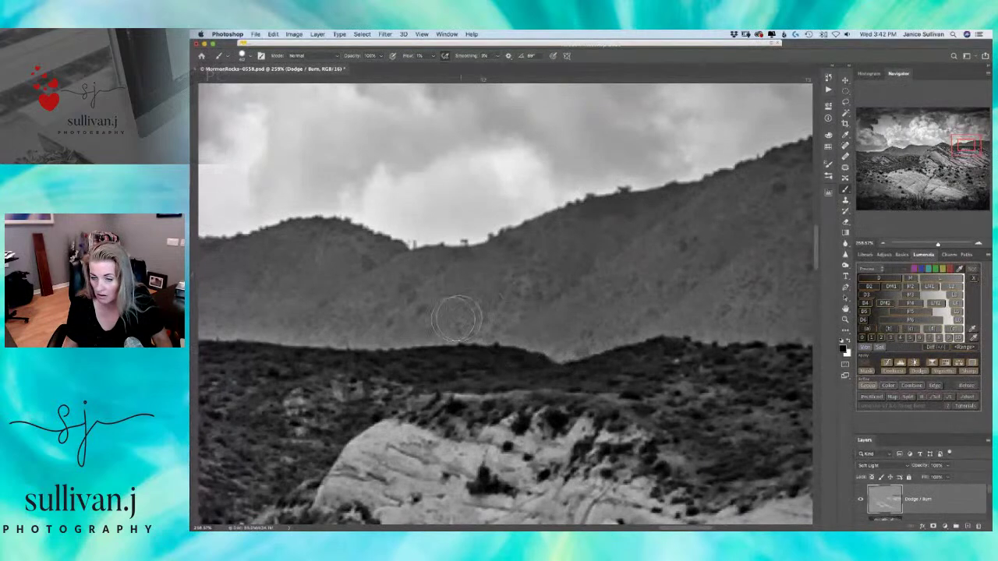
drag(422, 312, 646, 330)
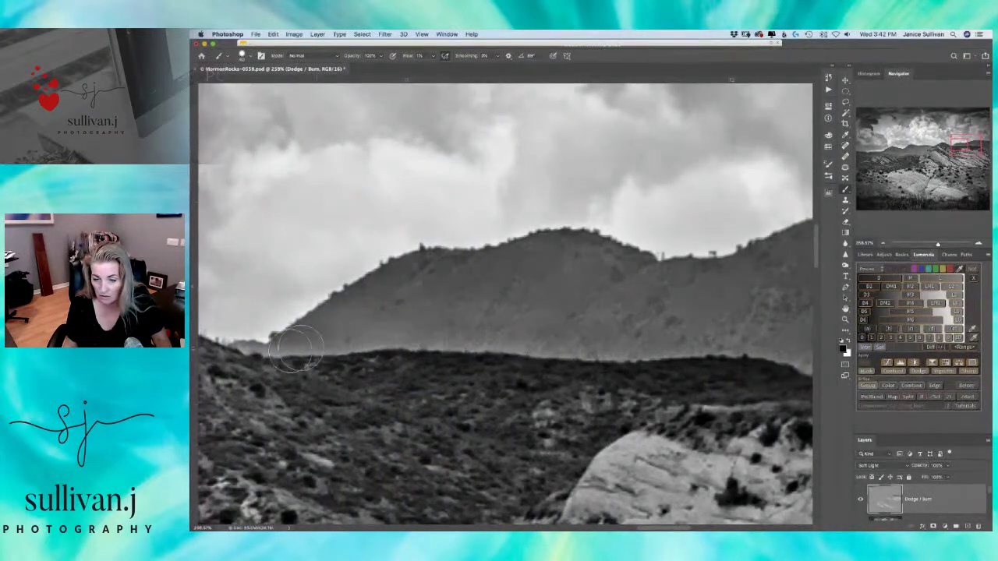
mouse_move(337, 344)
mouse_down()
mouse_move(337, 357)
mouse_move(315, 356)
mouse_move(332, 350)
mouse_up()
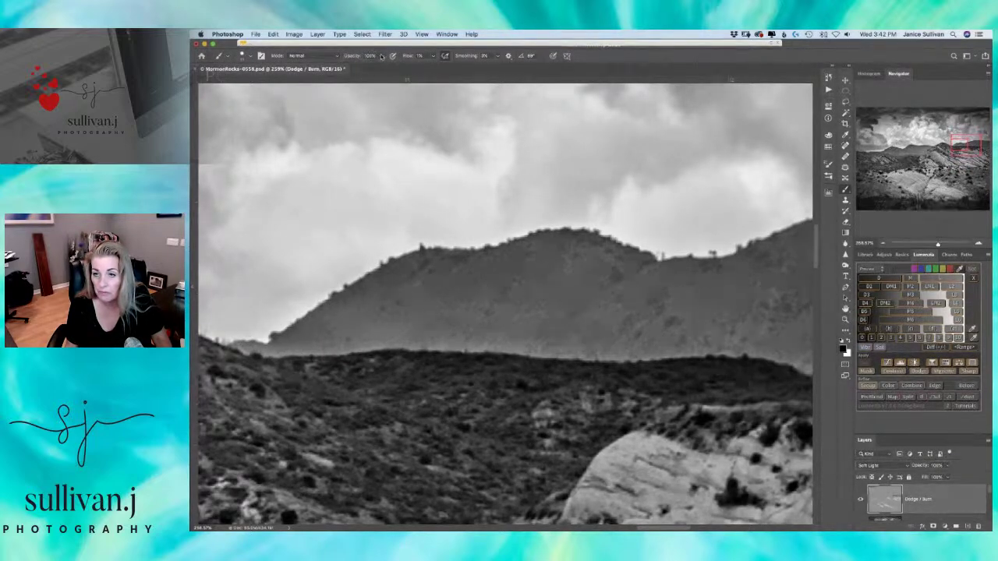
drag(413, 57, 416, 57)
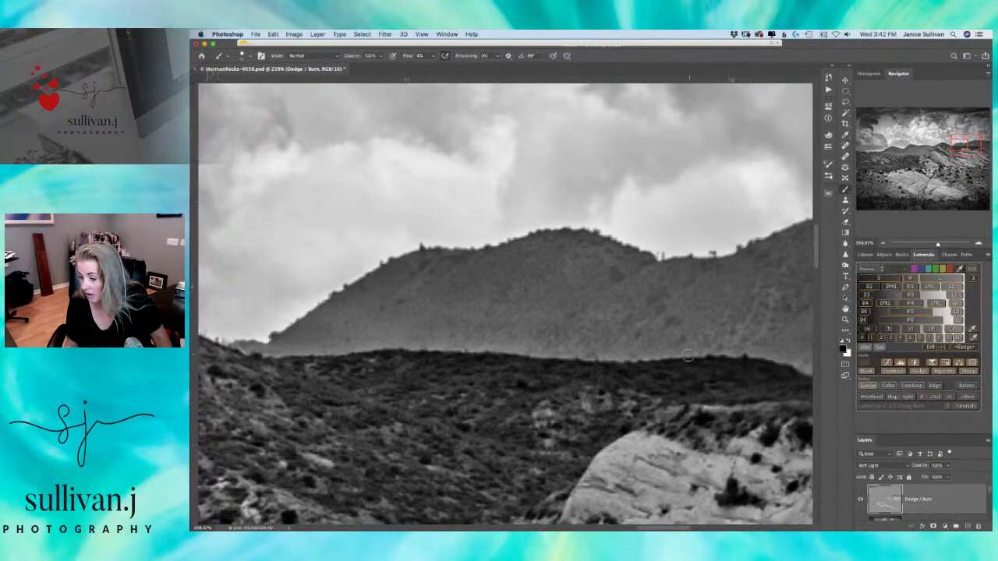
drag(746, 341, 468, 313)
drag(663, 341, 351, 323)
drag(631, 361, 394, 312)
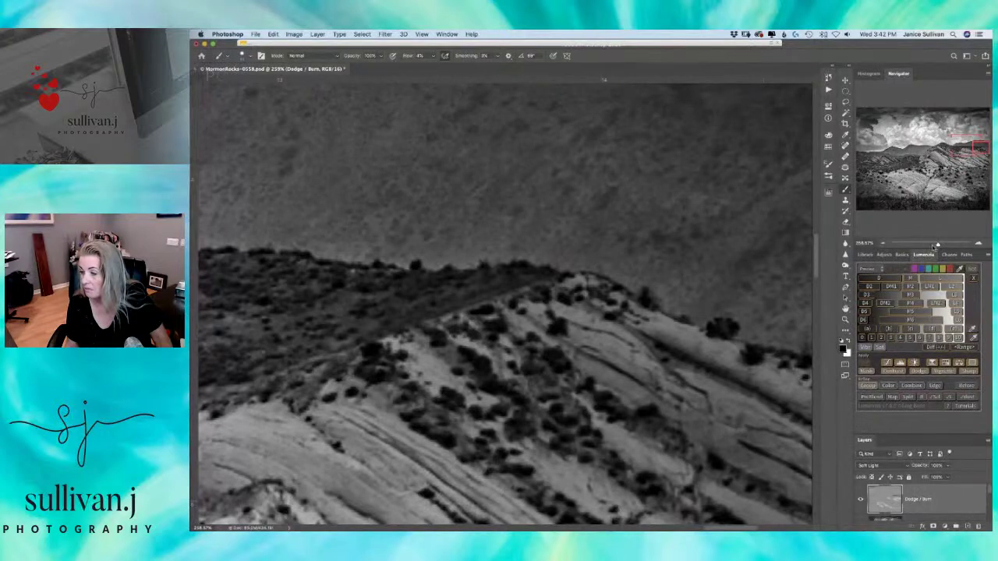
Examine the burned distant mountains, the left ridge and the foreground rocks at a reduced zoom.
drag(941, 245, 926, 246)
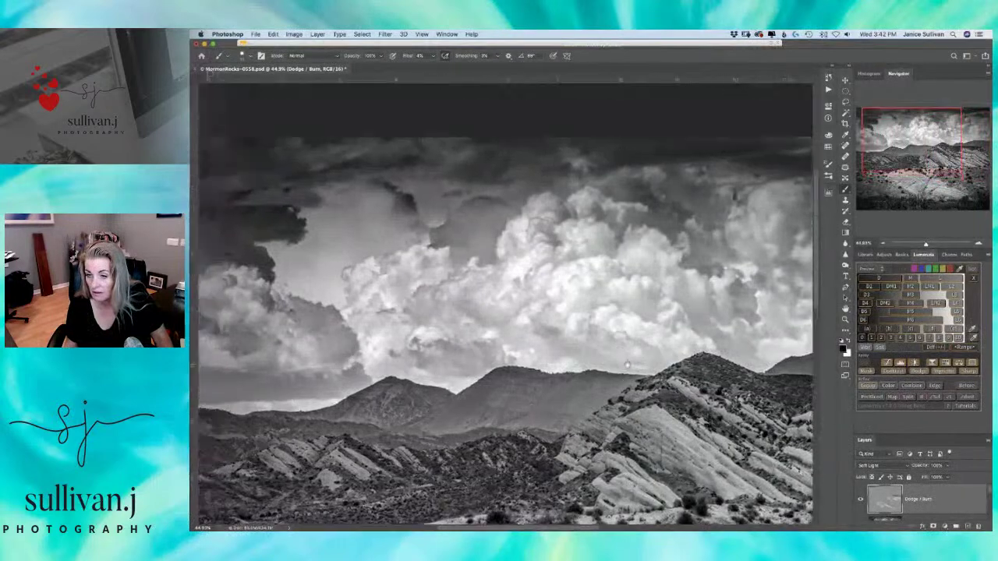
drag(626, 364, 733, 468)
drag(437, 345, 544, 335)
drag(574, 275, 444, 204)
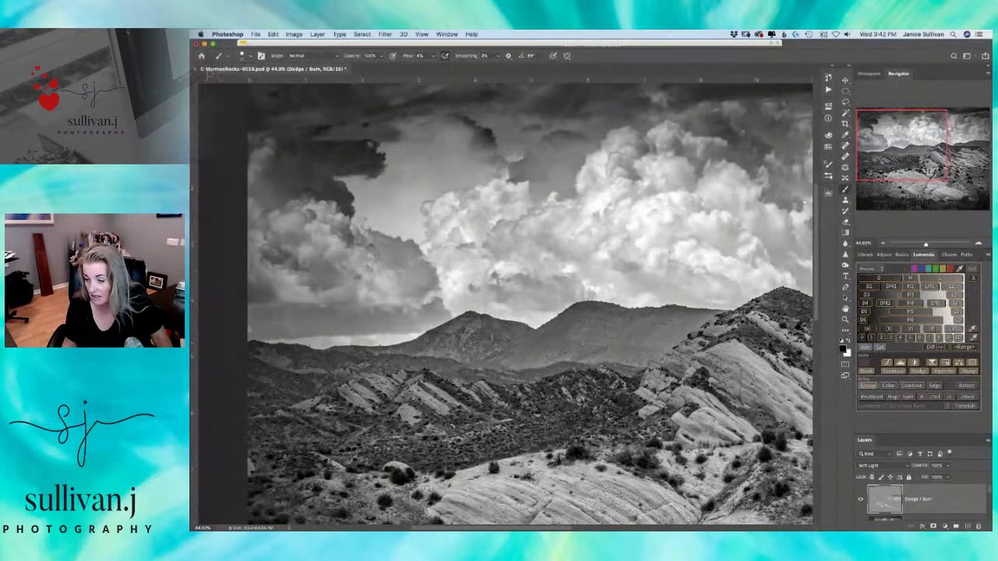
drag(610, 336, 608, 279)
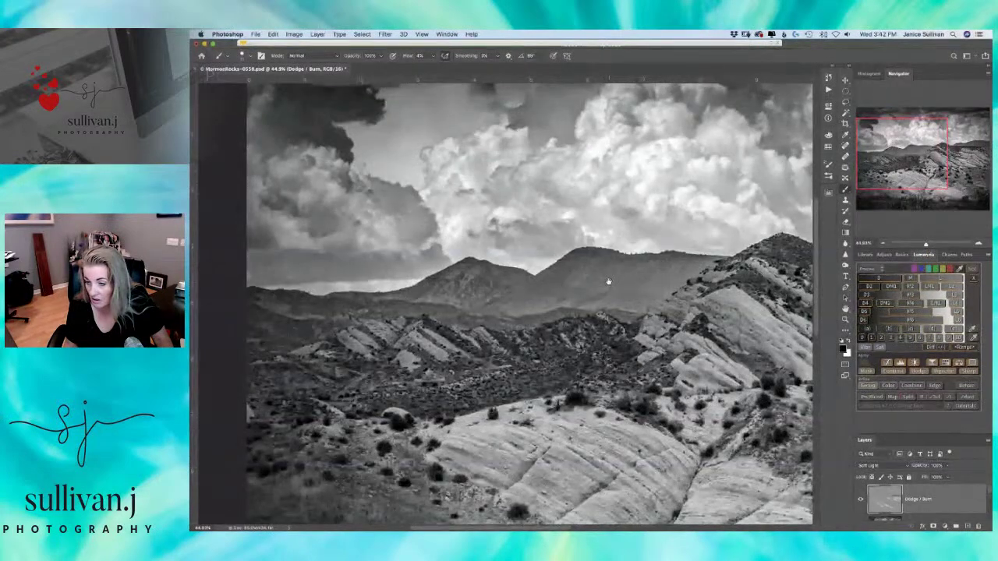
drag(609, 279, 645, 250)
scroll(645, 249, down, 10)
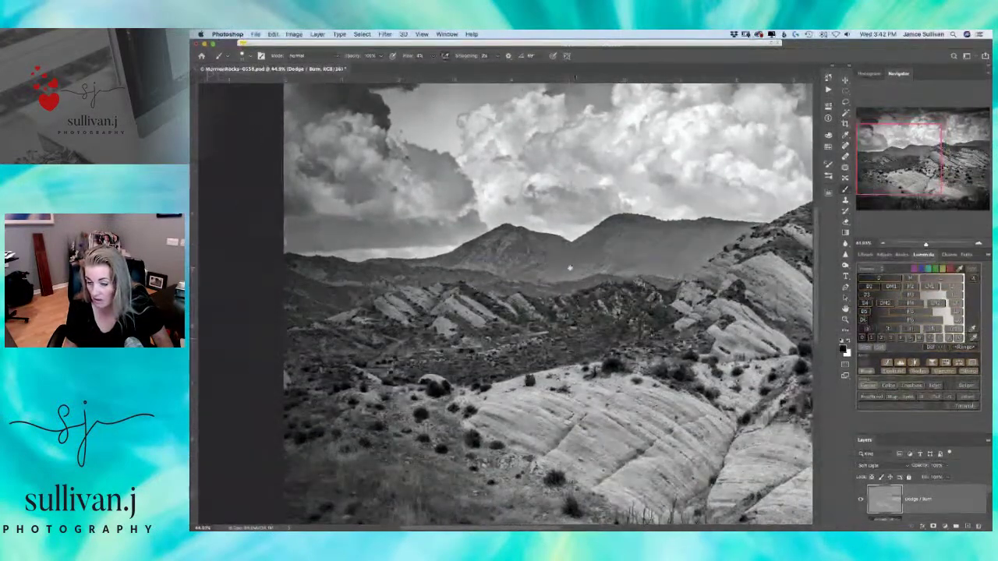
scroll(608, 281, right, 3)
scroll(578, 305, up, 10)
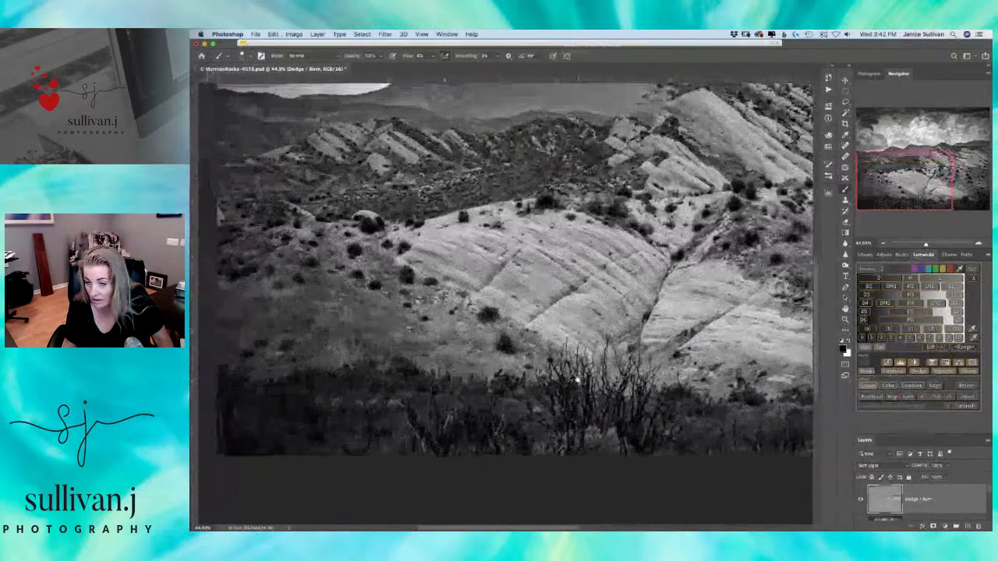
scroll(606, 392, right, 2)
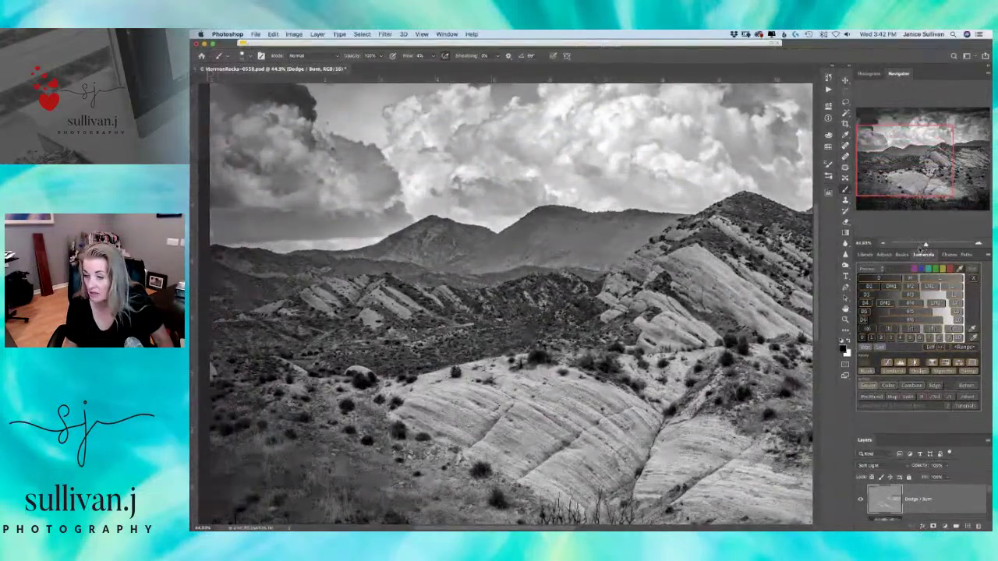
Dodge the pale slanted rocks on the left ridge with a white brush on the Dodge / Burn layer.
drag(924, 248, 927, 246)
drag(923, 159, 883, 154)
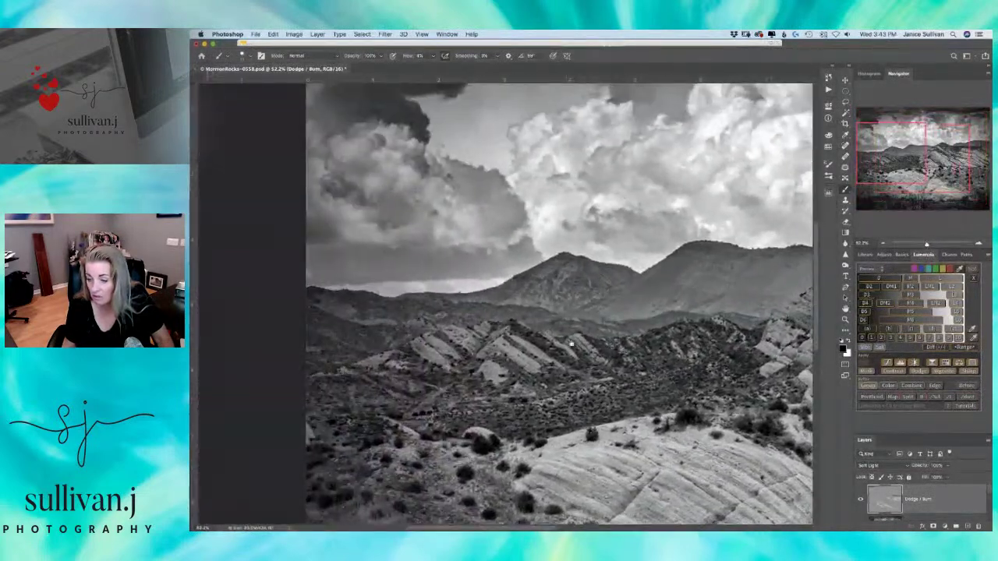
key(m)
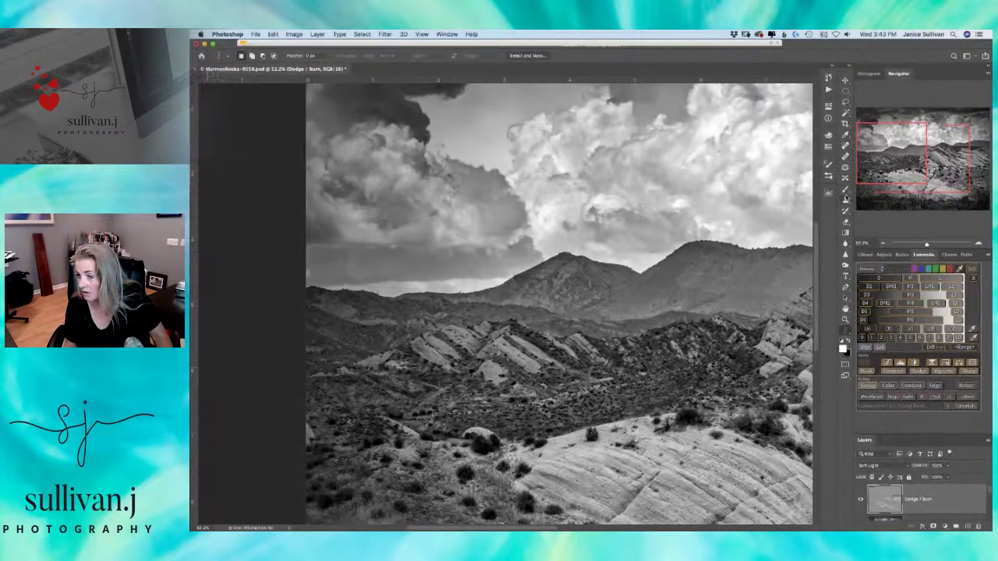
click(846, 191)
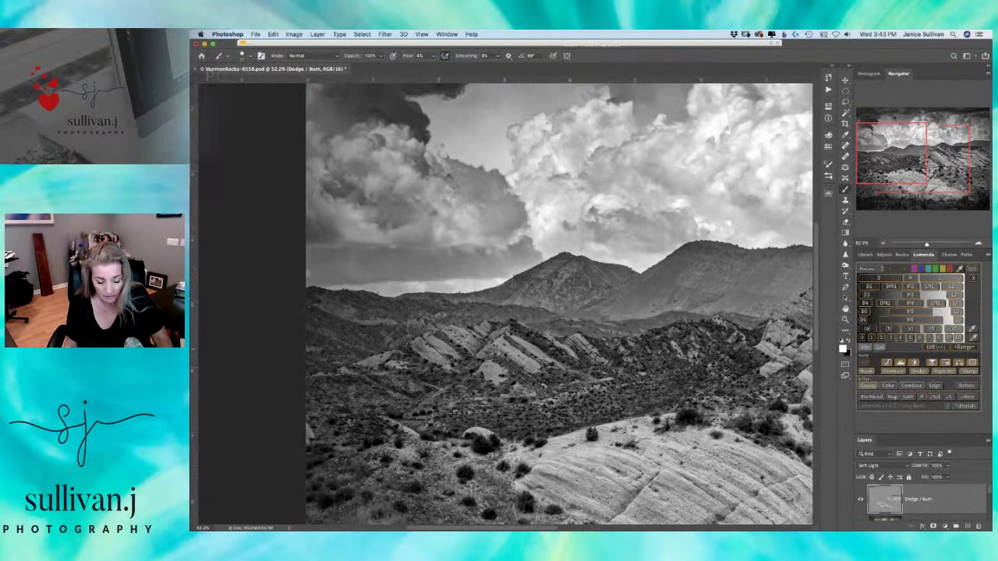
drag(450, 340, 437, 354)
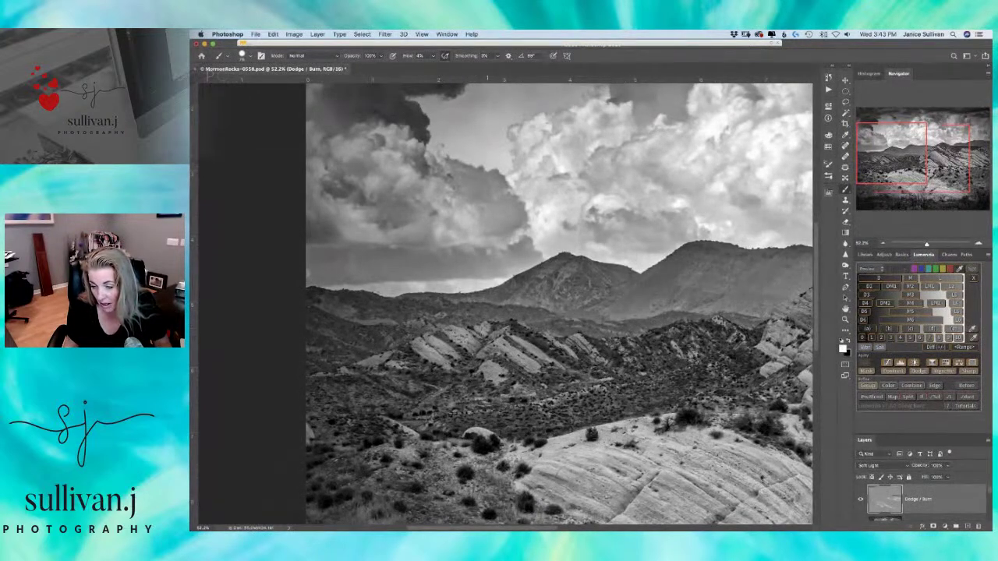
mouse_move(484, 357)
mouse_down()
mouse_move(496, 350)
mouse_move(557, 359)
mouse_up()
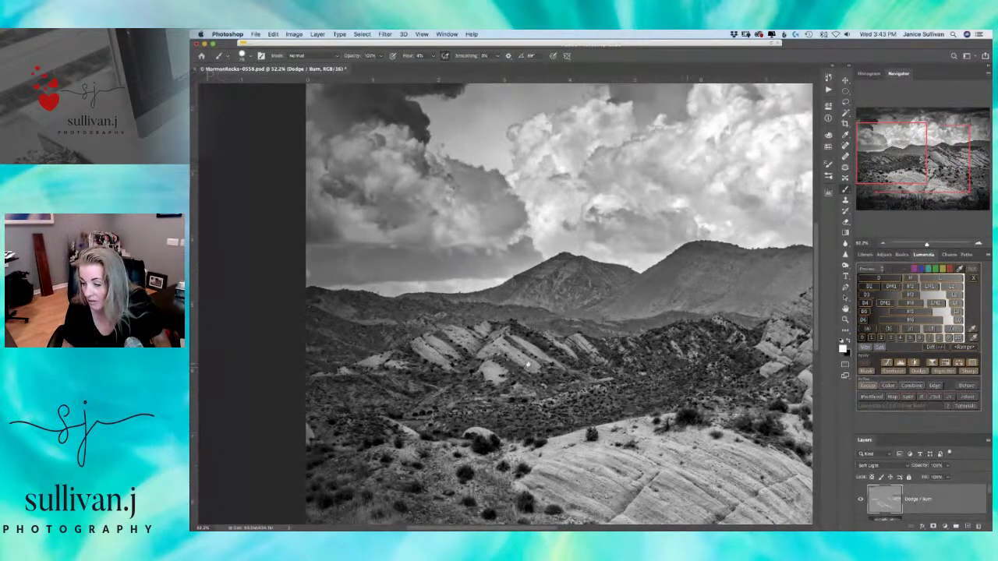
Dodge the pale layered rocks on the right-hand slope with the white brush.
scroll(505, 364, up, 3)
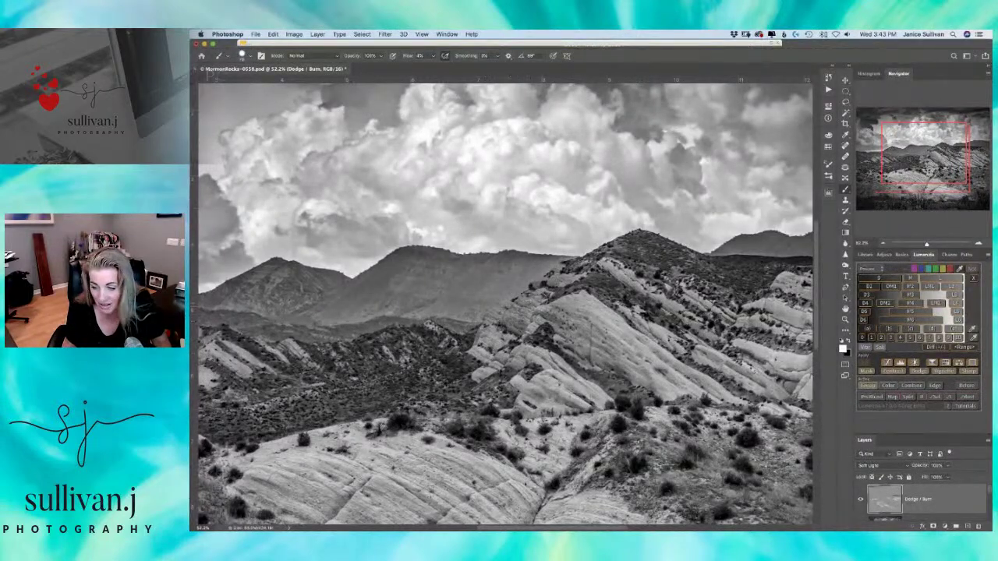
drag(605, 320, 468, 389)
drag(601, 356, 561, 314)
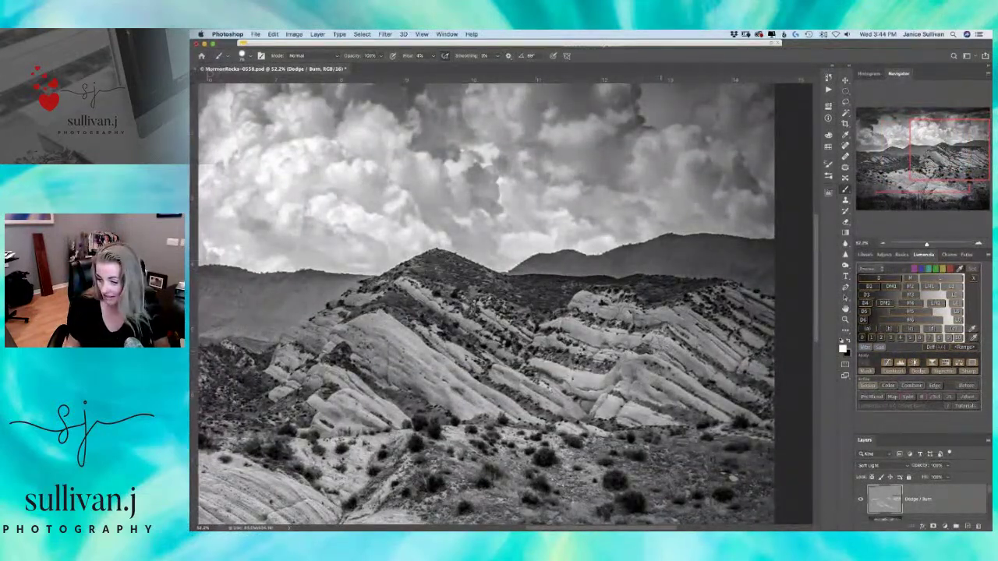
drag(683, 356, 680, 356)
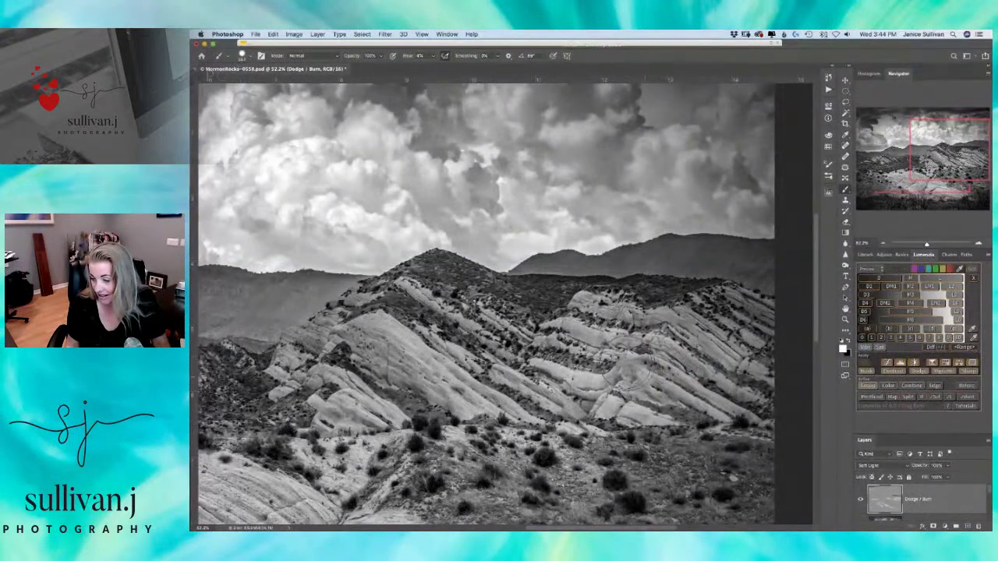
mouse_move(689, 380)
mouse_down()
mouse_move(647, 417)
mouse_move(671, 413)
mouse_up()
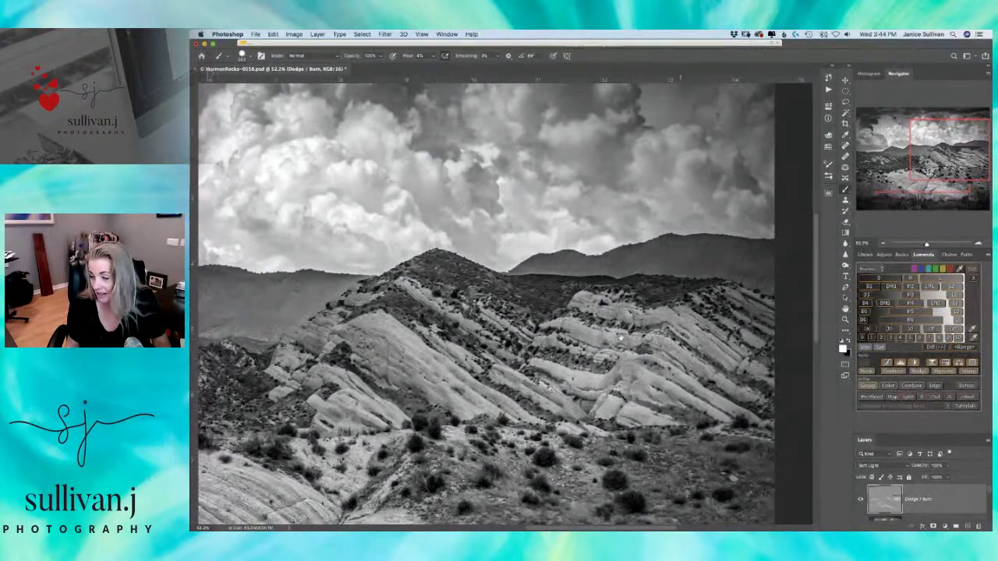
scroll(680, 339, right, 3)
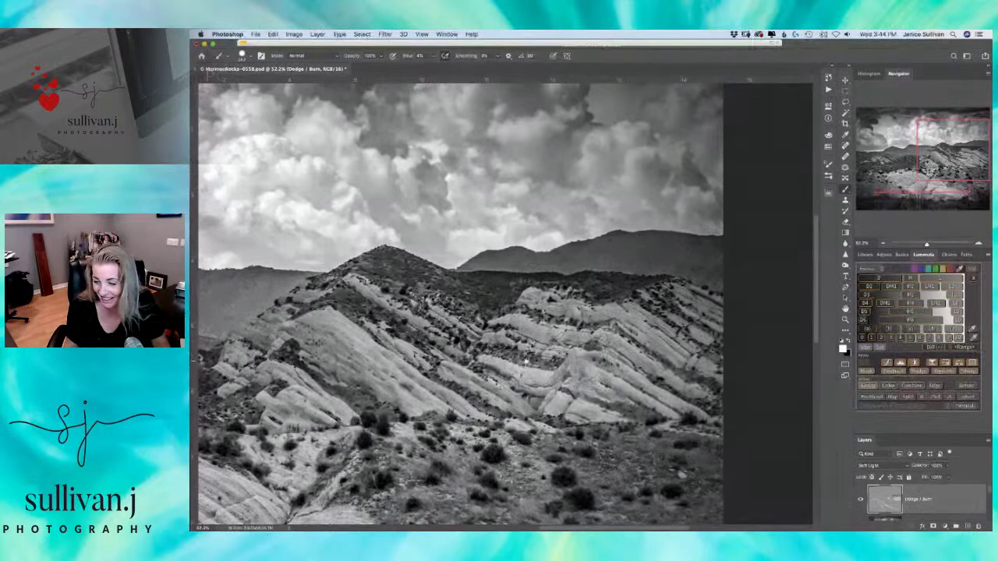
drag(507, 364, 635, 385)
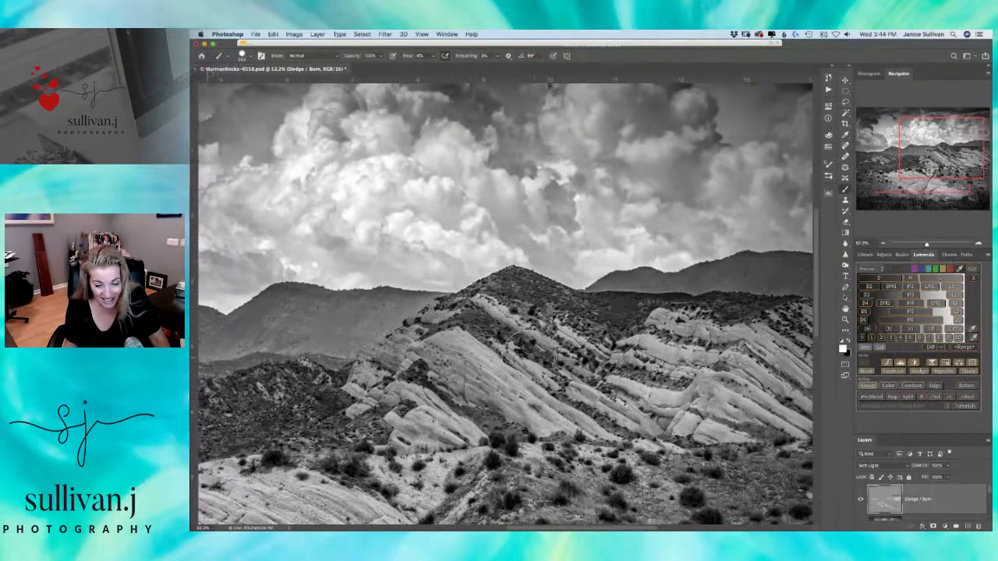
Enlarge the white brush and dodge more of the light strata between the main hill and the photo's right edge.
scroll(538, 331, left, 5)
scroll(538, 332, down, 2)
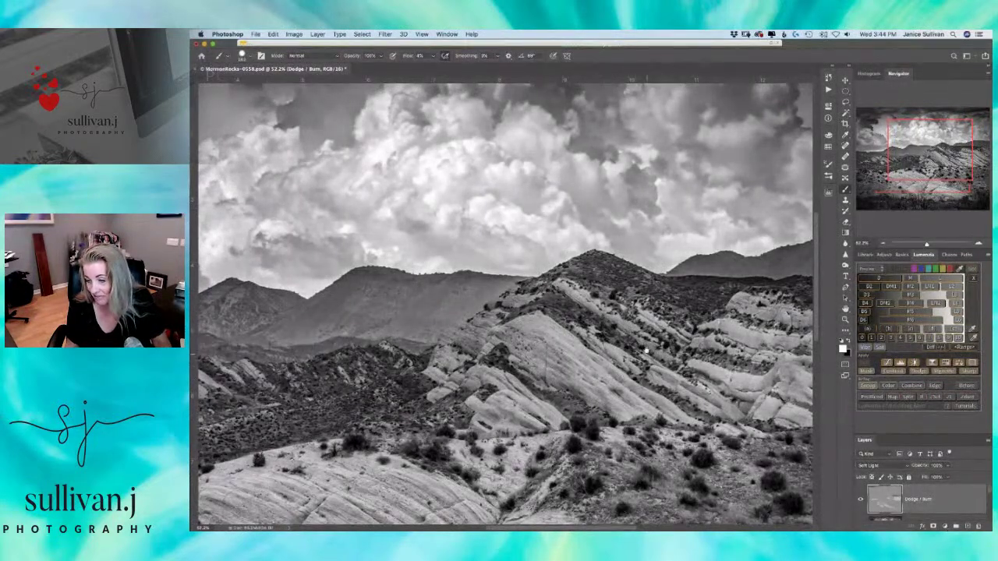
scroll(645, 352, right, 3)
scroll(646, 352, up, 1)
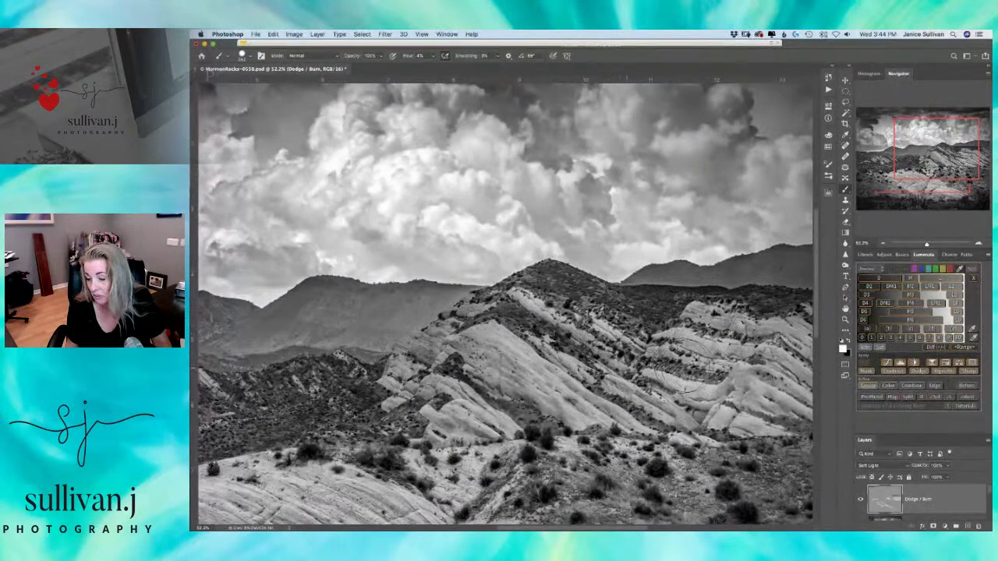
scroll(706, 359, right, 6)
scroll(707, 359, down, 2)
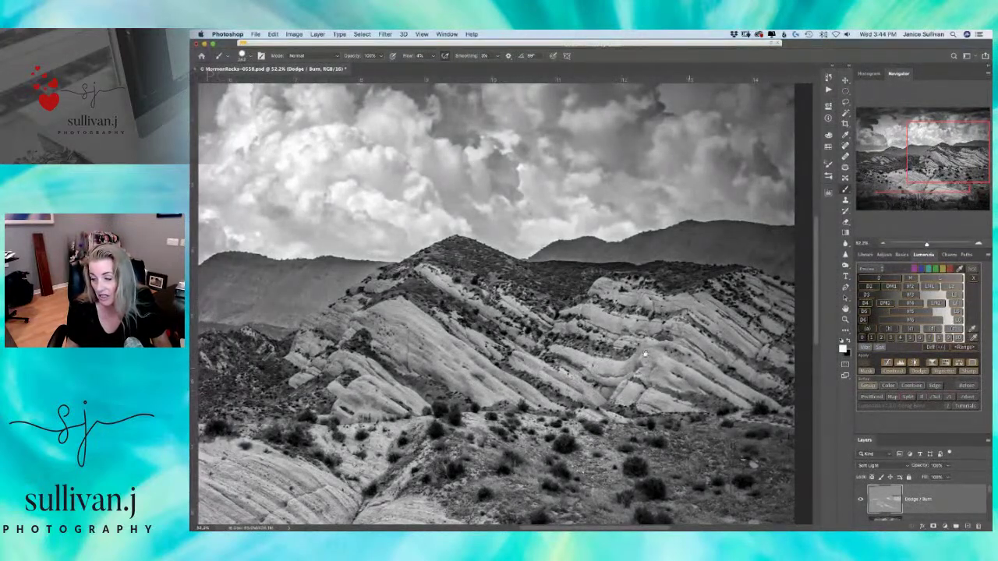
scroll(645, 354, right, 5)
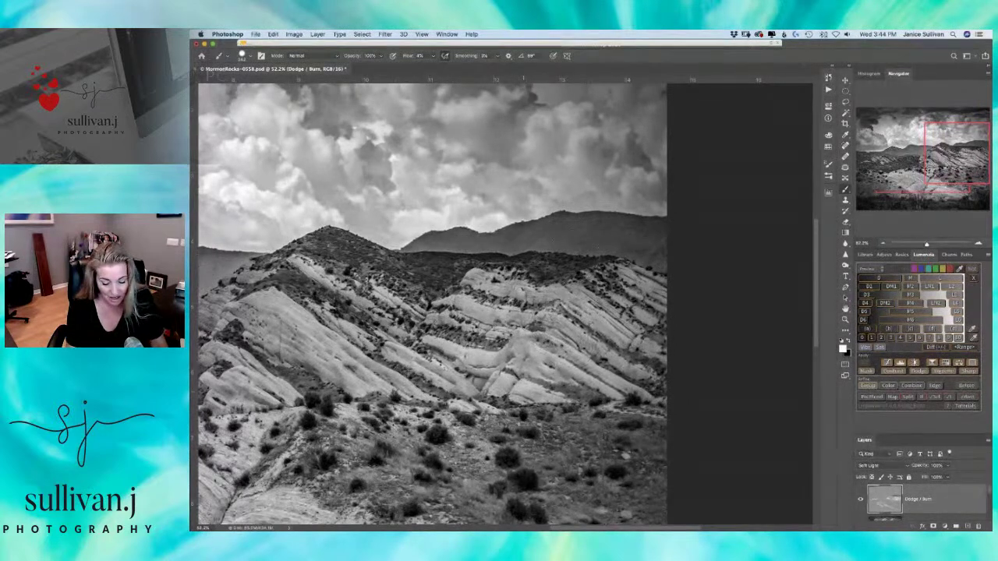
key(bracketright)
key(bracketright)
key(bracketright)
key(bracketright)
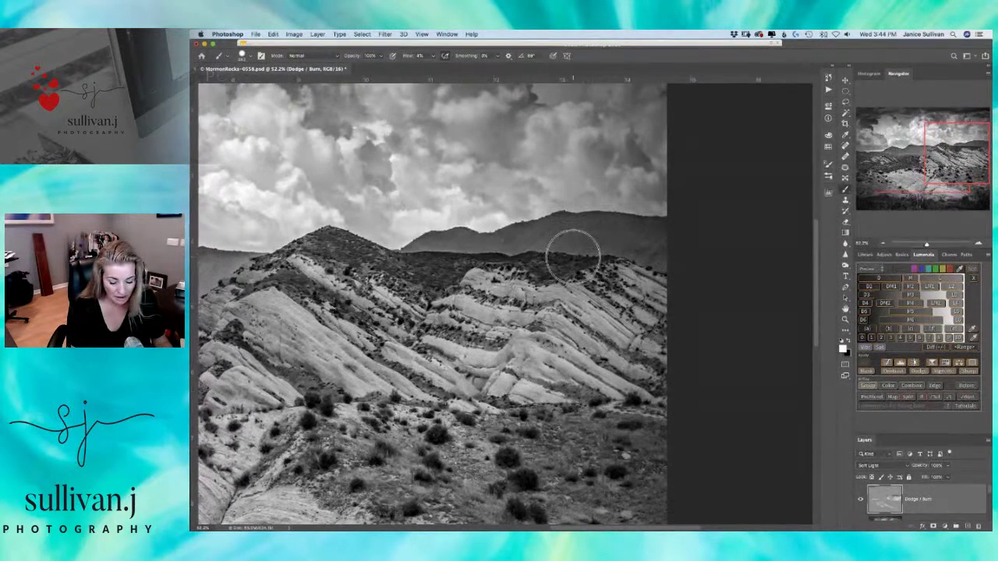
scroll(560, 319, down, 2)
scroll(560, 320, left, 2)
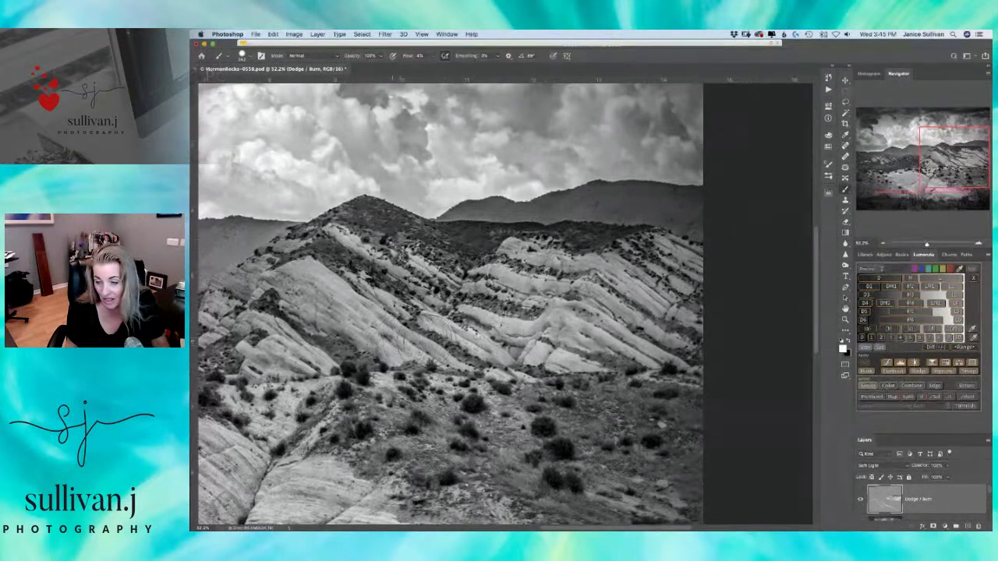
scroll(508, 325, up, 2)
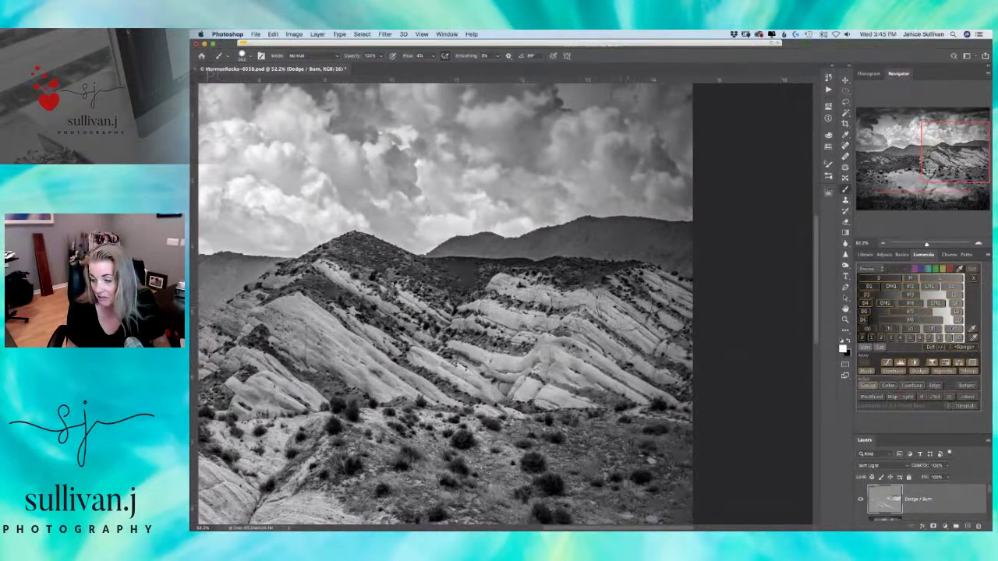
scroll(630, 287, right, 3)
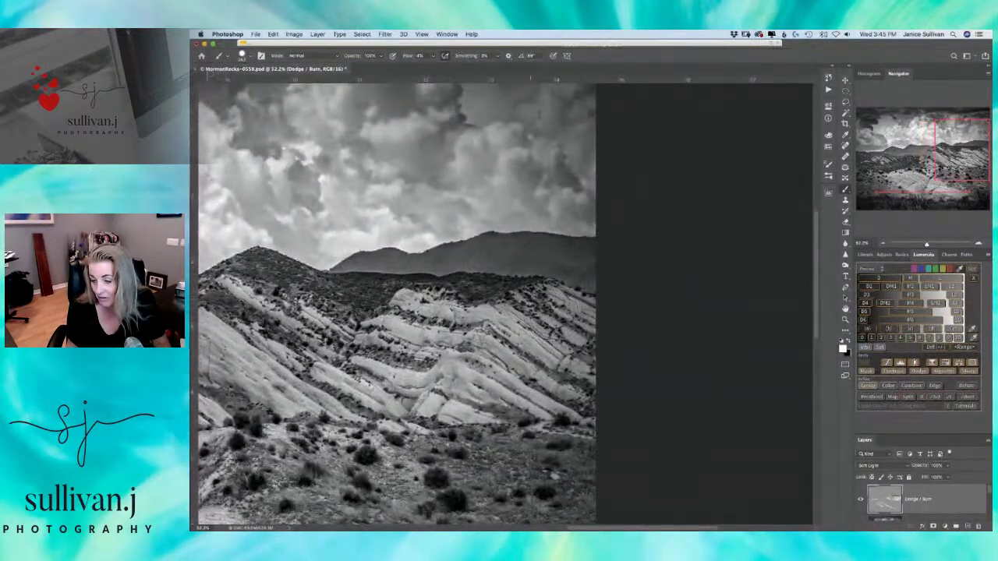
Return to the left ridge and dodge its slanted rocks again with the larger white brush.
drag(601, 322, 770, 336)
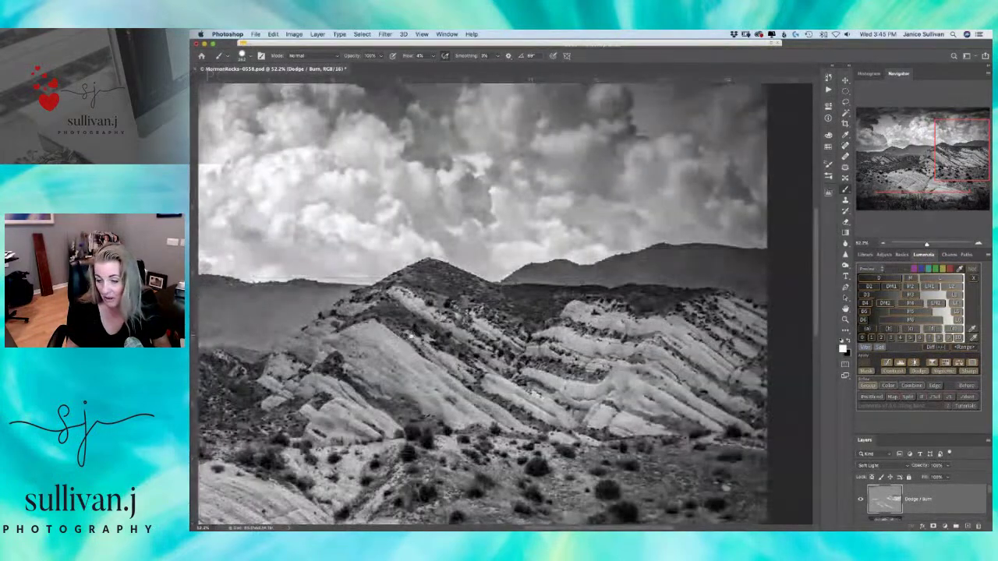
mouse_move(367, 370)
mouse_down()
mouse_move(496, 368)
mouse_move(552, 351)
mouse_up()
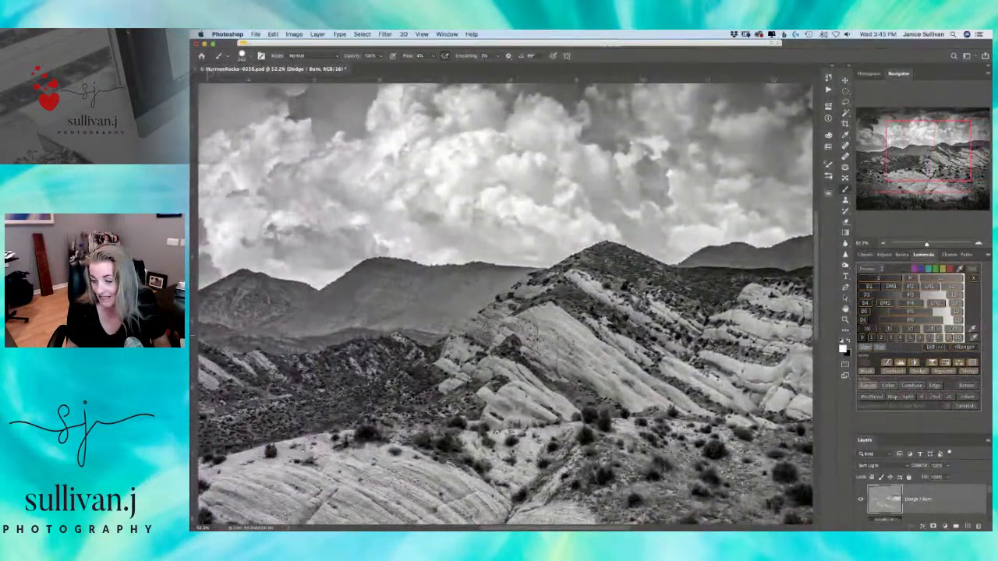
drag(553, 329, 642, 294)
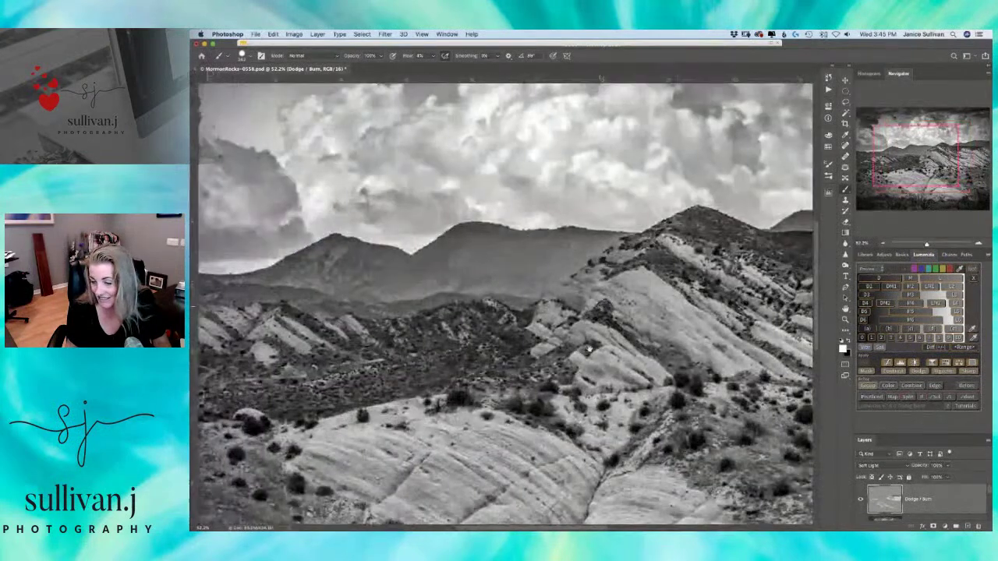
drag(642, 293, 774, 211)
drag(481, 290, 552, 358)
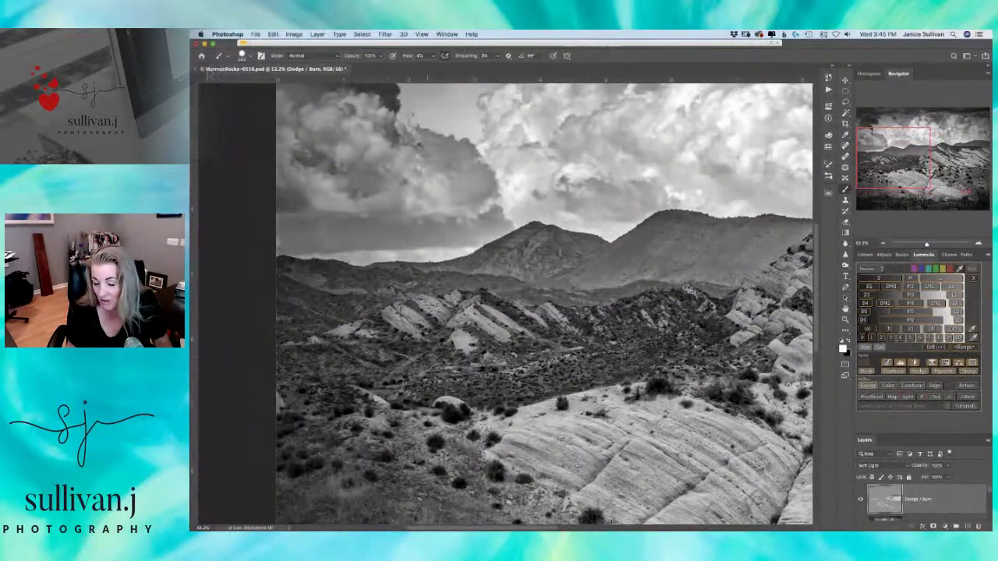
mouse_move(480, 317)
mouse_down()
mouse_move(436, 314)
mouse_move(450, 314)
mouse_move(442, 312)
mouse_move(456, 293)
mouse_move(503, 317)
mouse_move(556, 312)
mouse_up()
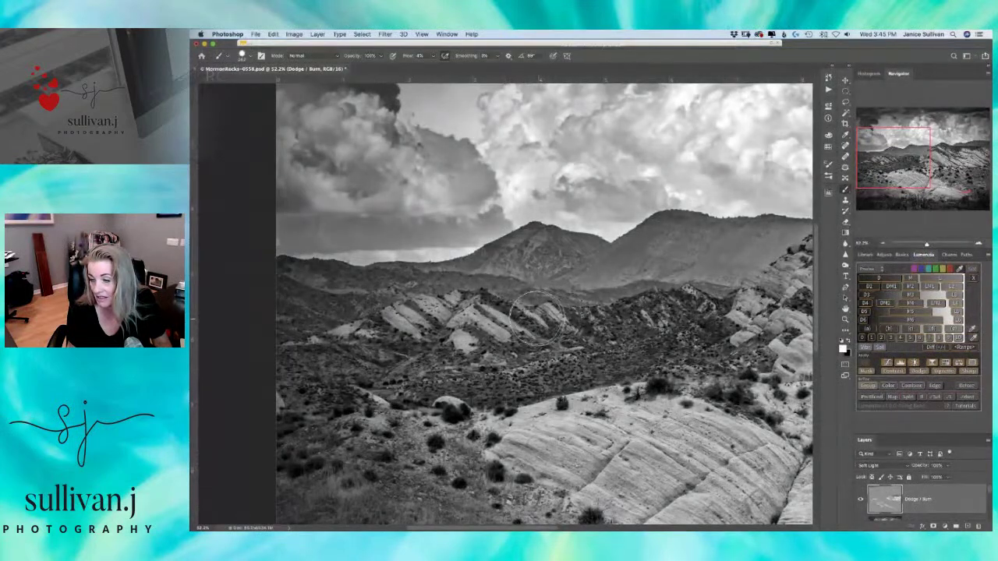
Check the foreground and the whole photo, and stamp the visible layers into a new layer above Dodge / Burn.
scroll(430, 339, down, 5)
scroll(429, 339, right, 3)
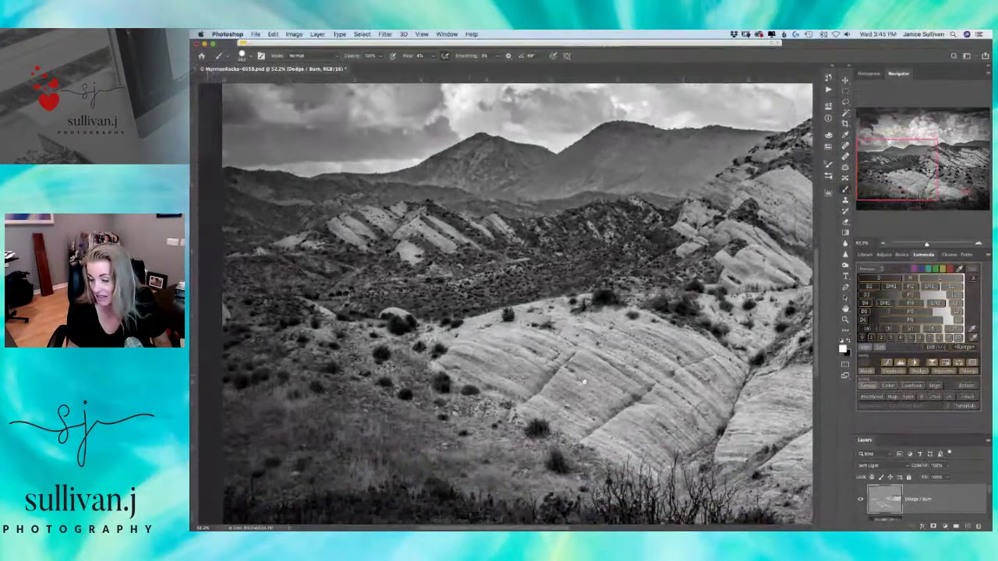
scroll(519, 325, down, 4)
scroll(519, 326, right, 4)
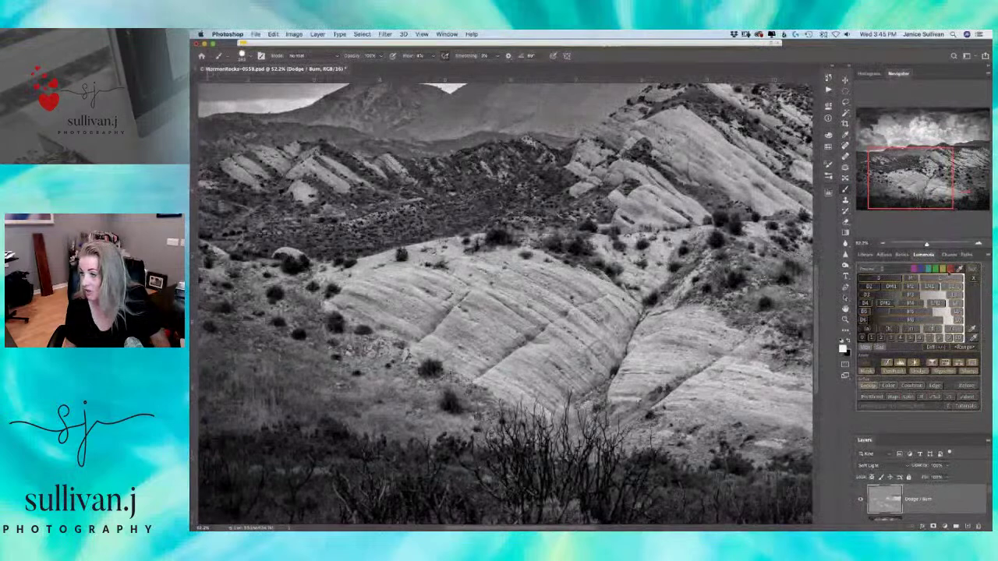
drag(927, 244, 922, 244)
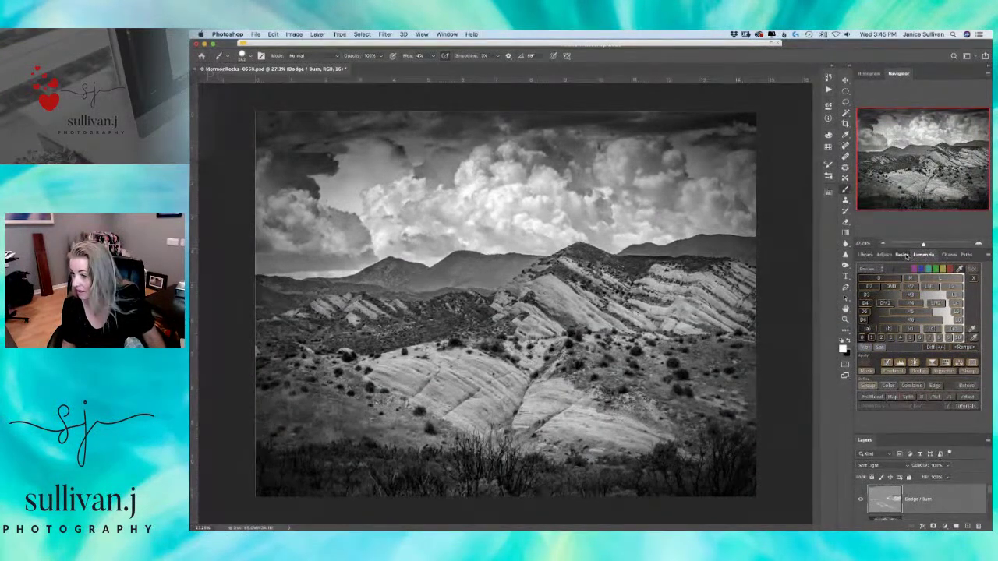
click(903, 255)
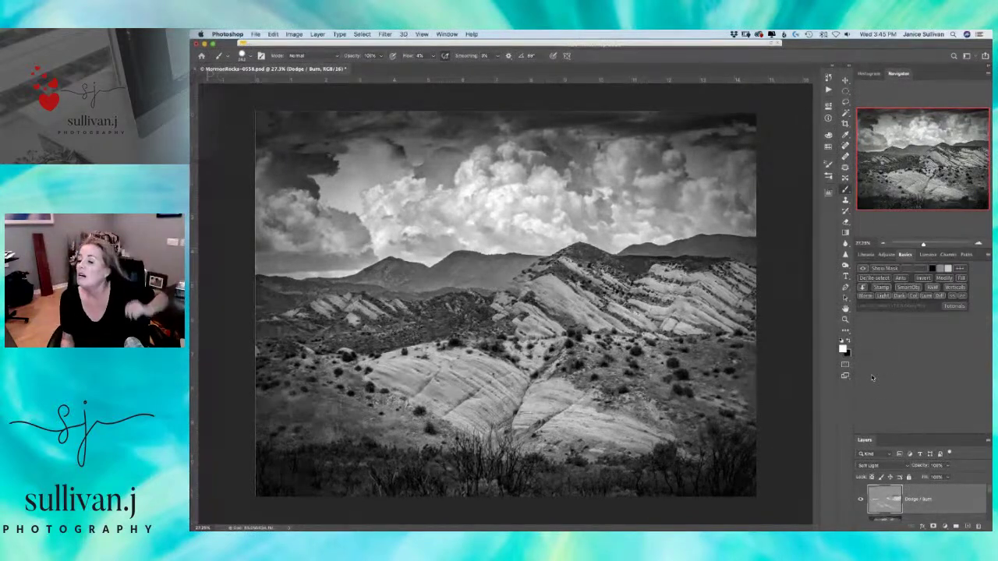
click(884, 288)
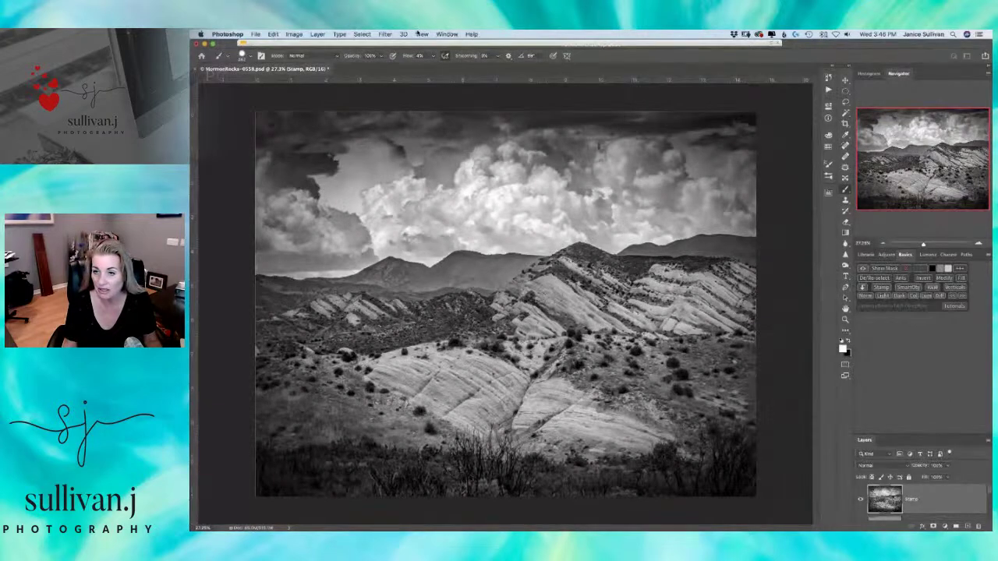
Open the Camera Raw Filter on the stamped layer and choose the Adjustment Brush.
click(419, 34)
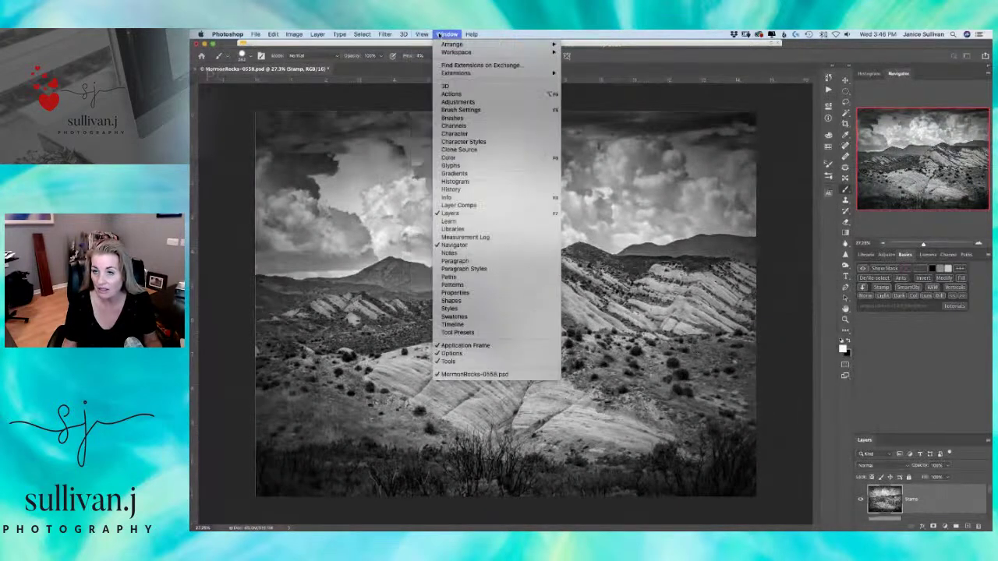
mouse_move(385, 35)
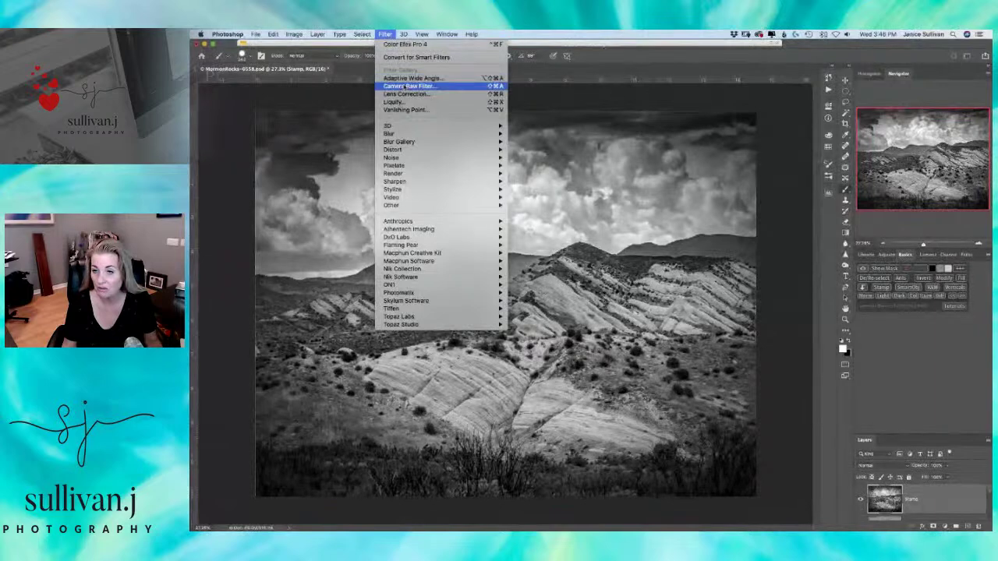
click(407, 86)
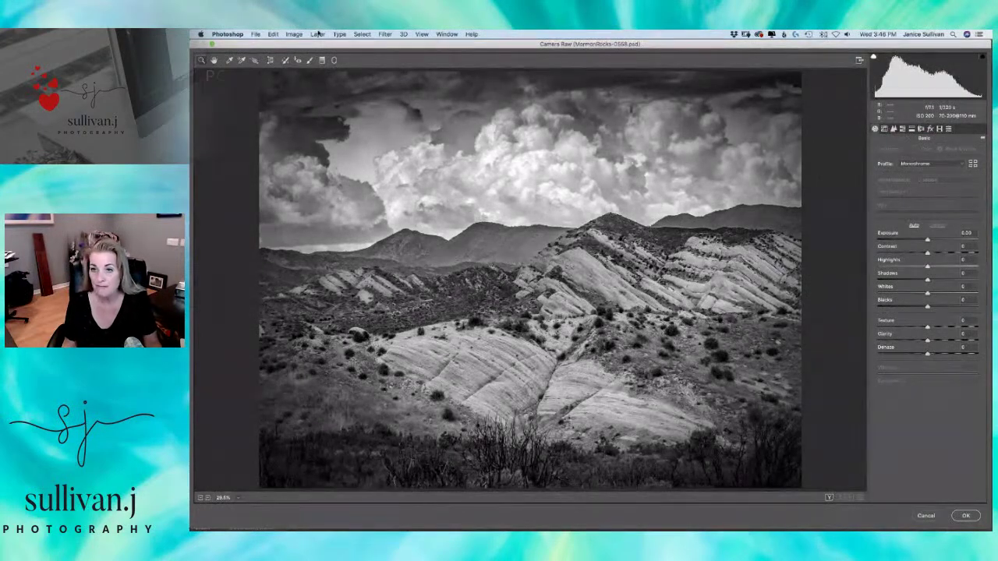
click(309, 61)
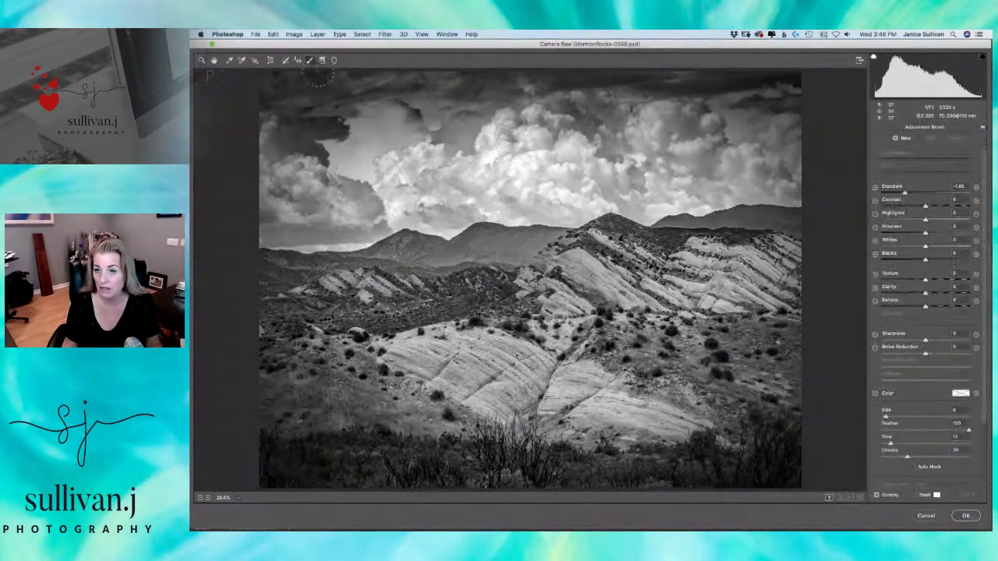
Set the Adjustment Brush's exposure to +0.10 and its texture to +34.
click(905, 194)
drag(905, 193, 928, 193)
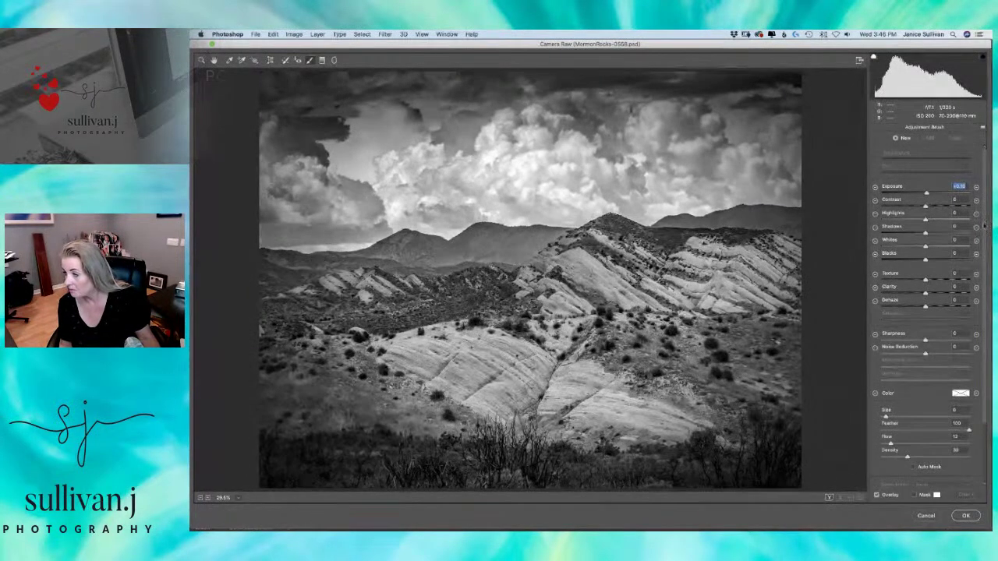
scroll(986, 227, down, 3)
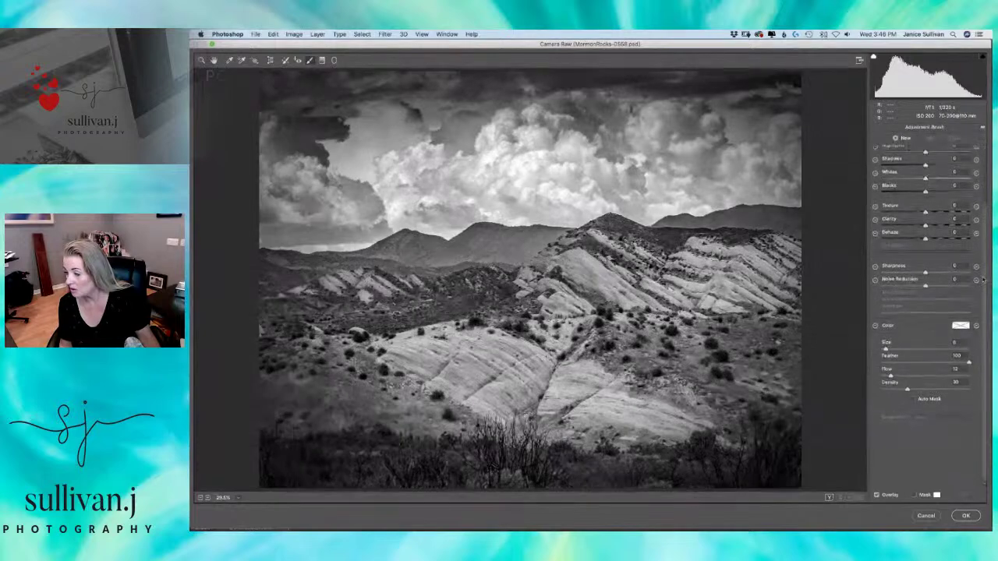
scroll(981, 267, up, 4)
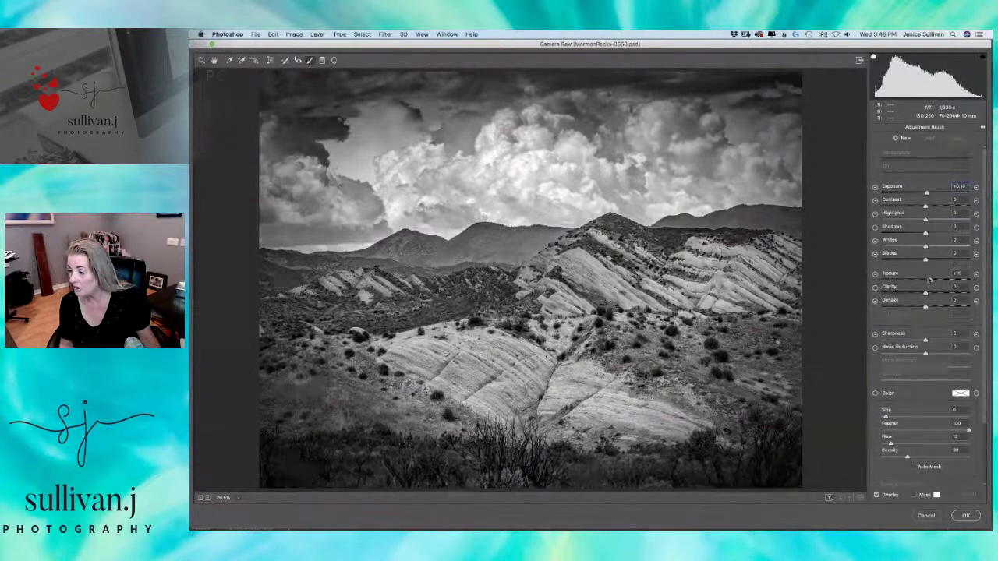
drag(925, 281, 940, 279)
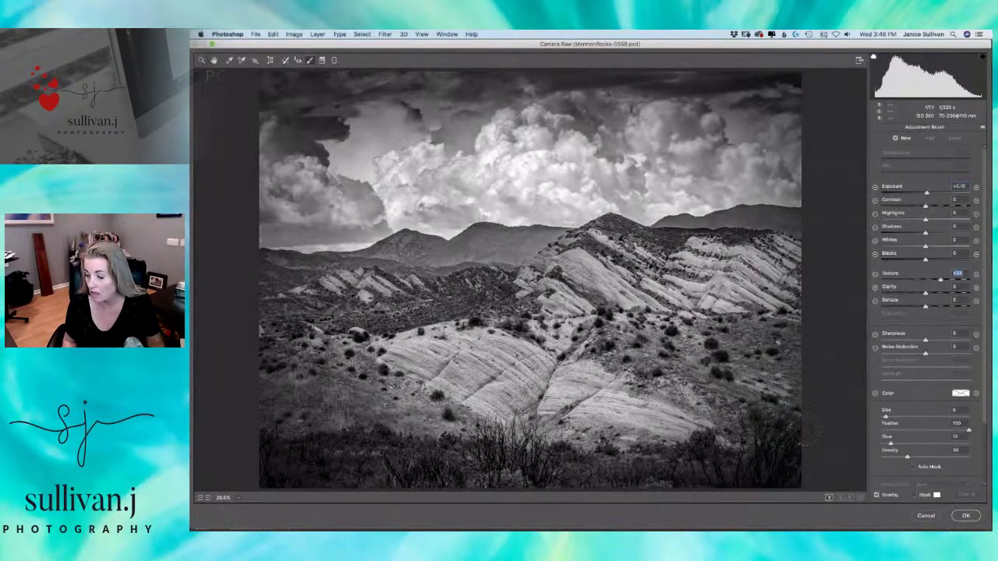
View the photo at 50% and brush the adjustment over the distant mountain beside the main rock peak.
click(245, 501)
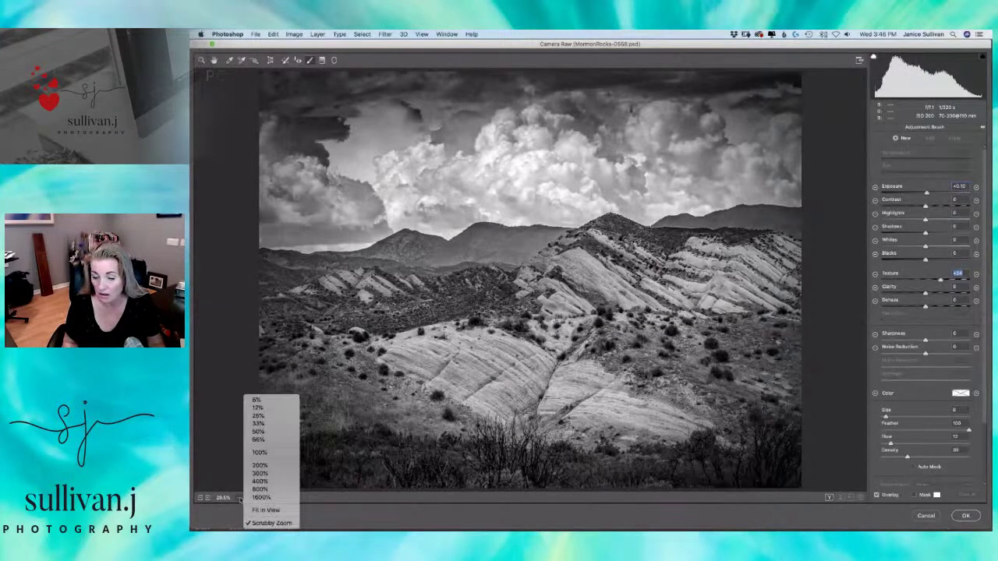
click(260, 432)
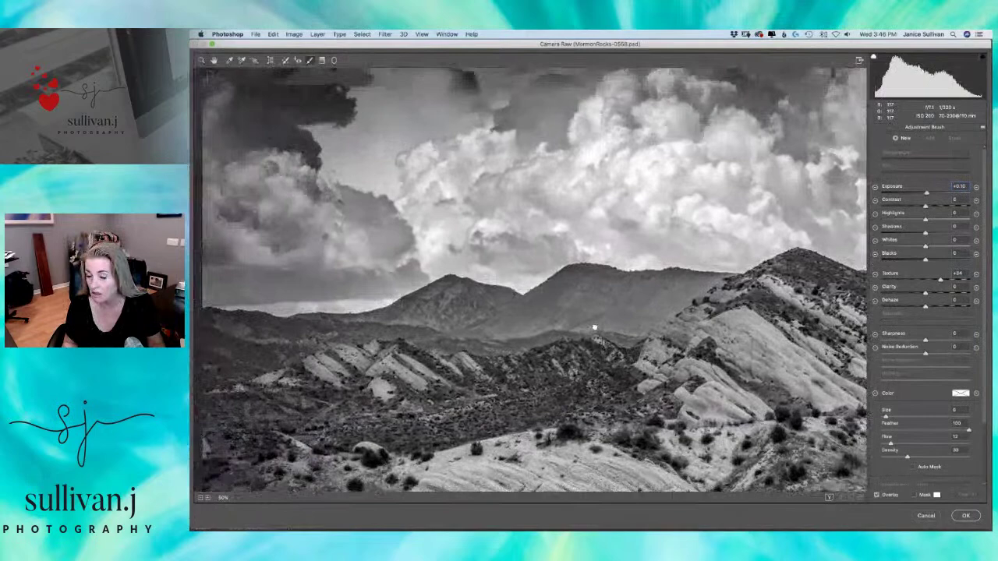
click(668, 286)
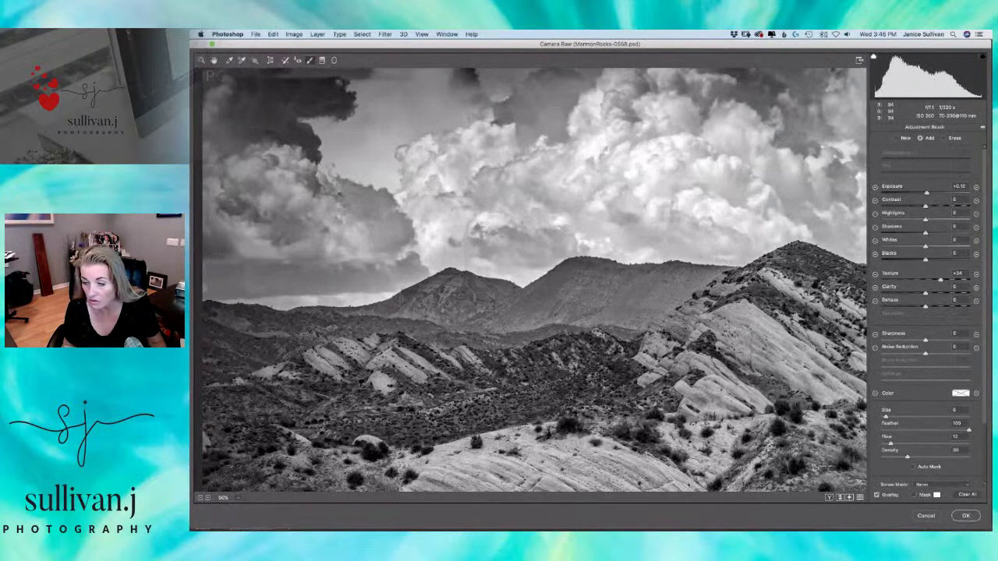
click(671, 281)
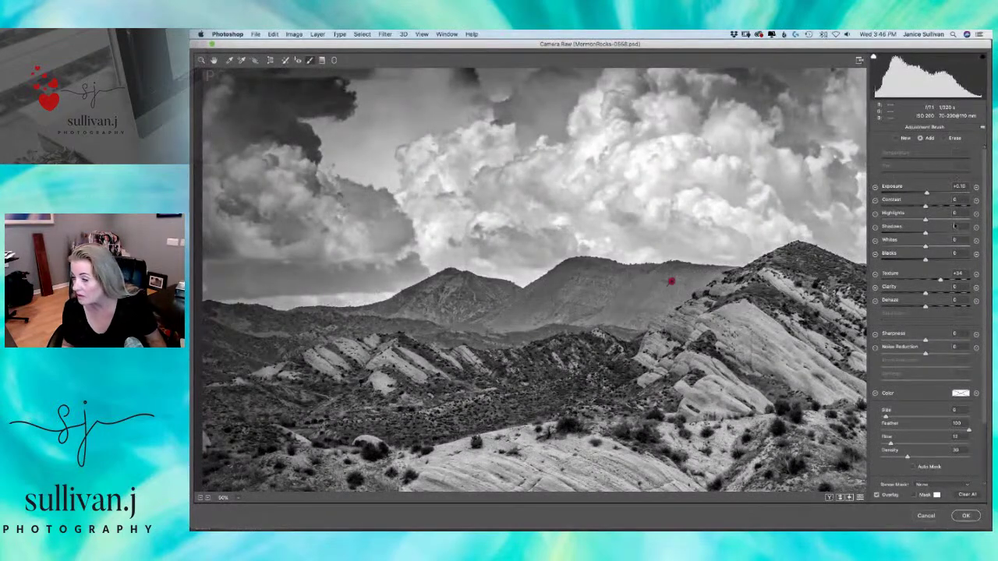
Set the mountain adjustment to texture +23, clarity +27, dehaze +10, sharpness +8 and noise reduction +13, and raise its contrast.
mouse_move(940, 281)
mouse_down()
mouse_move(916, 279)
mouse_move(935, 288)
mouse_up()
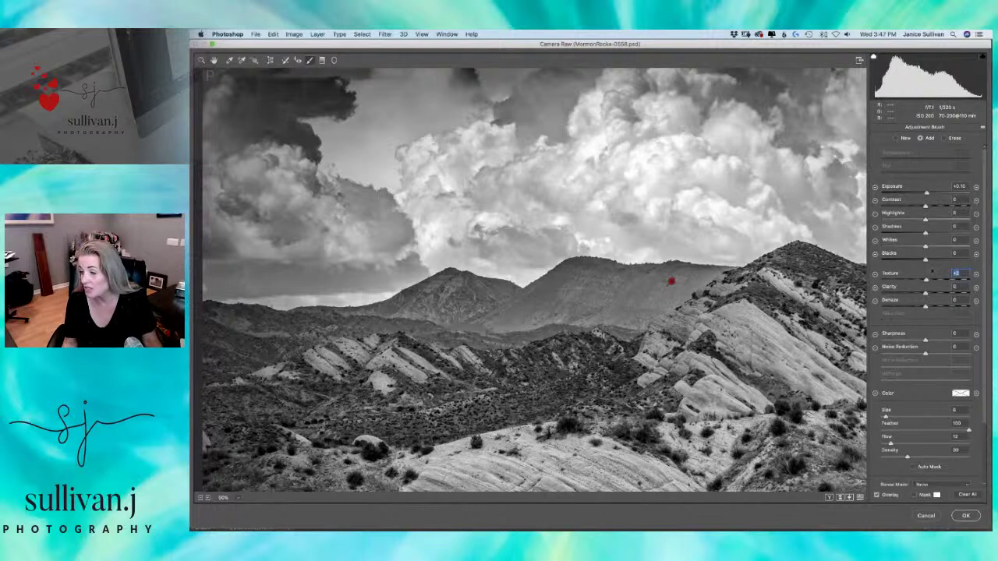
drag(926, 279, 946, 277)
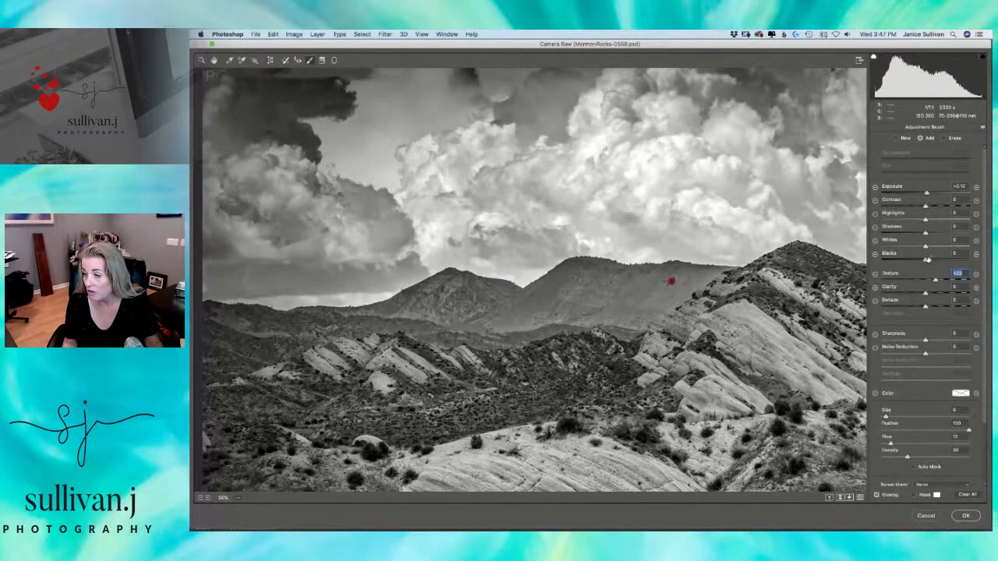
drag(926, 293, 940, 294)
drag(925, 306, 931, 353)
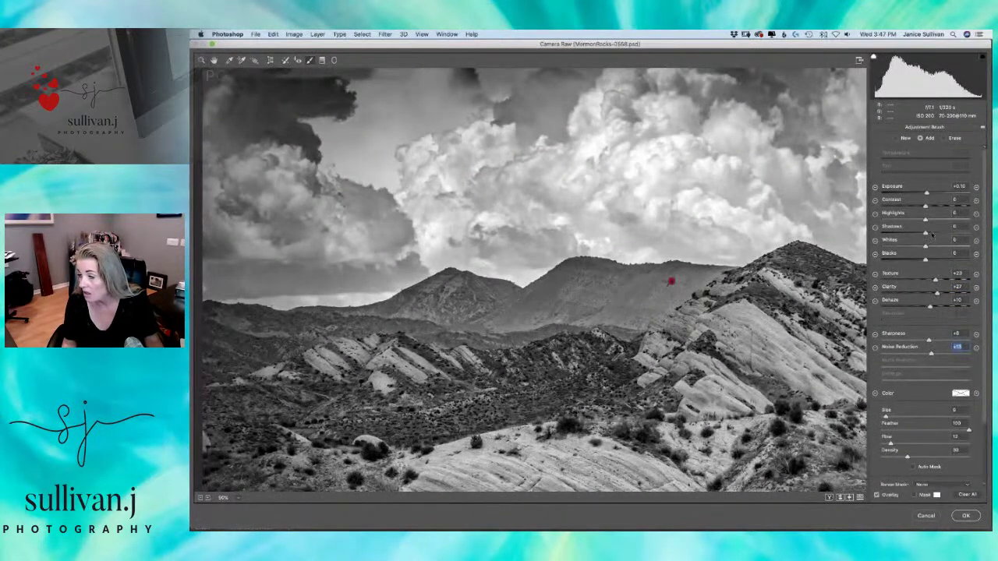
mouse_move(928, 206)
mouse_down()
mouse_move(959, 207)
mouse_move(944, 207)
mouse_up()
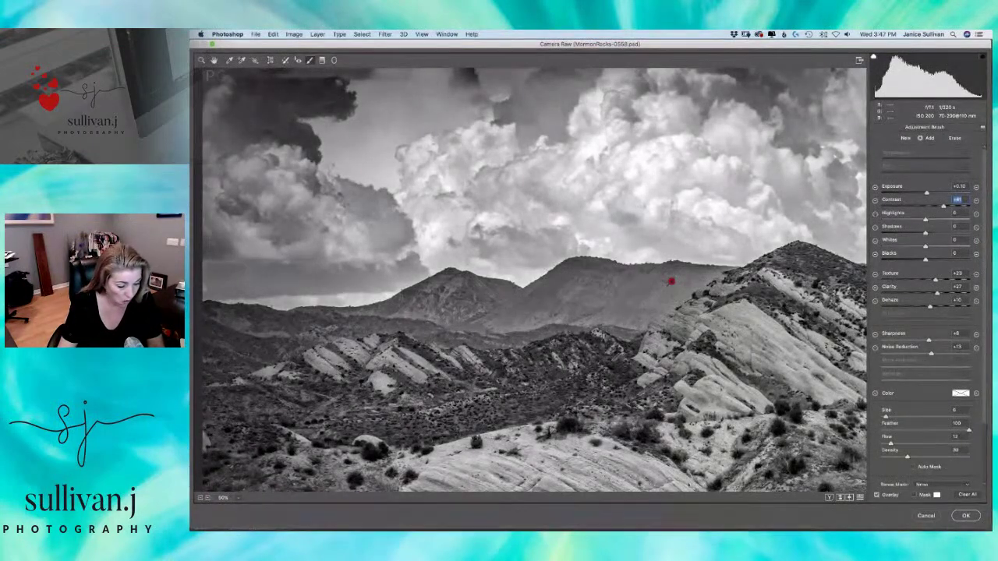
key(Return)
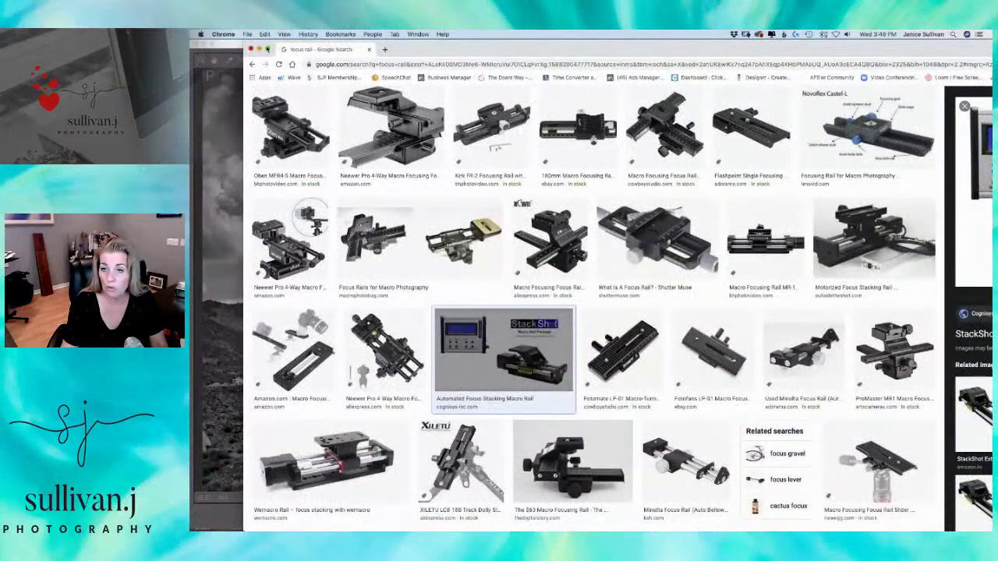
In Chrome, enlarge the focus rail image results and examine the Novoflex Castel-L, Novoflex CROSS-MC and StackShot rails.
click(268, 49)
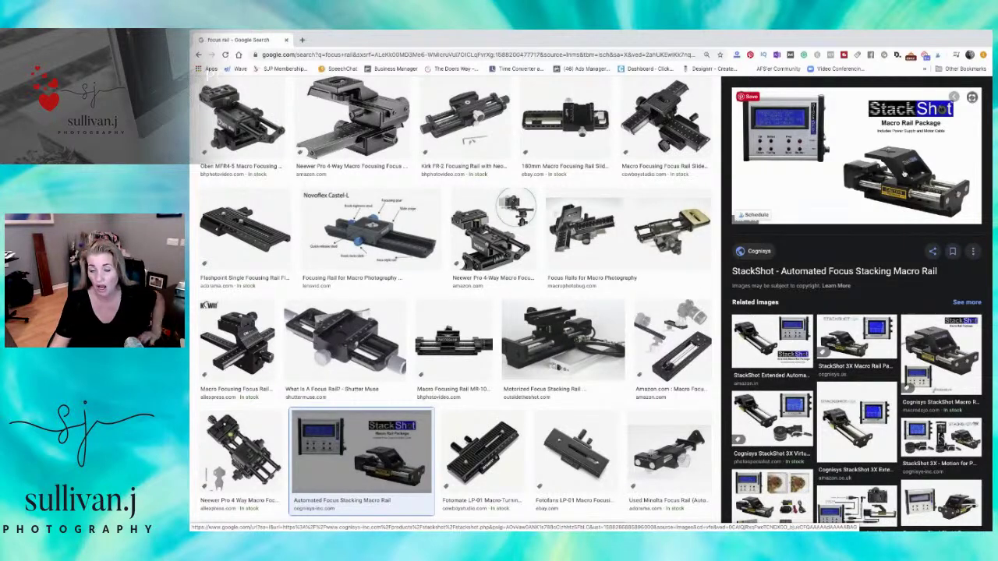
click(364, 247)
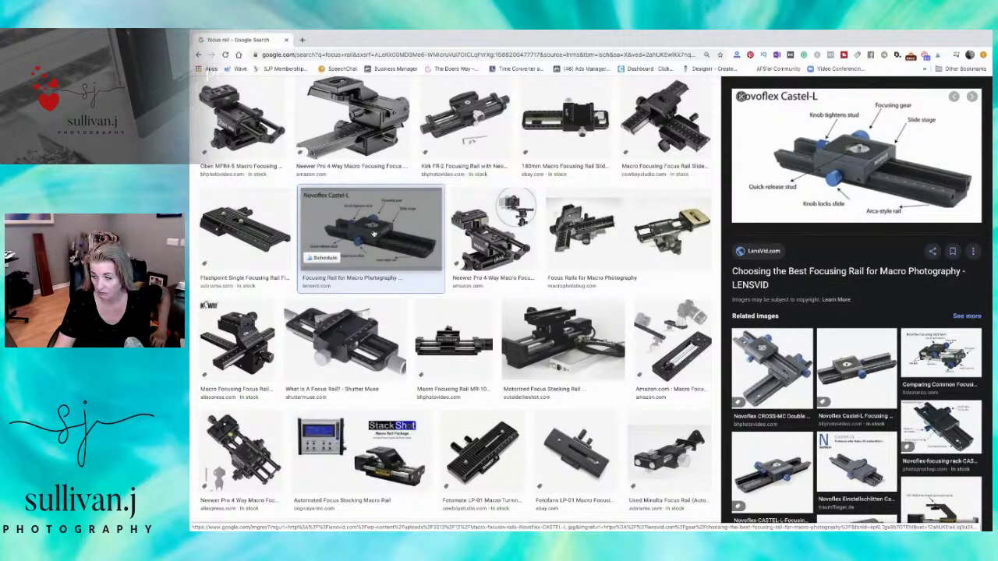
click(773, 365)
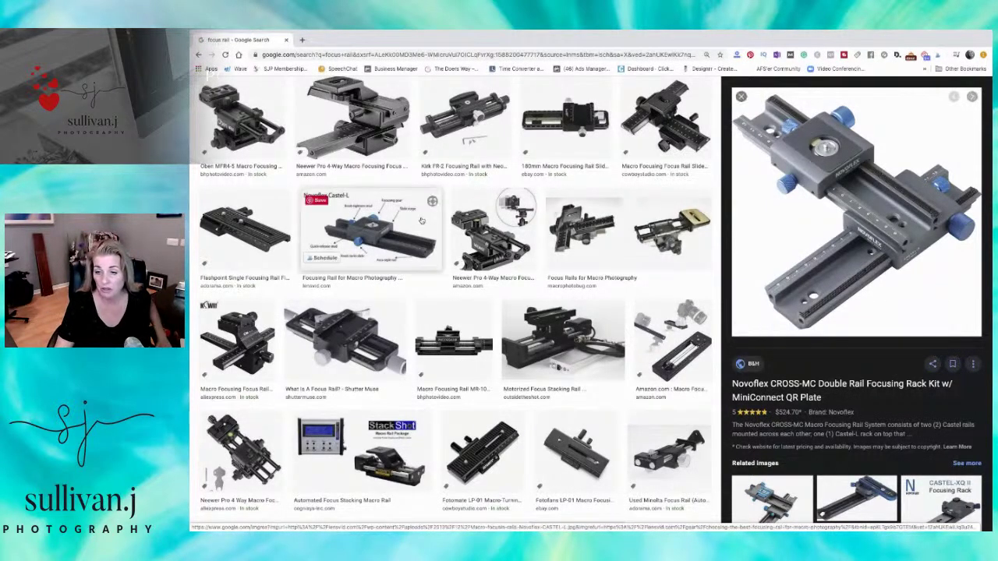
click(375, 226)
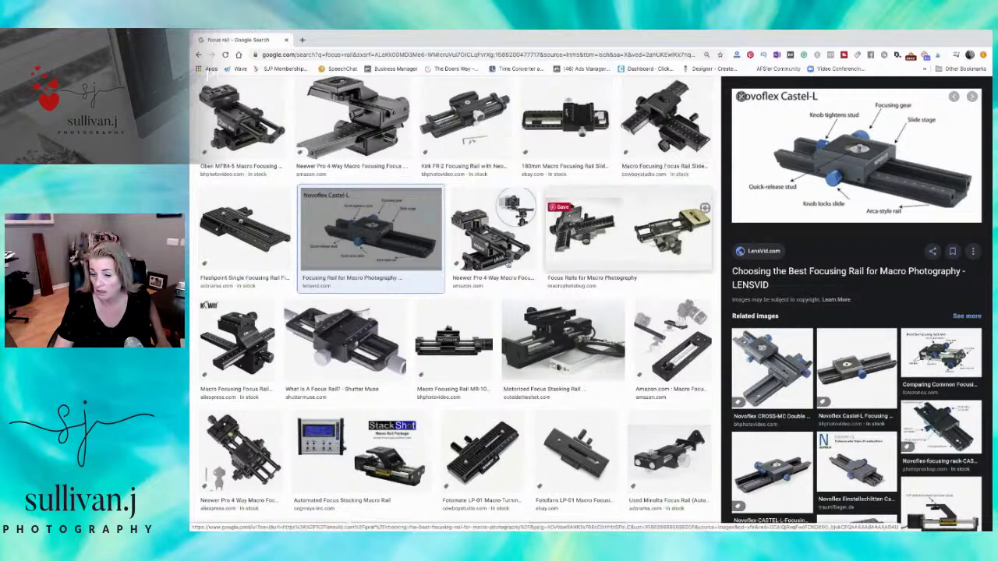
click(361, 452)
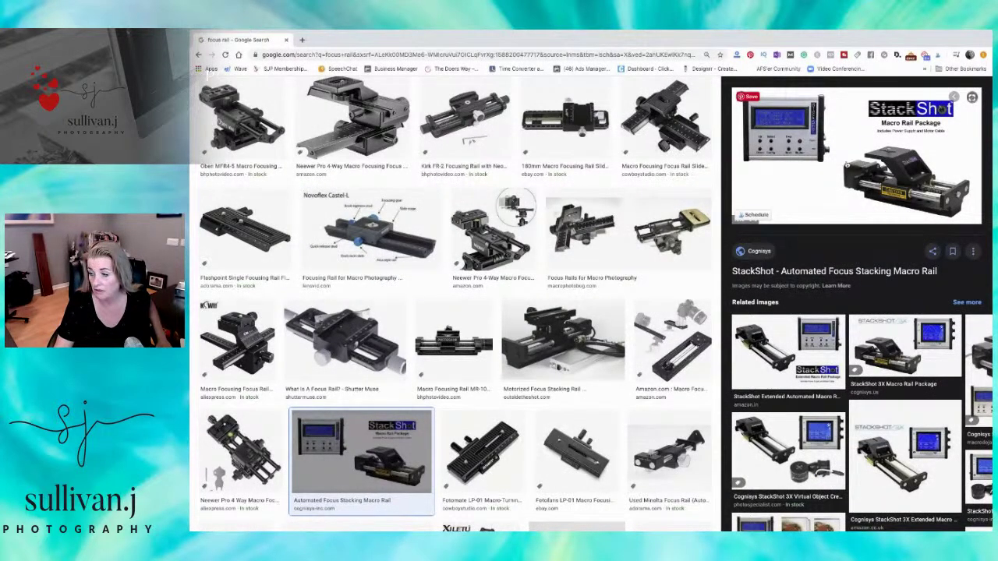
scroll(847, 162, down, 3)
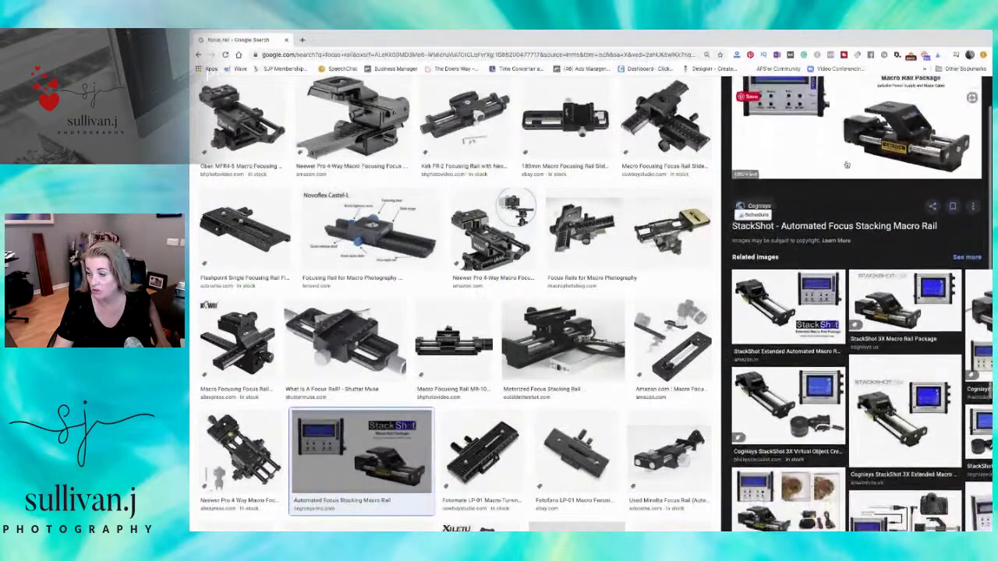
scroll(847, 162, down, 3)
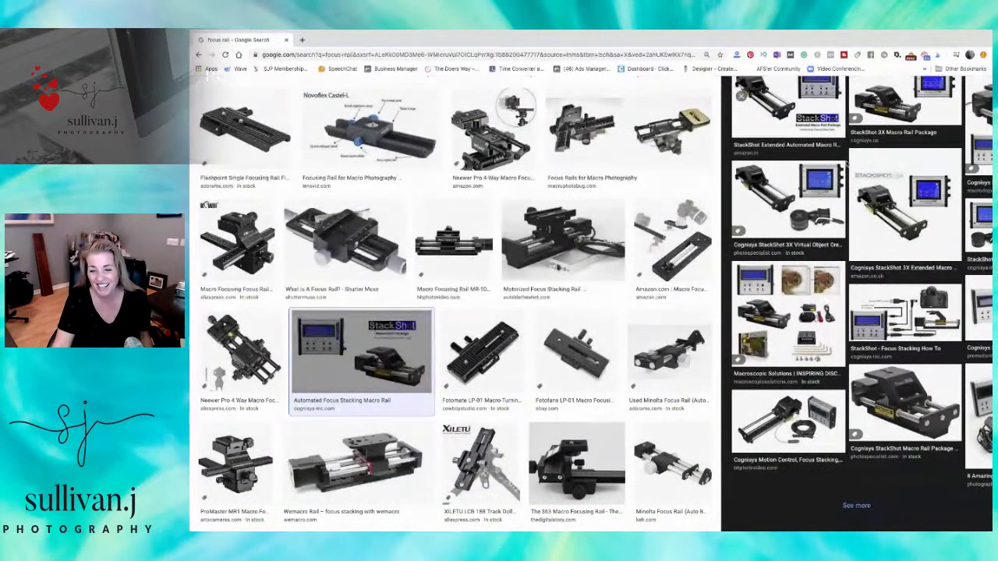
Browse the sponsored and other focus rail results, and close the browser window to return to Photoshop.
mouse_move(541, 271)
scroll(541, 271, up, 5)
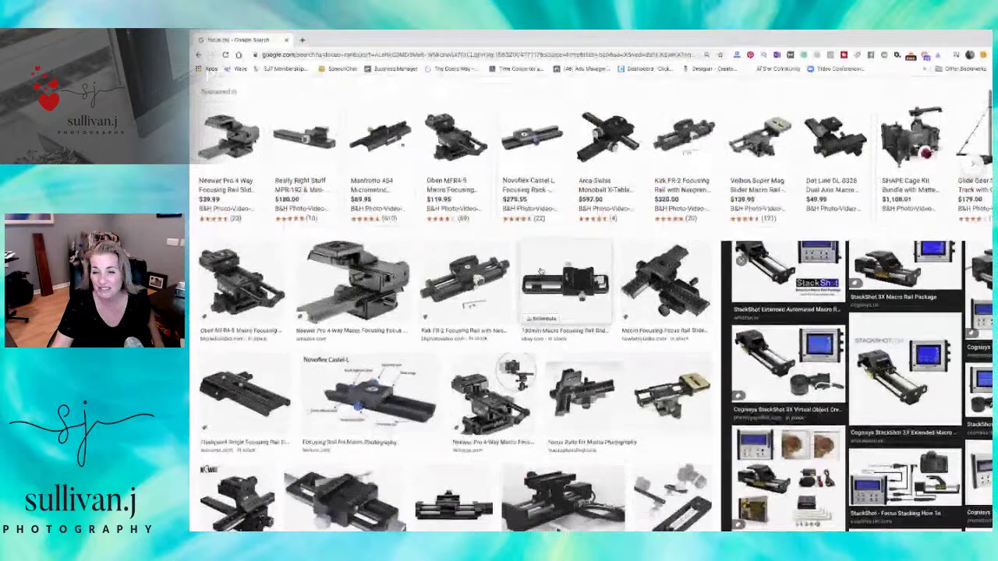
scroll(541, 271, down, 4)
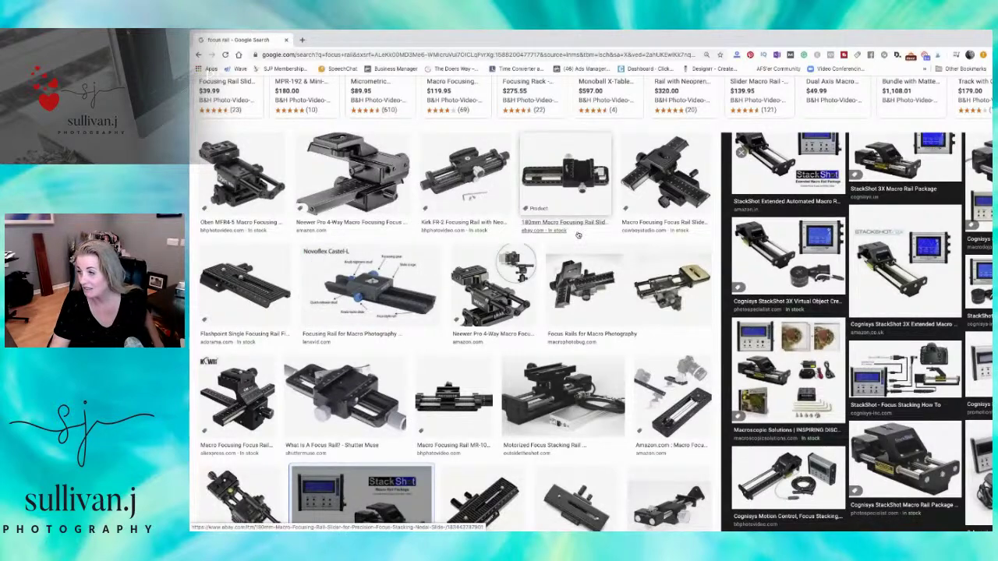
mouse_move(213, 31)
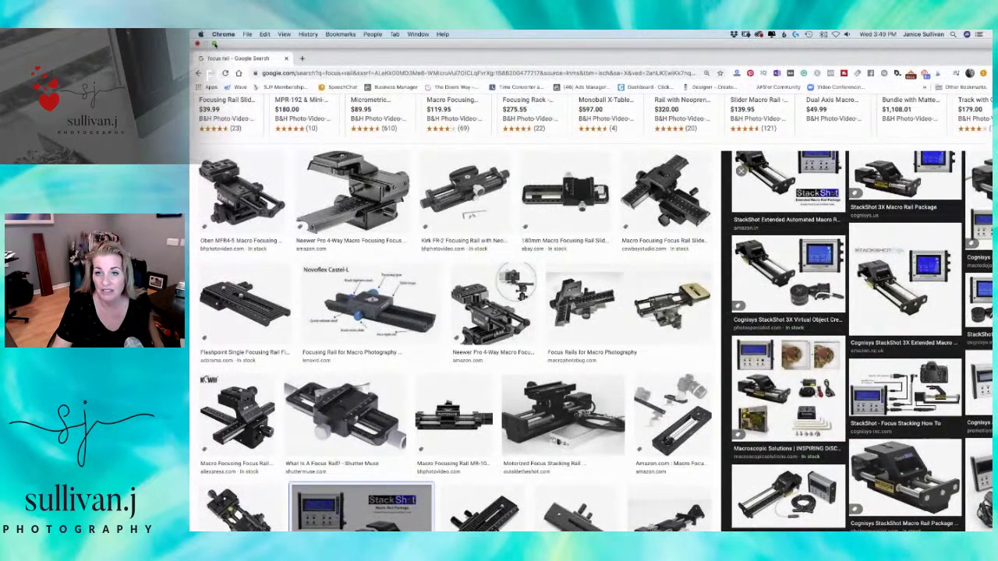
click(214, 44)
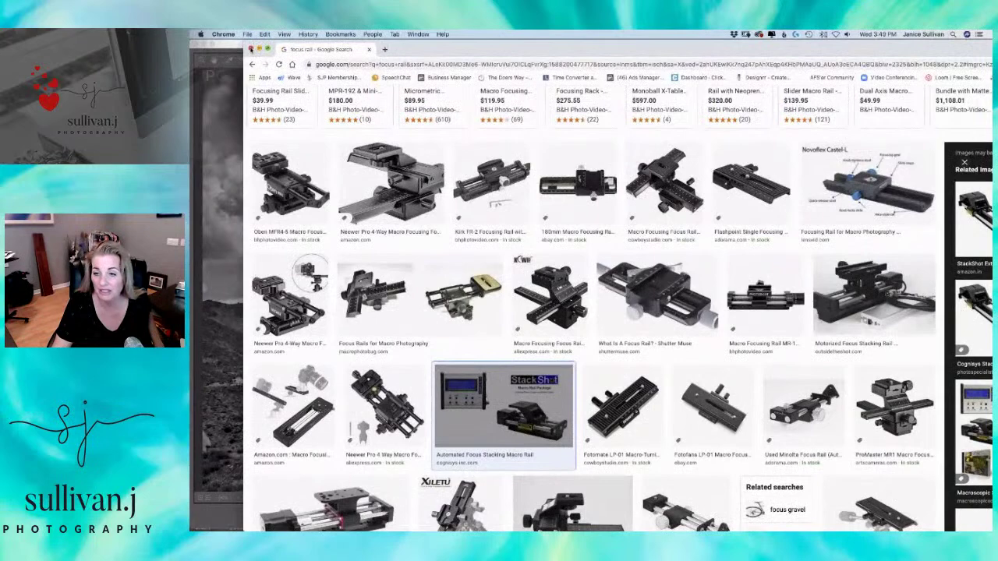
click(251, 50)
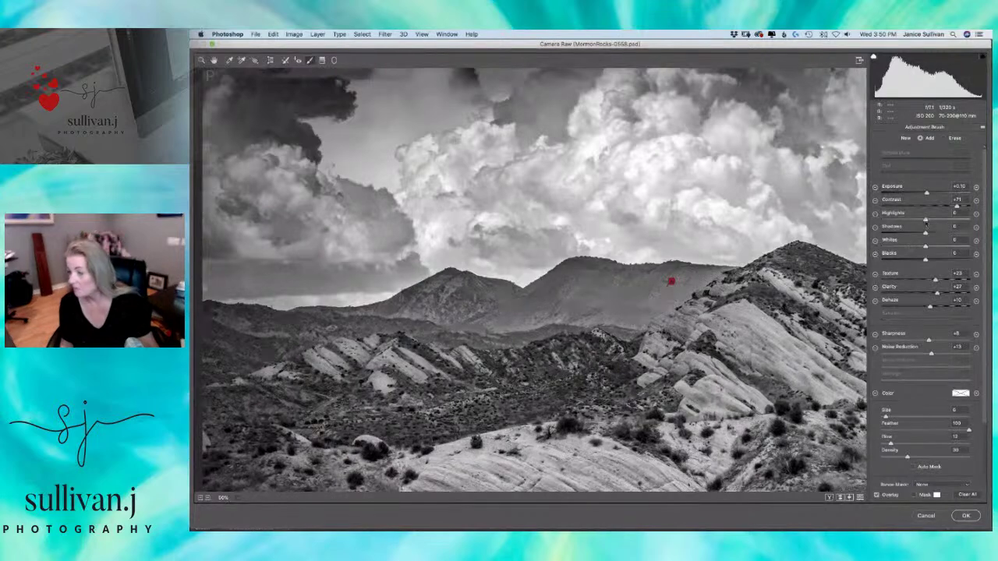
Set the mountain adjustment's contrast to +10, clarity to +100 and texture to +50, and apply the Camera Raw filter.
drag(955, 207, 930, 206)
mouse_move(939, 294)
mouse_down()
mouse_move(971, 292)
mouse_move(922, 294)
mouse_move(991, 293)
mouse_move(922, 294)
mouse_up()
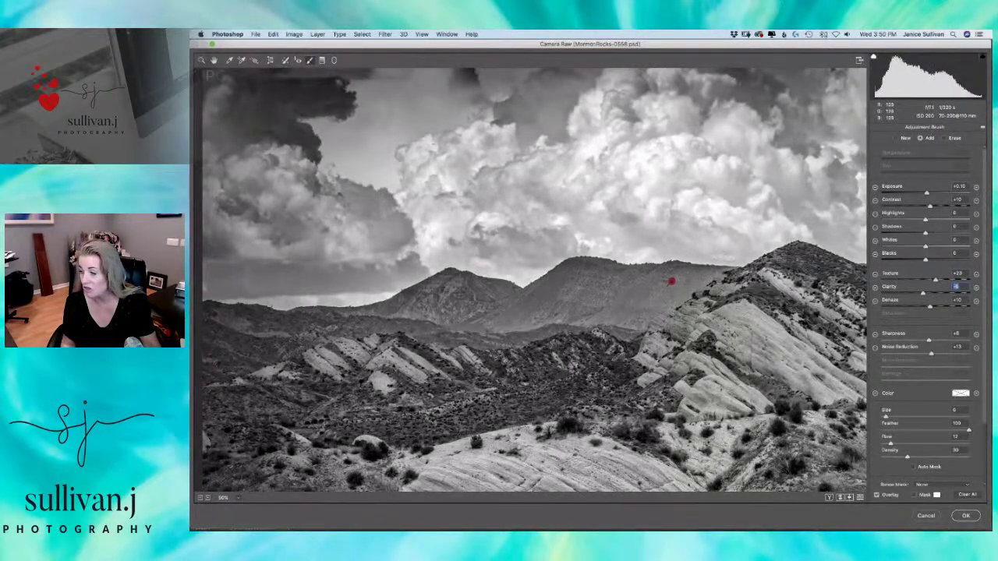
drag(923, 294, 950, 294)
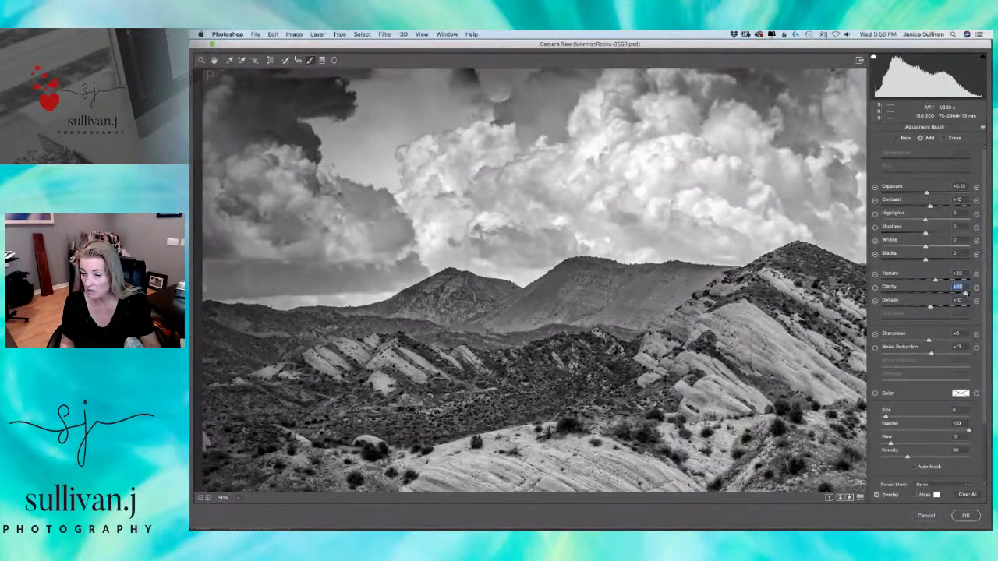
drag(938, 280, 948, 280)
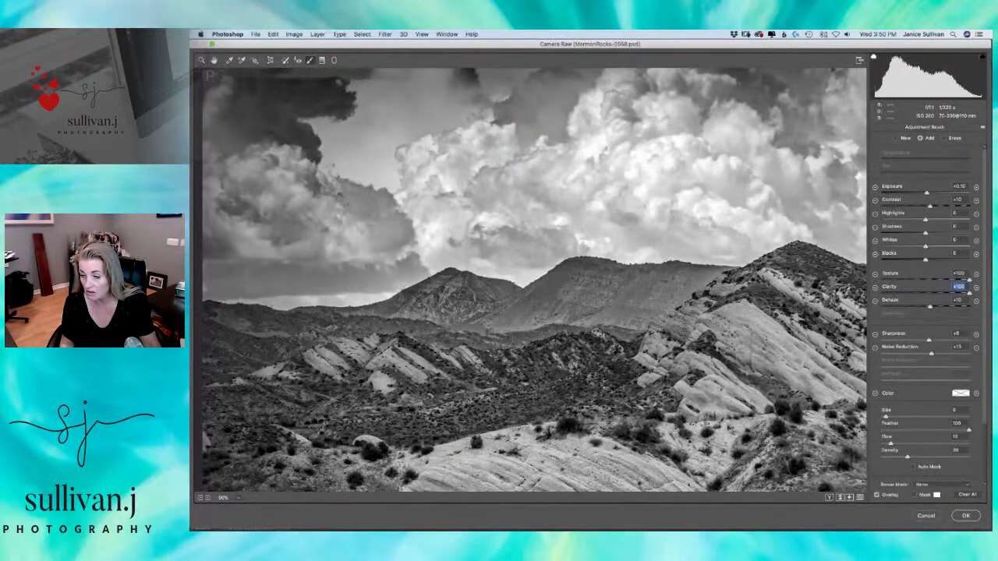
click(946, 278)
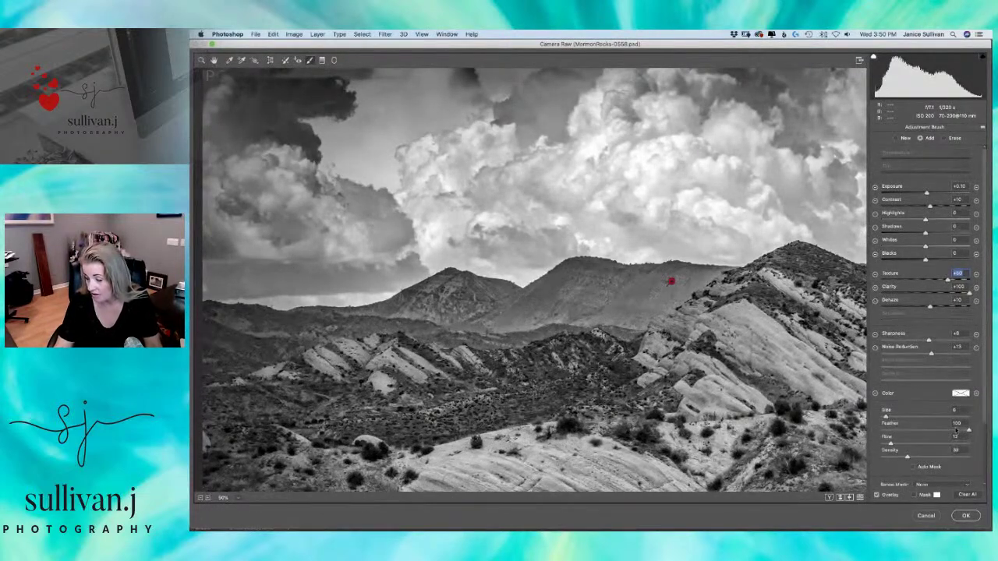
scroll(917, 435, down, 2)
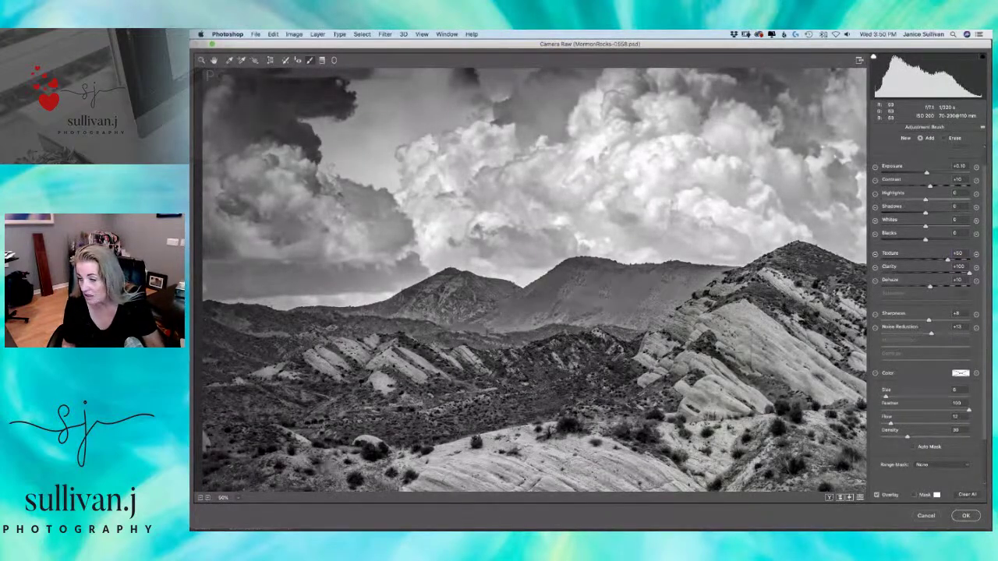
click(966, 515)
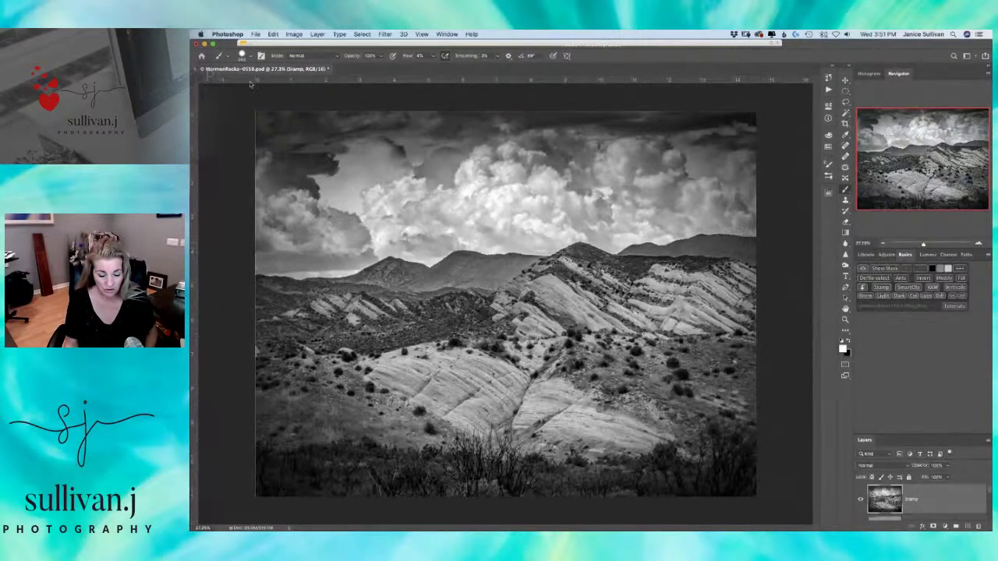
Save the MormonRocks-0558.psd document and switch to Lightroom Classic.
key(super+s)
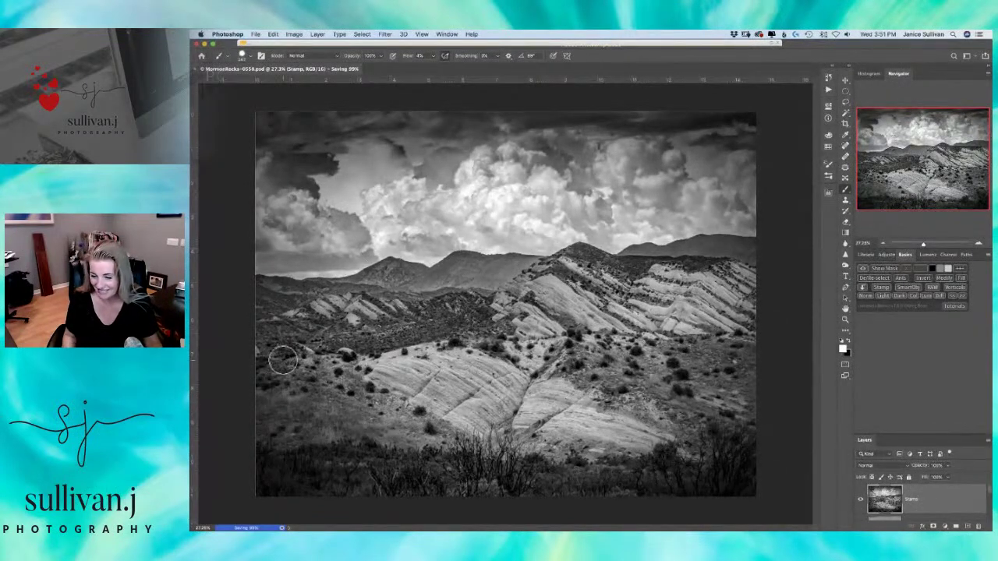
mouse_move(382, 515)
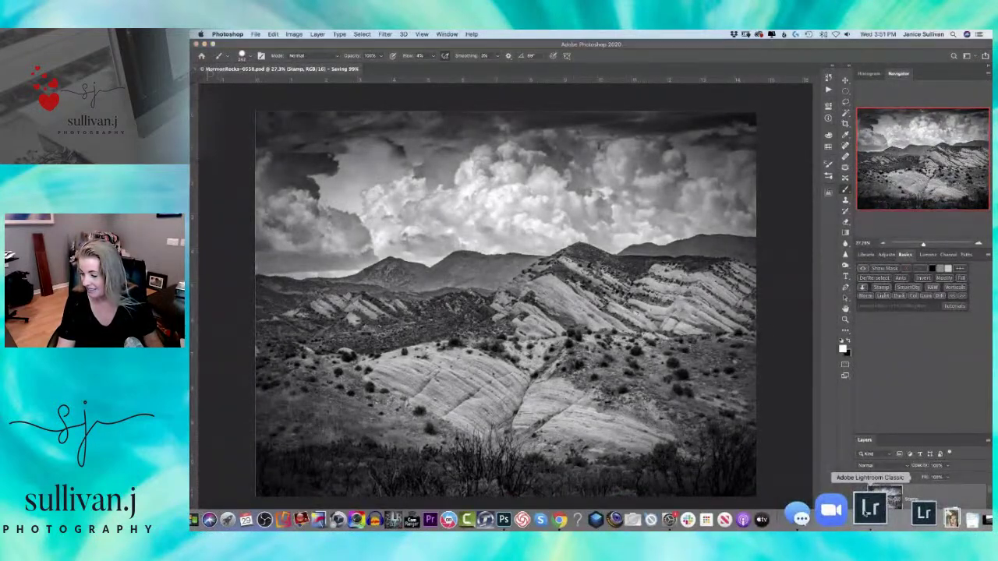
click(899, 512)
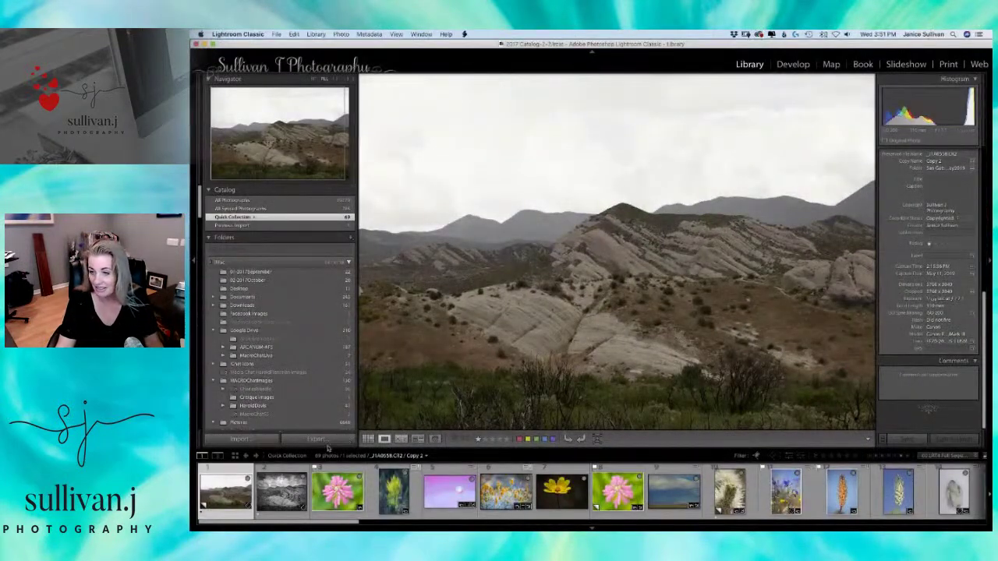
View the whole edited MormonRocks-0558.psd and compare it with the original color photo.
click(290, 483)
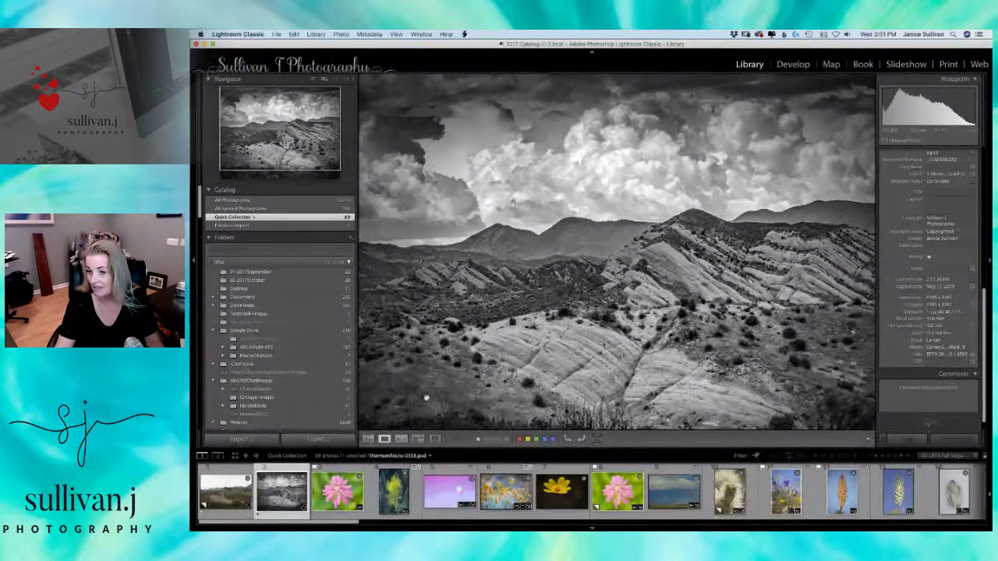
click(315, 79)
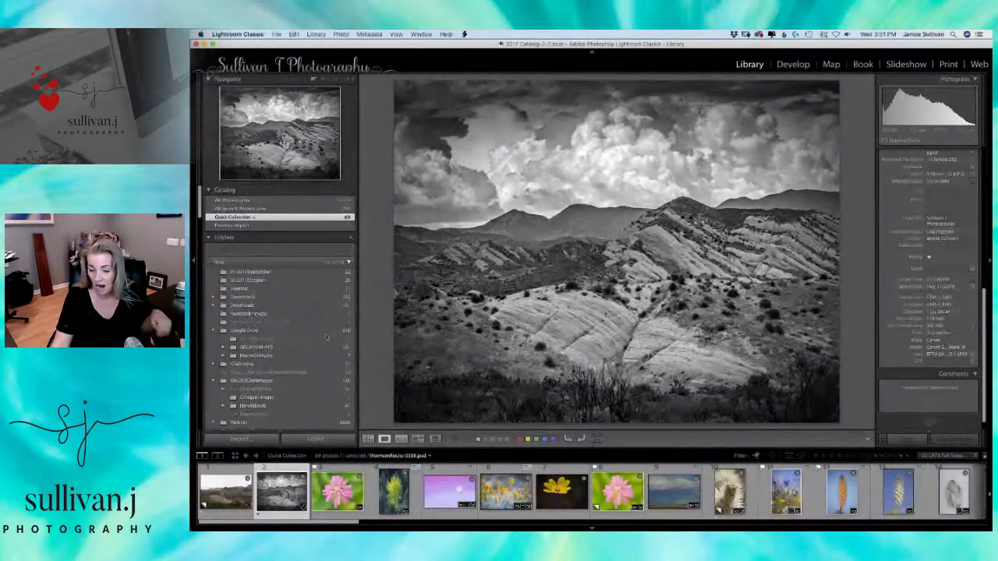
click(238, 494)
click(282, 493)
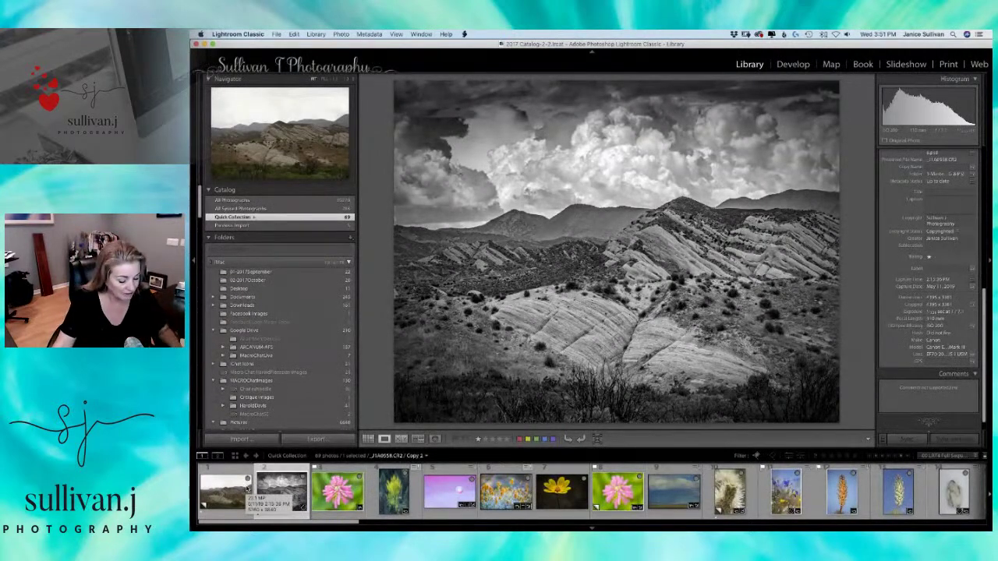
Browse the Quick Collection grid, open the photo of the bee beside purple flowers, and check the bee up close.
key(g)
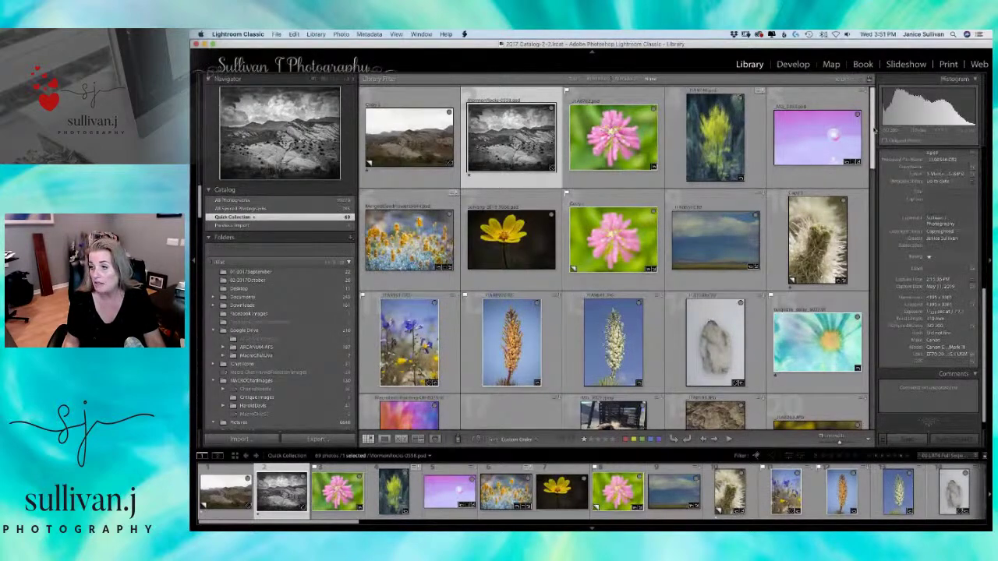
drag(873, 128, 853, 269)
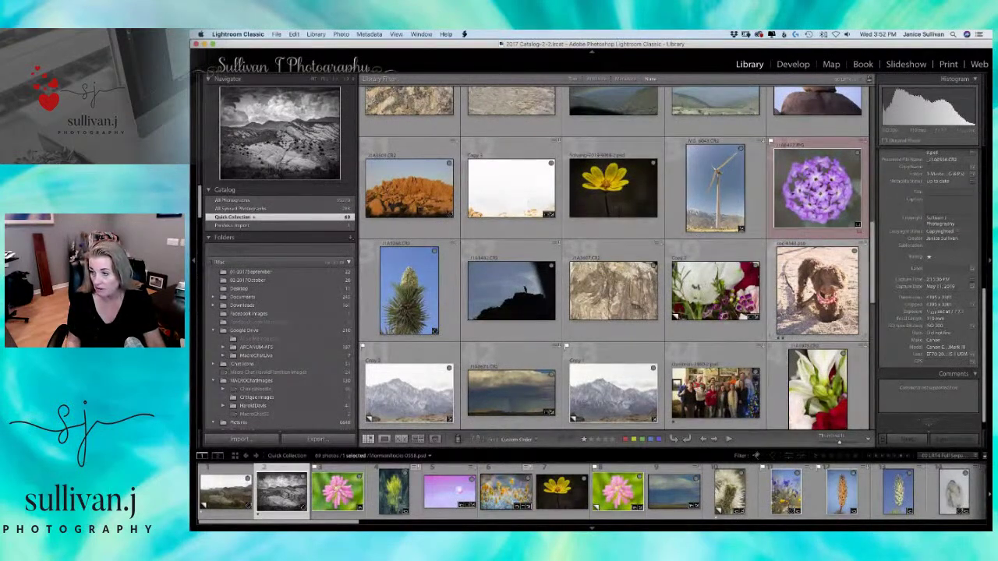
drag(872, 291, 864, 419)
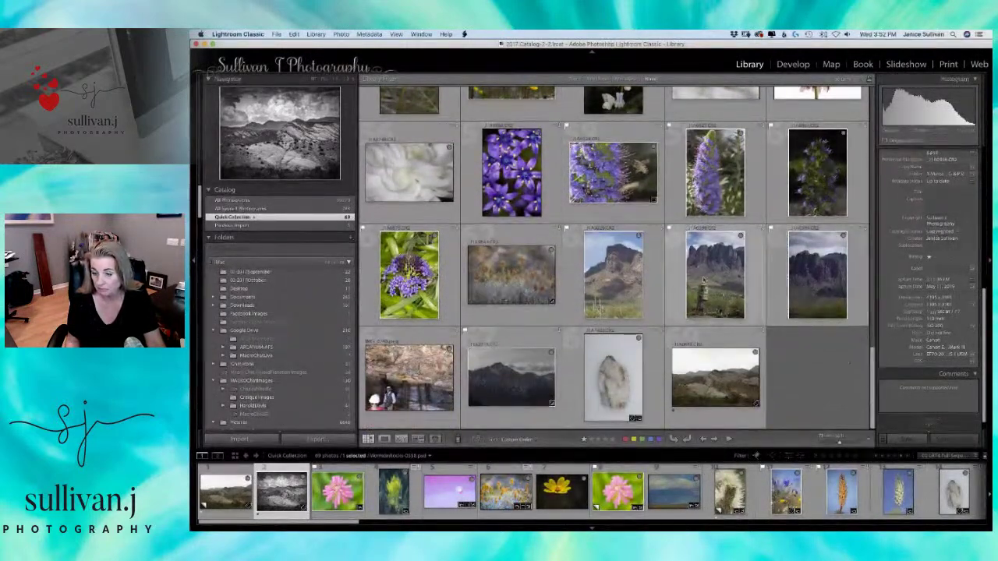
scroll(872, 351, up, 2)
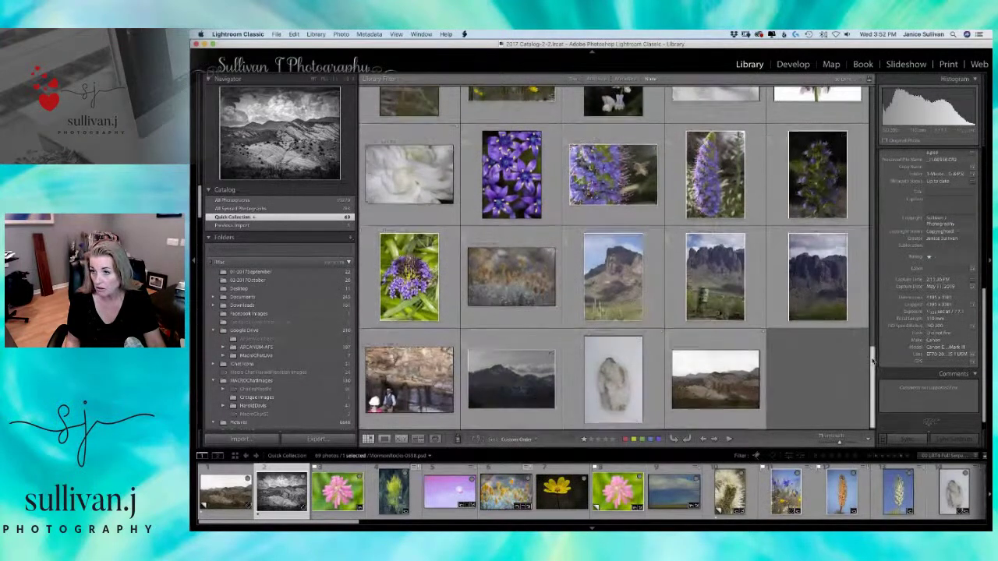
scroll(877, 351, up, 1)
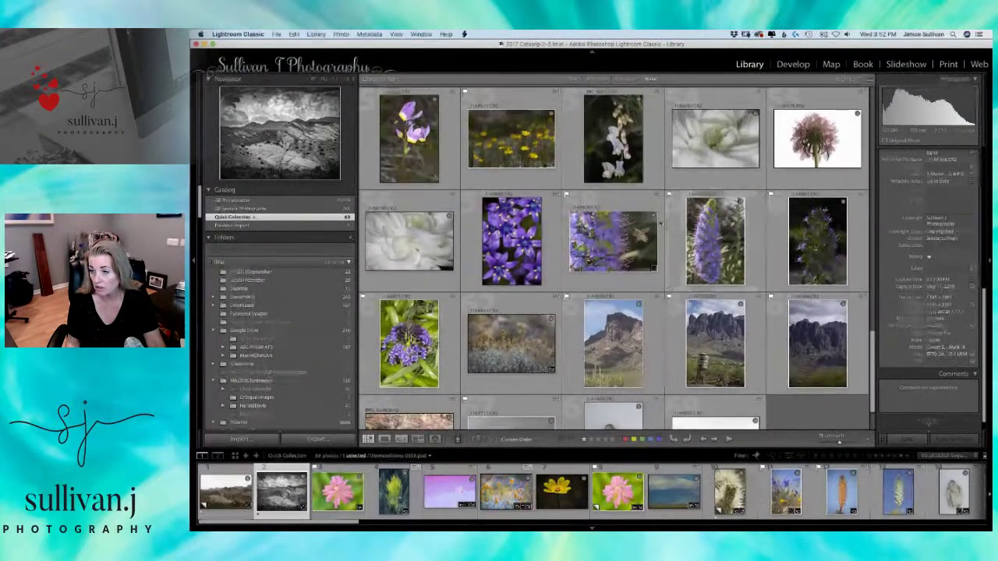
double_click(631, 236)
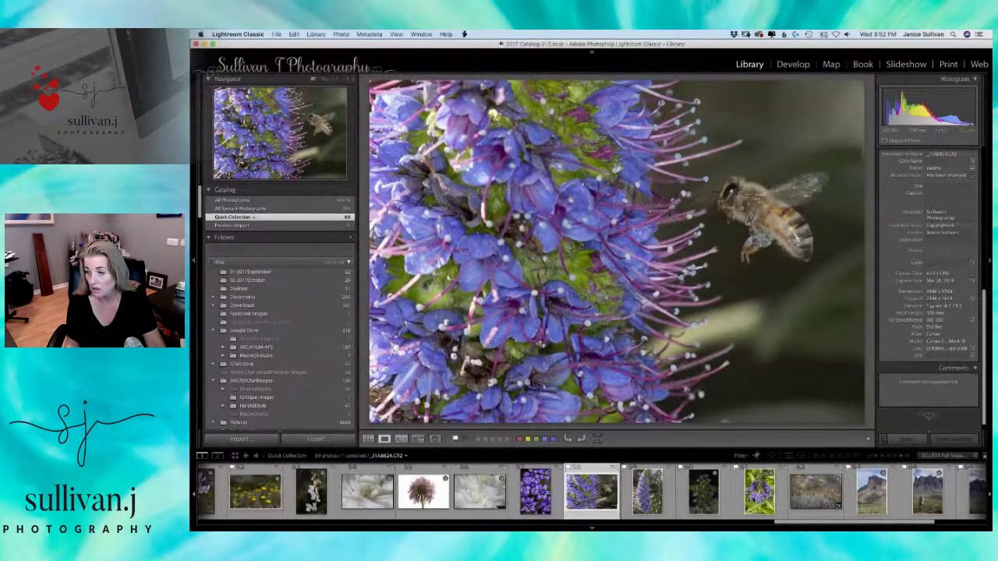
click(747, 213)
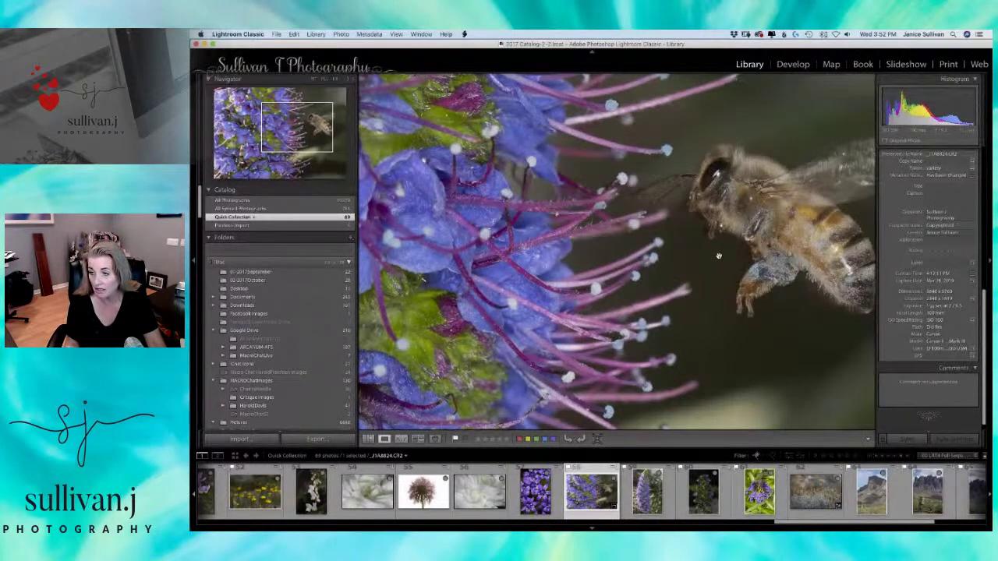
click(719, 255)
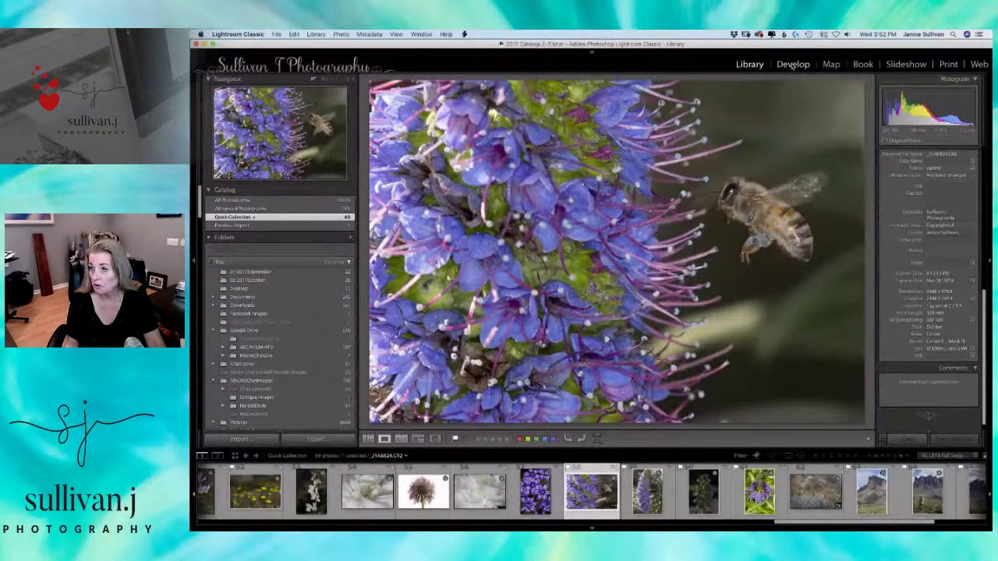
Open the bee photo in the Develop module and bring the landscape presets into view.
click(793, 66)
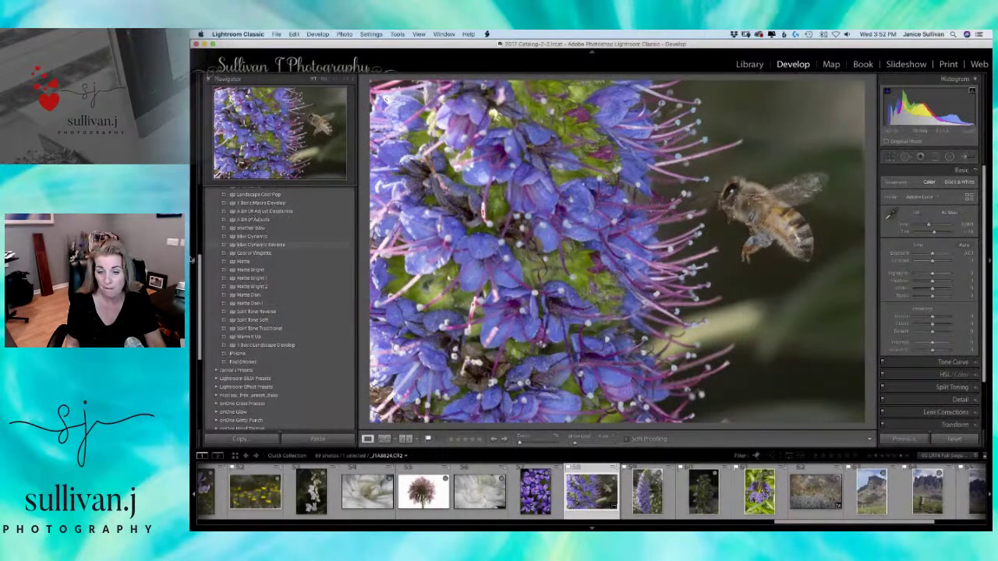
click(207, 255)
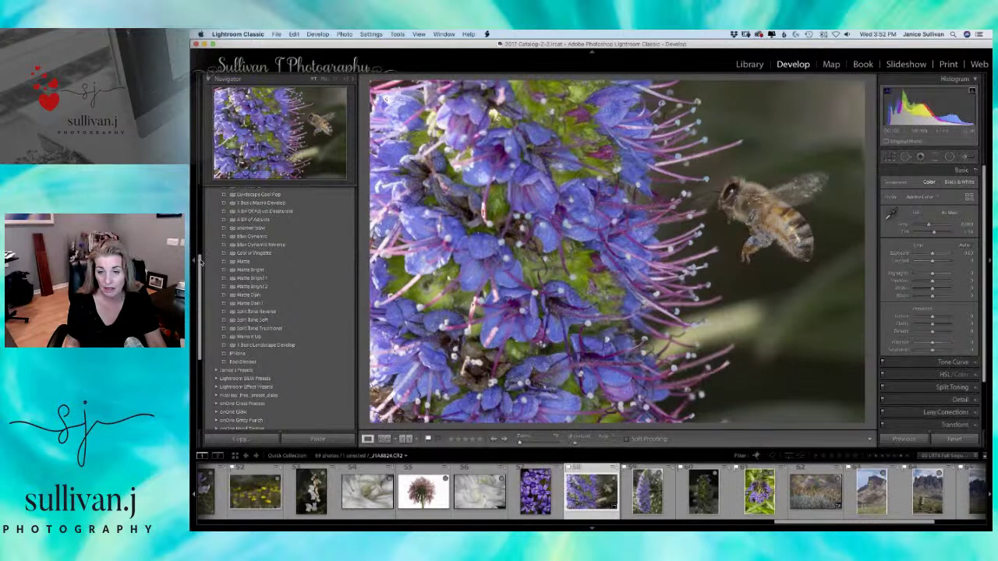
drag(200, 263, 203, 214)
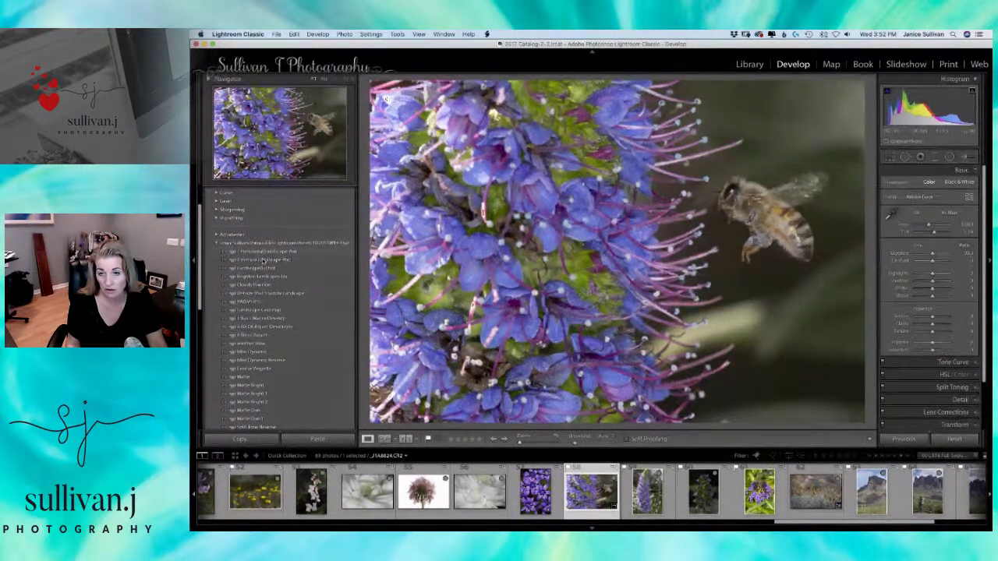
Try several develop presets on the bee photo, including Landscape Cool Pop, and inspect the bee's detail up close.
click(265, 266)
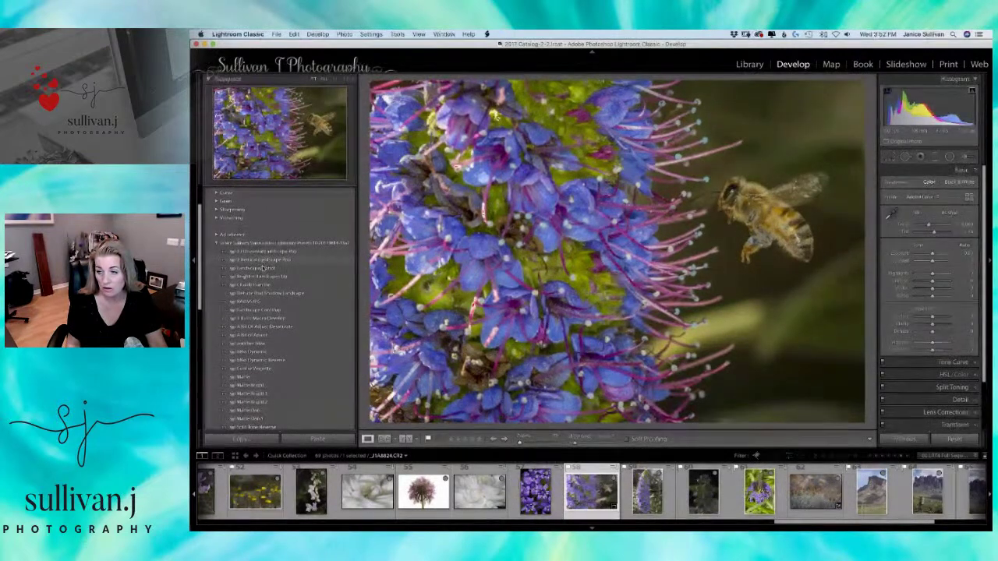
click(264, 254)
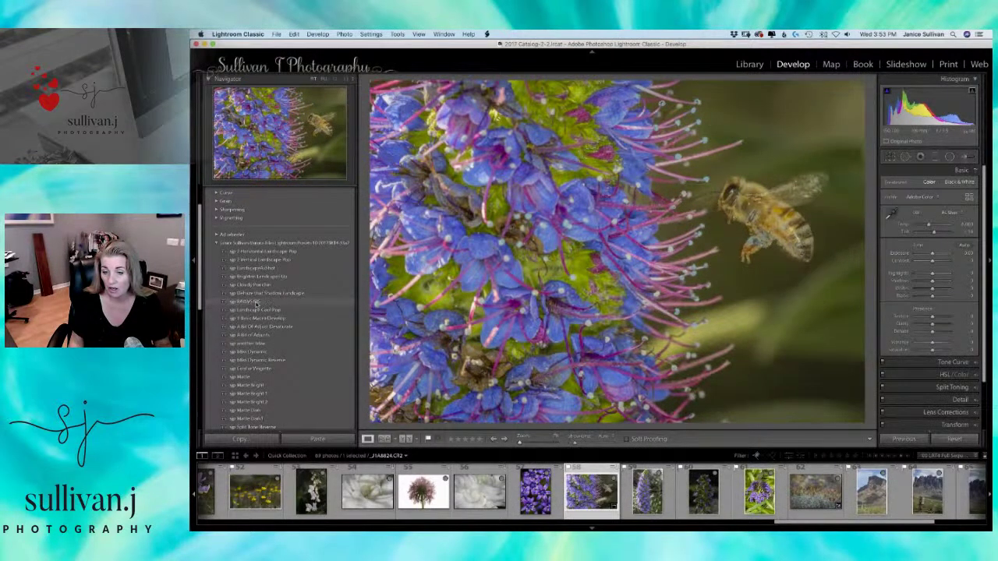
click(257, 302)
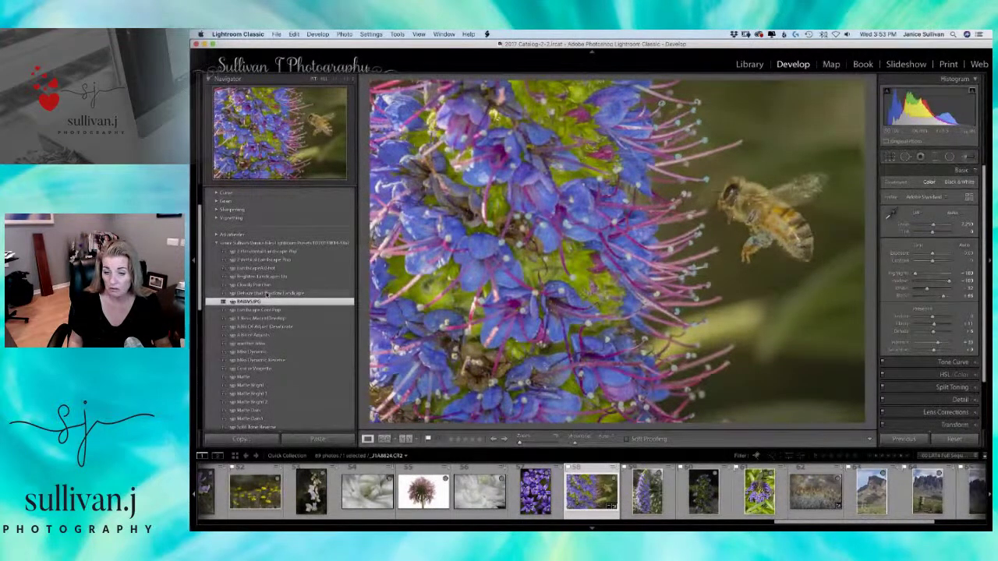
click(265, 310)
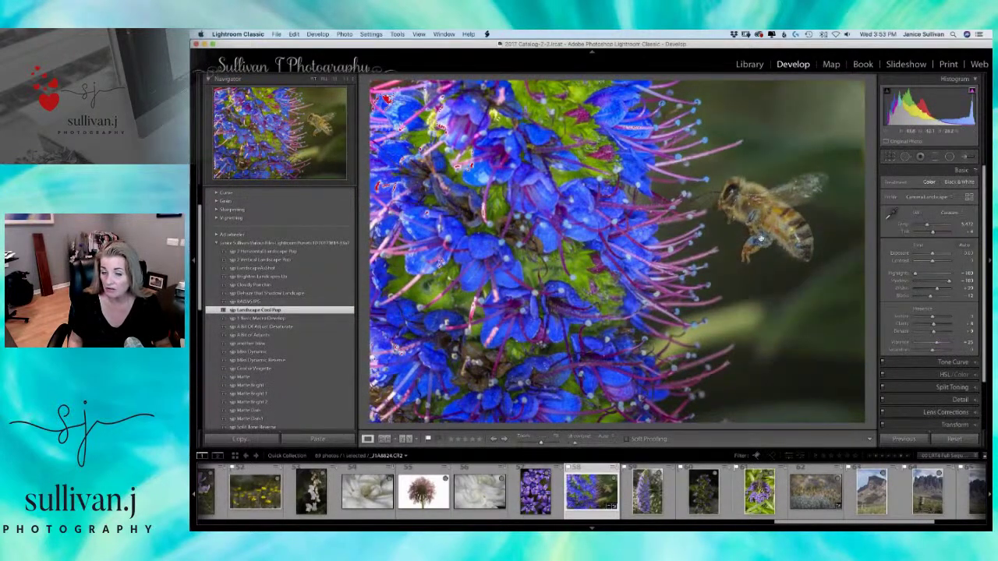
click(760, 232)
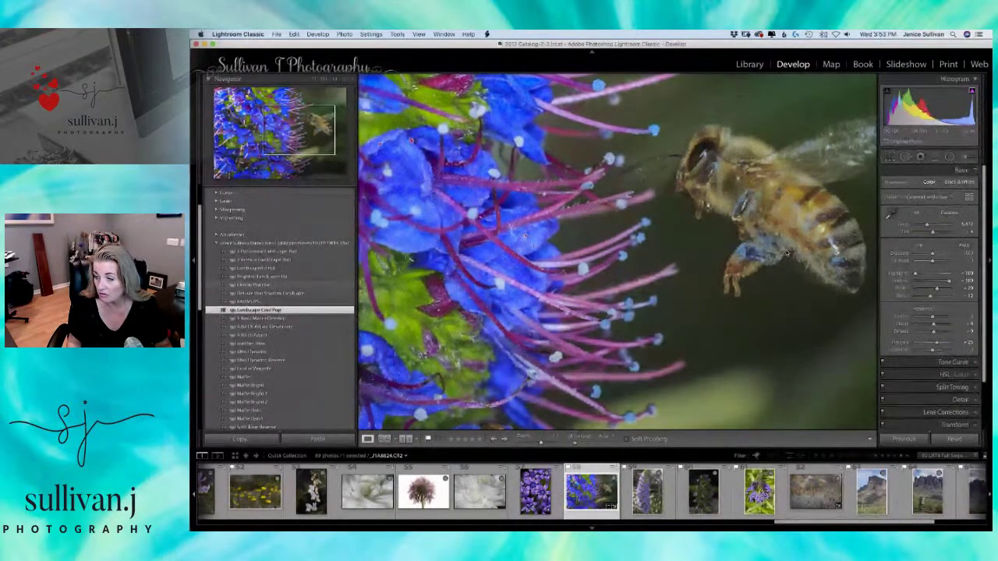
click(260, 310)
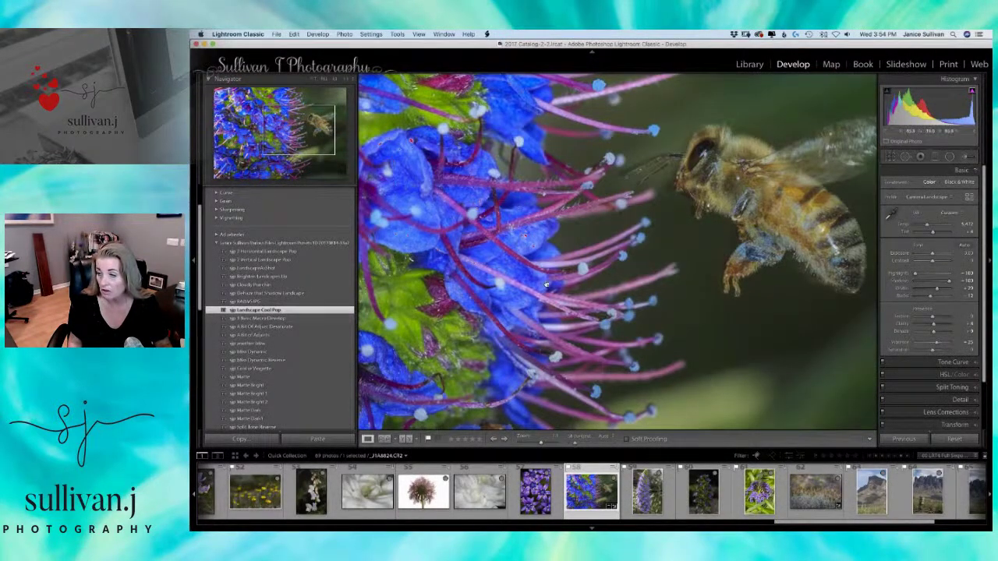
click(546, 286)
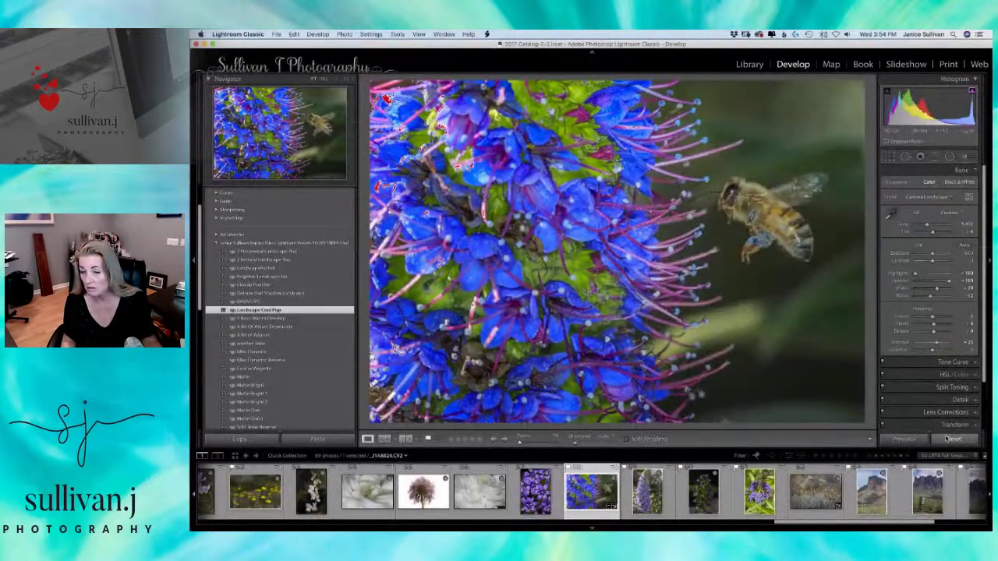
Apply the Horizontal Landscape Pop preset to the bee photo and reduce the whites to +7.
click(285, 252)
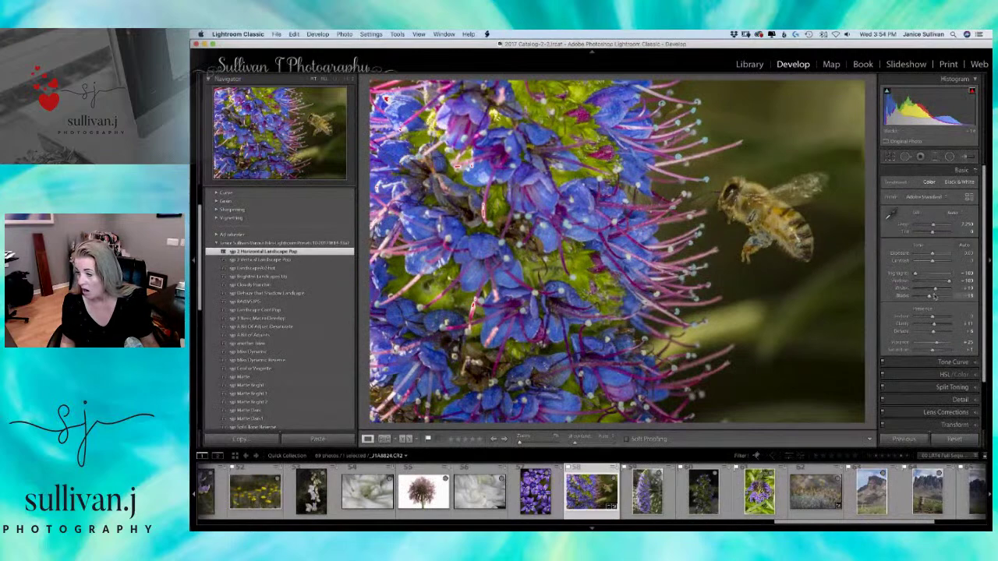
drag(936, 290, 932, 289)
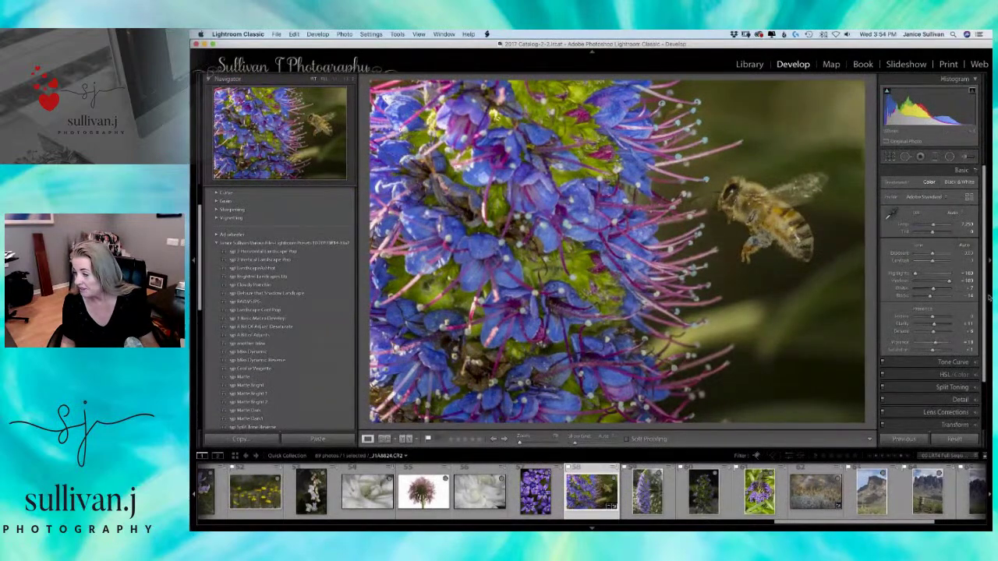
Use HSL targeted adjustment on the bee's leg to shift the aqua and blue hues and raise aqua saturation to +12.
scroll(984, 306, down, 1)
click(952, 372)
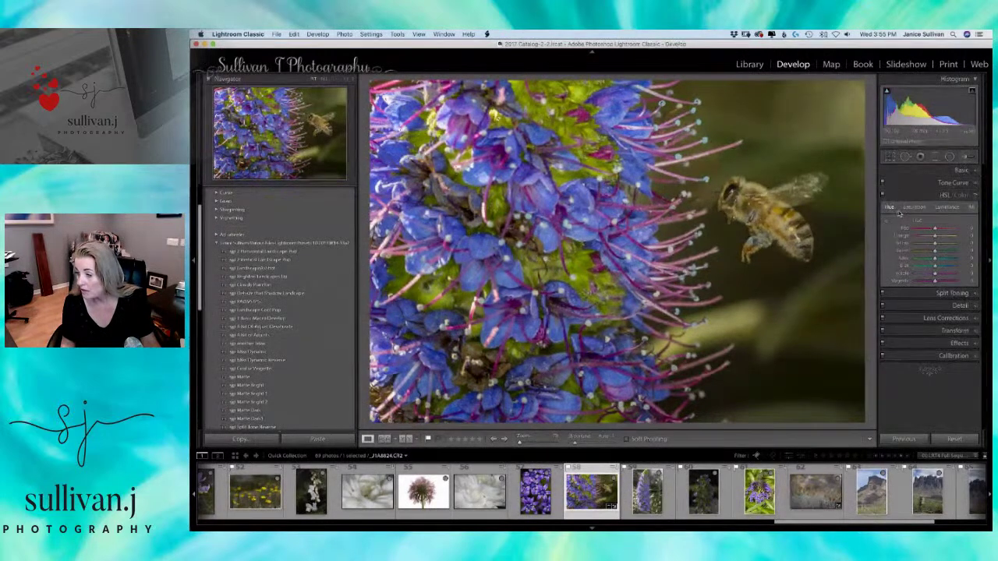
click(886, 222)
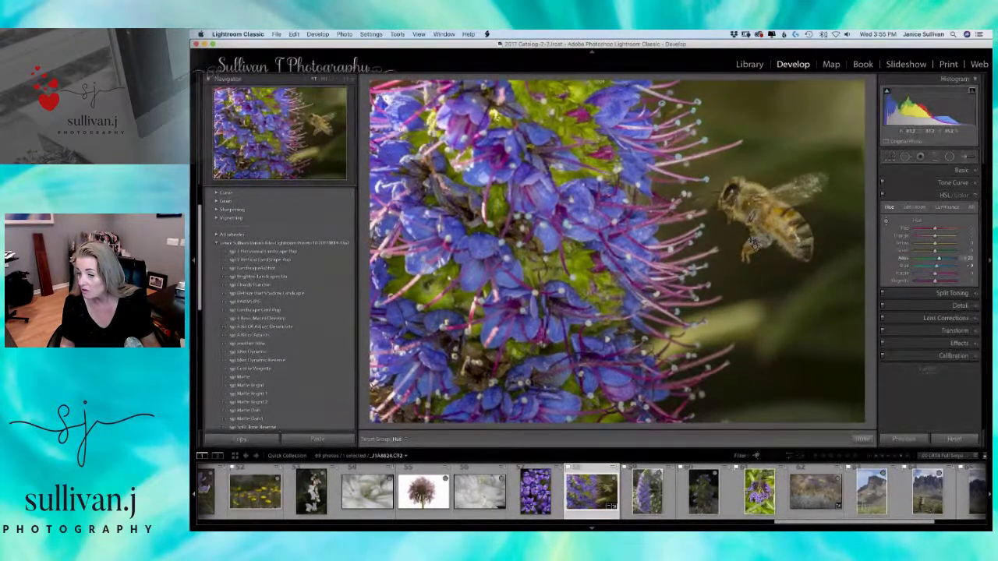
click(924, 208)
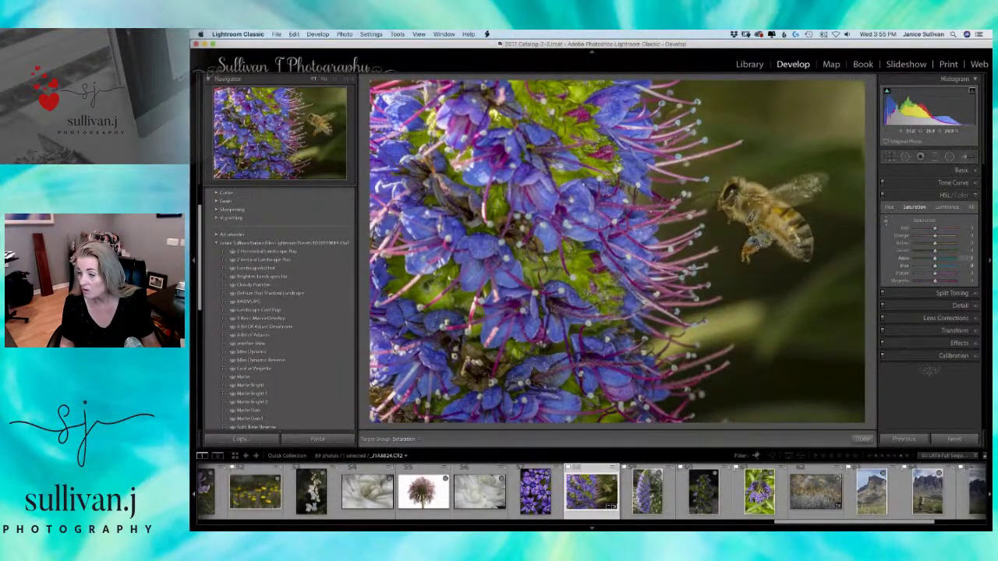
drag(751, 236, 752, 232)
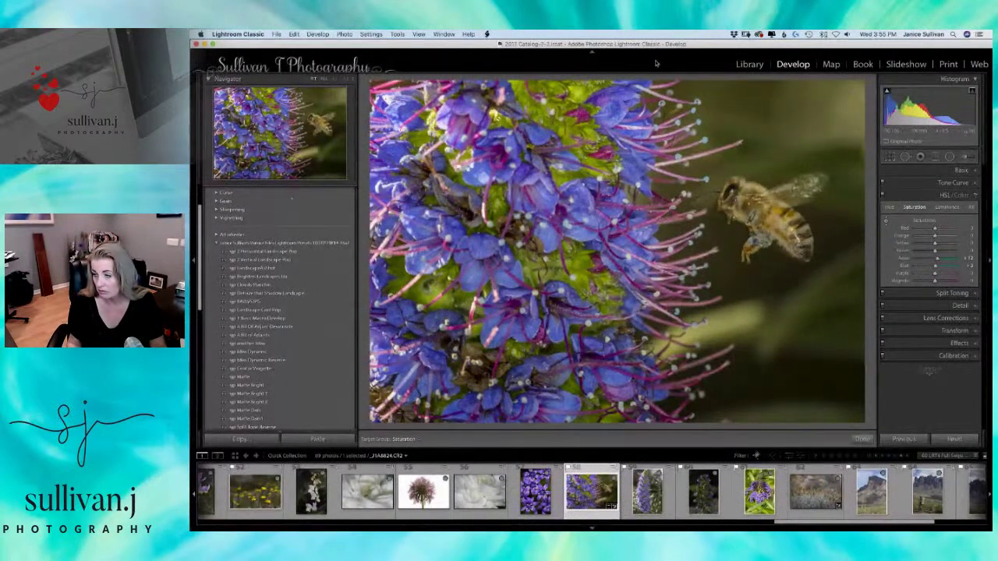
Switch to Photoshop and close the MormonRocks-0558.psd document.
key(super+Tab)
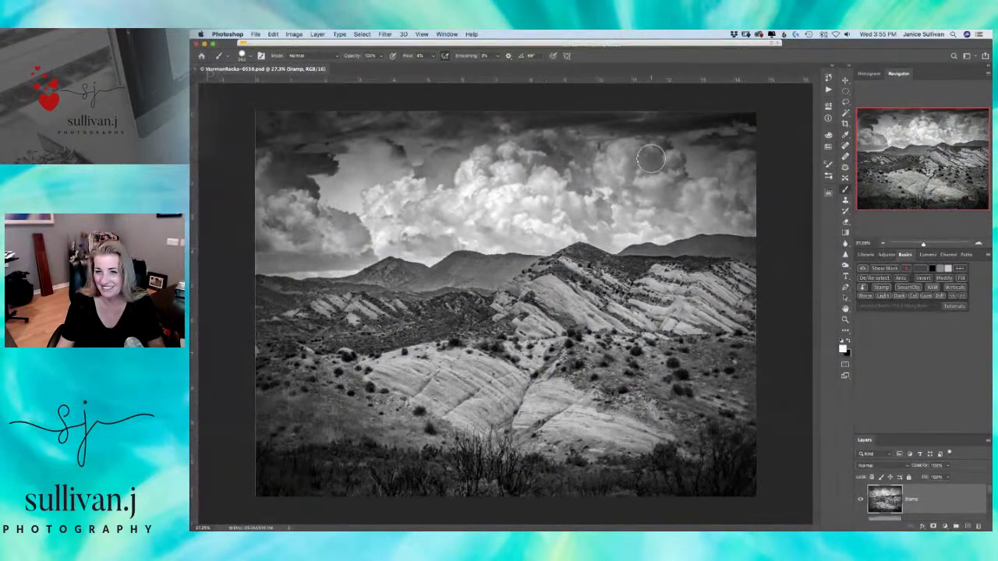
click(196, 69)
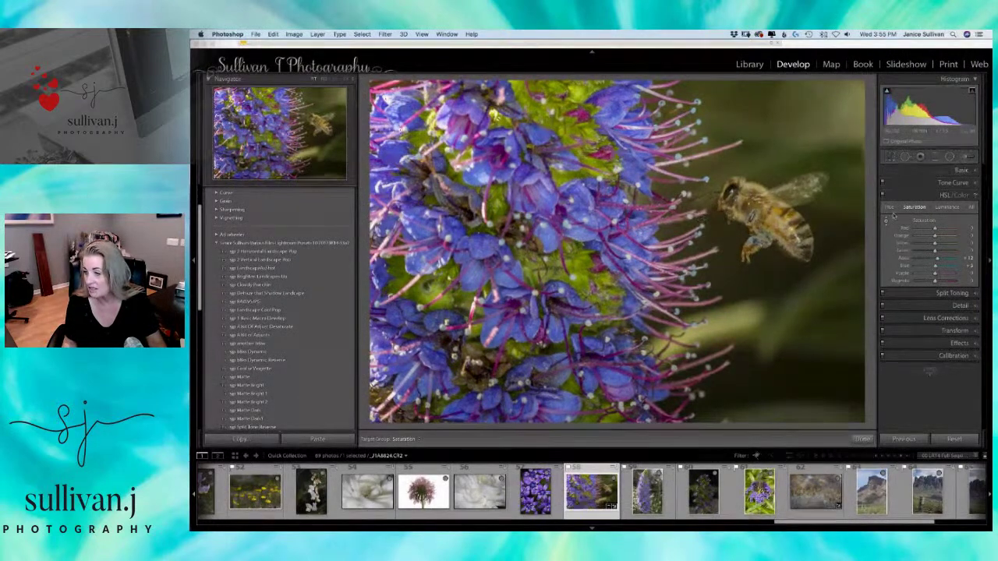
Back in Lightroom Classic, raise the blue and purple saturation of the flower petals with targeted adjustment, and finish the adjustment.
click(579, 202)
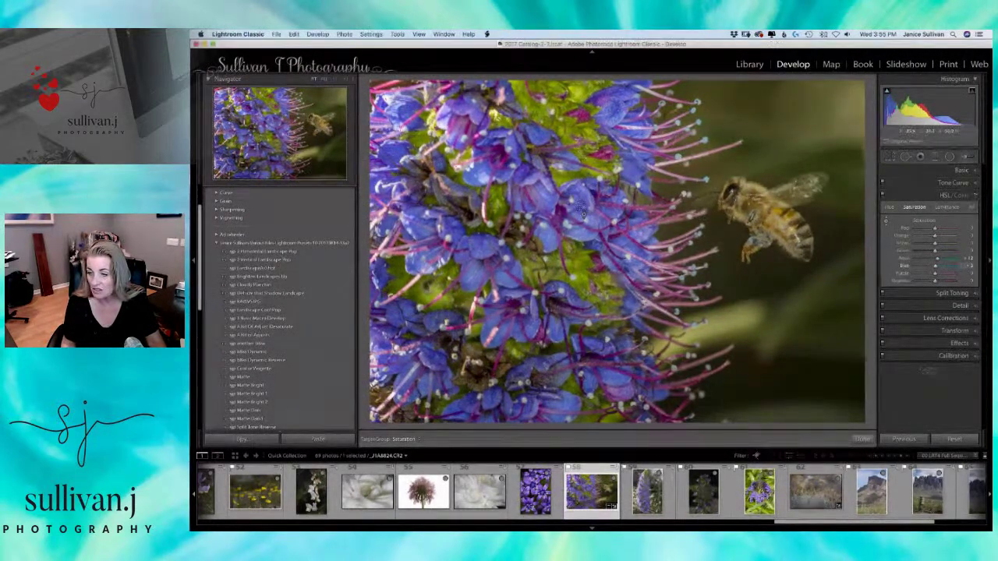
drag(580, 209, 631, 206)
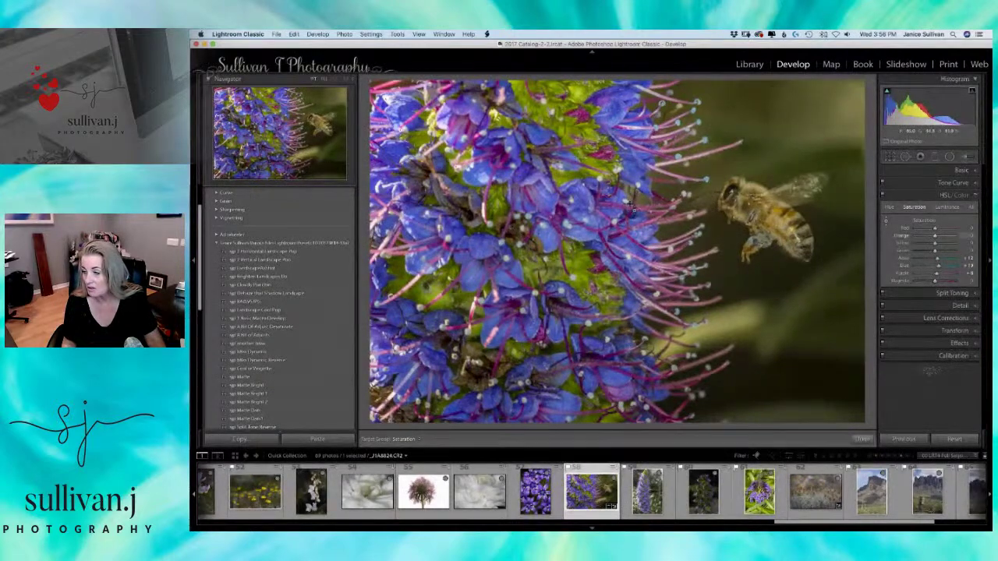
click(886, 223)
Create a virtual copy of the bee photo and apply the sjp RAWVSJPG preset to it.
right_click(581, 182)
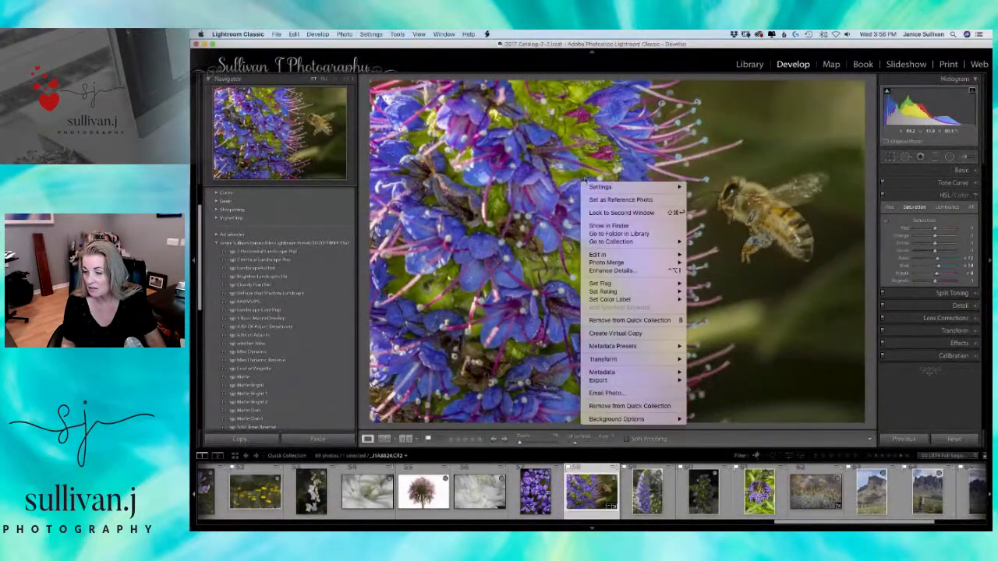
click(613, 335)
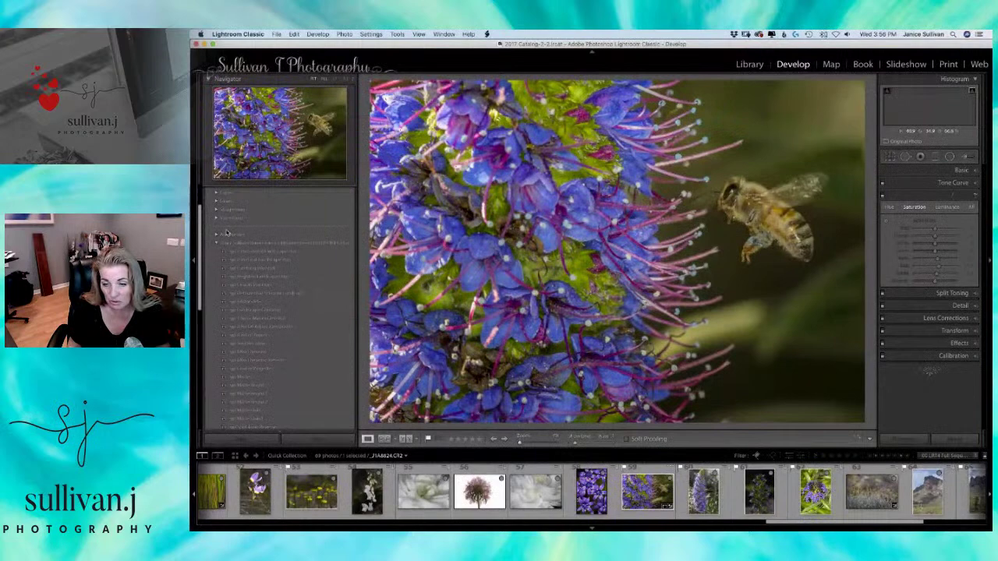
click(256, 302)
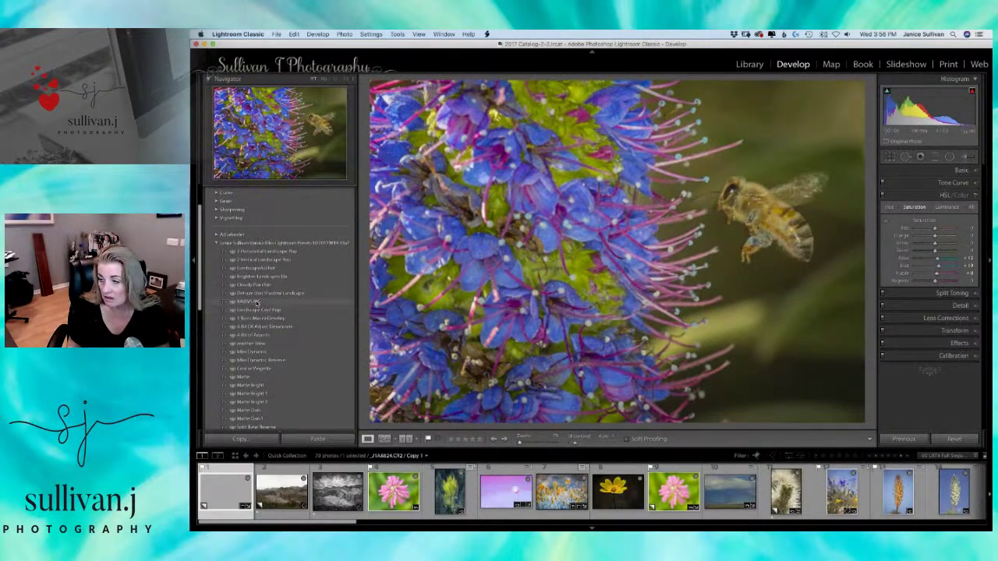
click(255, 303)
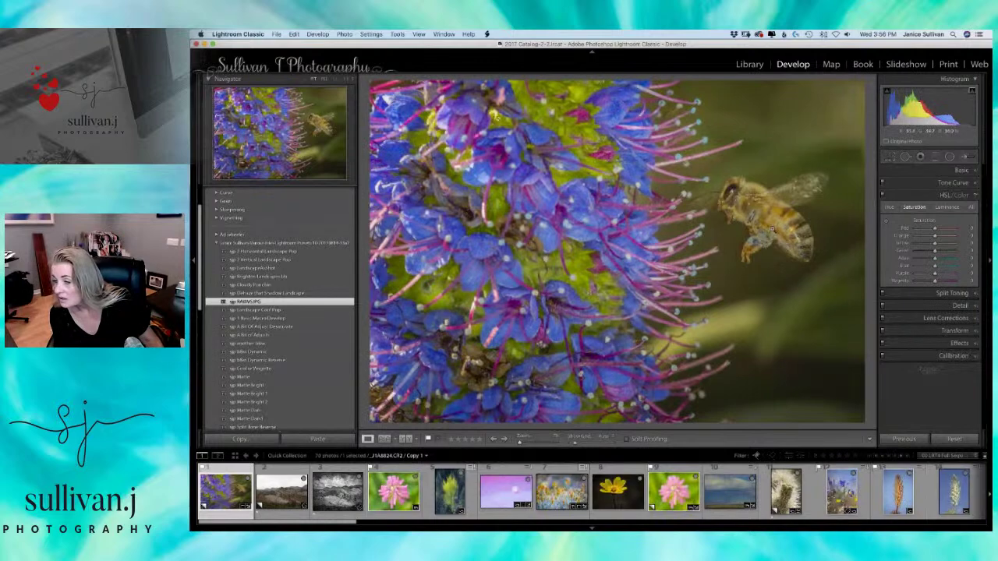
click(765, 234)
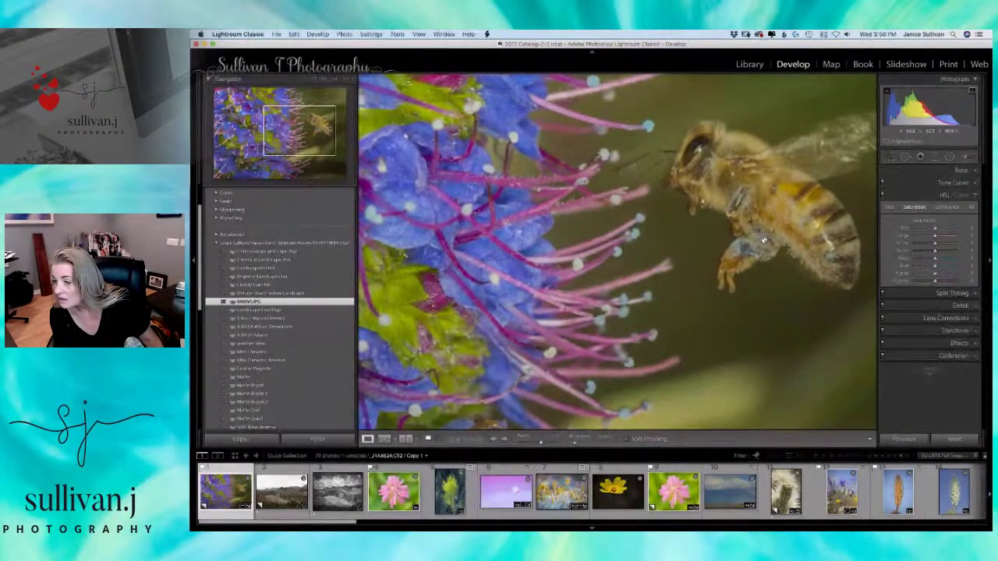
click(765, 239)
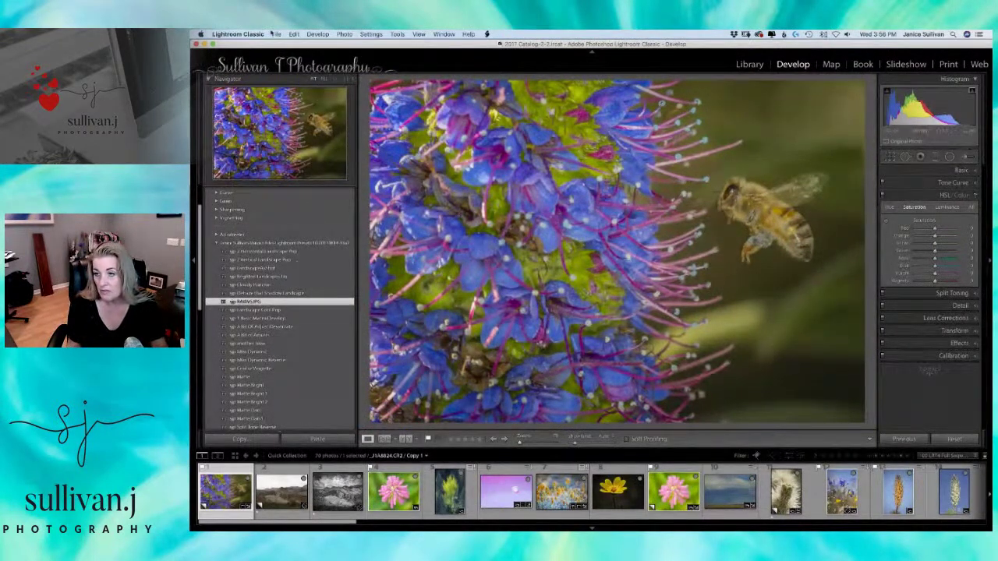
Open The Fader plug-in for the bee photo's virtual copy.
click(277, 35)
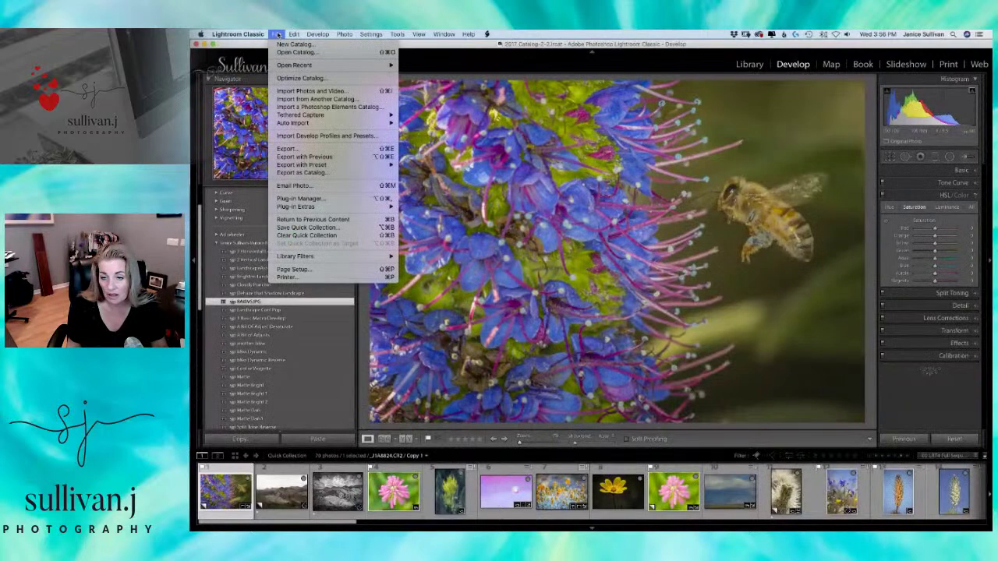
mouse_move(293, 34)
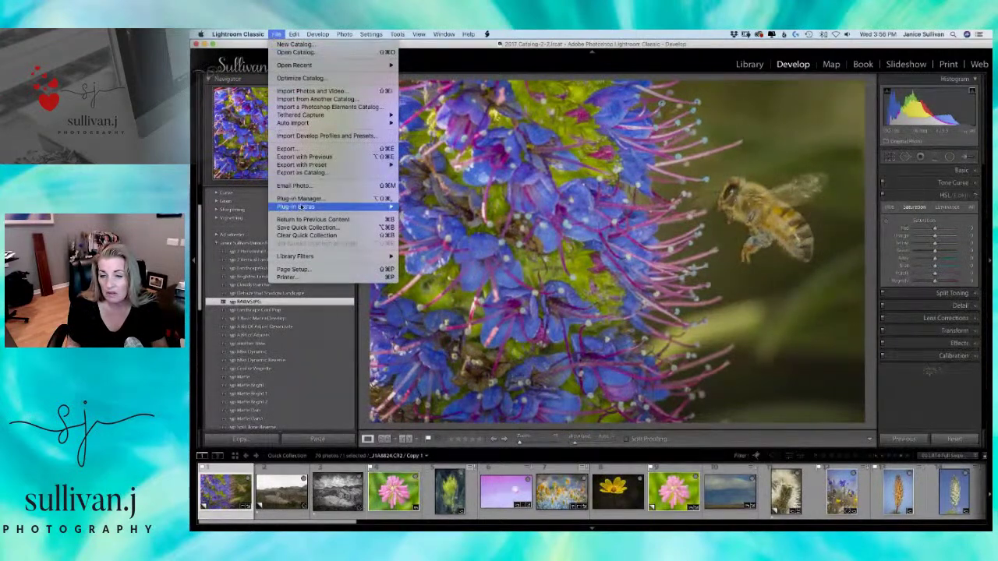
mouse_move(301, 206)
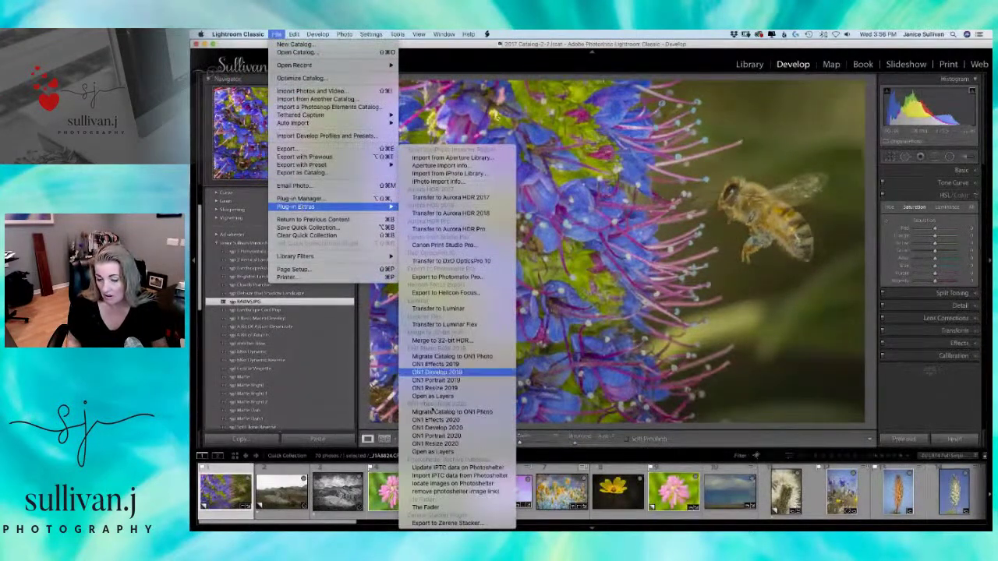
click(437, 507)
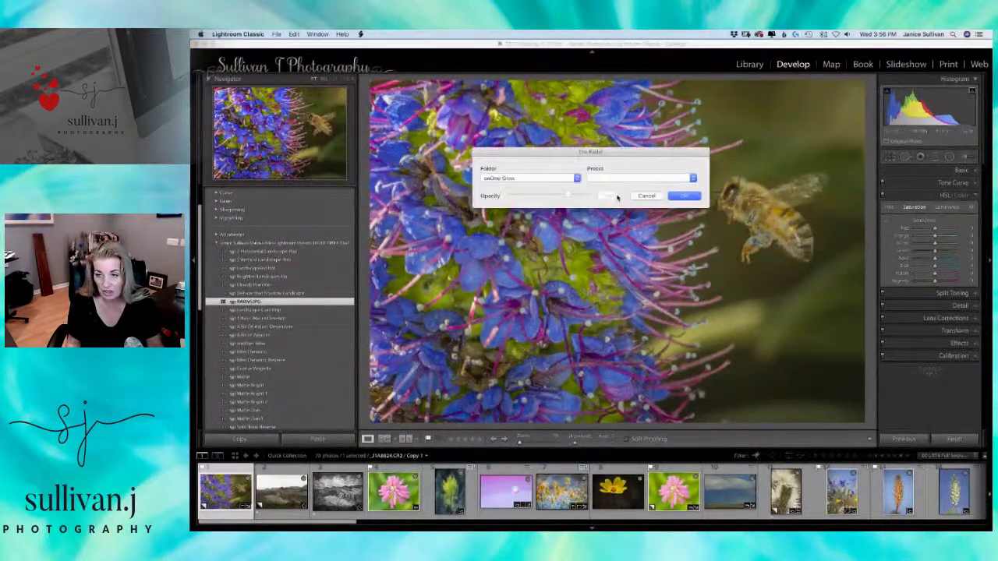
Try the 30daysofnight preset from the photographer's own presets folder in The Fader.
click(515, 178)
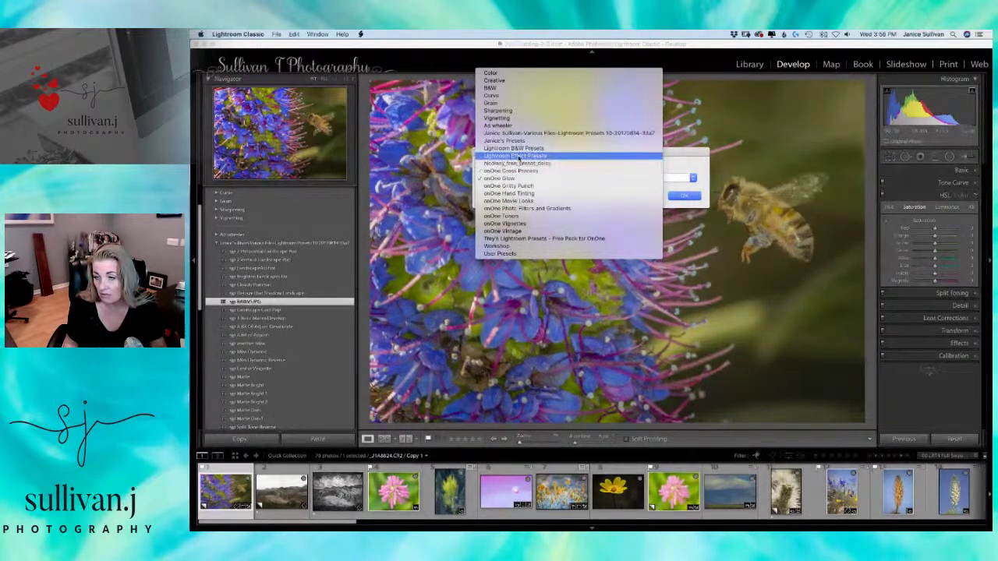
click(584, 98)
click(531, 177)
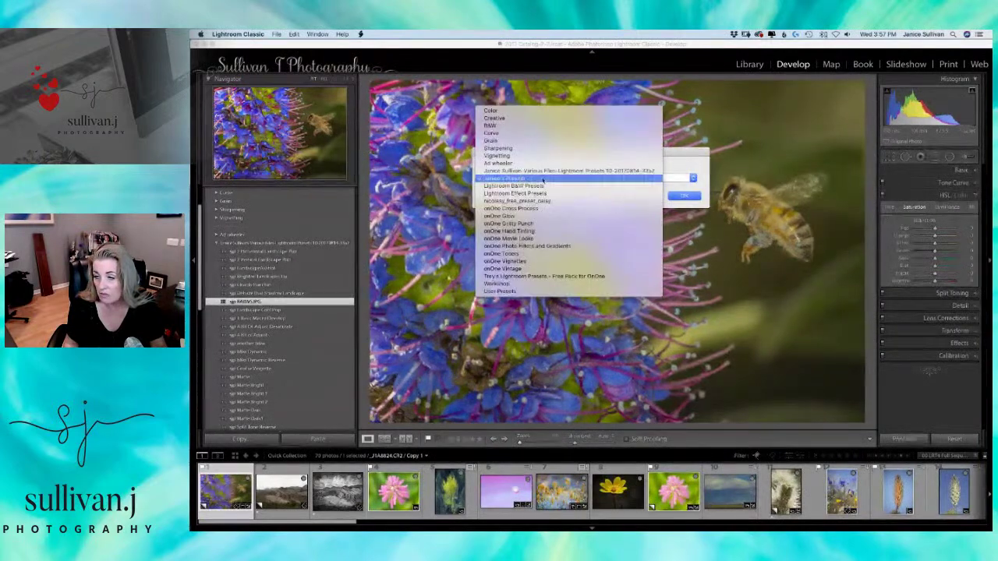
click(531, 177)
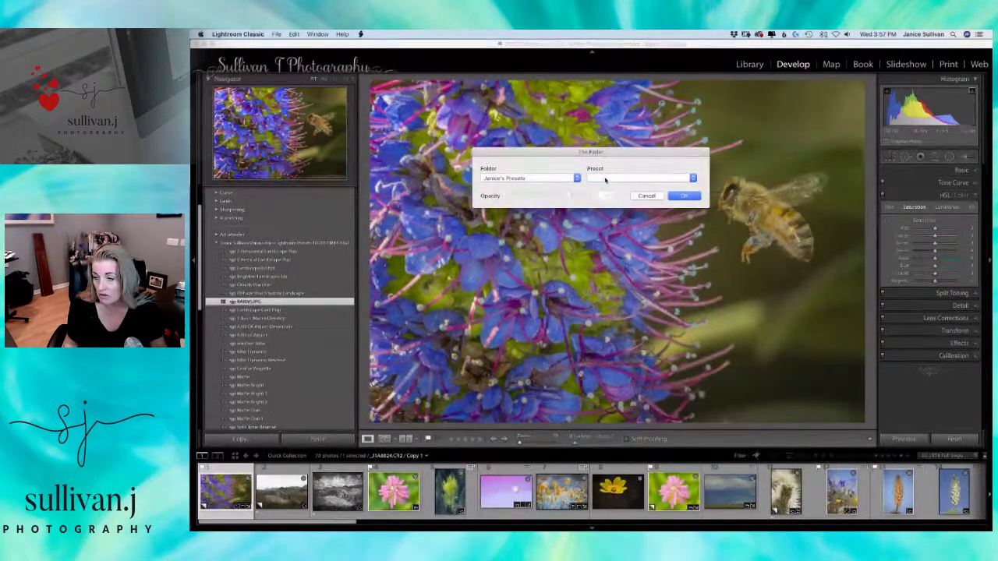
click(607, 179)
click(609, 178)
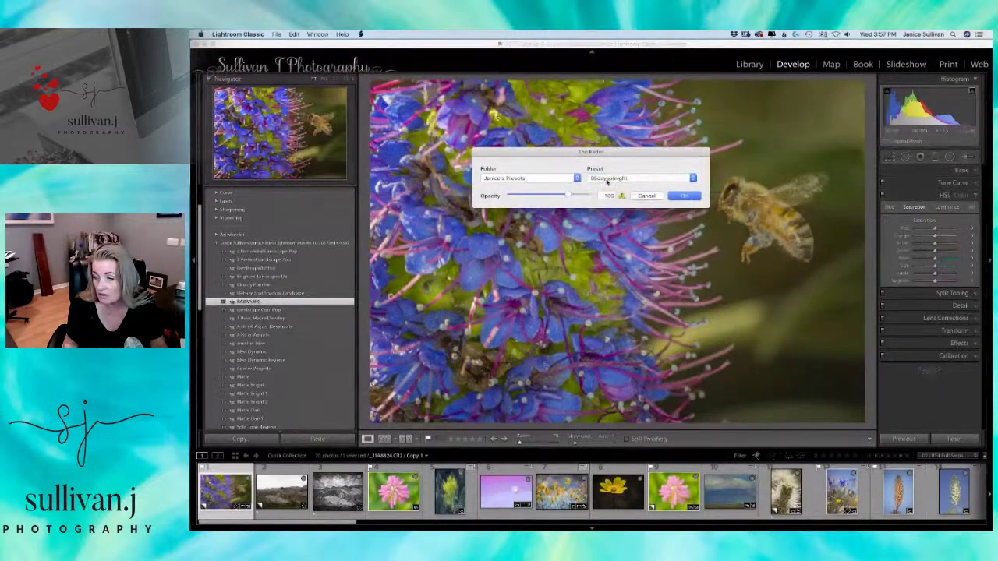
Switch The Fader to the photographer's Various Files Lightroom presets folder and choose the sjp RAWVSJPG preset.
click(543, 179)
click(560, 179)
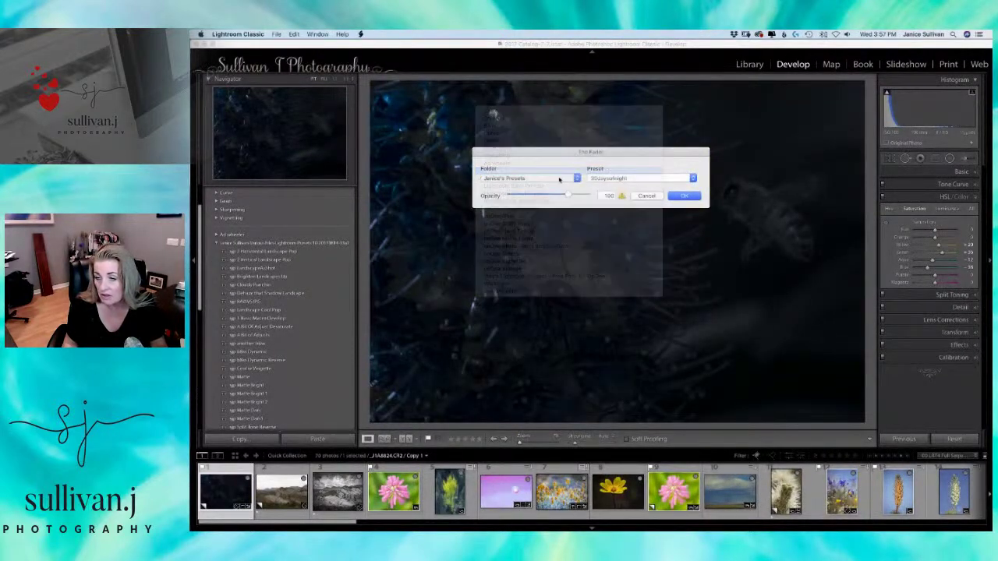
click(623, 179)
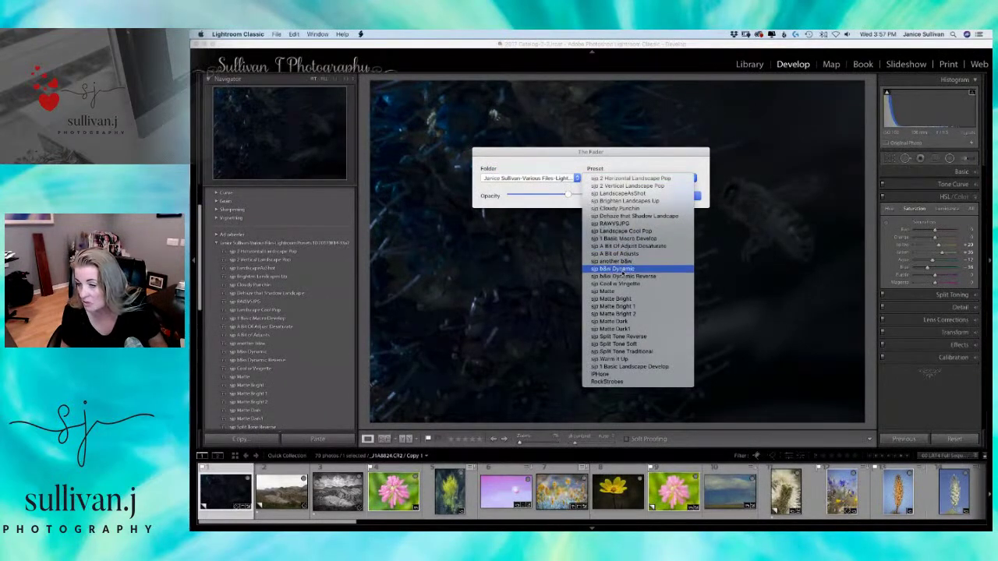
click(617, 216)
click(624, 180)
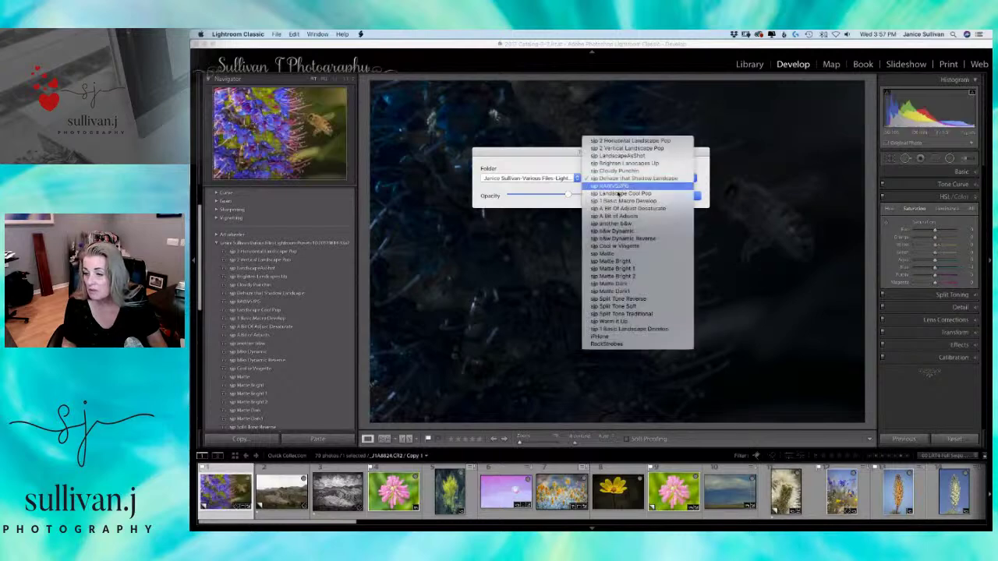
click(616, 187)
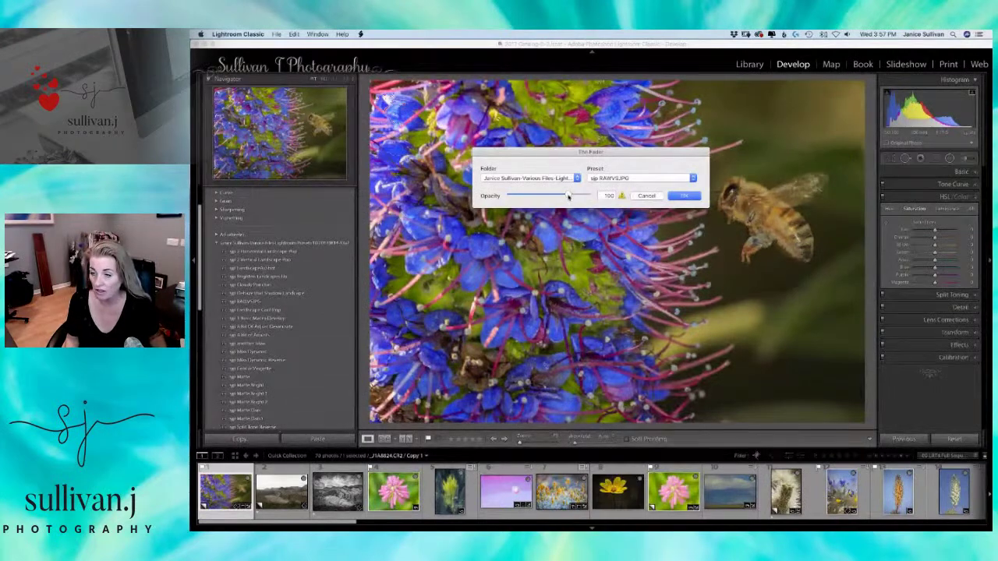
Try the RAWVSJPG preset at 50 opacity, at the lowest opacity and at 150.
drag(568, 197, 551, 199)
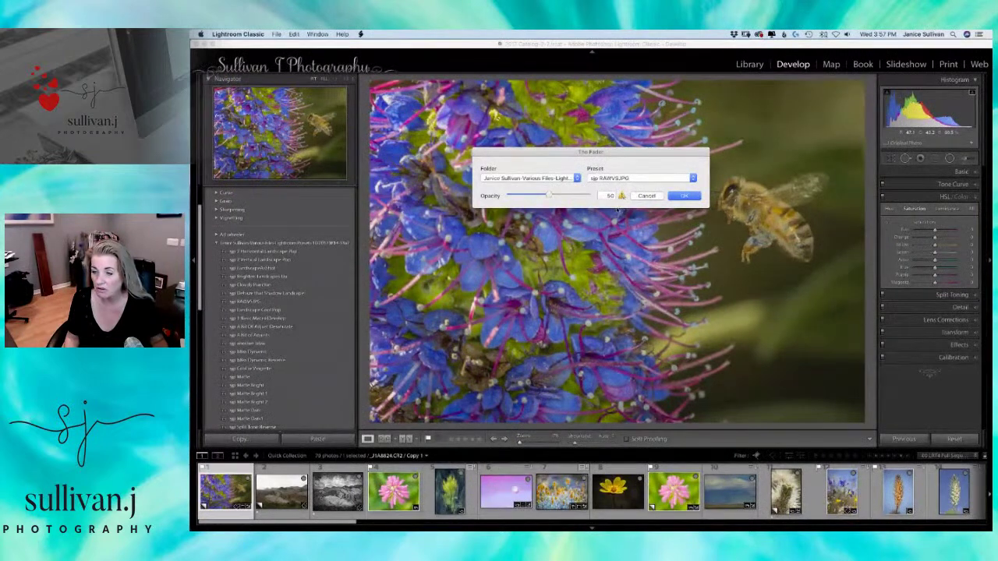
drag(549, 196, 483, 200)
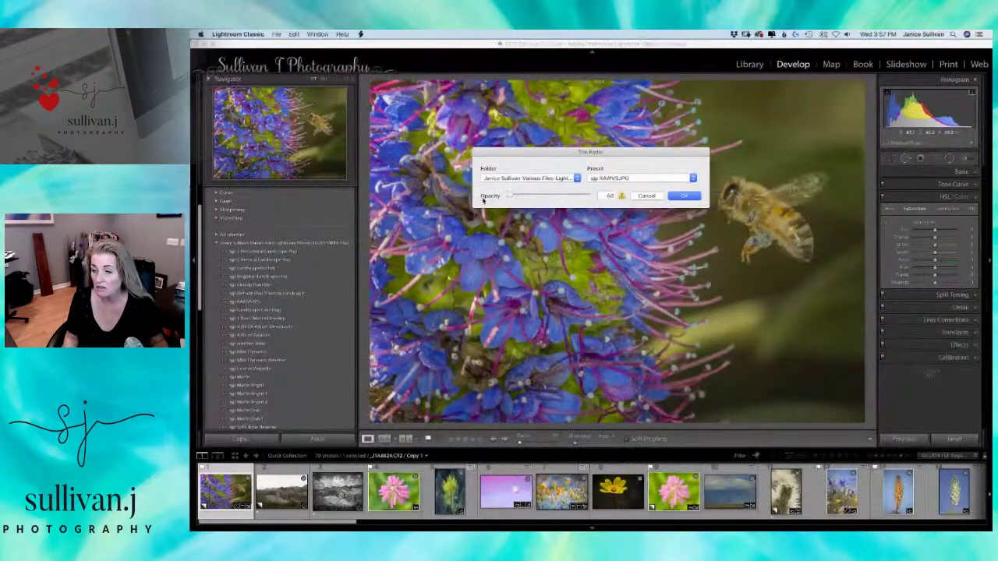
drag(483, 200, 613, 195)
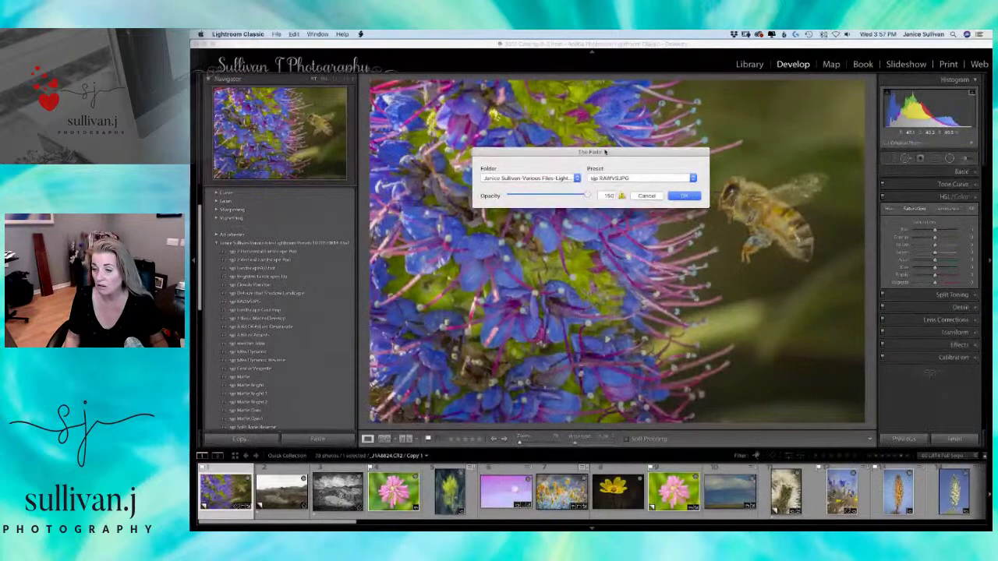
Move The Fader dialog away from the bee, set the preset opacity to 67 and apply it.
drag(609, 154, 679, 246)
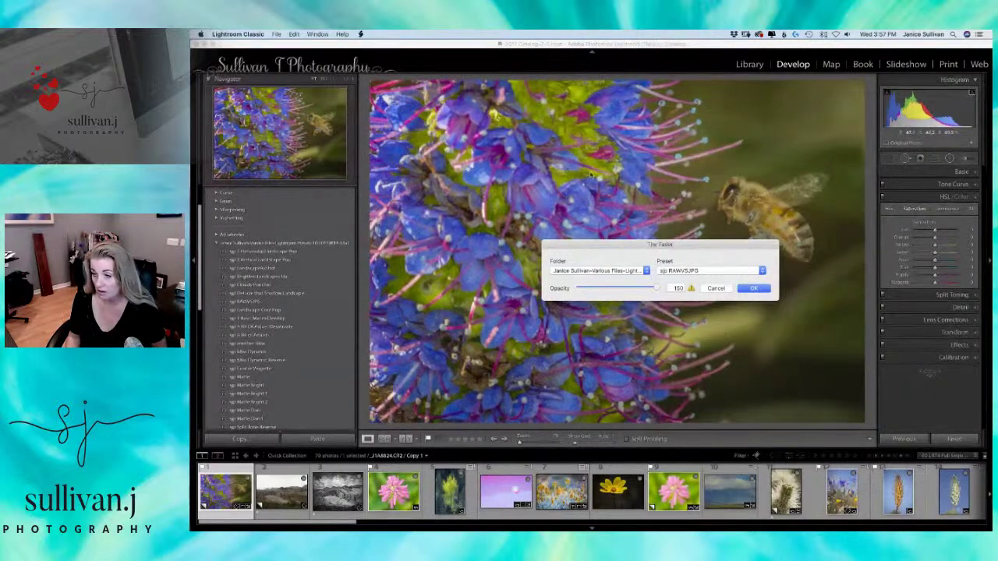
drag(600, 243, 374, 93)
click(434, 135)
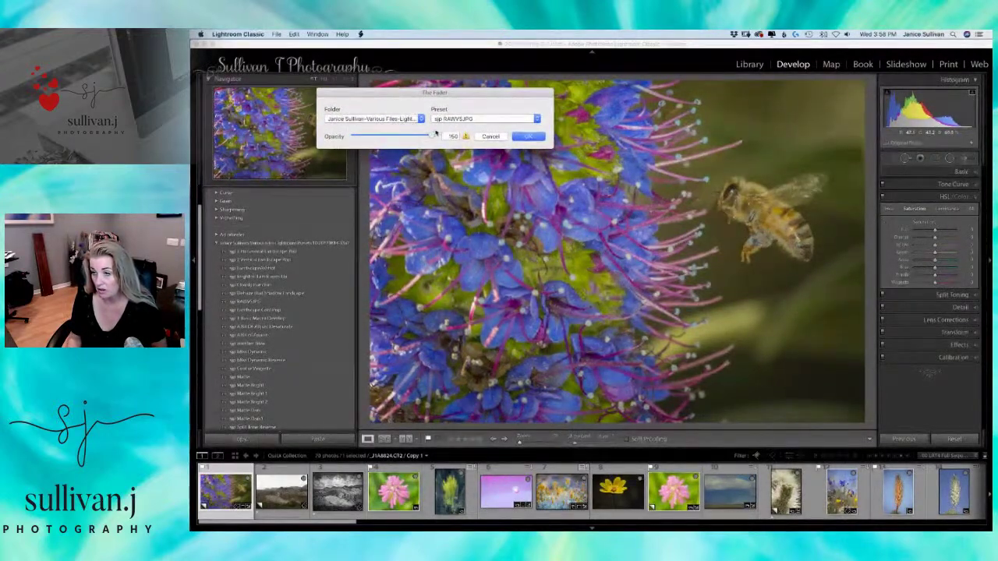
drag(433, 136, 398, 139)
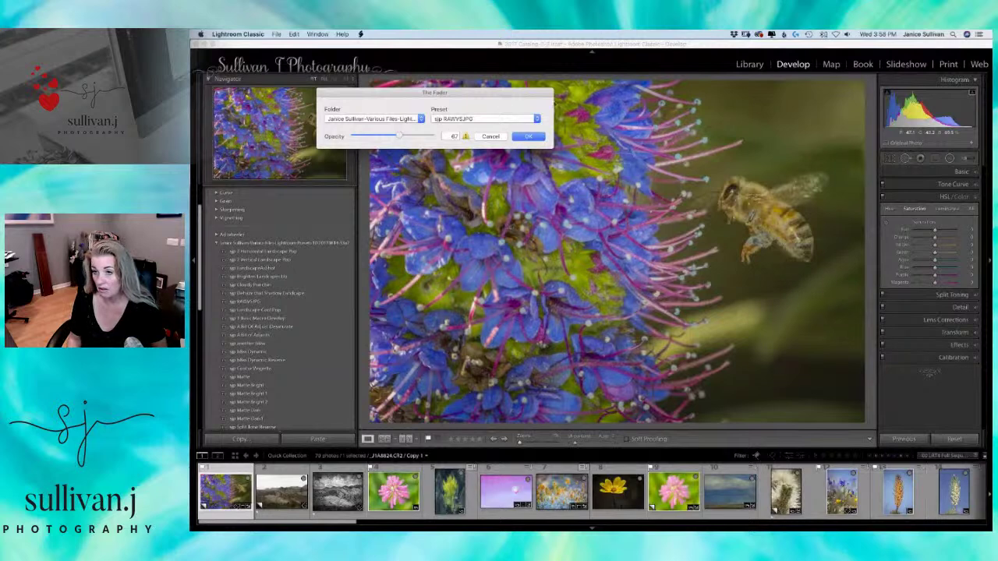
click(528, 136)
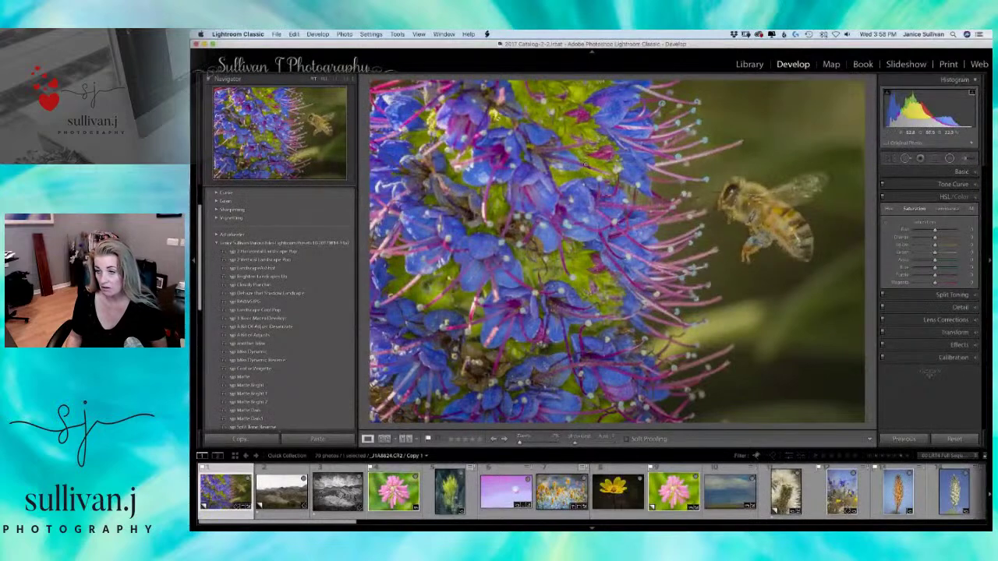
Lock the bee photo to the second window and set that window's zoom to 1:3.
right_click(597, 165)
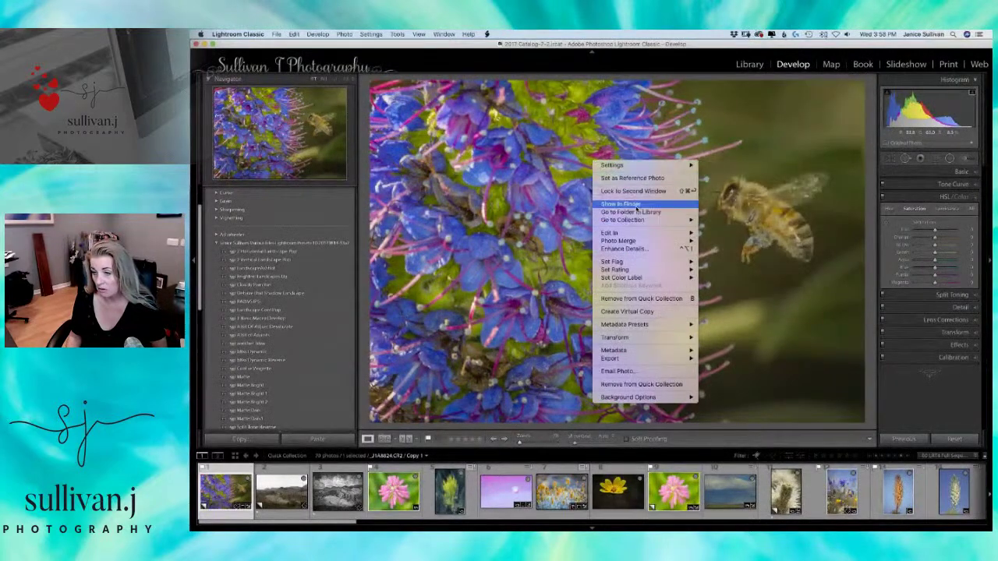
click(636, 191)
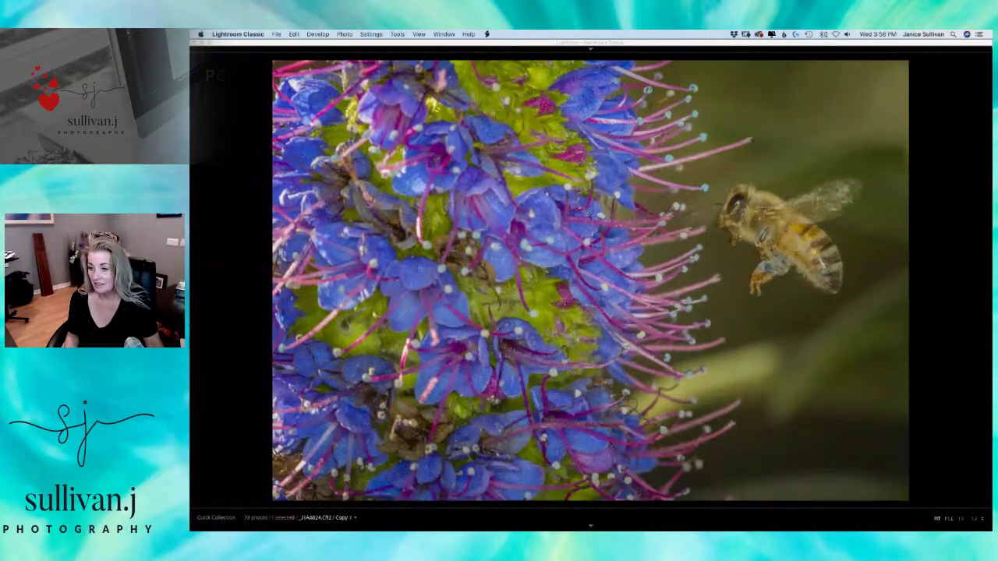
click(975, 520)
click(980, 519)
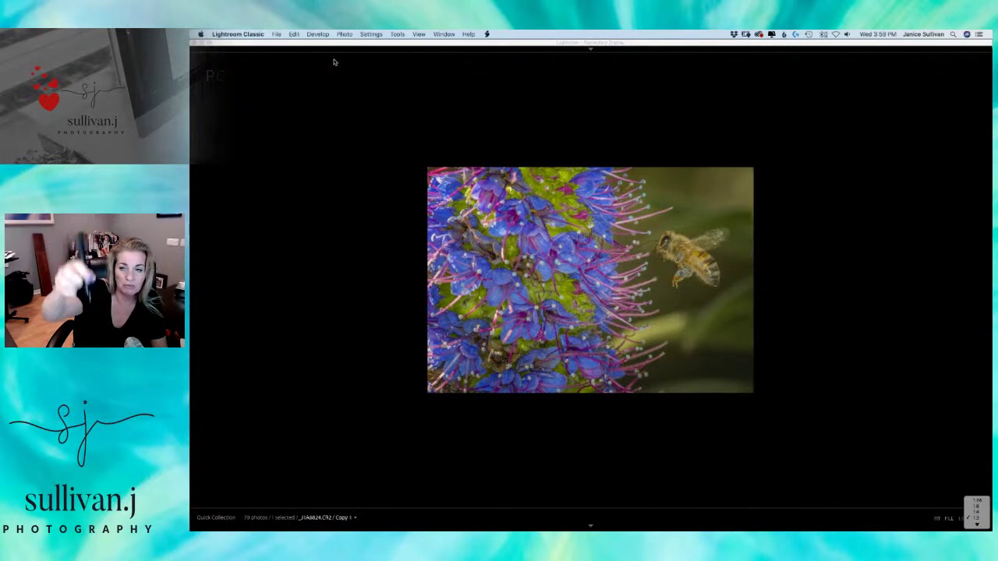
key(super+Tab)
key(super+Tab)
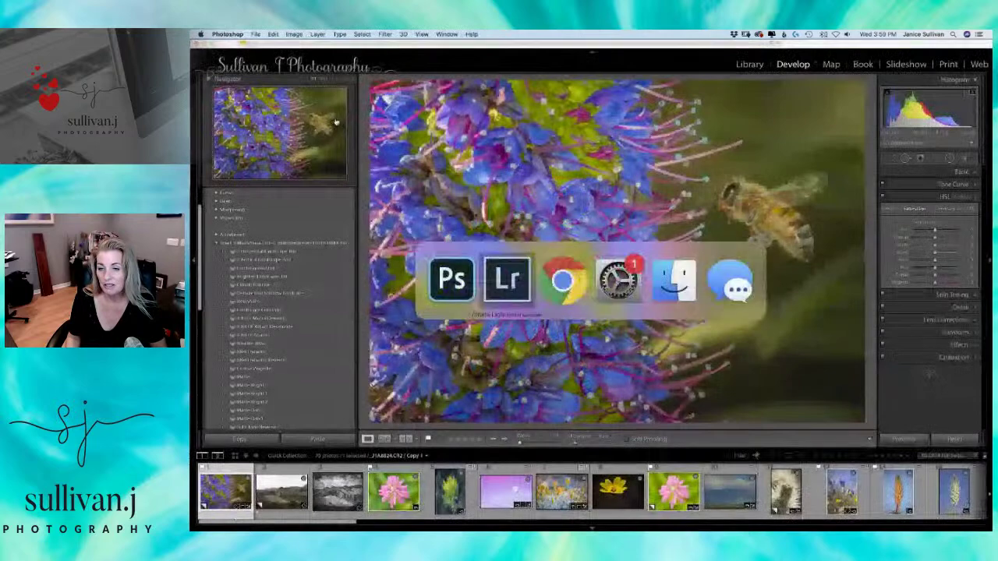
key(super+Tab)
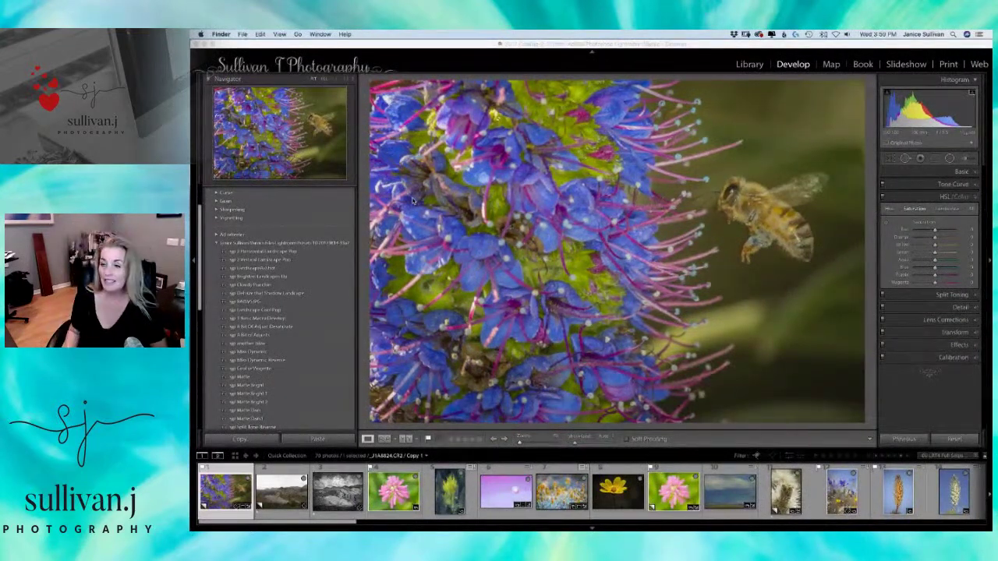
click(539, 179)
right_click(545, 166)
click(555, 164)
right_click(557, 177)
click(766, 207)
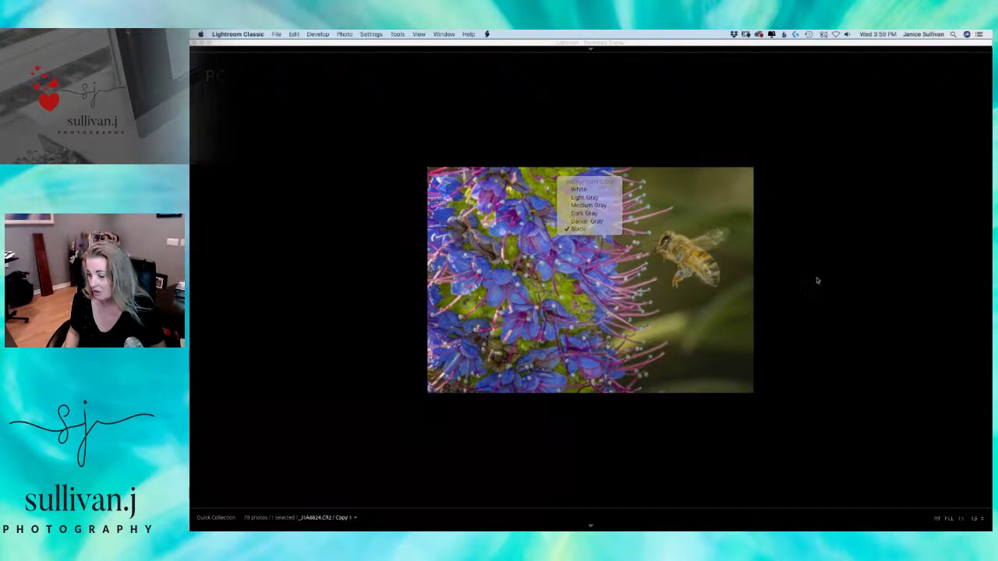
key(super+Tab)
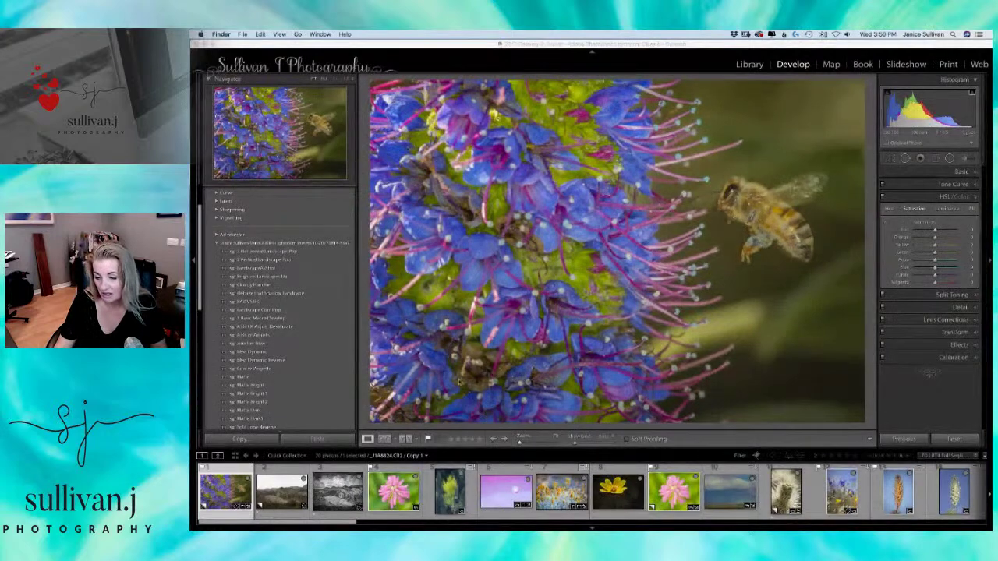
click(588, 333)
right_click(588, 332)
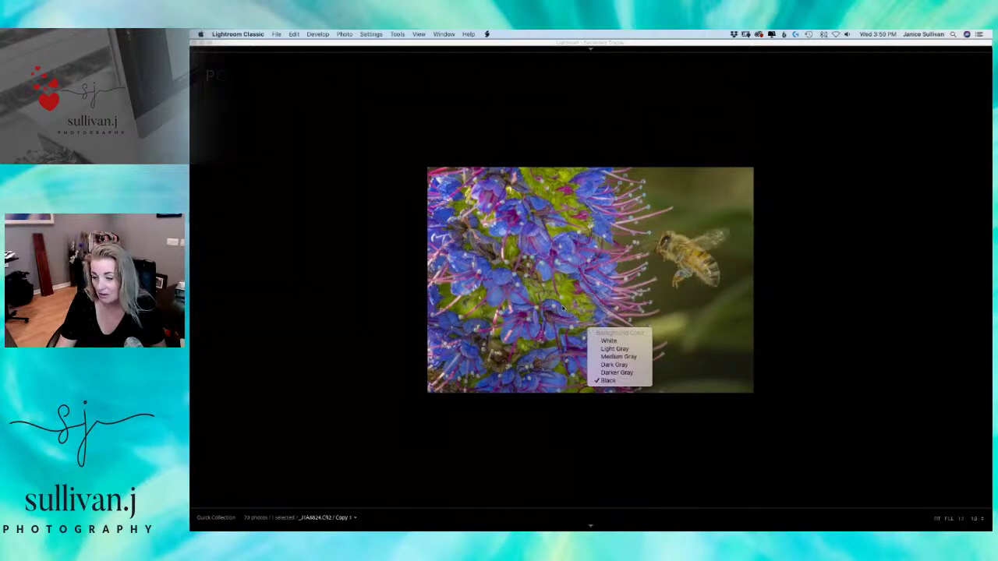
right_click(563, 308)
click(563, 308)
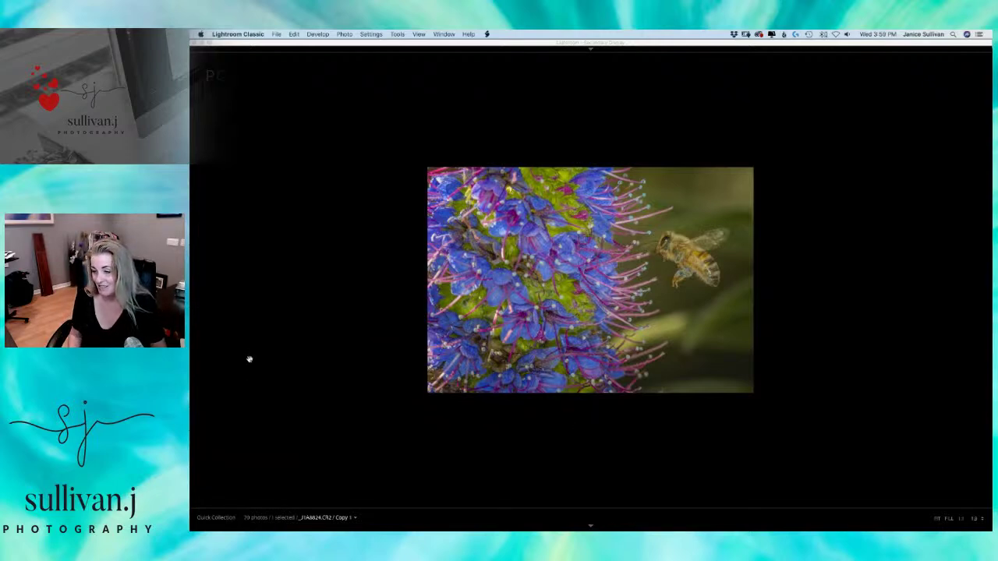
key(super+F11)
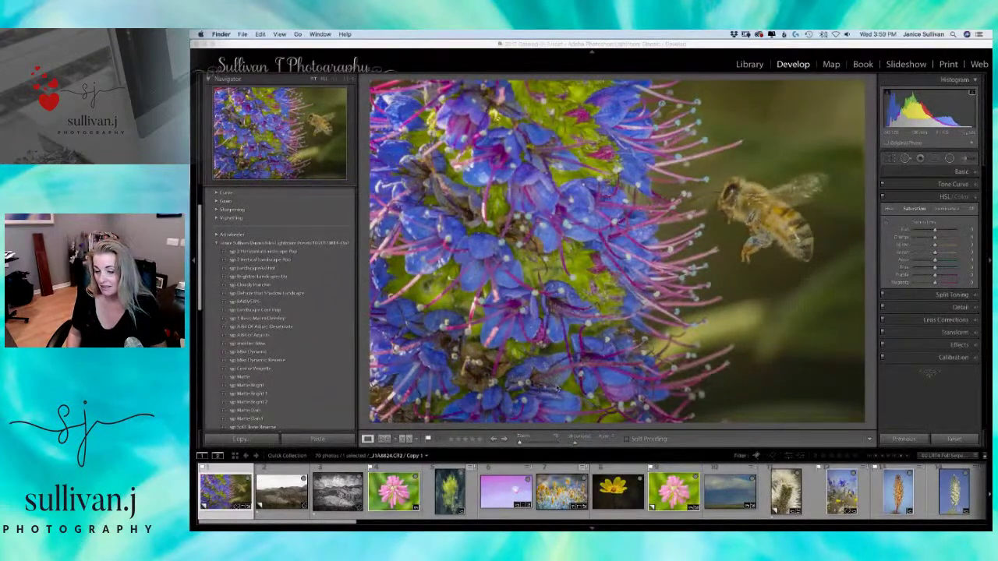
View the bee photo in the second window fitted to the screen and again at 1:3.
click(442, 46)
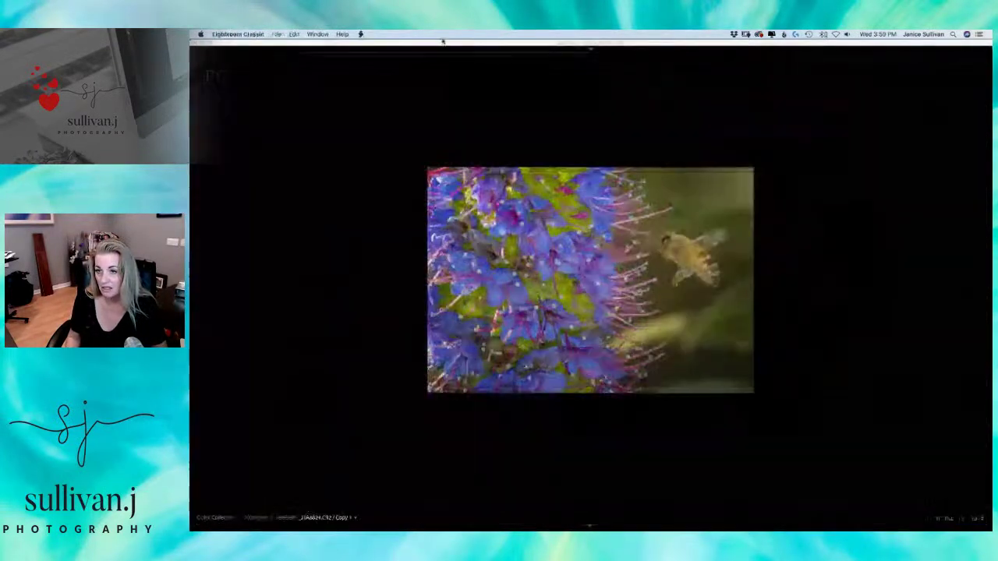
key(super+equal)
key(super+Tab)
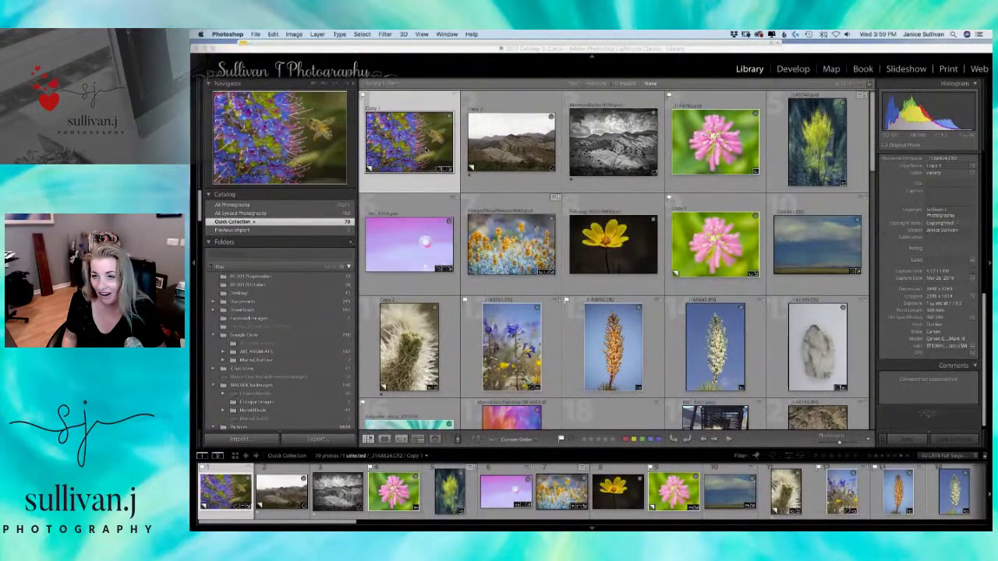
double_click(425, 145)
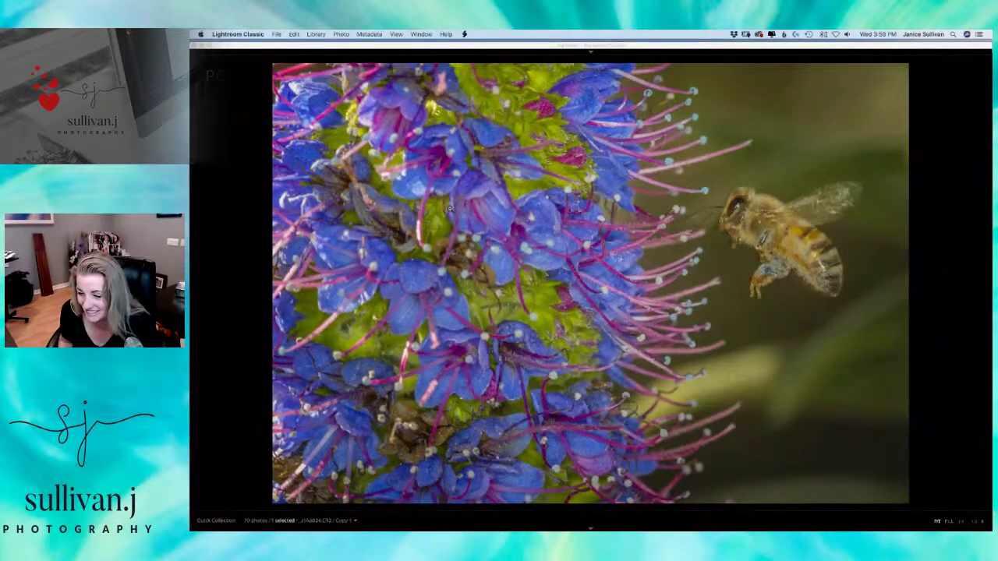
key(Right)
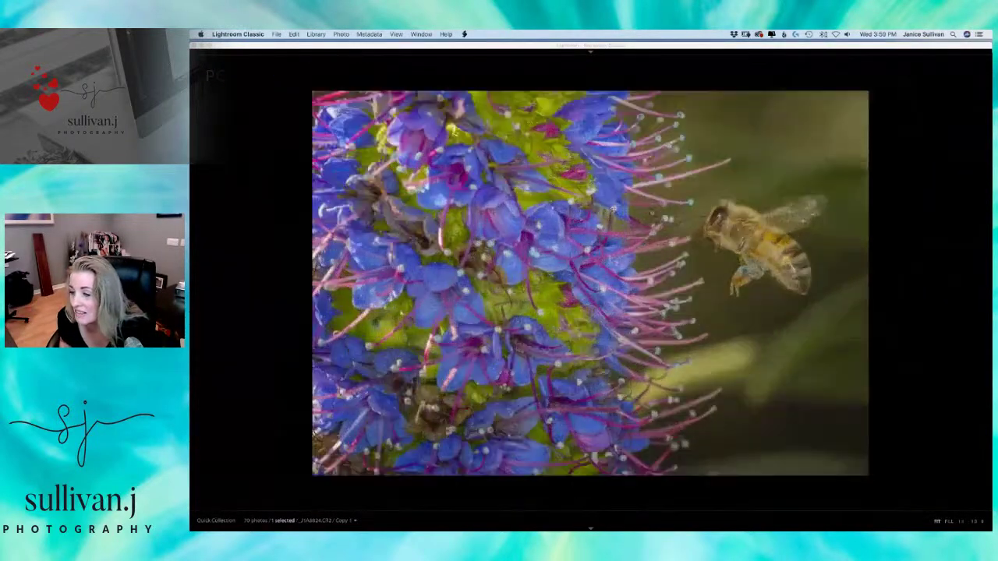
key(Right)
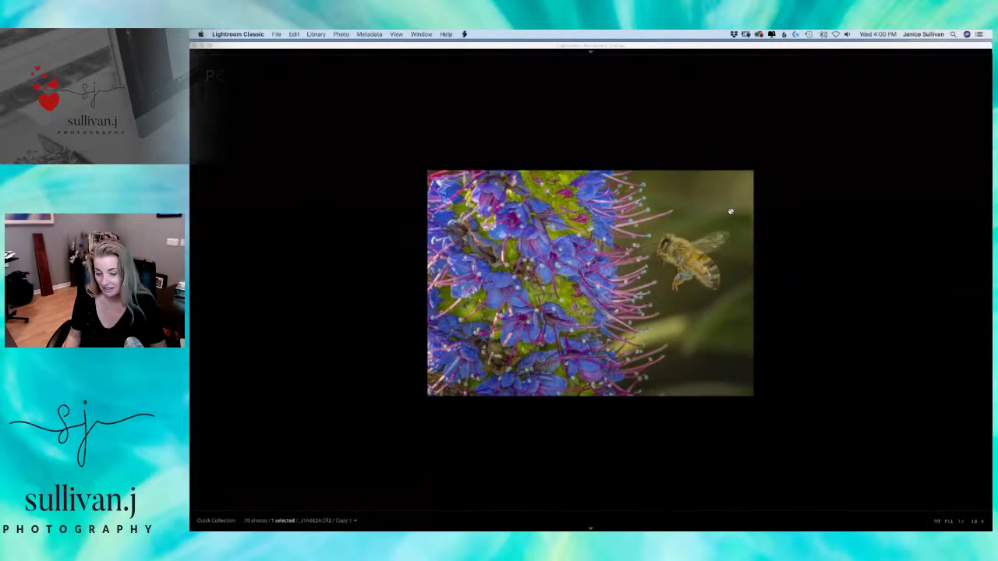
click(224, 524)
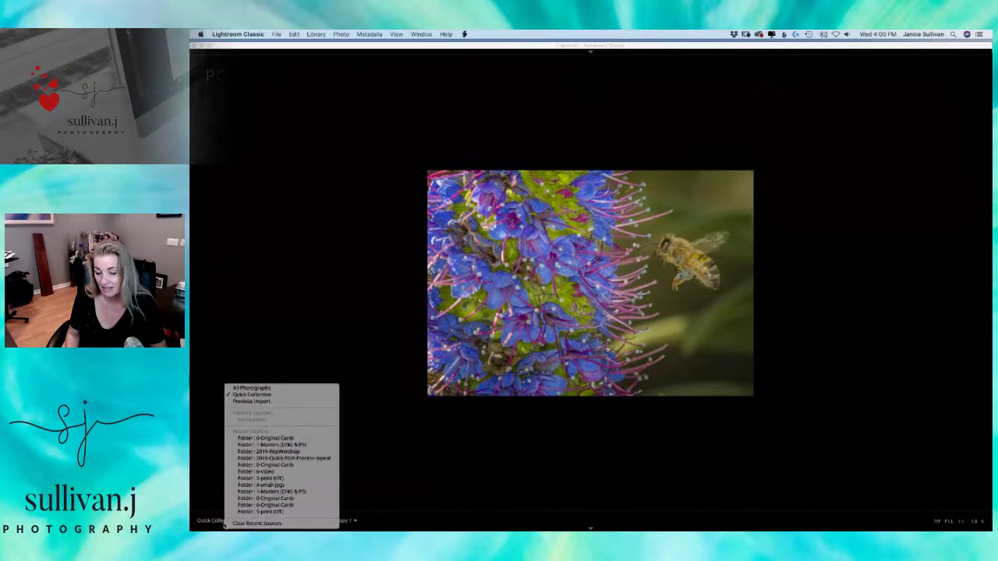
right_click(483, 310)
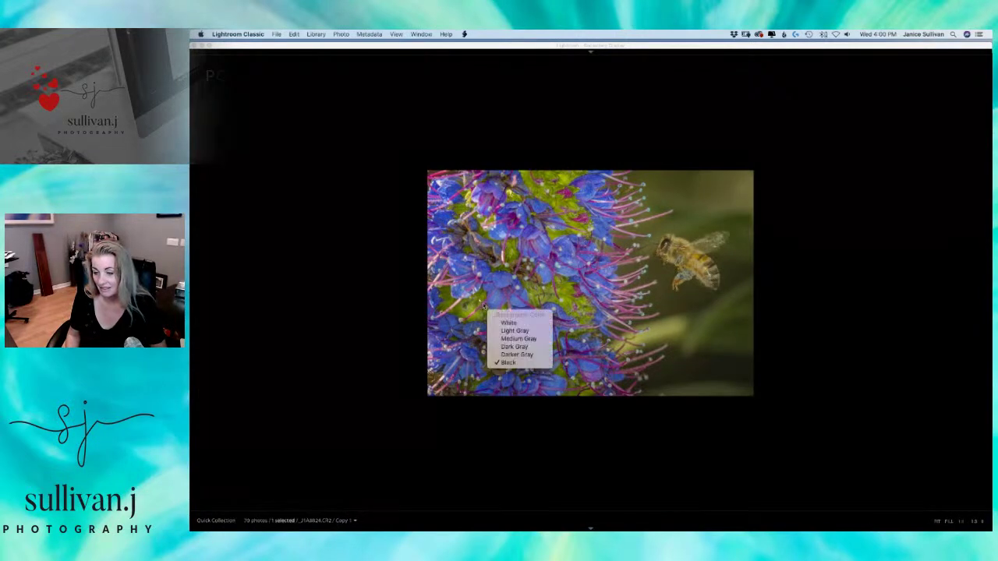
right_click(488, 303)
right_click(499, 292)
key(super+Tab)
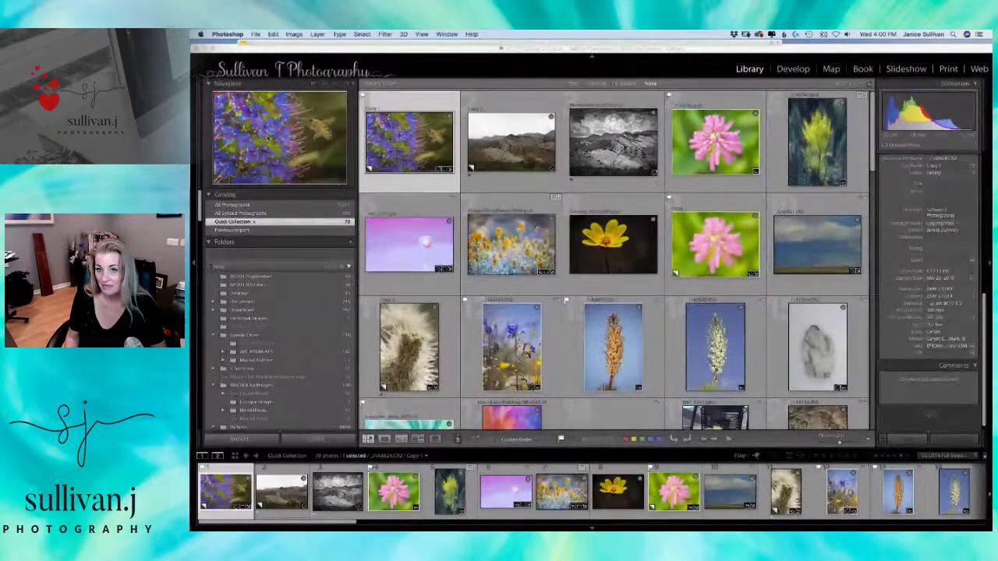
Quit Lightroom Classic and launch it again.
click(195, 49)
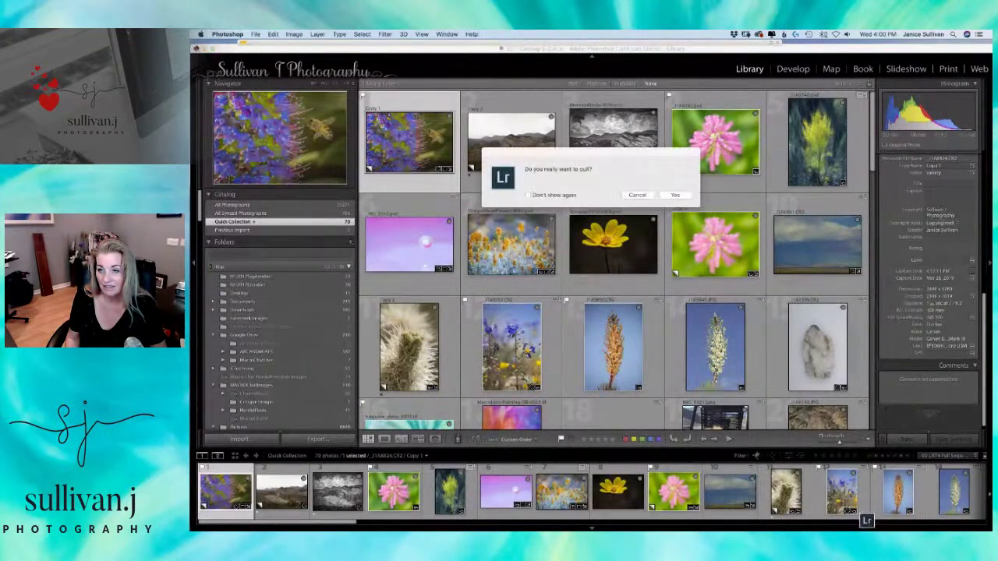
click(679, 195)
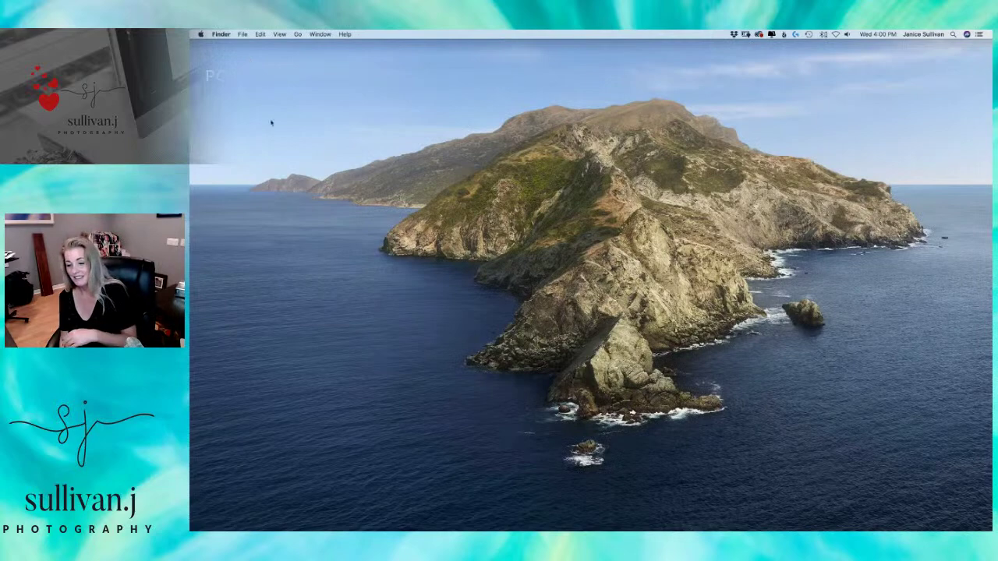
mouse_move(352, 521)
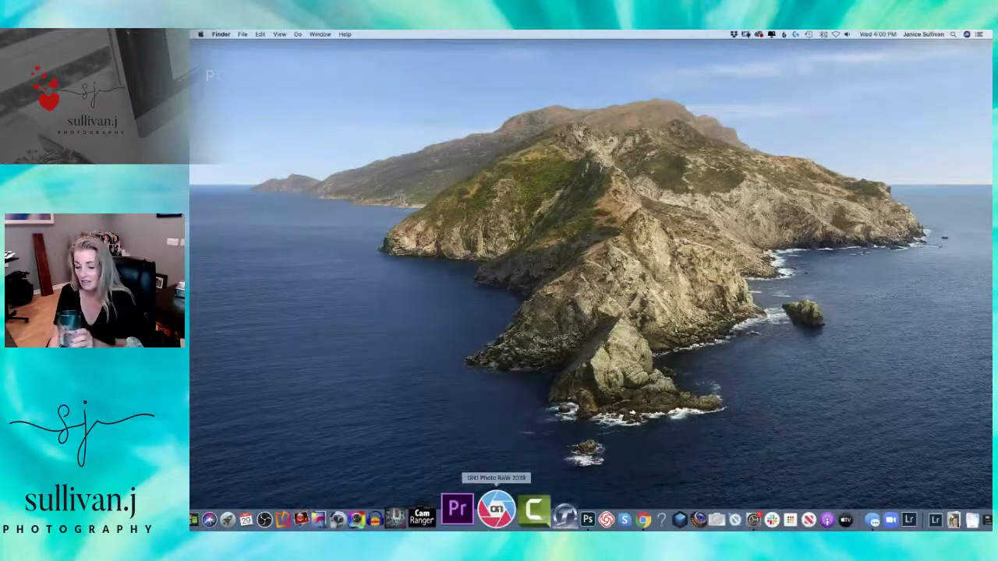
click(867, 508)
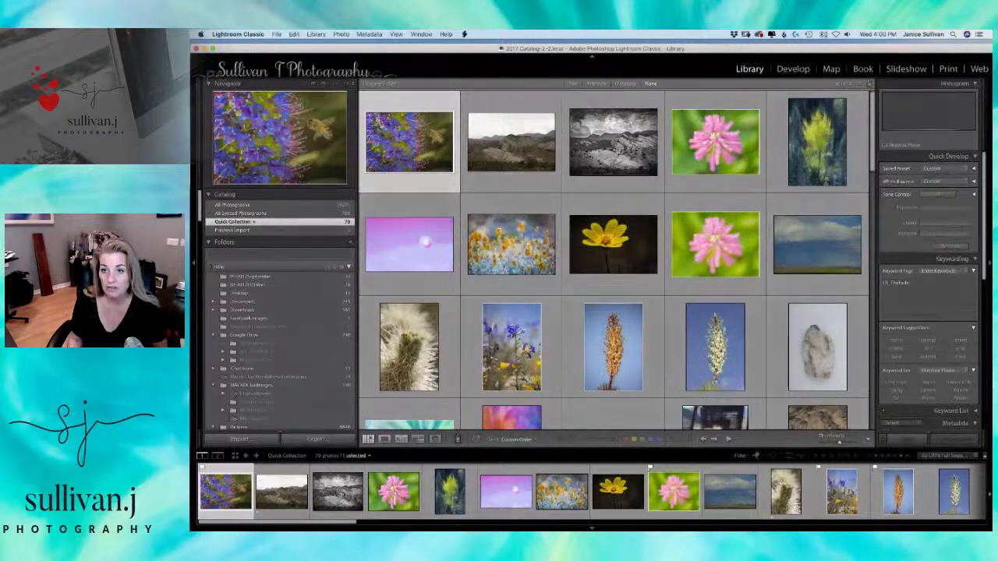
key(l)
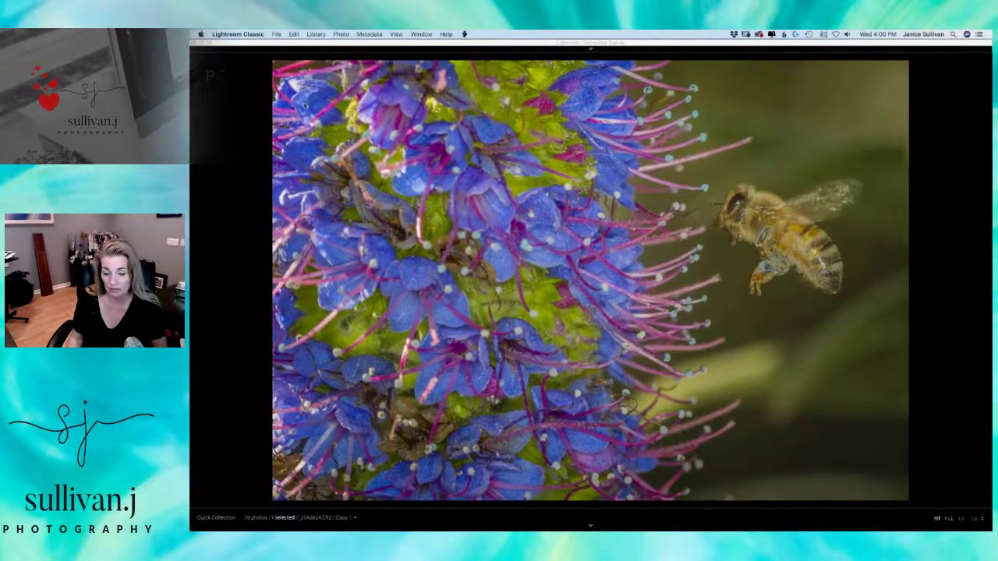
click(248, 35)
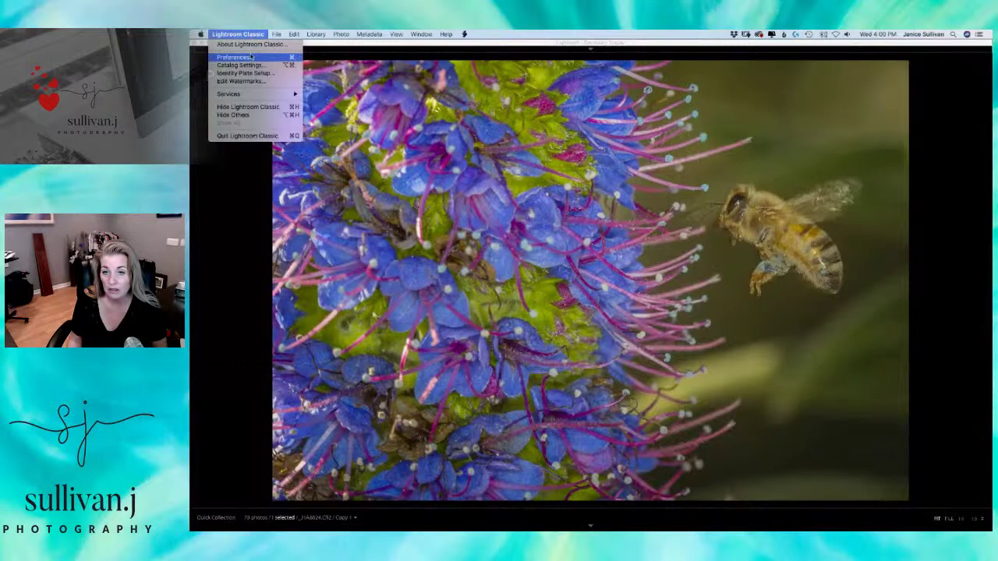
click(251, 57)
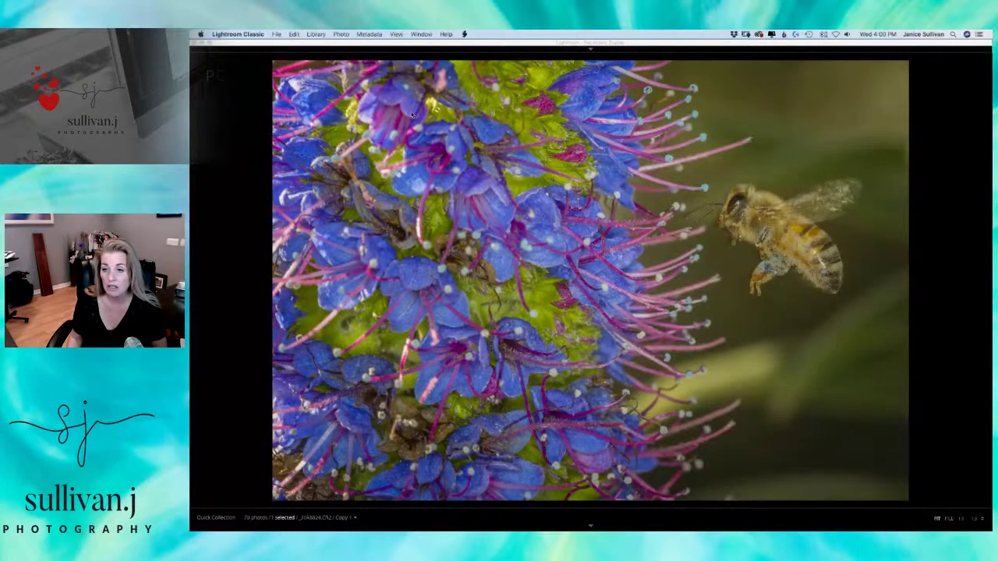
key(super+Tab)
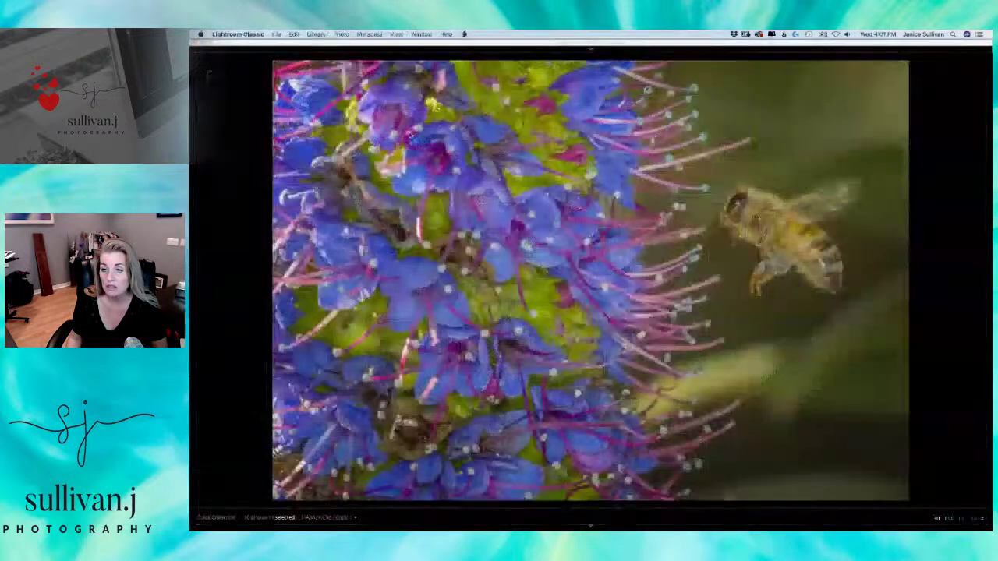
double_click(412, 130)
right_click(413, 133)
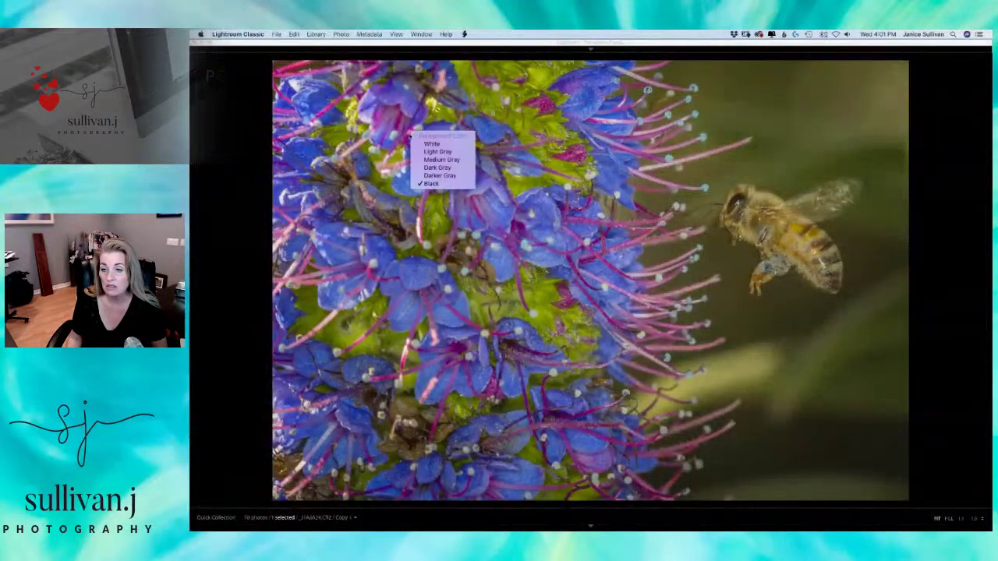
key(super+Tab)
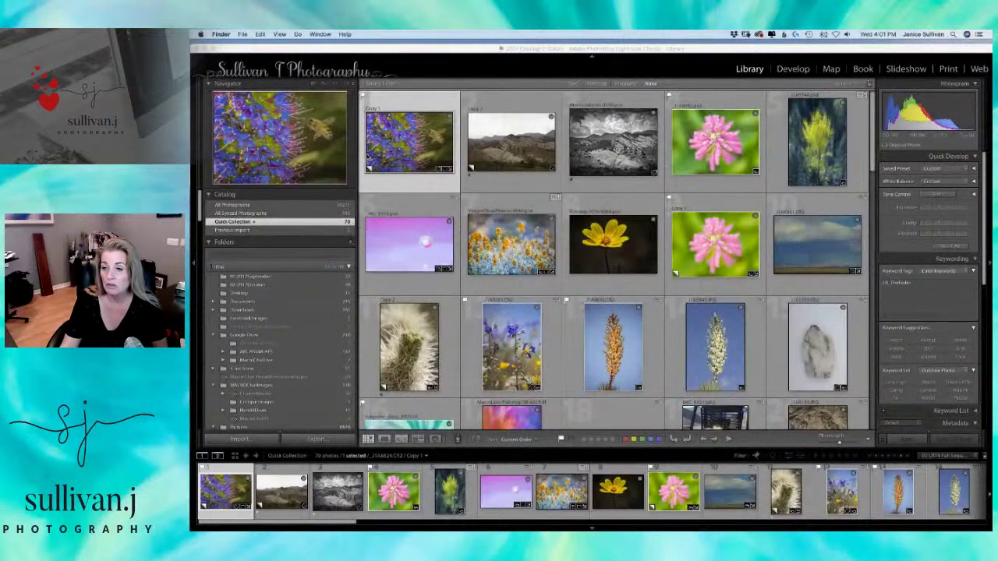
Zoom in on the bee photo in the second window and return it to Fit.
click(491, 143)
click(490, 143)
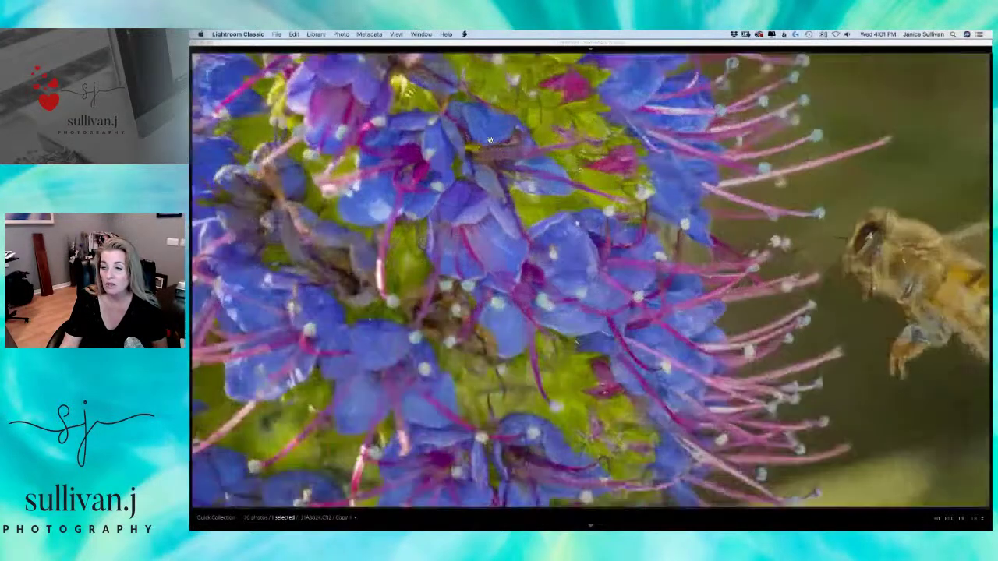
click(491, 141)
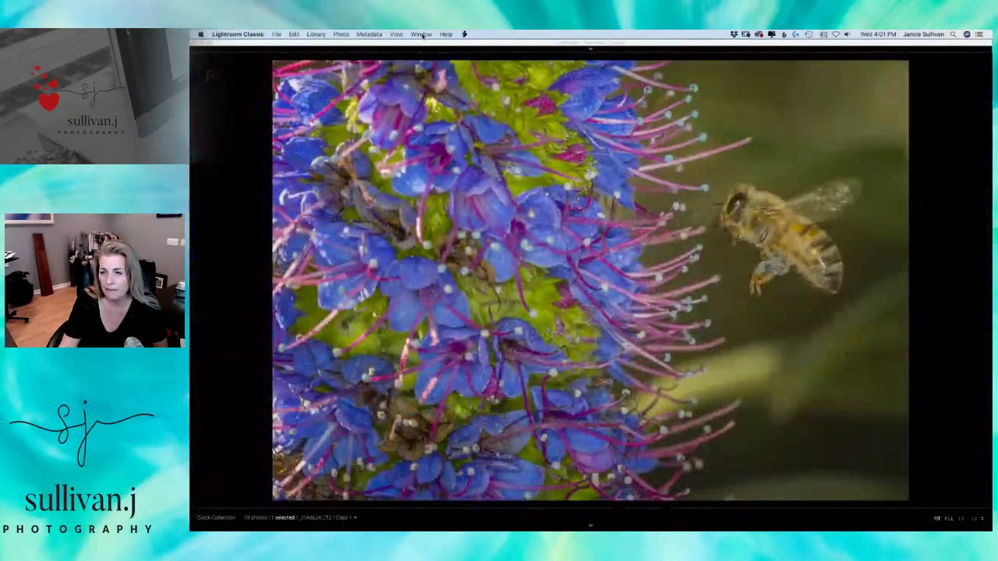
Search the application help for "lock" and lock the bee photo to the second window.
click(397, 35)
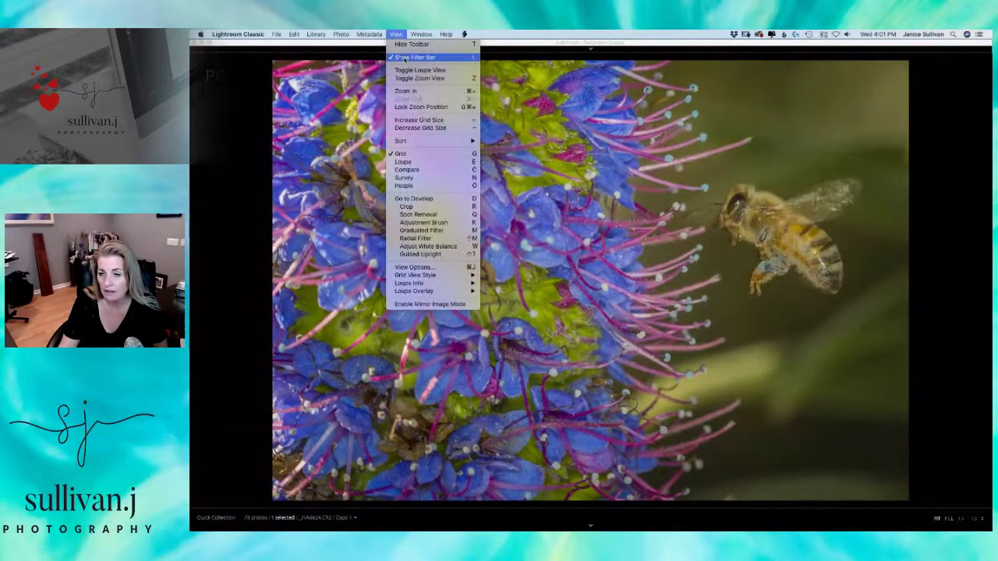
mouse_move(421, 35)
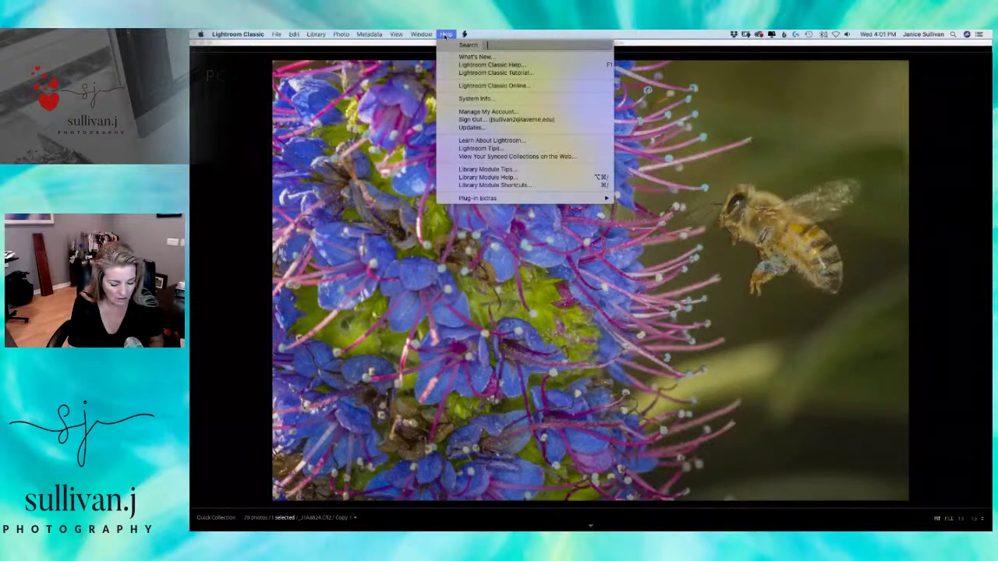
text(lock)
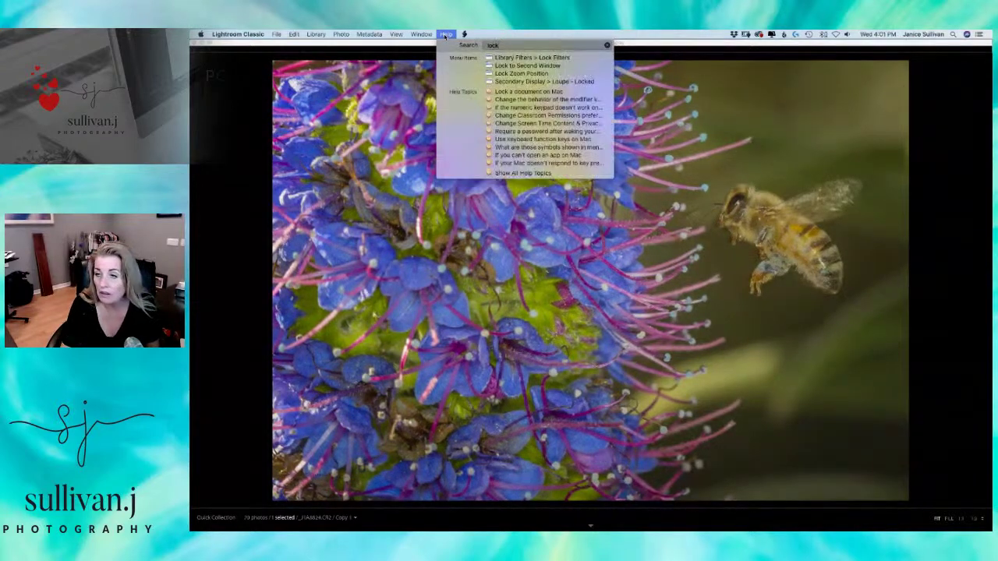
key(Escape)
click(445, 34)
mouse_move(466, 35)
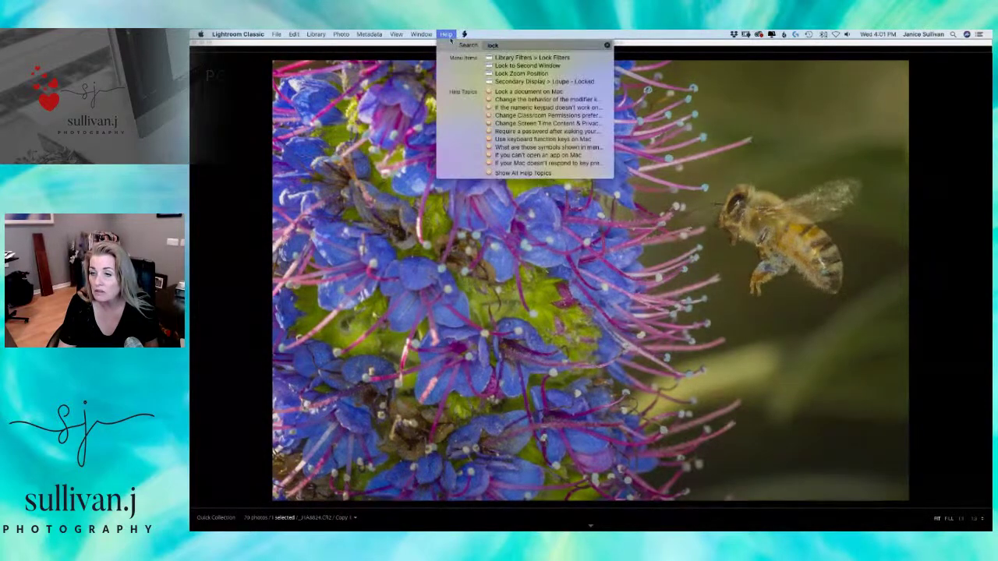
mouse_move(488, 68)
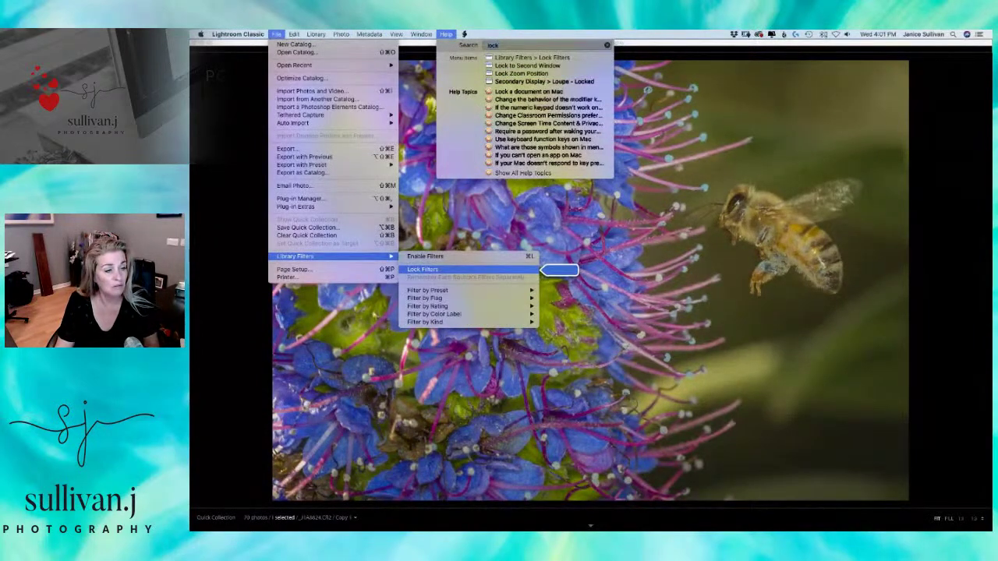
mouse_move(369, 35)
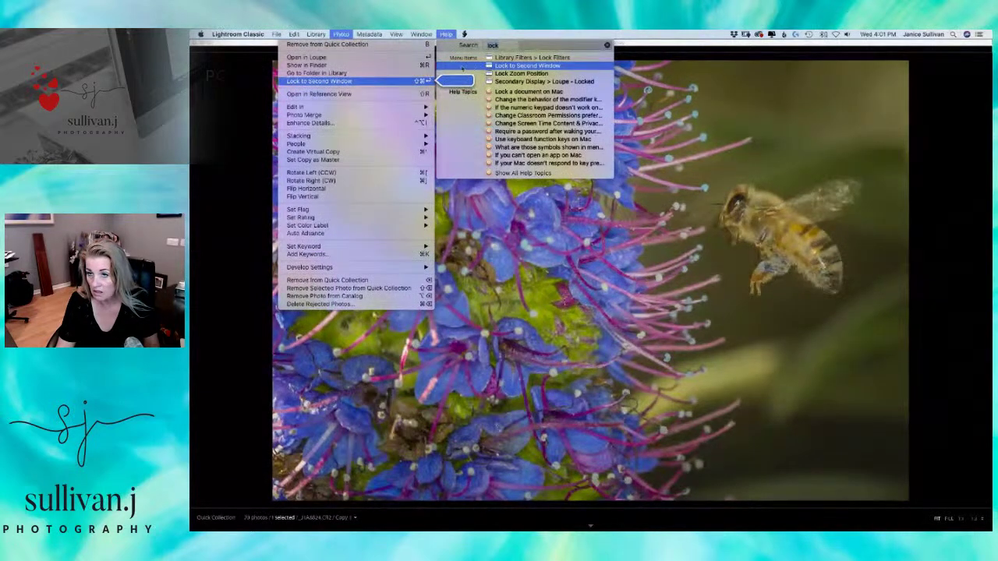
click(405, 81)
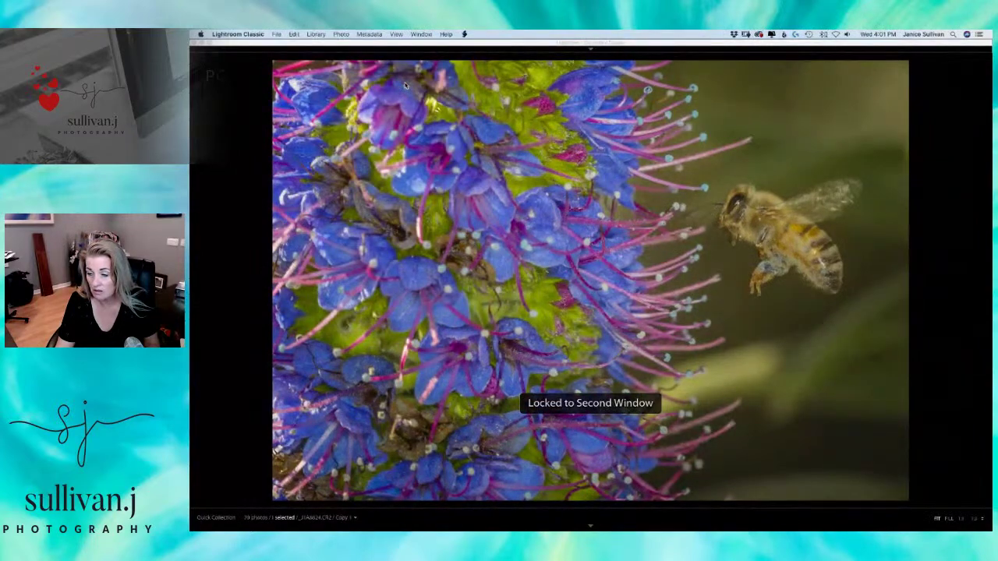
Test the lock by zooming the second window in and out, selecting another photo and reselecting the bee virtual copy.
click(474, 141)
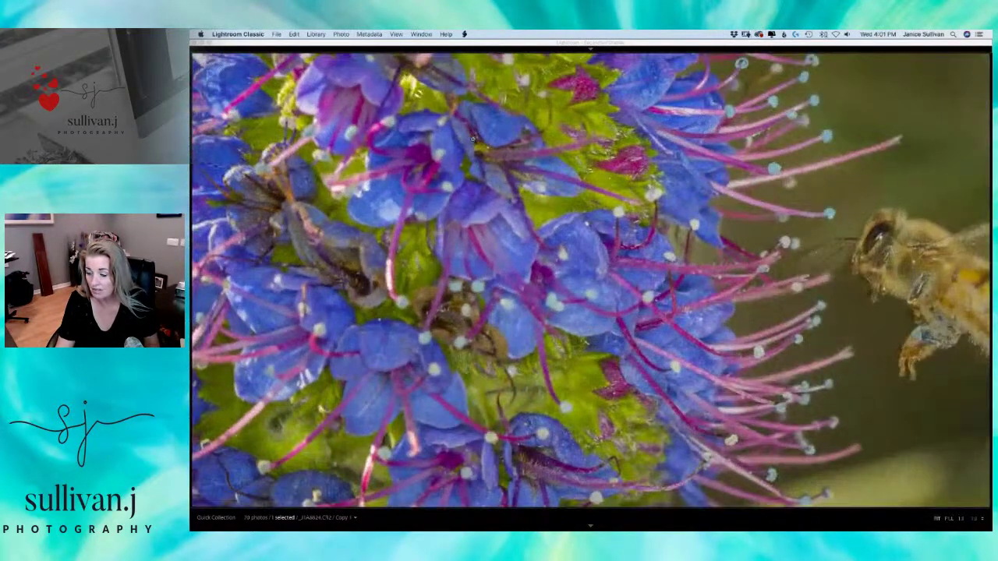
click(479, 304)
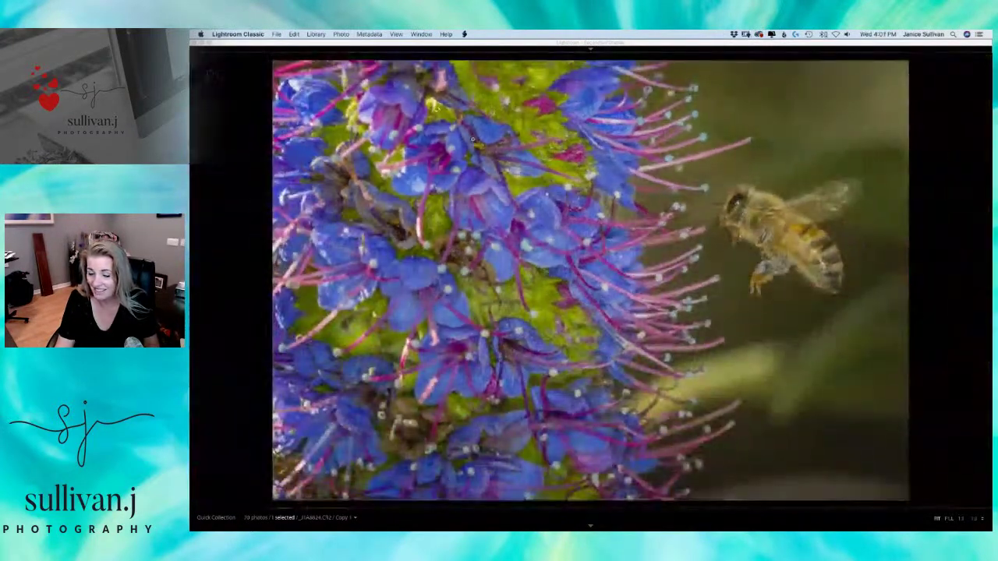
click(982, 519)
click(545, 127)
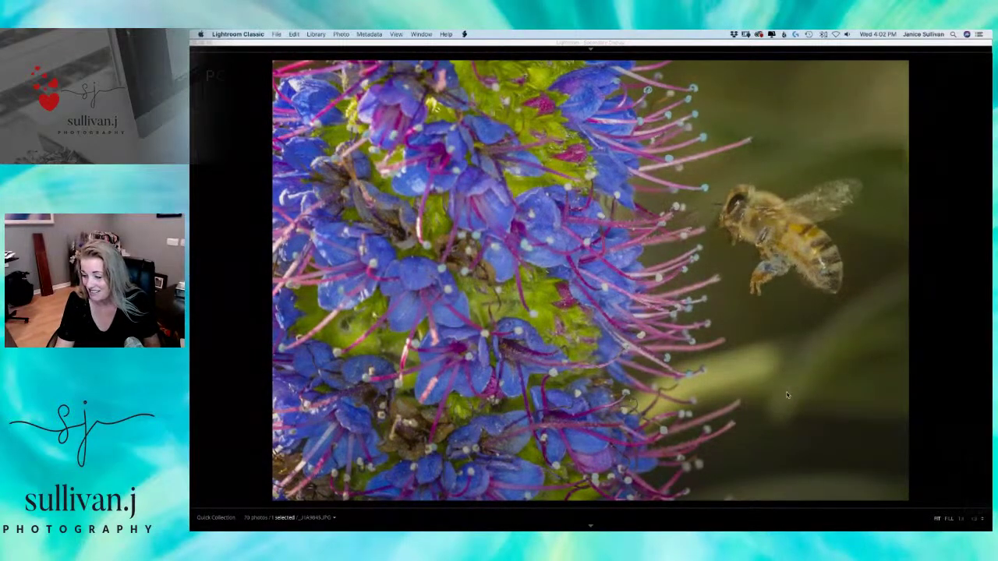
click(787, 397)
click(787, 396)
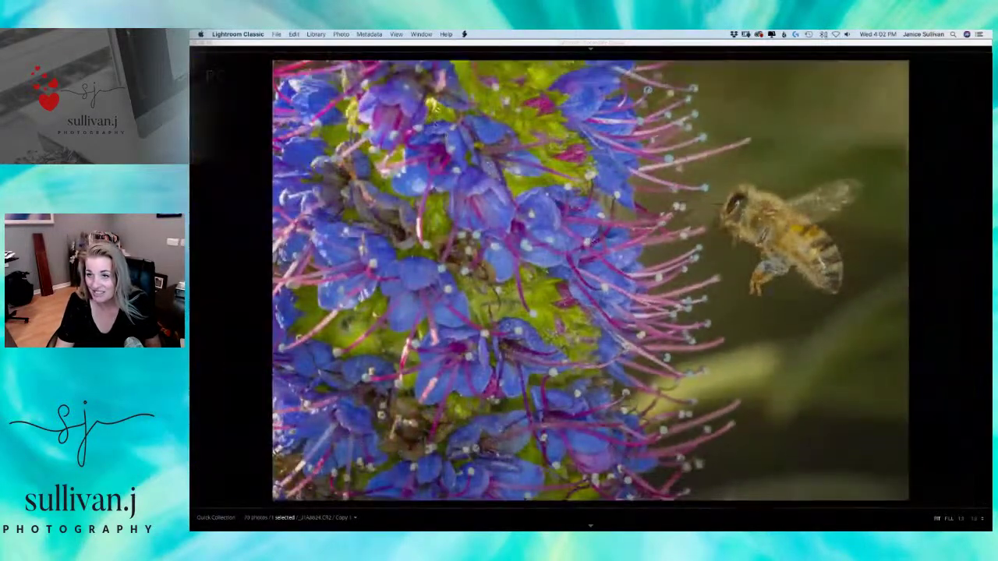
Search the help for "lock" again to check the Lock to Second Window option, clear the search and return to the Library grid.
click(443, 34)
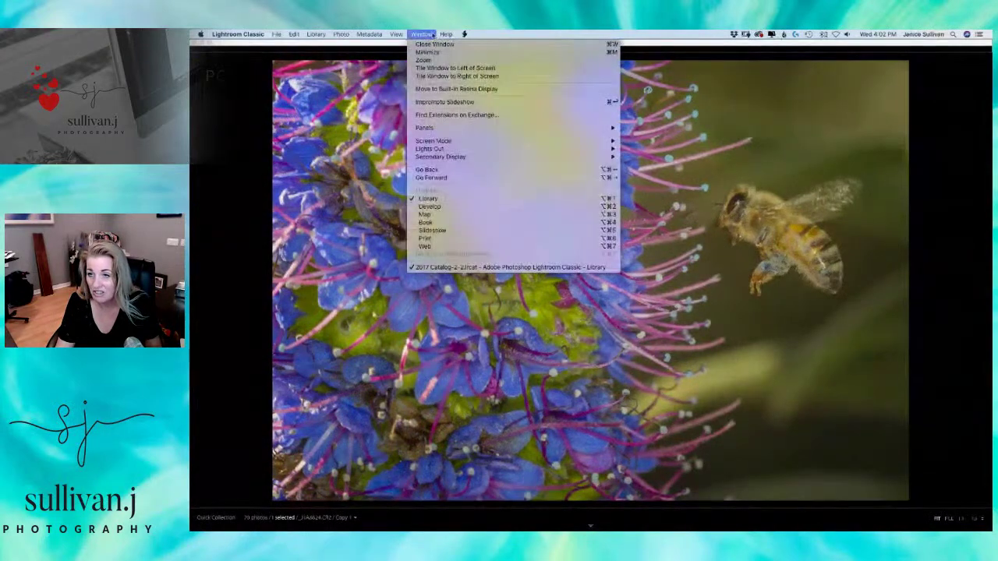
text(lock)
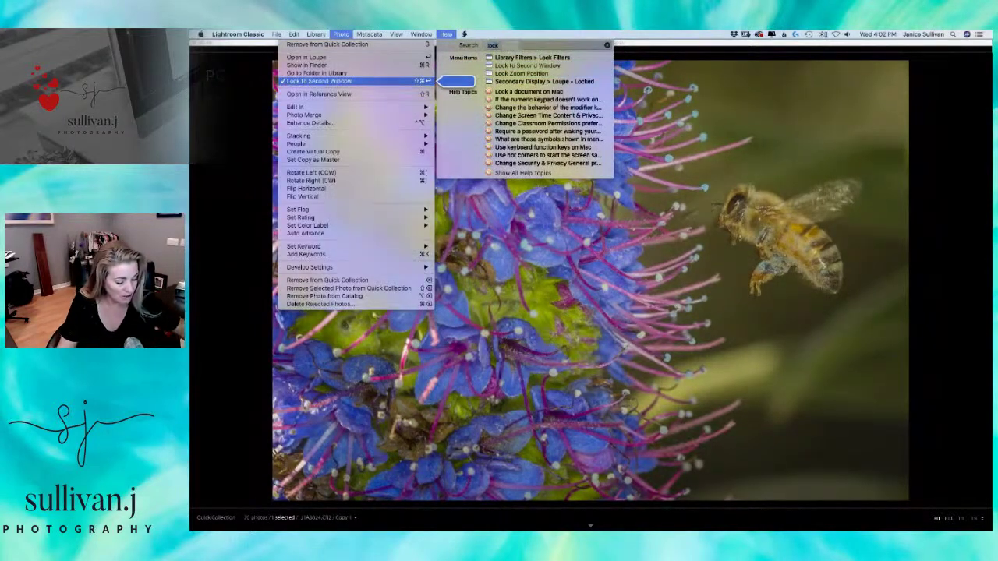
key(BackSpace)
key(BackSpace)
key(BackSpace)
key(BackSpace)
key(Escape)
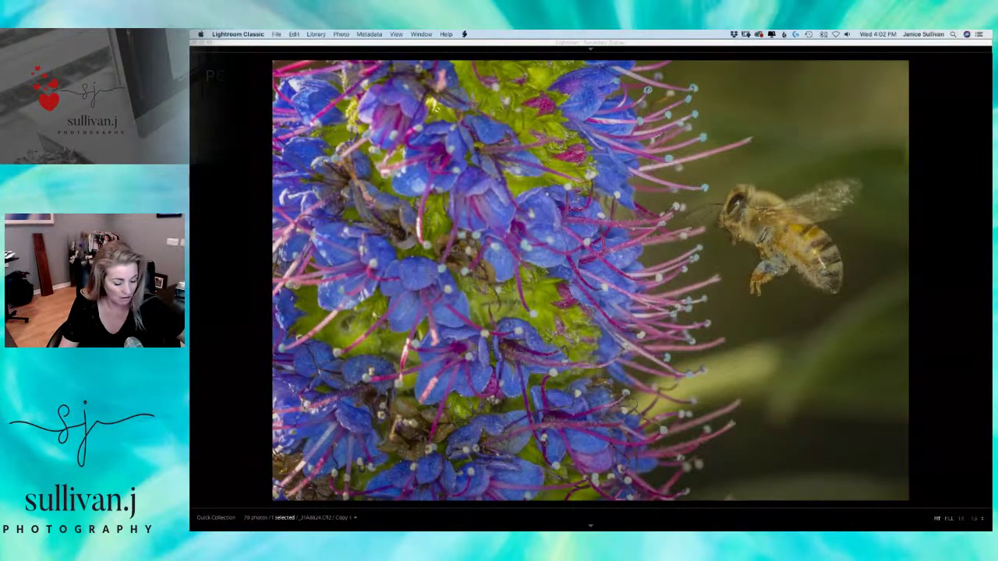
key(g)
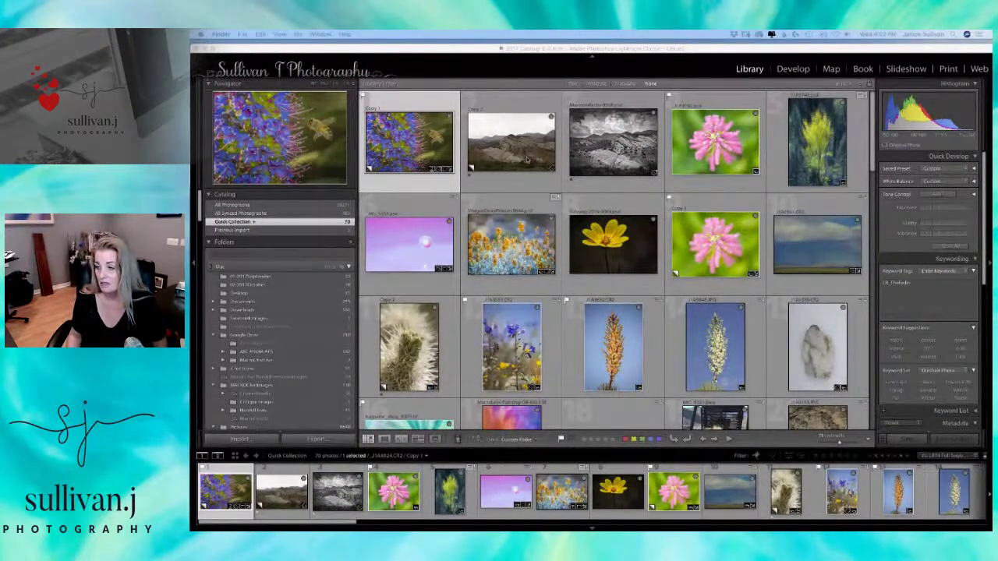
scroll(608, 173, down, 1)
scroll(608, 173, down, 15)
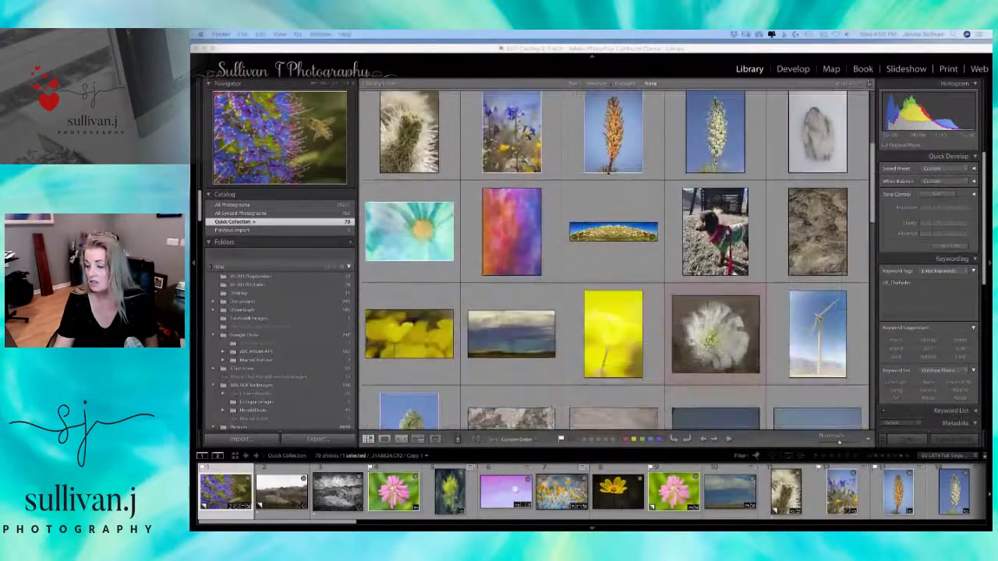
scroll(608, 173, down, 10)
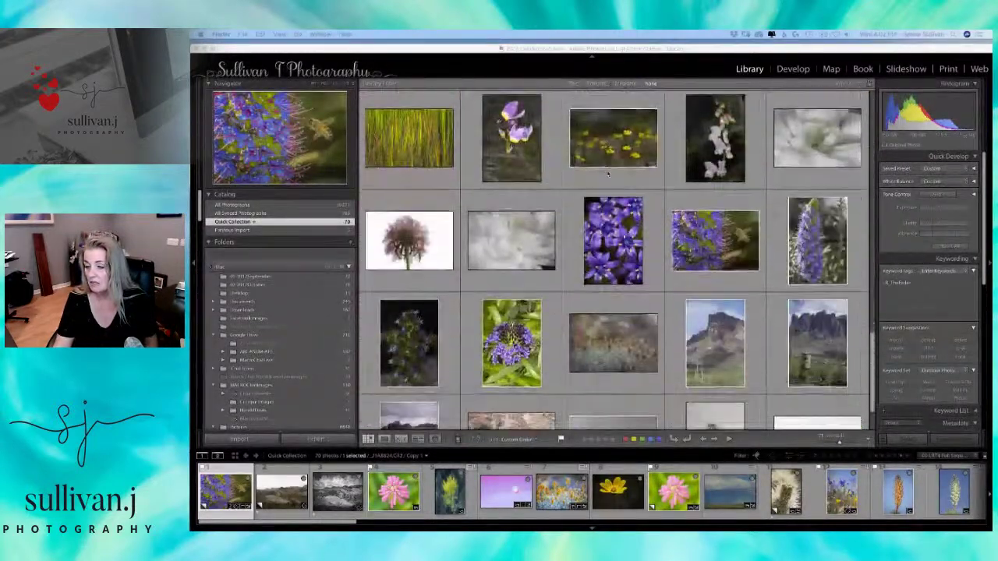
scroll(609, 175, up, 8)
scroll(608, 173, up, 15)
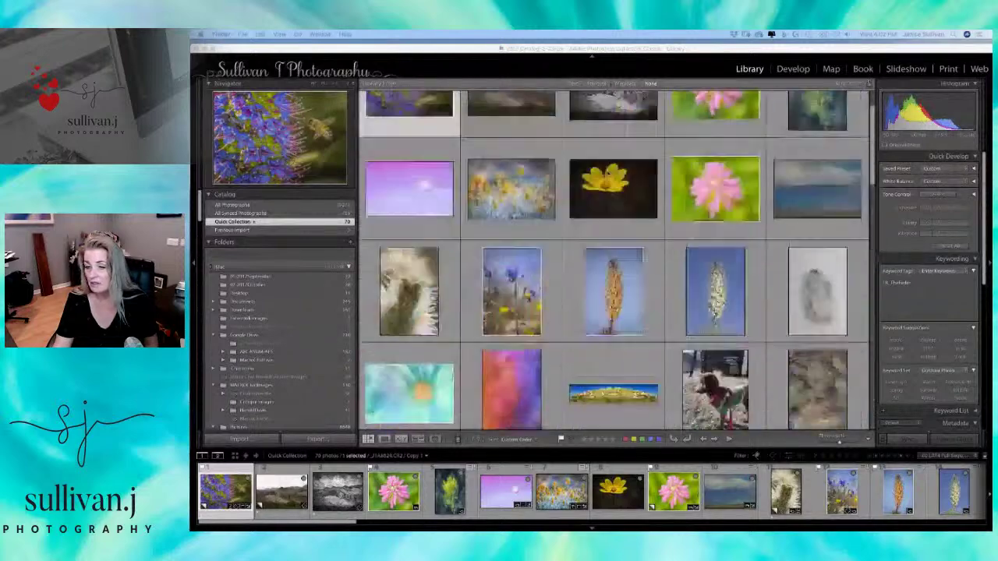
Show the bee photo enlarged in the second window and choose Black as its background color.
key(f)
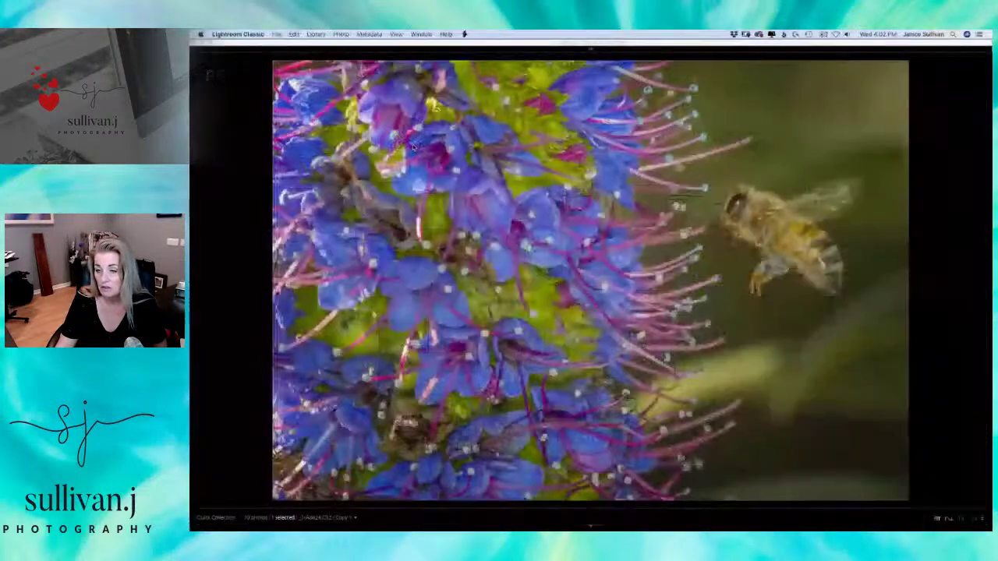
right_click(413, 147)
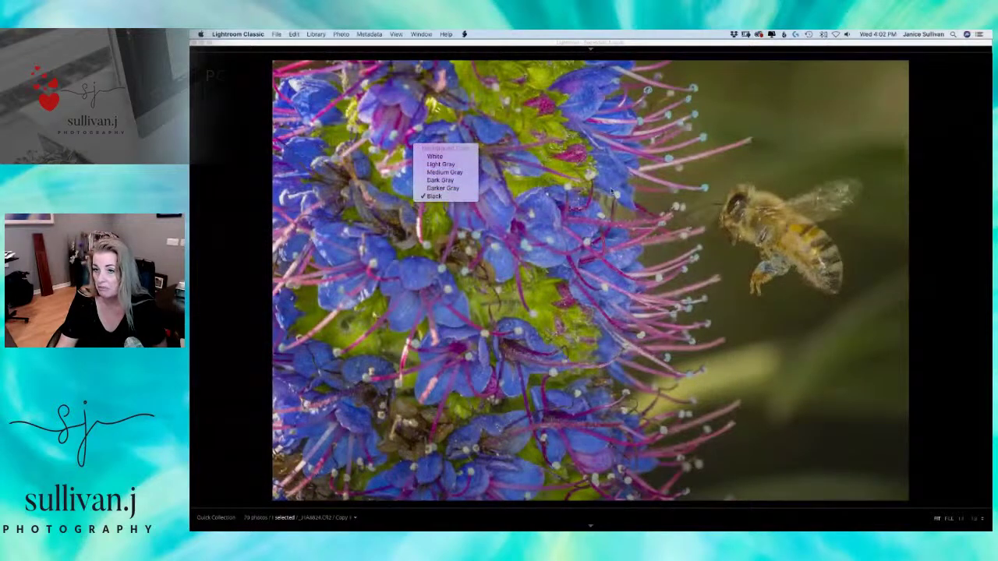
click(450, 196)
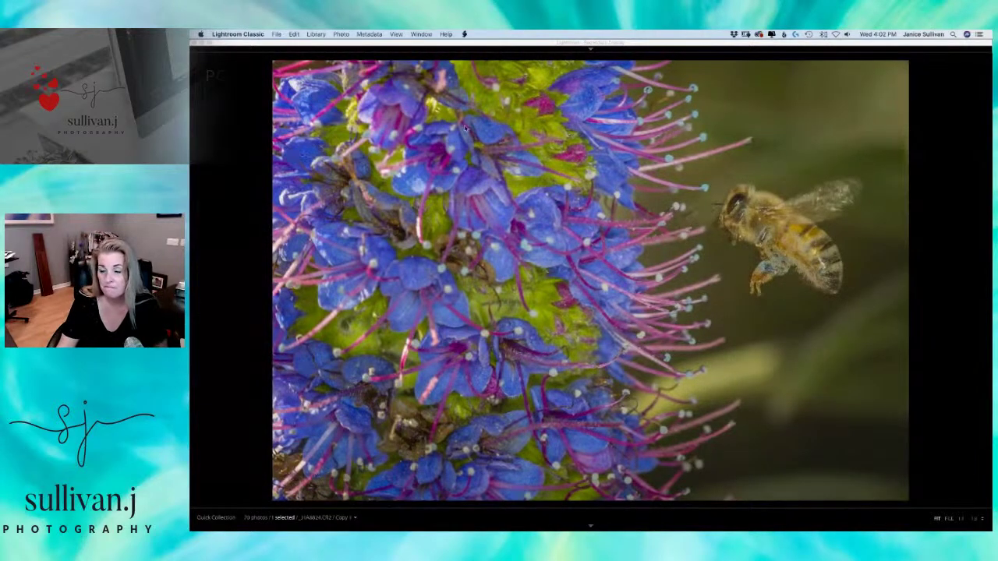
Look through the file, plug-in, photo and metadata commands available for the bee photo and return to the Library grid.
click(446, 35)
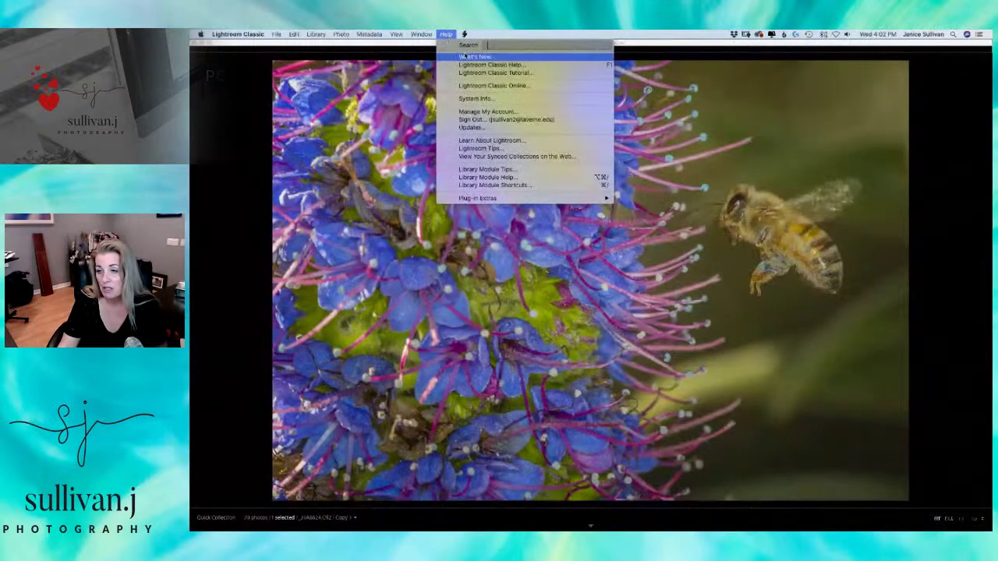
click(374, 169)
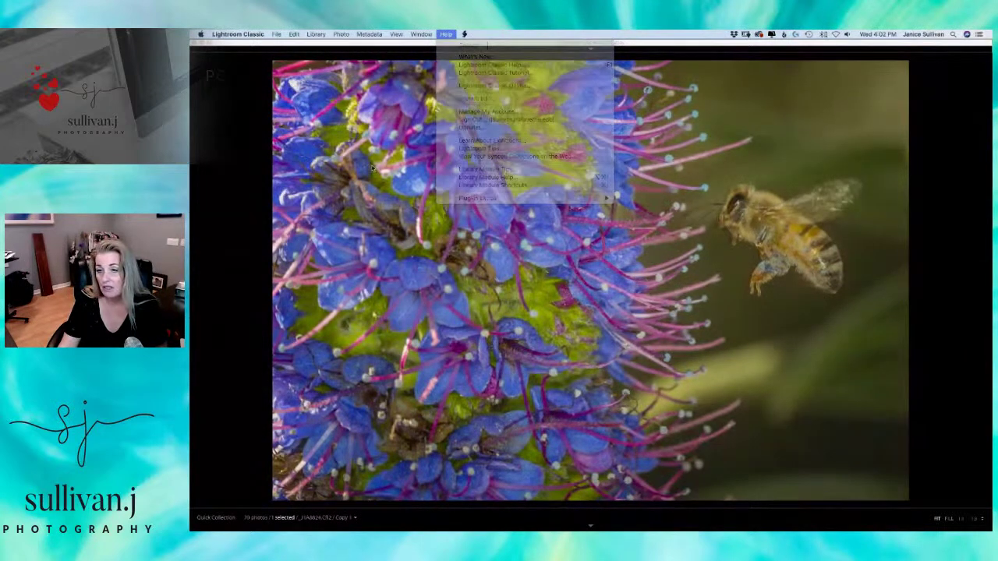
click(276, 34)
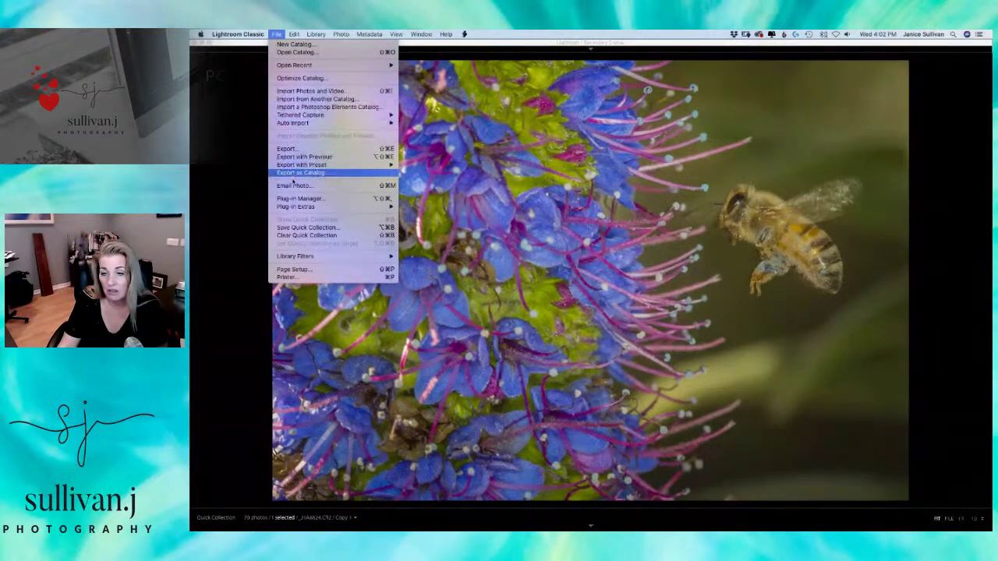
mouse_move(296, 207)
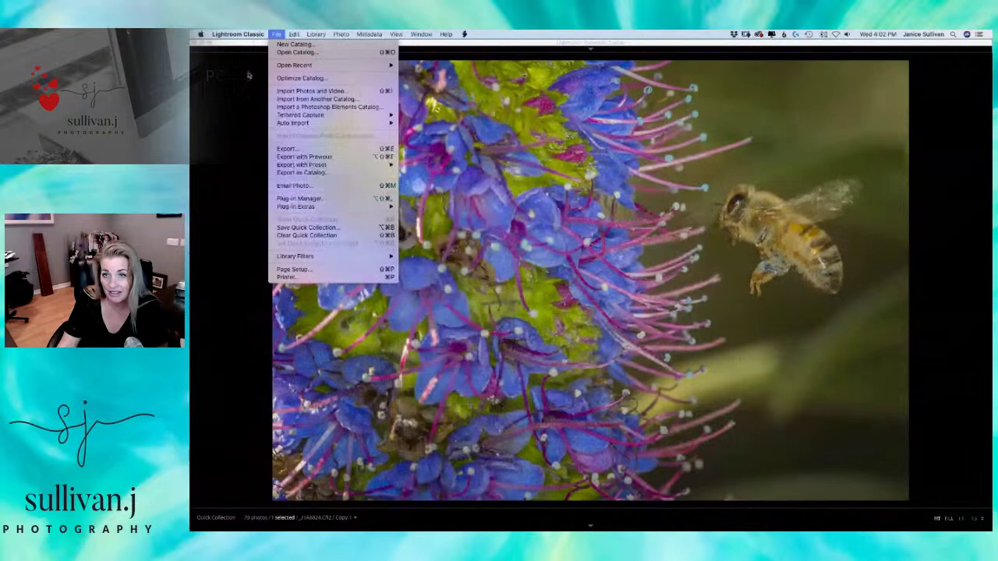
mouse_move(294, 34)
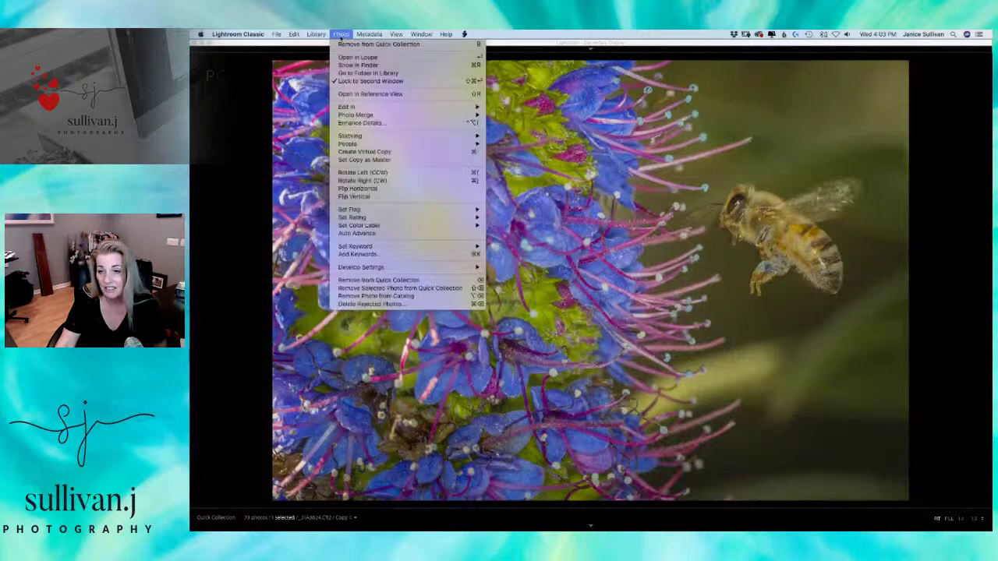
mouse_move(365, 35)
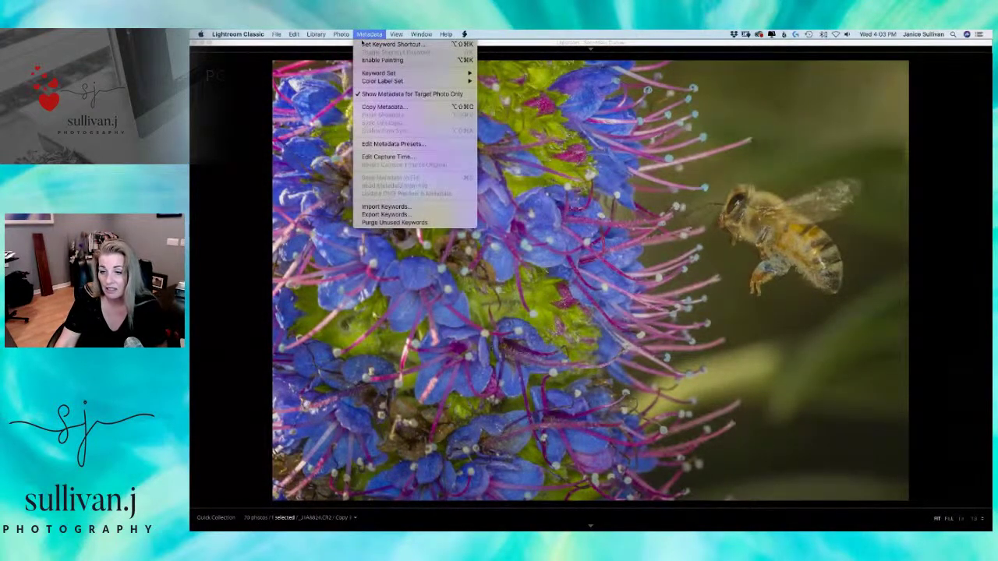
click(222, 107)
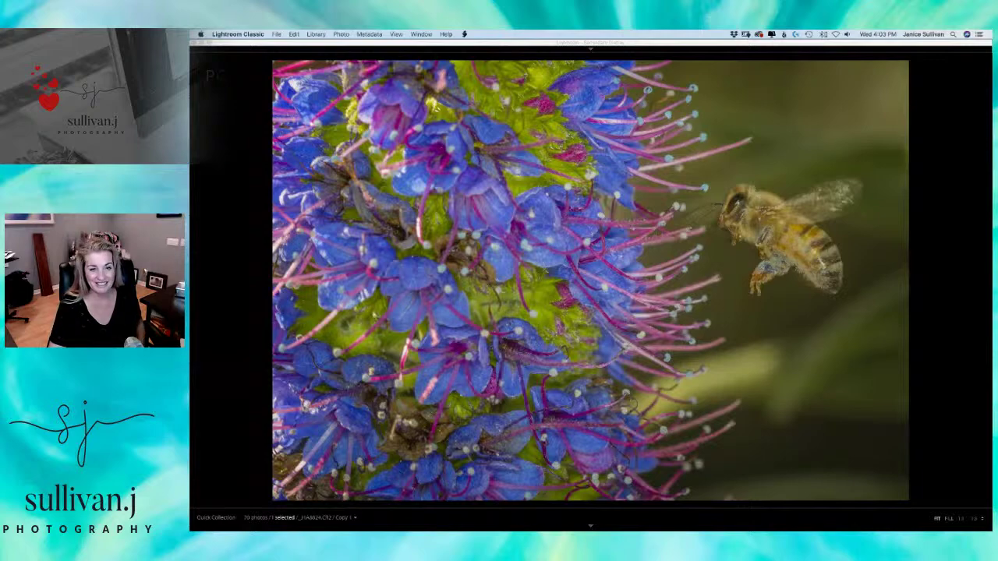
key(g)
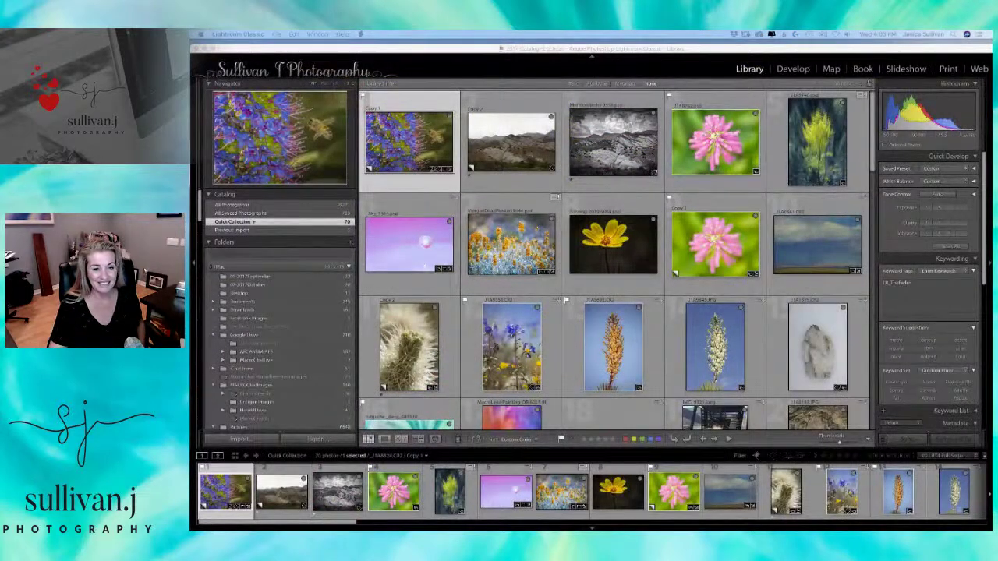